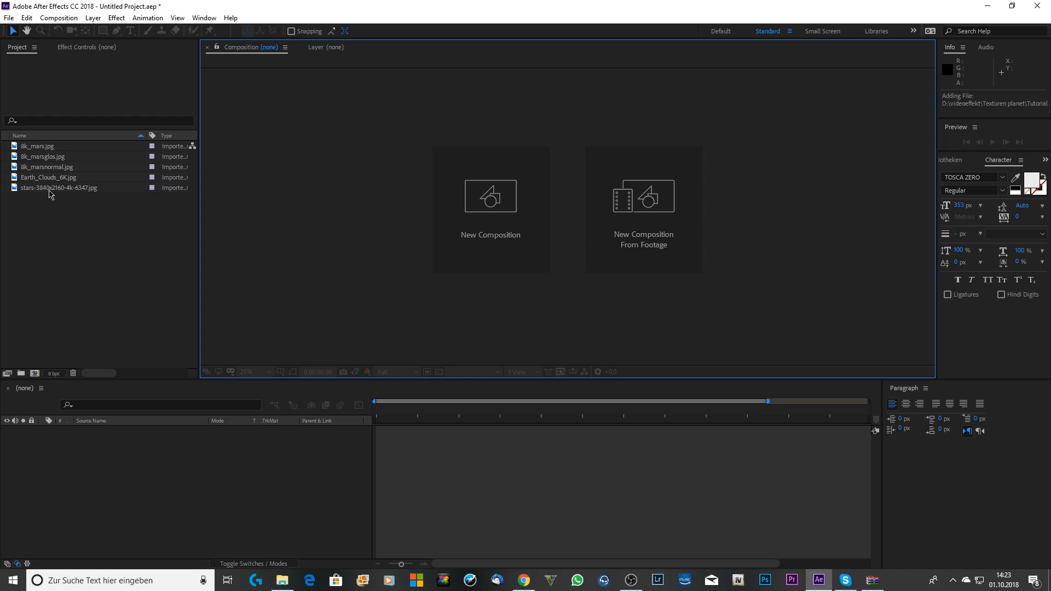
# Create a new composition from the stars-3840x2160-4k-6347.jpg footage.
pyautogui.moveTo(49, 193); pyautogui.dragTo(36, 375)
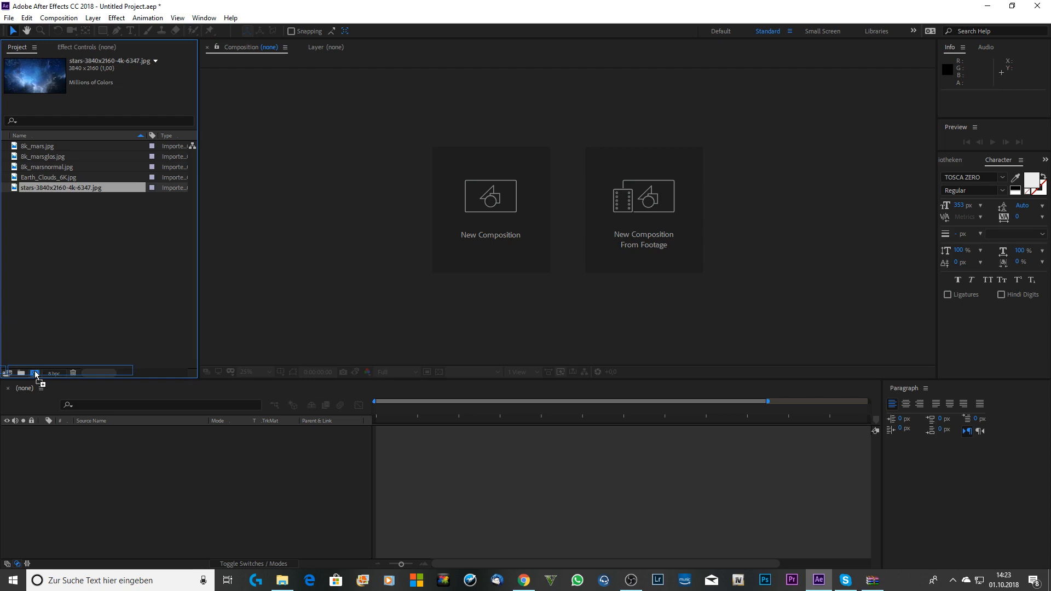
pyautogui.moveTo(35, 374); pyautogui.dragTo(34, 374)
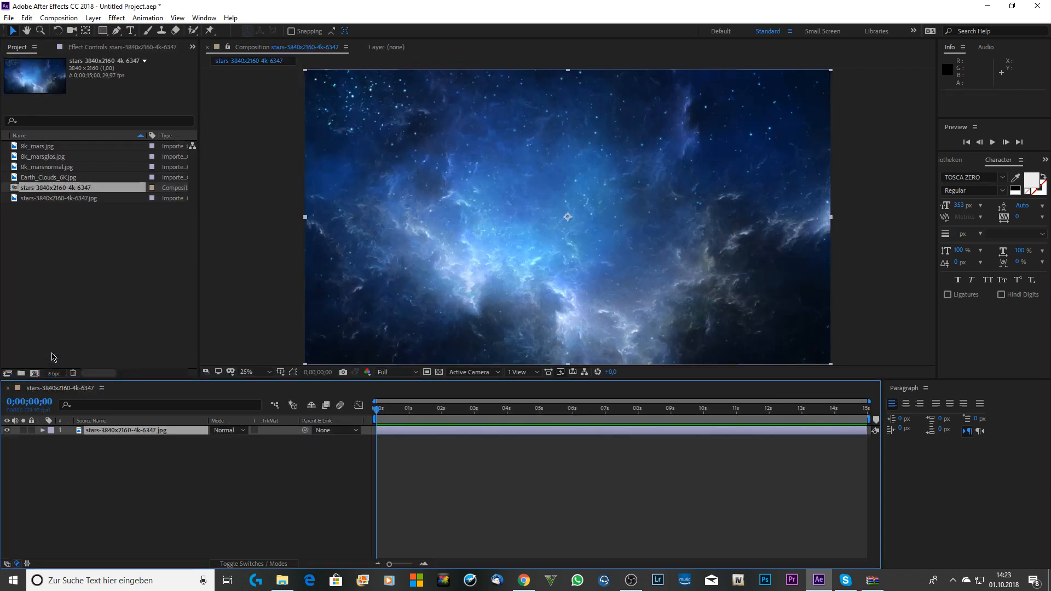
# Add a composition-sized solid layer with the black color 000000 above the stars image.
pyautogui.click(94, 18)
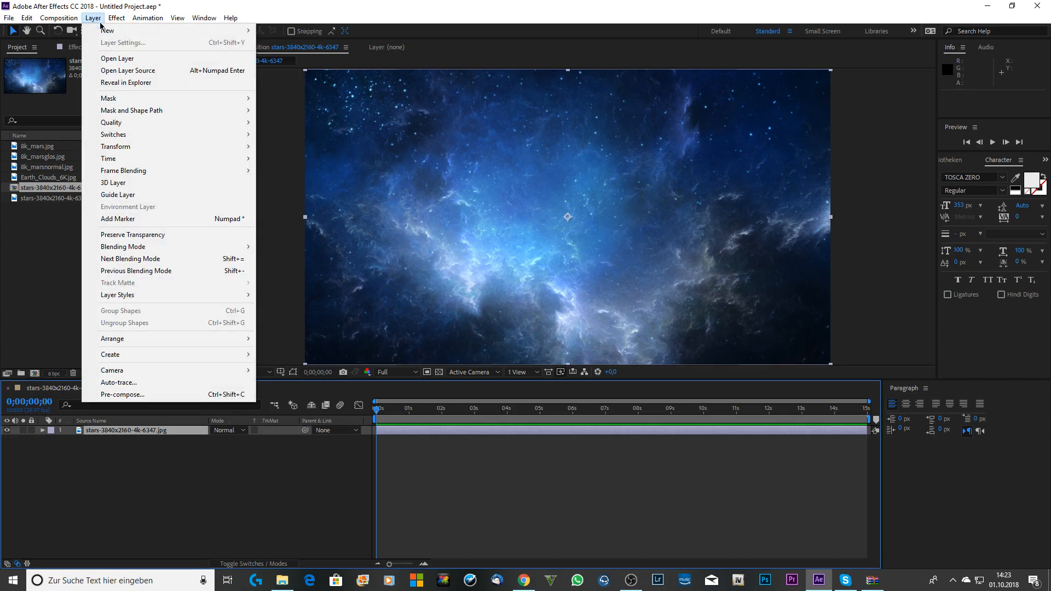
pyautogui.moveTo(102, 30)
pyautogui.click(305, 45)
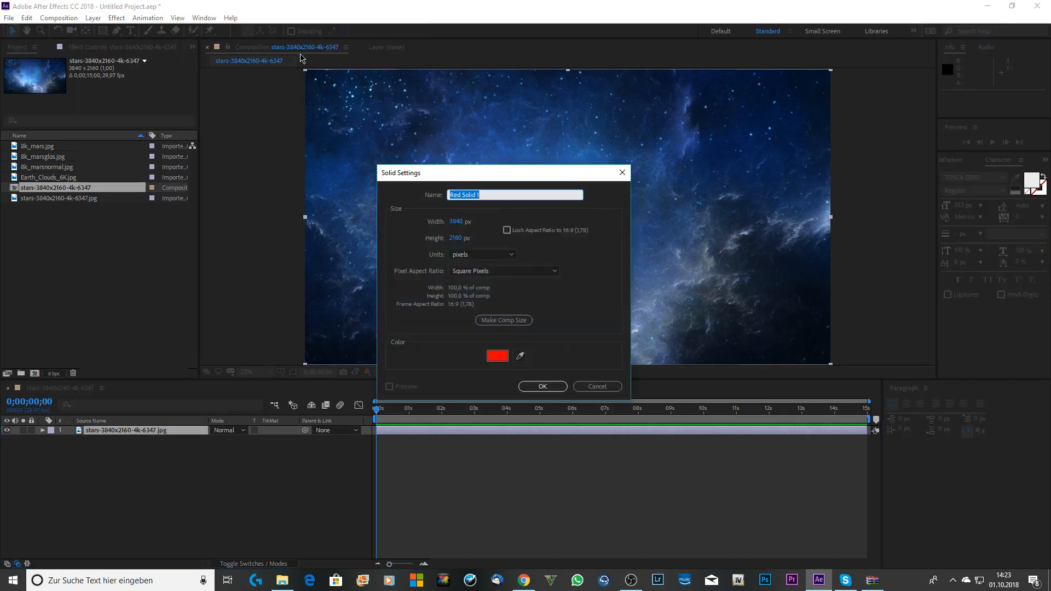
pyautogui.click(498, 355)
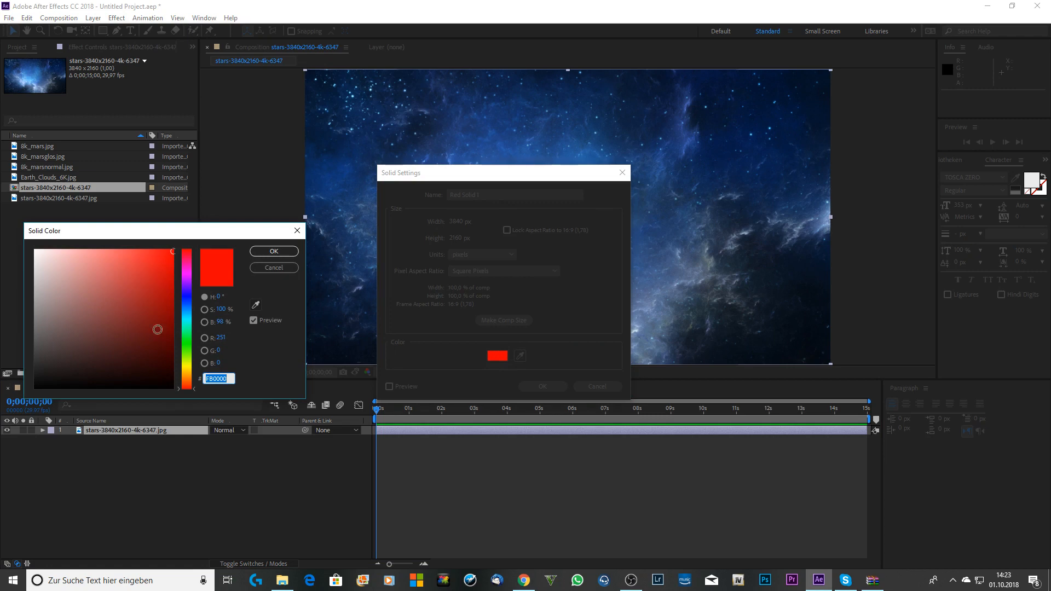
pyautogui.write('000000')
pyautogui.click(273, 251)
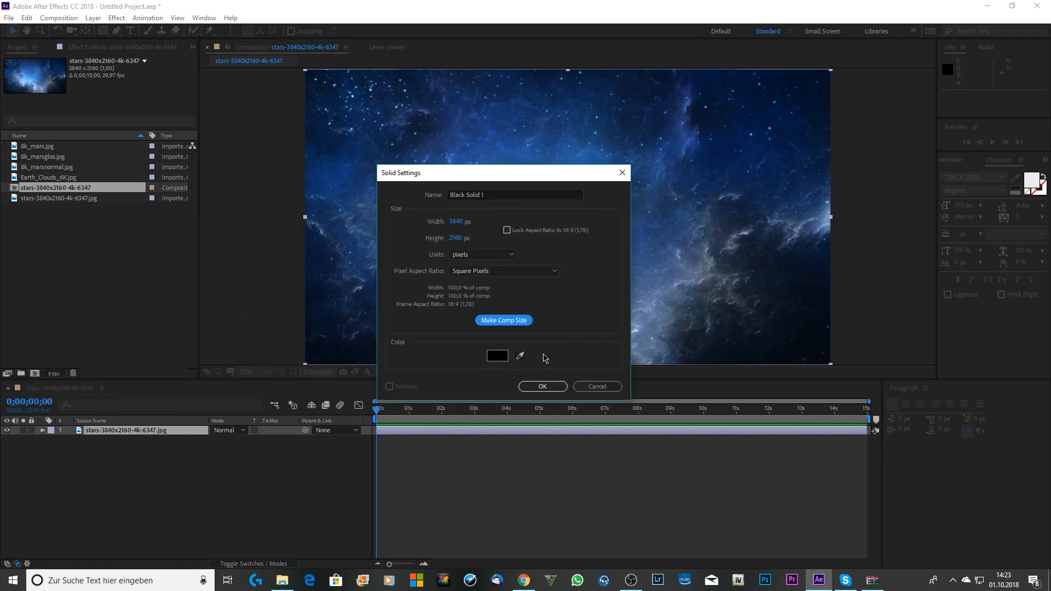
pyautogui.click(542, 386)
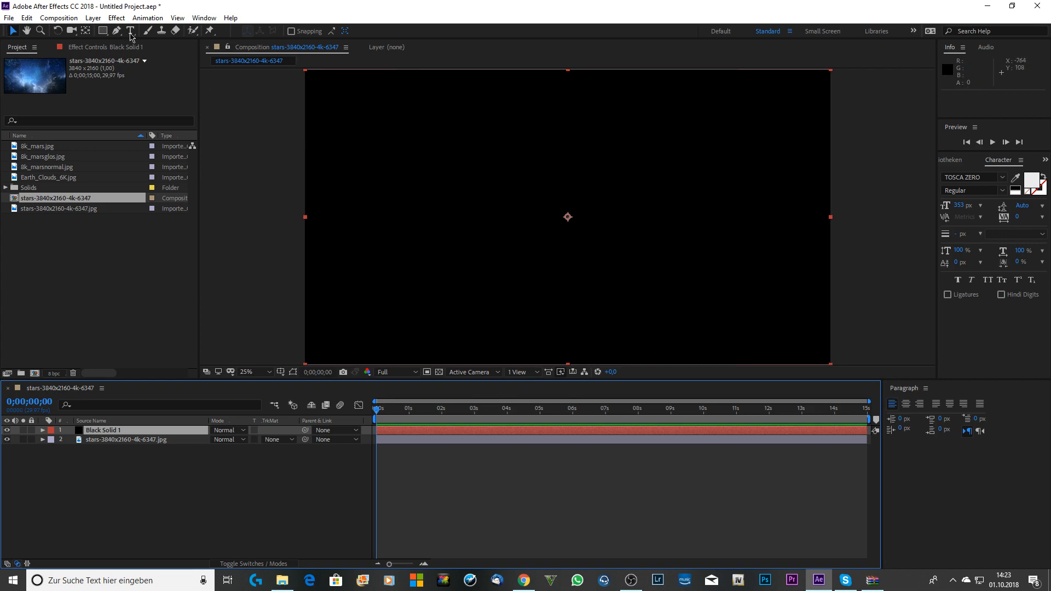
# Find the Video Copilot VC Orb effect and apply it to the black solid.
pyautogui.click(109, 18)
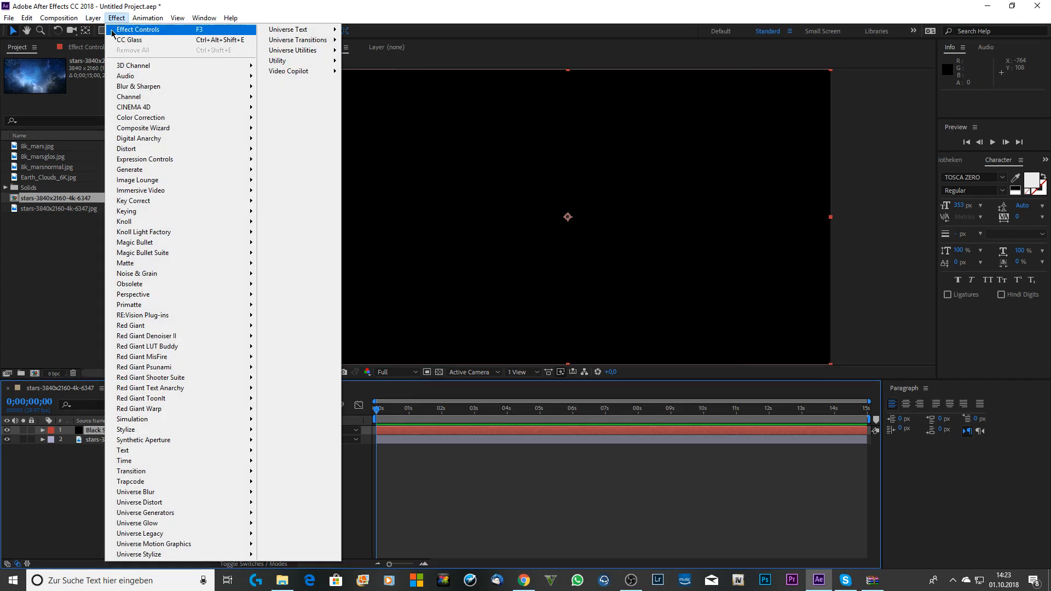
pyautogui.moveTo(315, 79)
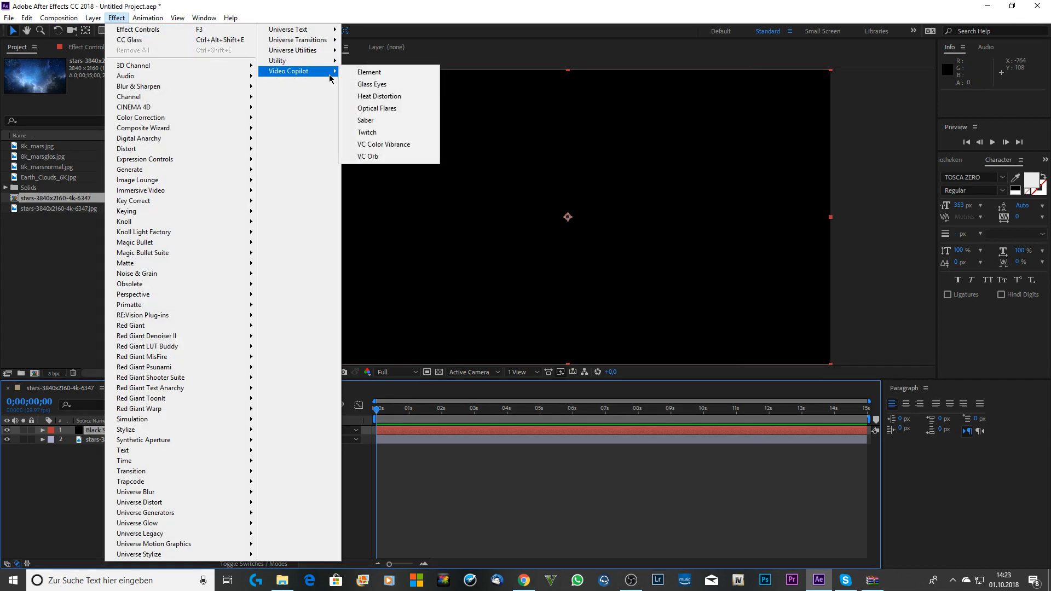
pyautogui.click(378, 156)
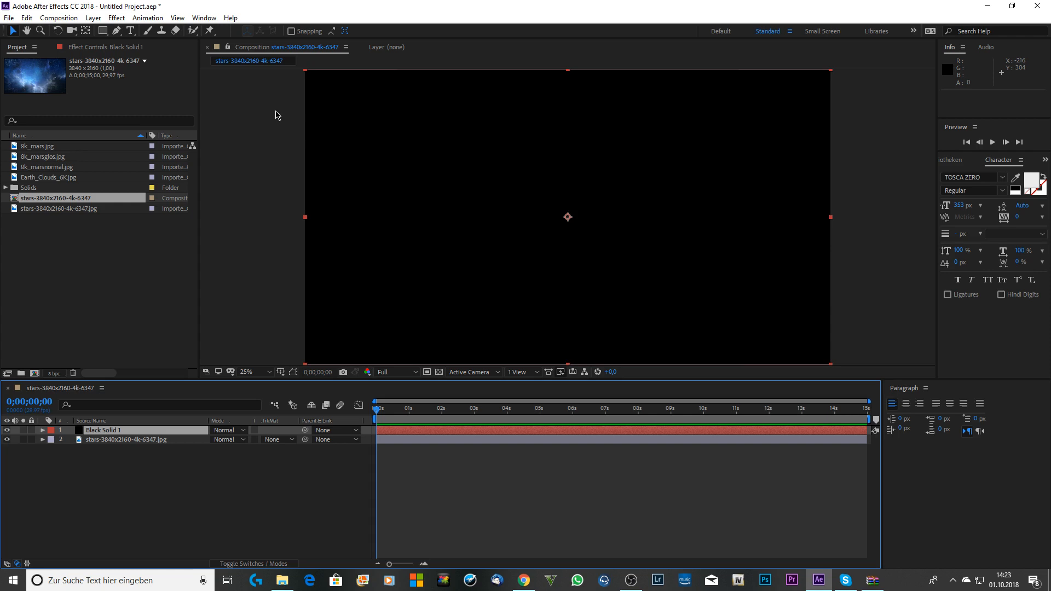
pyautogui.hotkey('ctrl', 'space')
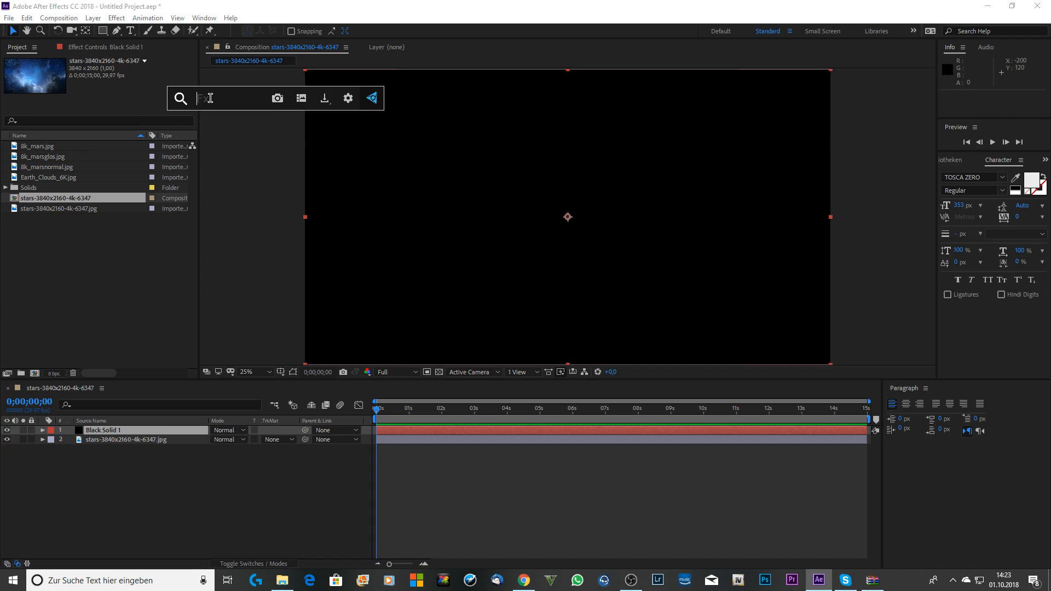
pyautogui.write('orb')
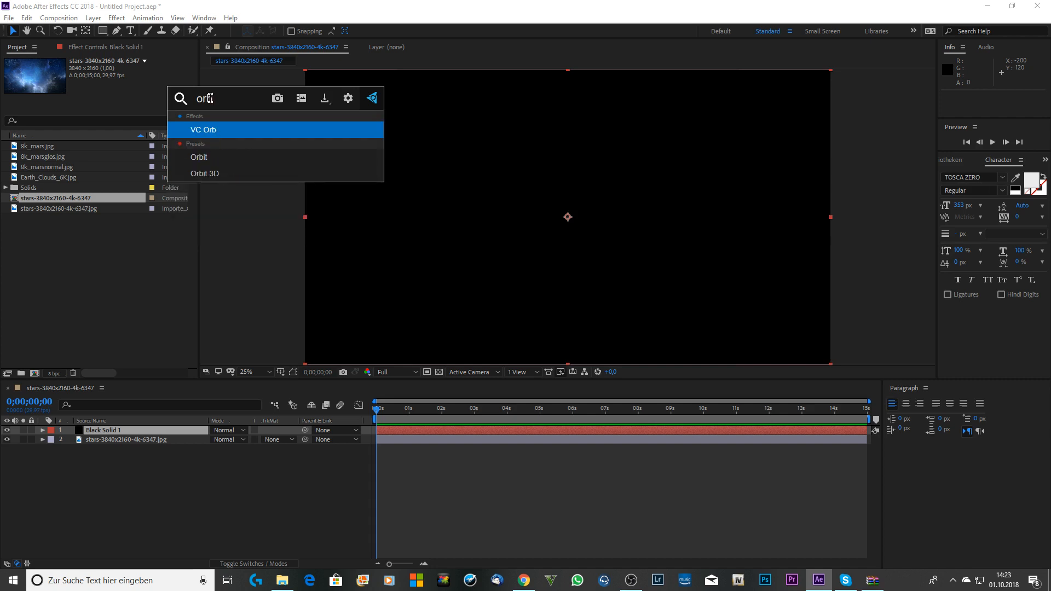
pyautogui.click(223, 136)
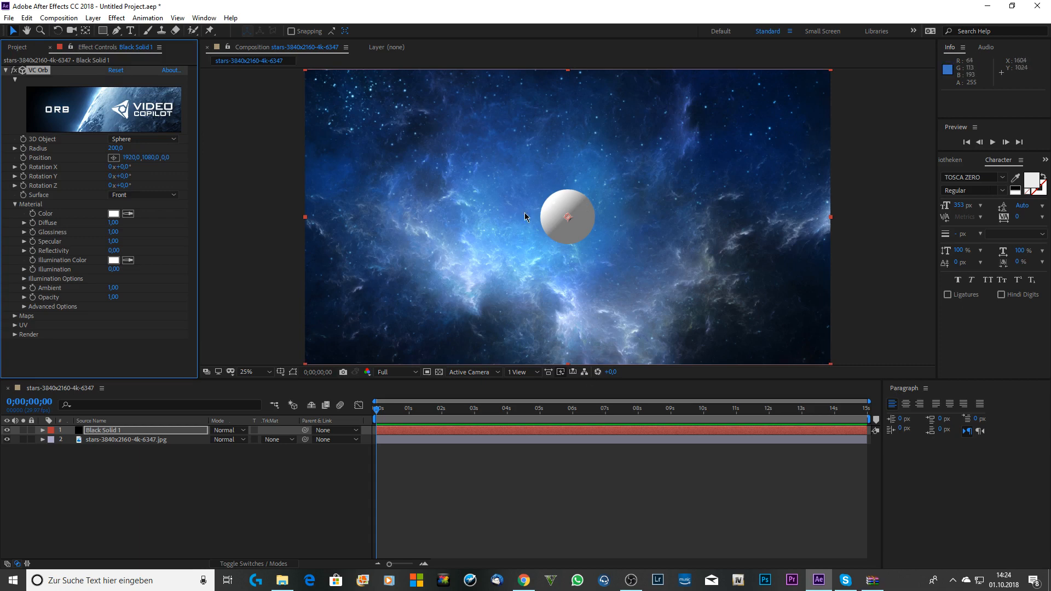
# Try the orb as a Hemisphere with a red illumination color and a raised illumination amount.
pyautogui.click(115, 140)
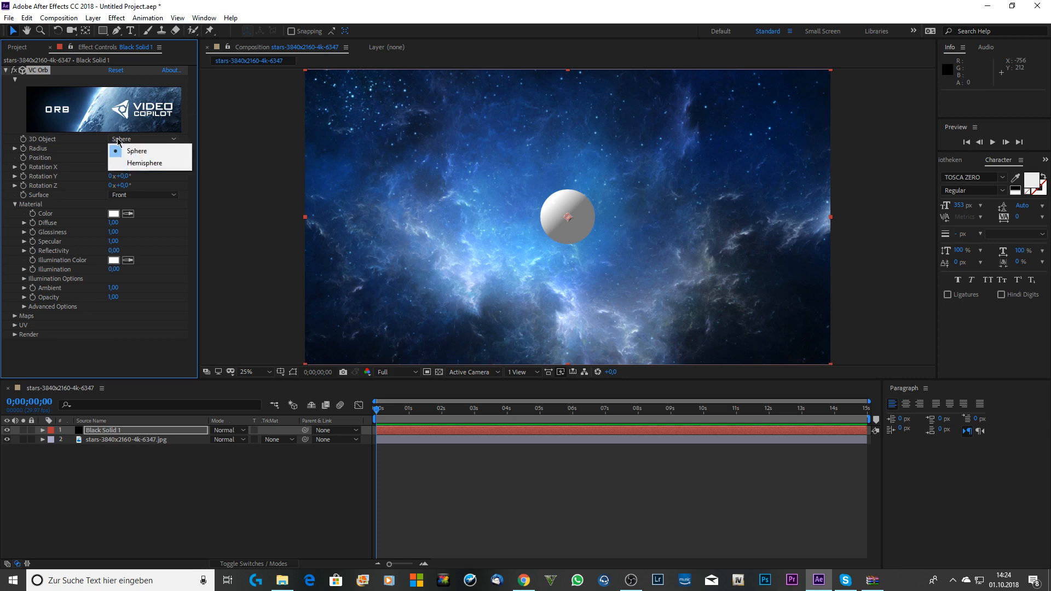
pyautogui.click(126, 157)
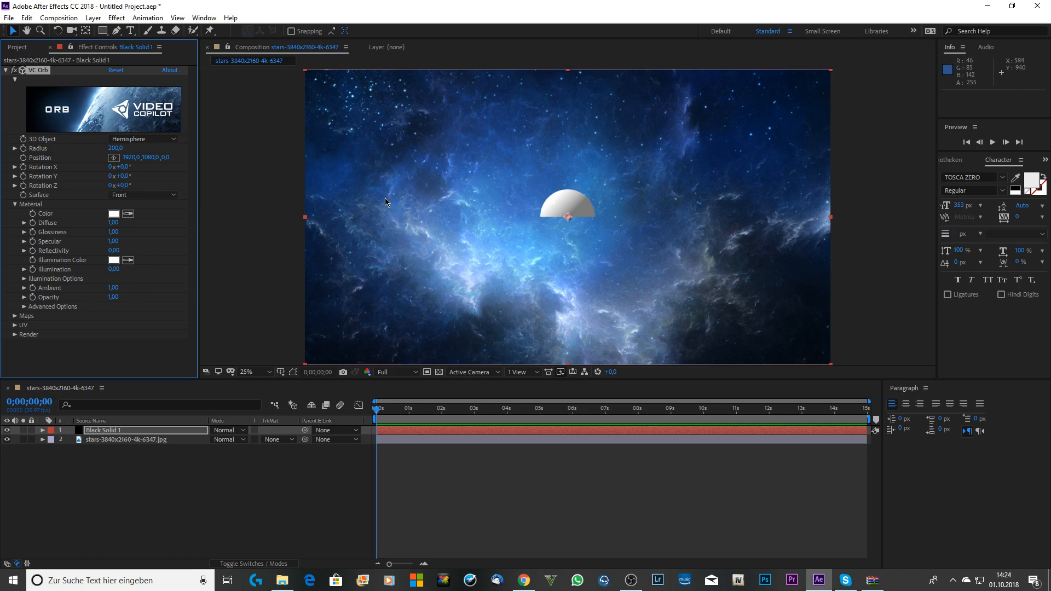
pyautogui.click(113, 260)
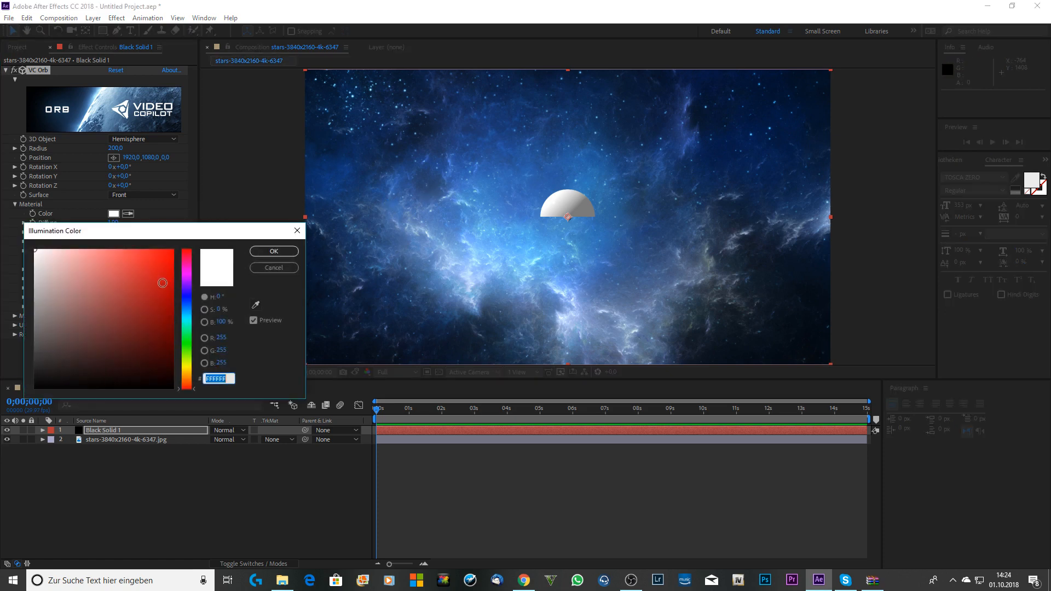
pyautogui.click(162, 283)
pyautogui.click(274, 251)
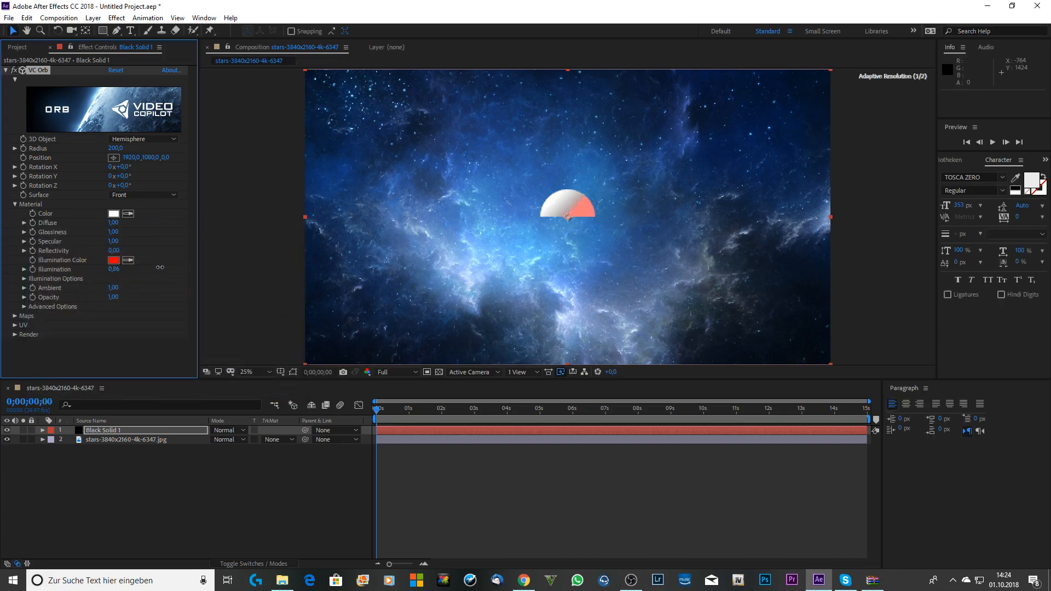
pyautogui.moveTo(159, 267); pyautogui.dragTo(315, 267)
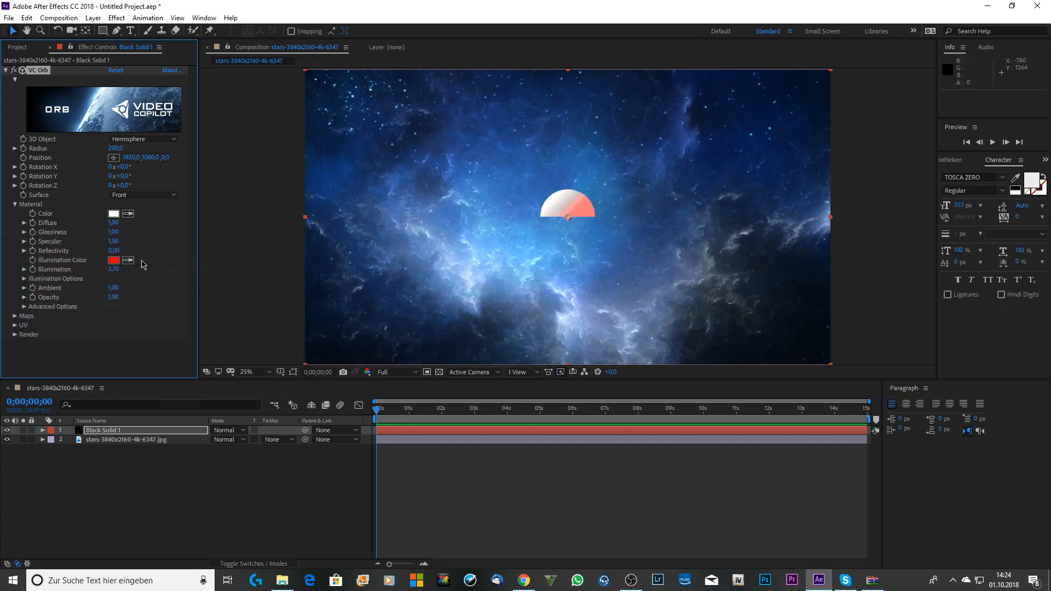
# Restore the orb's illumination to 0 with a white illumination color, and set its 3D object back to Sphere.
pyautogui.moveTo(116, 272); pyautogui.dragTo(35, 248)
pyautogui.click(114, 260)
pyautogui.click(276, 250)
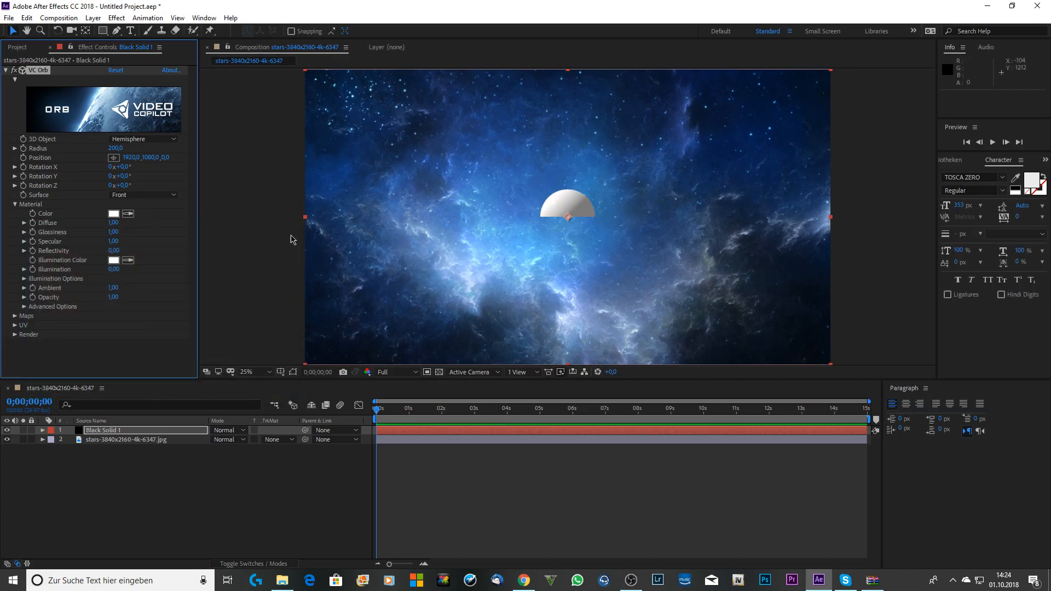
pyautogui.click(144, 140)
pyautogui.click(145, 151)
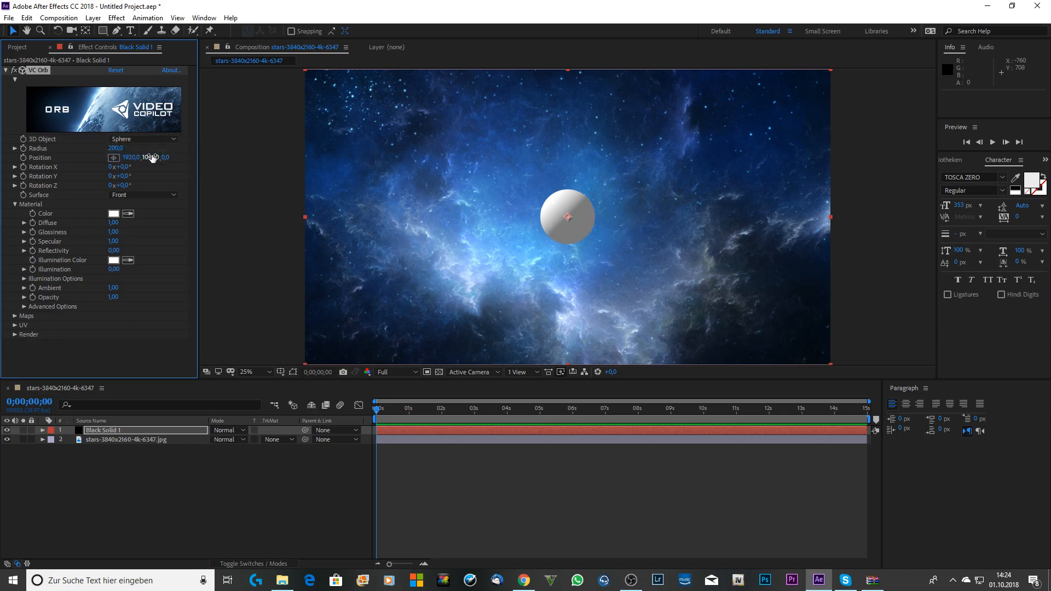
# Add a two-node camera with the 24mm preset to the composition.
pyautogui.click(93, 19)
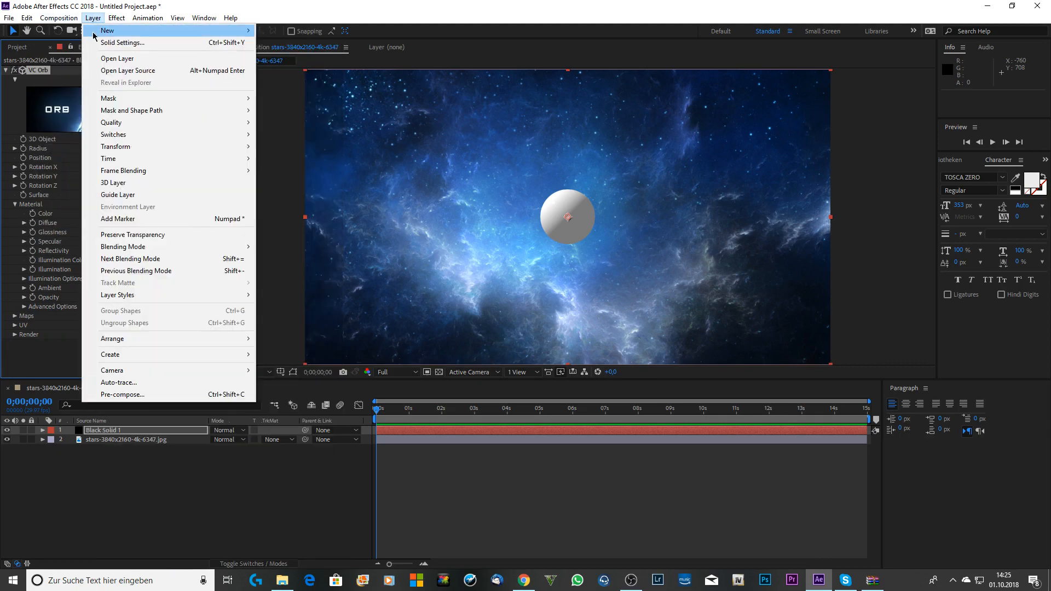
pyautogui.moveTo(96, 31)
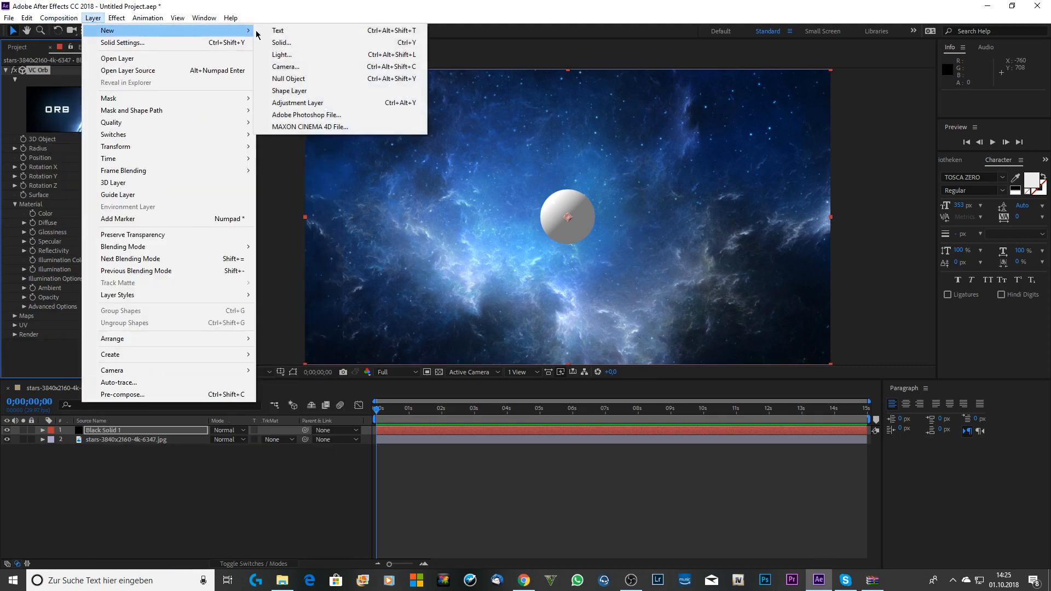
pyautogui.click(321, 72)
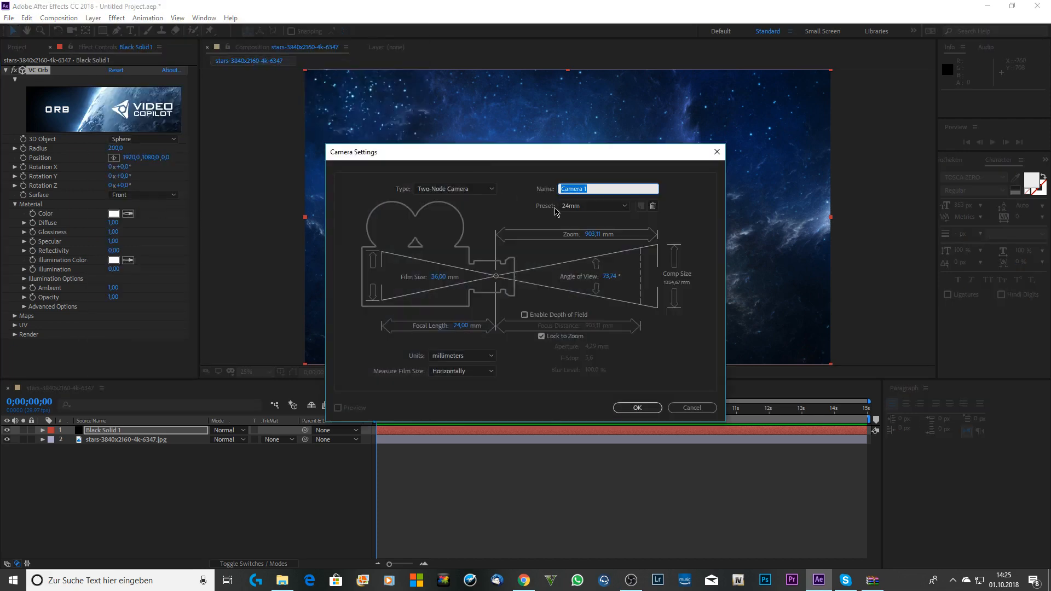
pyautogui.click(572, 207)
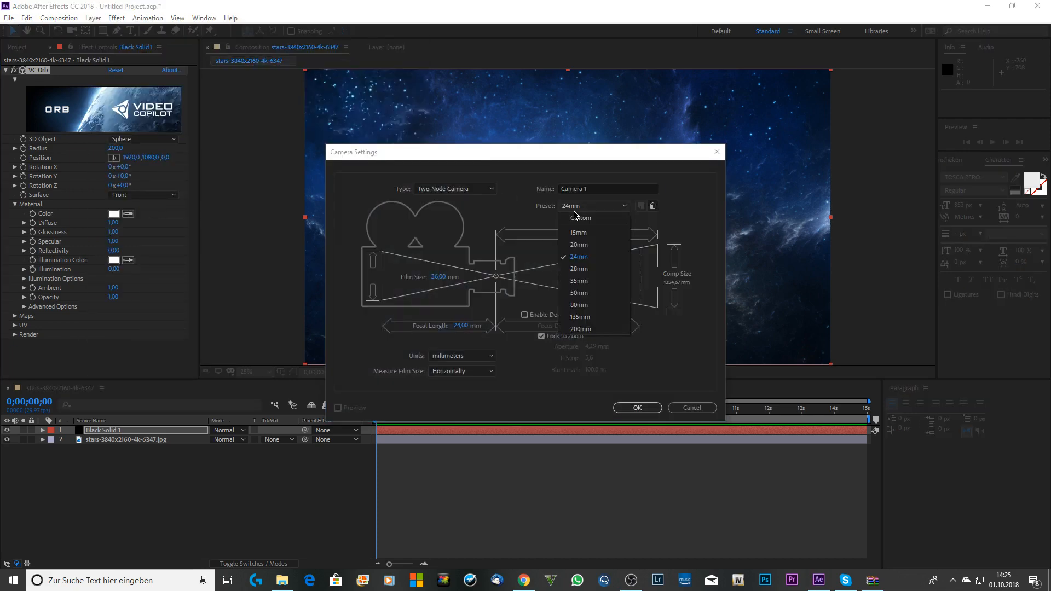
pyautogui.click(594, 258)
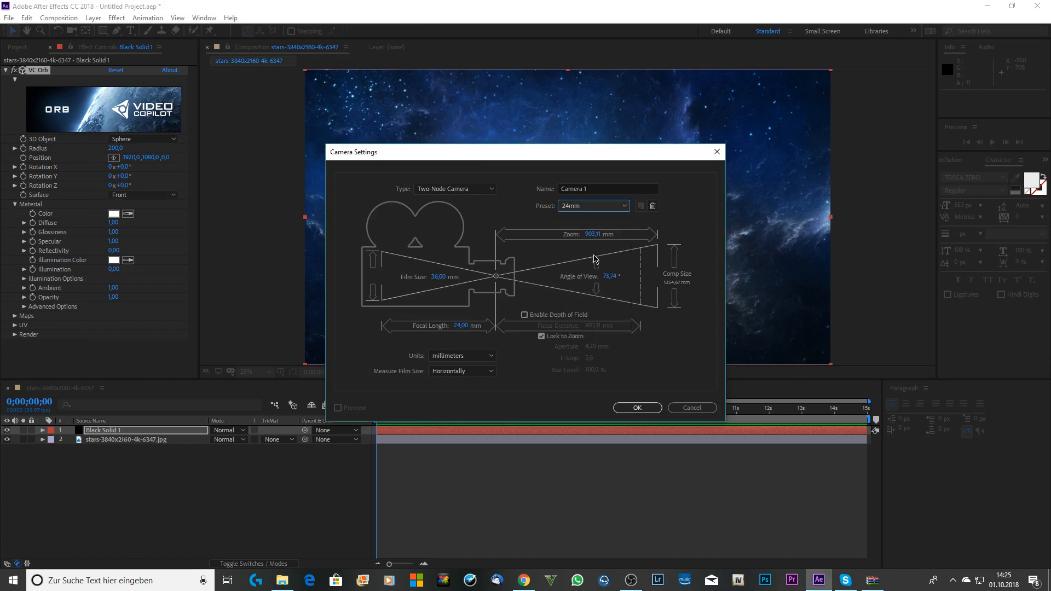
pyautogui.click(641, 409)
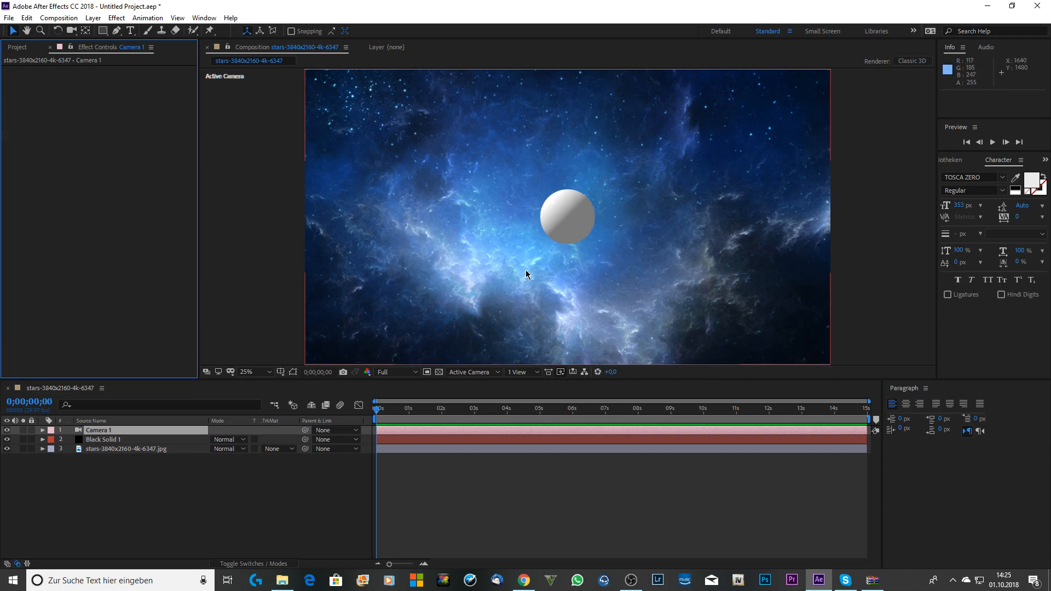
# Orbit, dolly and track the camera close to the sphere, to a position of about 1943, 1012, -604.
pyautogui.click(71, 33)
pyautogui.moveTo(530, 219)
pyautogui.mouseDown()
pyautogui.moveTo(538, 221)
pyautogui.moveTo(520, 193)
pyautogui.moveTo(541, 212)
pyautogui.moveTo(495, 233)
pyautogui.moveTo(548, 210)
pyautogui.moveTo(531, 219)
pyautogui.moveTo(601, 214)
pyautogui.moveTo(558, 213)
pyautogui.moveTo(597, 152)
pyautogui.mouseUp()
pyautogui.press('c')
pyautogui.press('c')
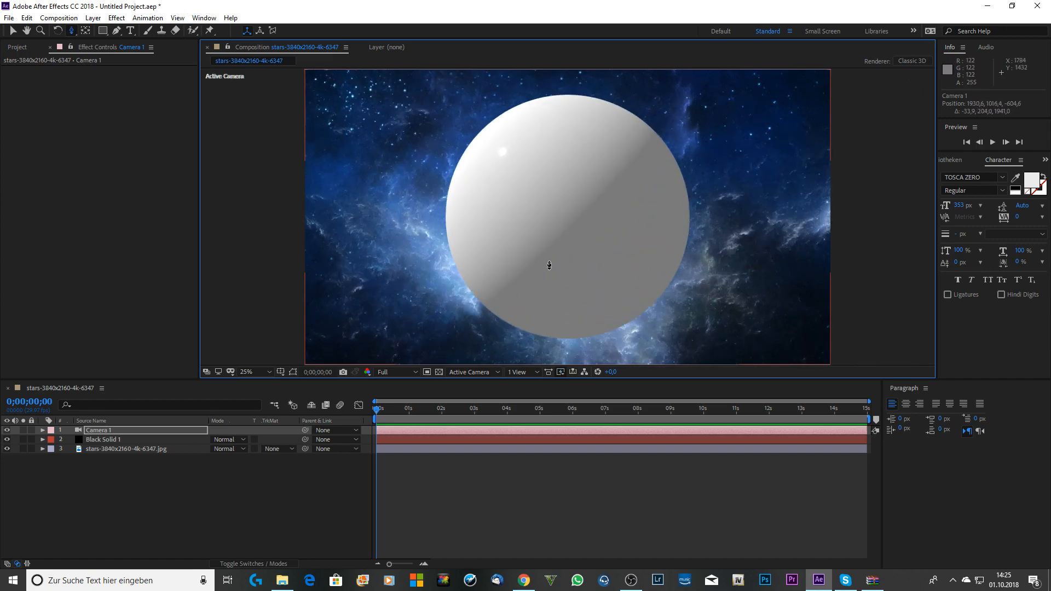
pyautogui.press('c')
pyautogui.press('c')
pyautogui.press('c')
pyautogui.moveTo(580, 182)
pyautogui.mouseDown()
pyautogui.moveTo(557, 229)
pyautogui.moveTo(464, 220)
pyautogui.moveTo(488, 174)
pyautogui.moveTo(685, 150)
pyautogui.moveTo(614, 188)
pyautogui.moveTo(526, 207)
pyautogui.moveTo(541, 183)
pyautogui.moveTo(574, 182)
pyautogui.mouseUp()
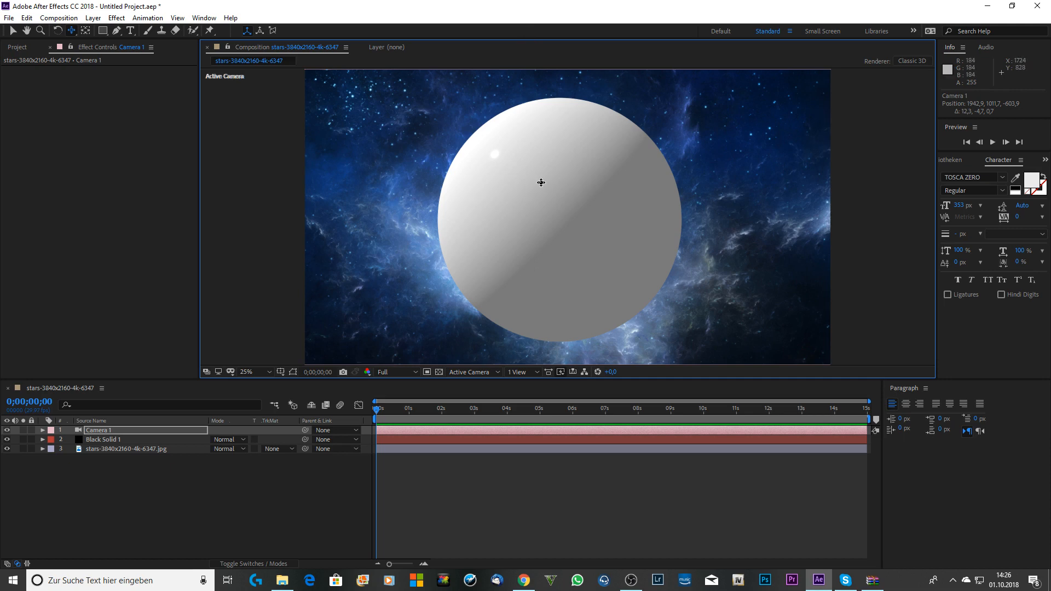
# Rename the black solid layer carrying the orb as "planet".
pyautogui.click(115, 443)
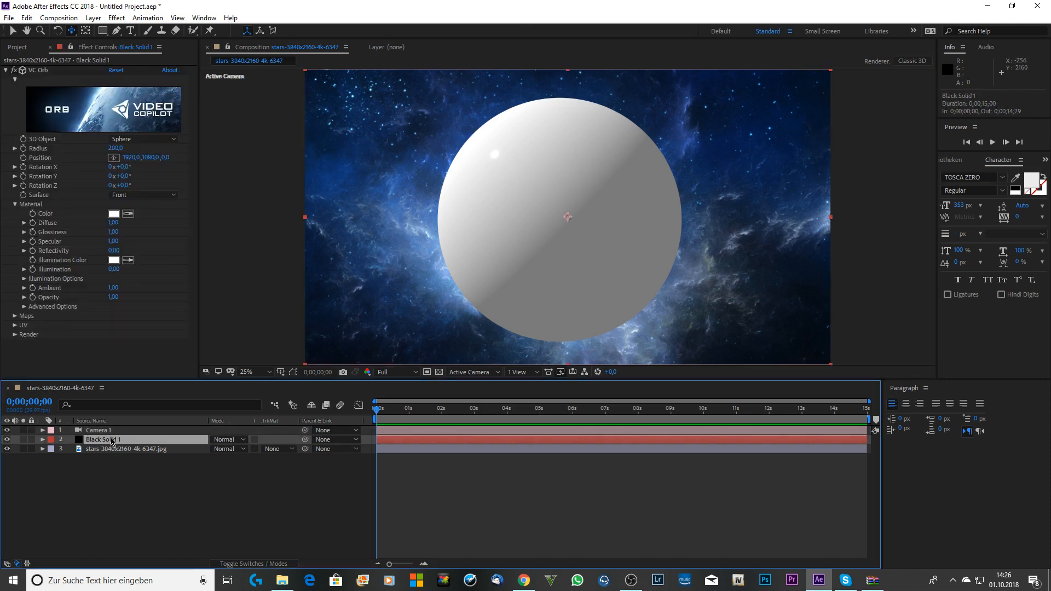
pyautogui.press('Return')
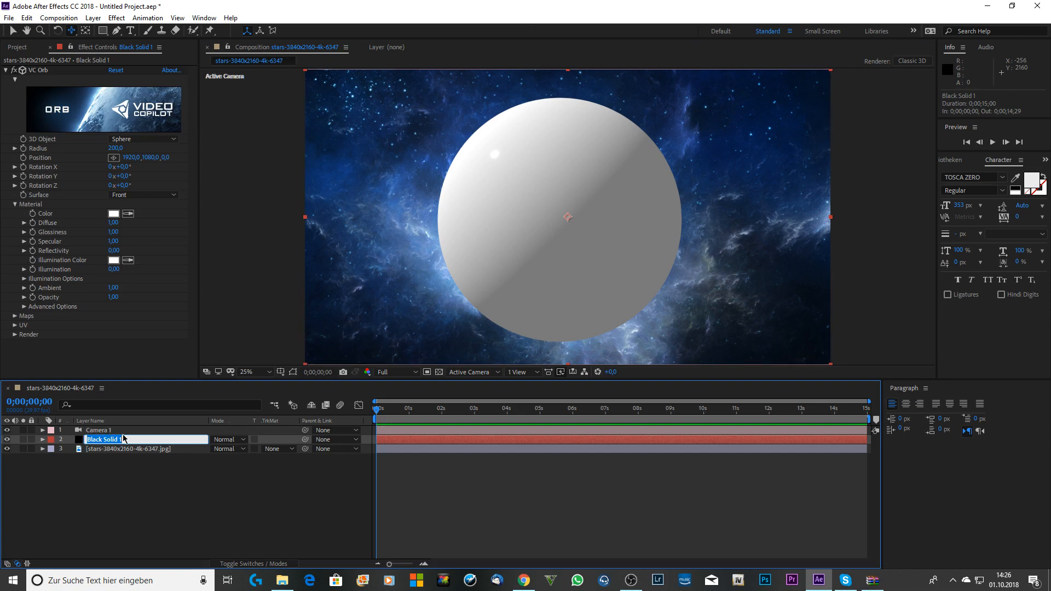
pyautogui.write('planet')
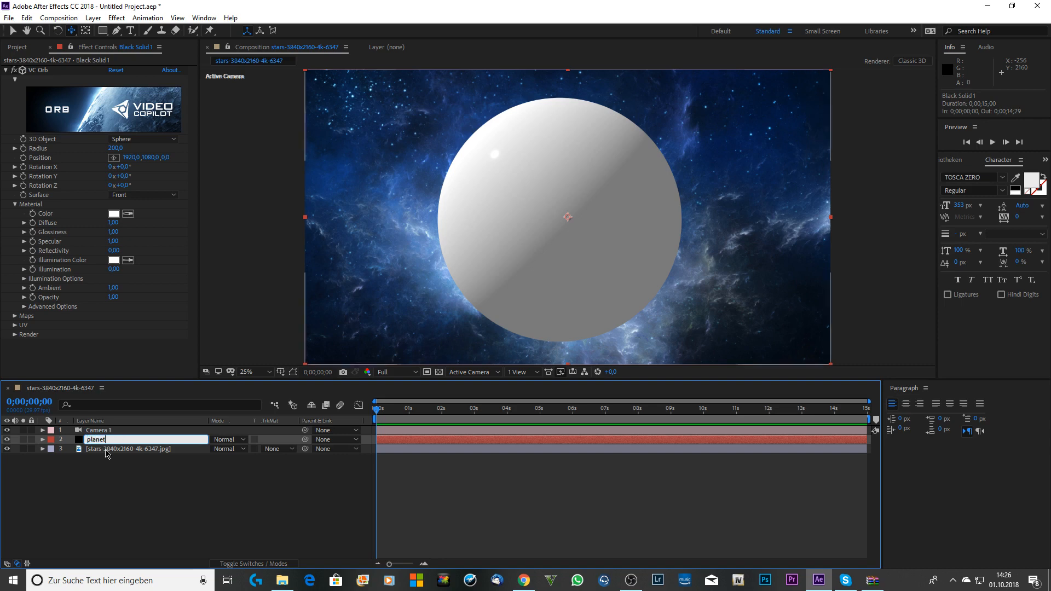
pyautogui.press('Return')
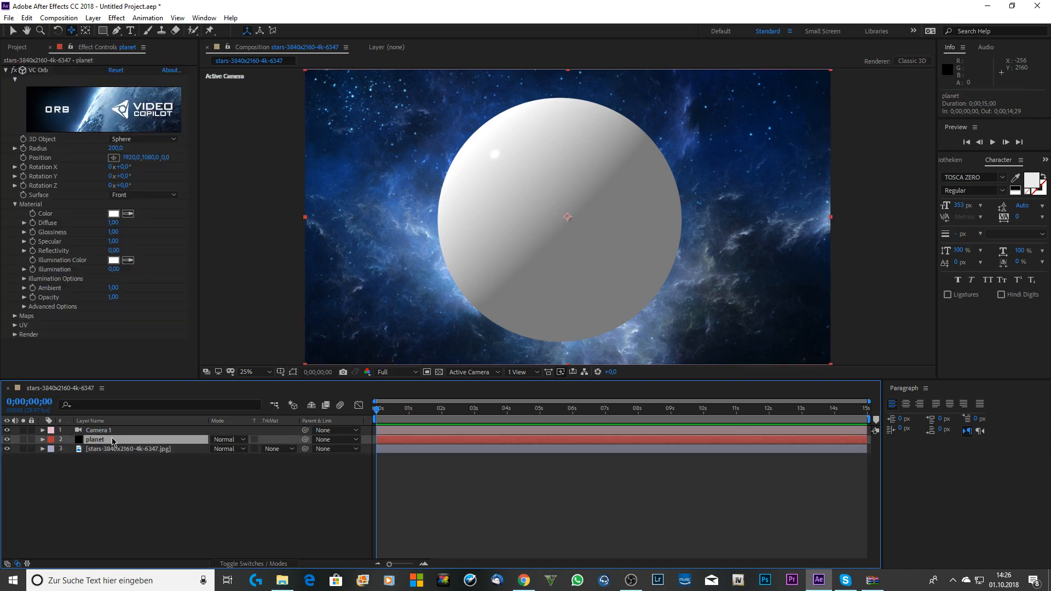
# Add 8k_mars.jpg, 8k_marsglos.jpg, 8k_marsnormal.jpg and Earth_Clouds_6K.jpg to the composition beneath the star background, and hide all four layers.
pyautogui.click(26, 48)
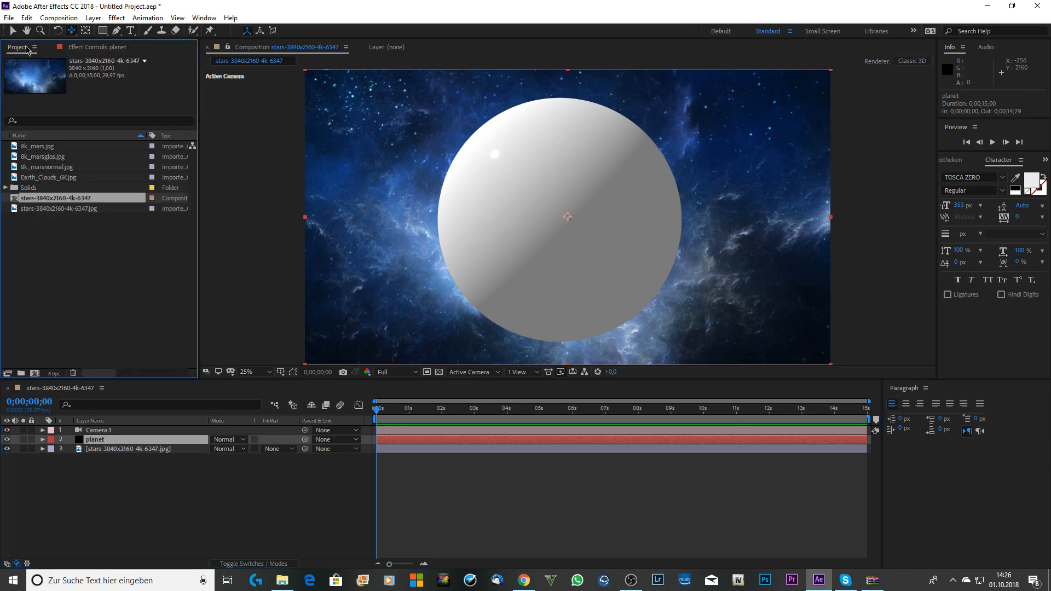
pyautogui.click(72, 167)
pyautogui.keyDown('shift'); pyautogui.click(70, 154); pyautogui.keyUp('shift')
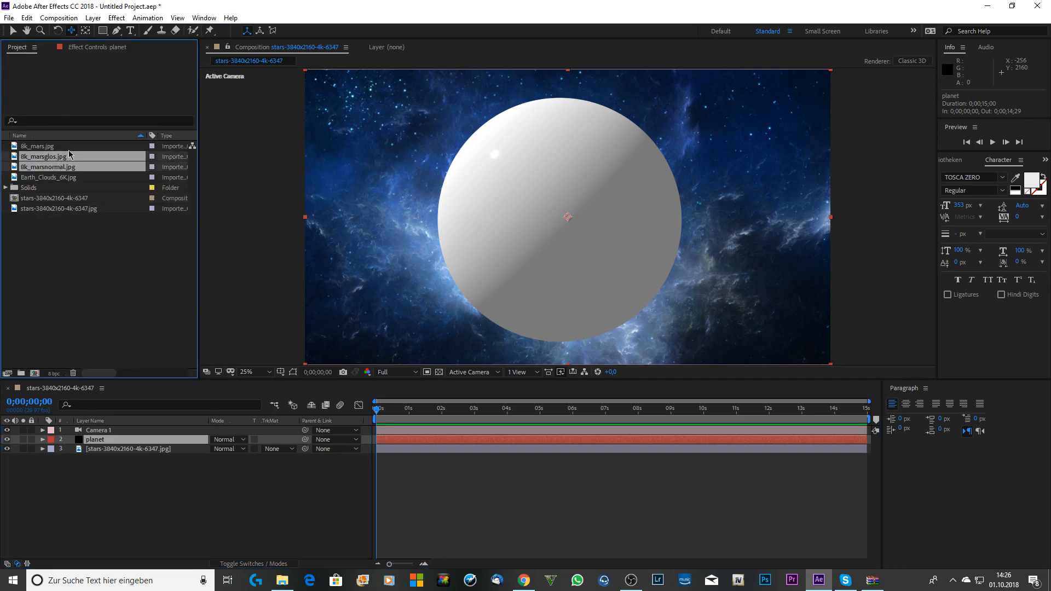
pyautogui.keyDown('ctrl'); pyautogui.click(69, 149); pyautogui.keyUp('ctrl')
pyautogui.keyDown('ctrl'); pyautogui.click(70, 177); pyautogui.keyUp('ctrl')
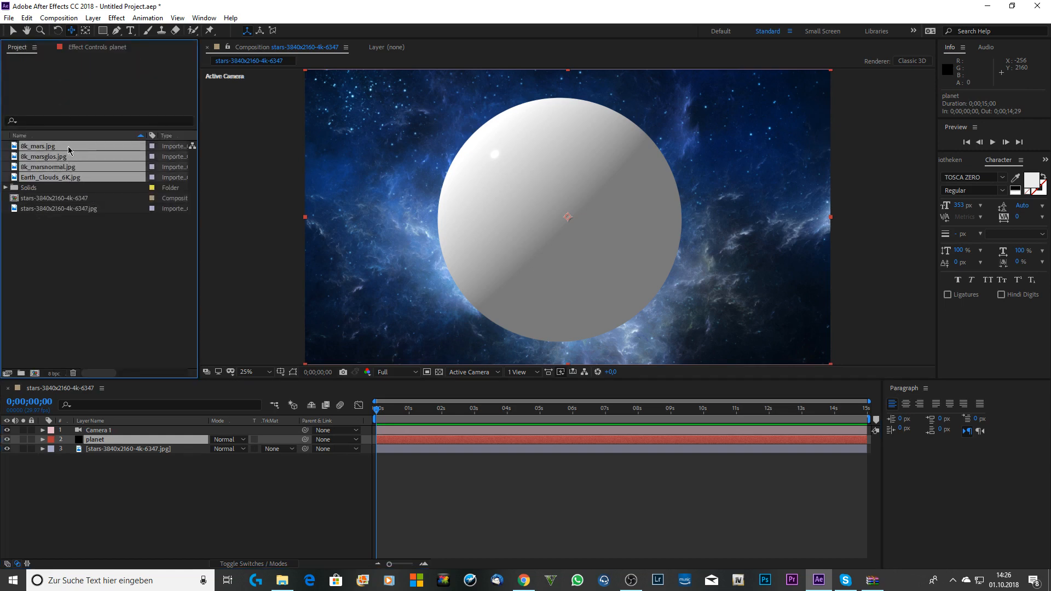
pyautogui.moveTo(69, 148); pyautogui.dragTo(111, 472)
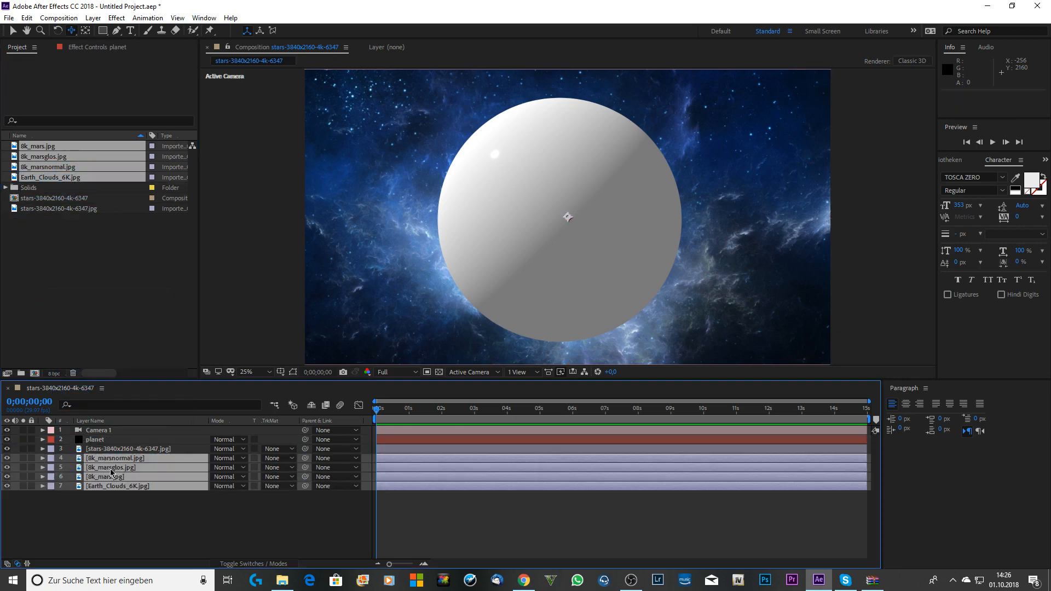
pyautogui.moveTo(8, 458); pyautogui.dragTo(7, 486)
pyautogui.click(141, 450)
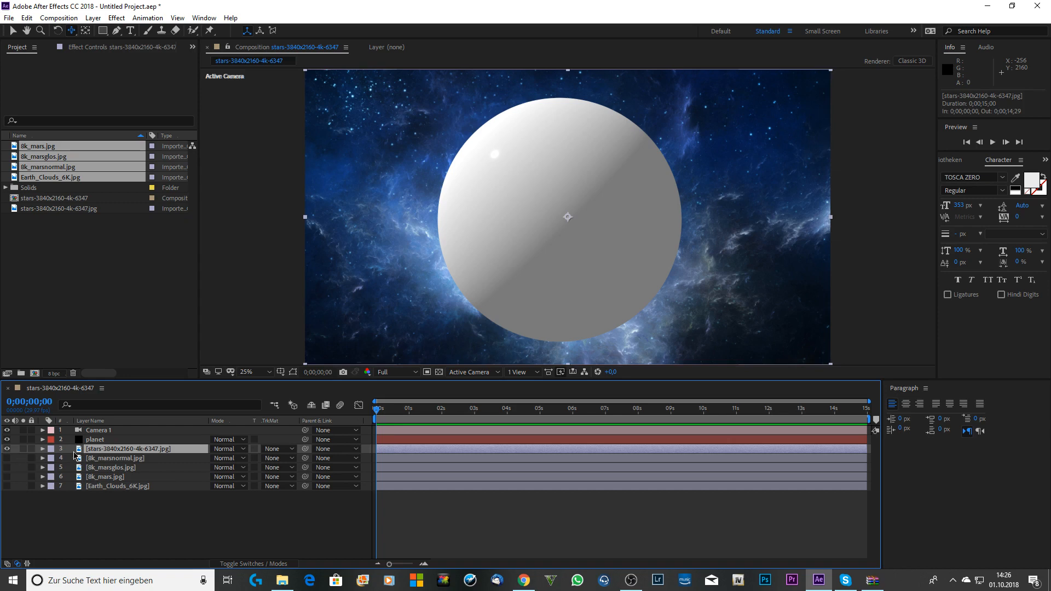
# Show the planet layer's effect settings, preview the 8k_marsnormal.jpg layer in isolation, and hide it again.
pyautogui.click(101, 440)
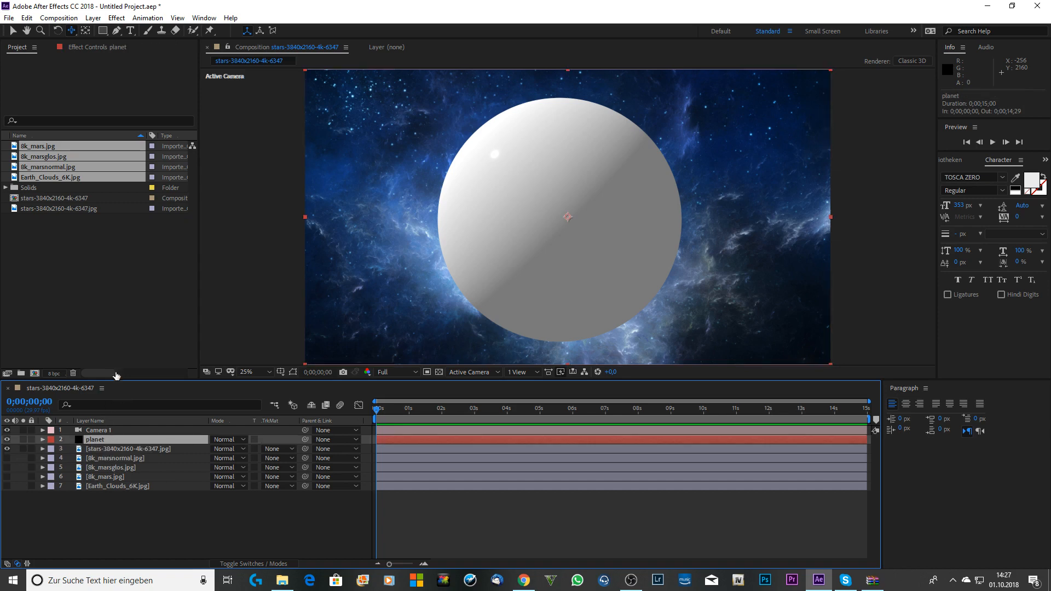
pyautogui.click(106, 48)
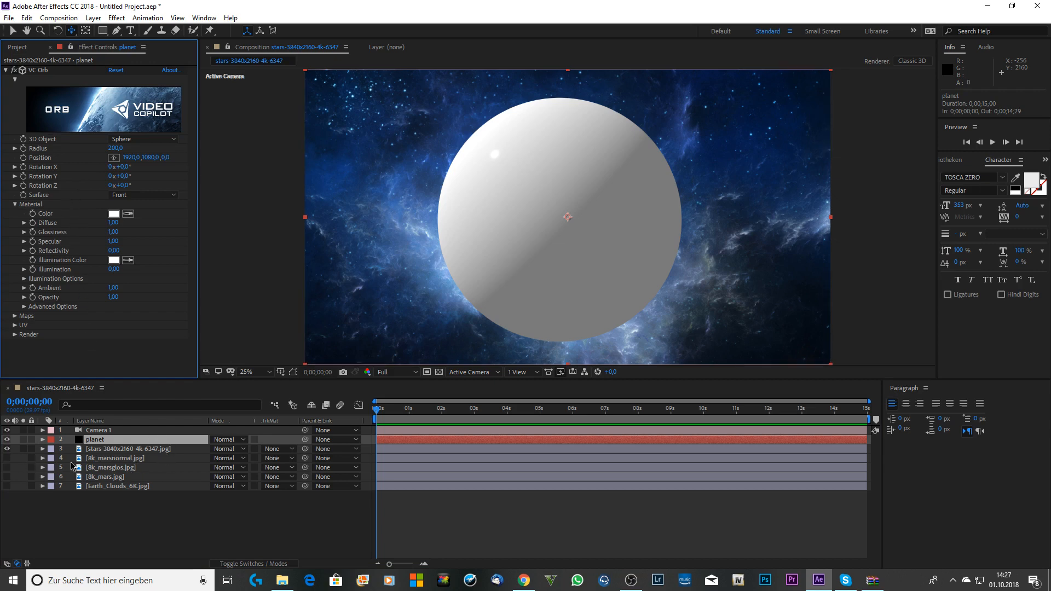
pyautogui.click(31, 463)
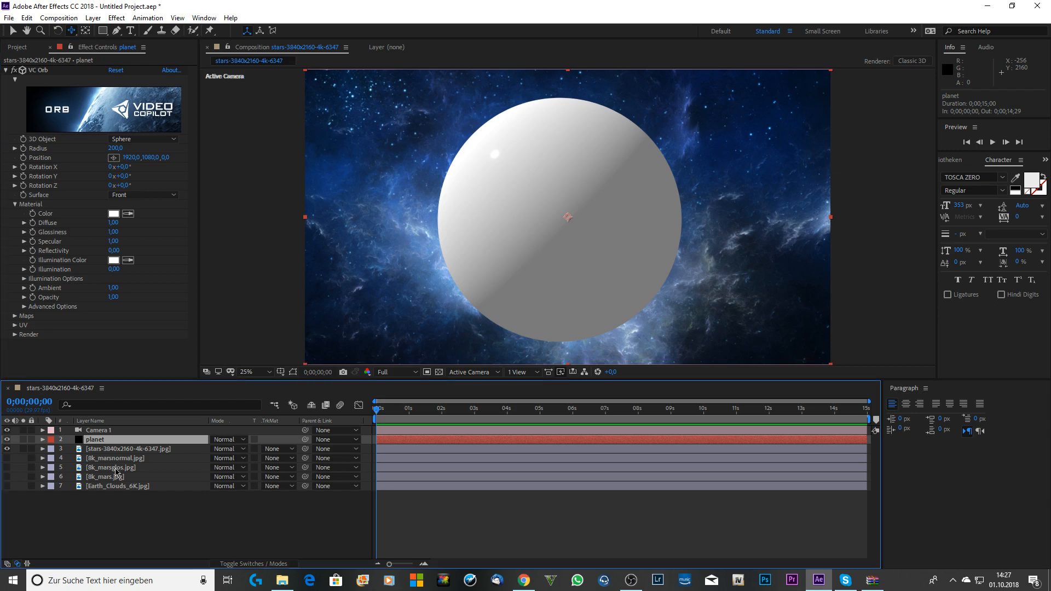
pyautogui.click(6, 458)
pyautogui.click(22, 458)
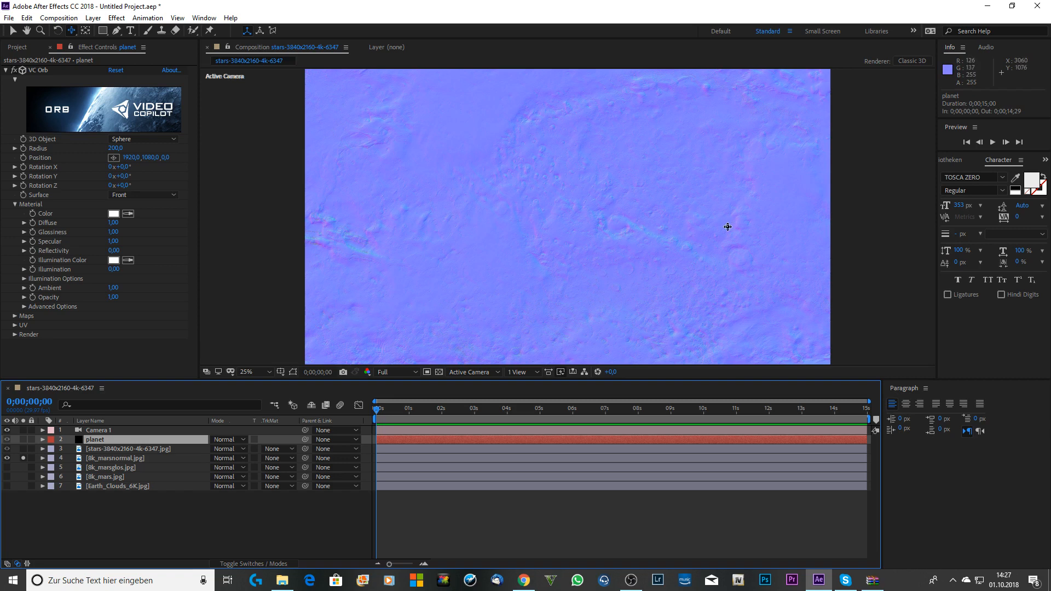
pyautogui.click(23, 458)
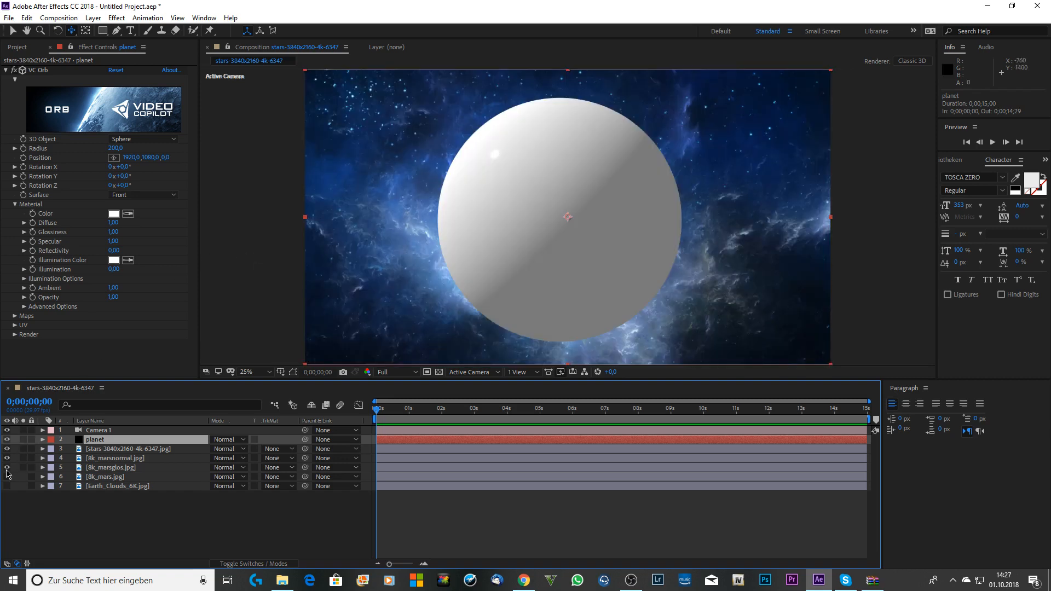
pyautogui.click(6, 458)
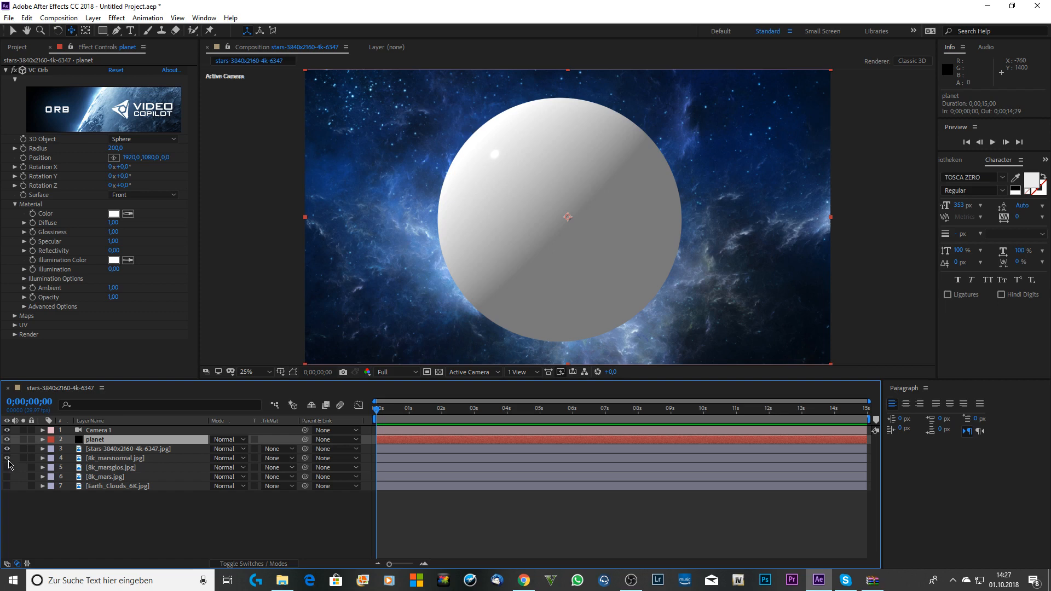
# Assign 8k_mars.jpg as the diffuse map layer of the planet's VC Orb effect.
pyautogui.click(111, 479)
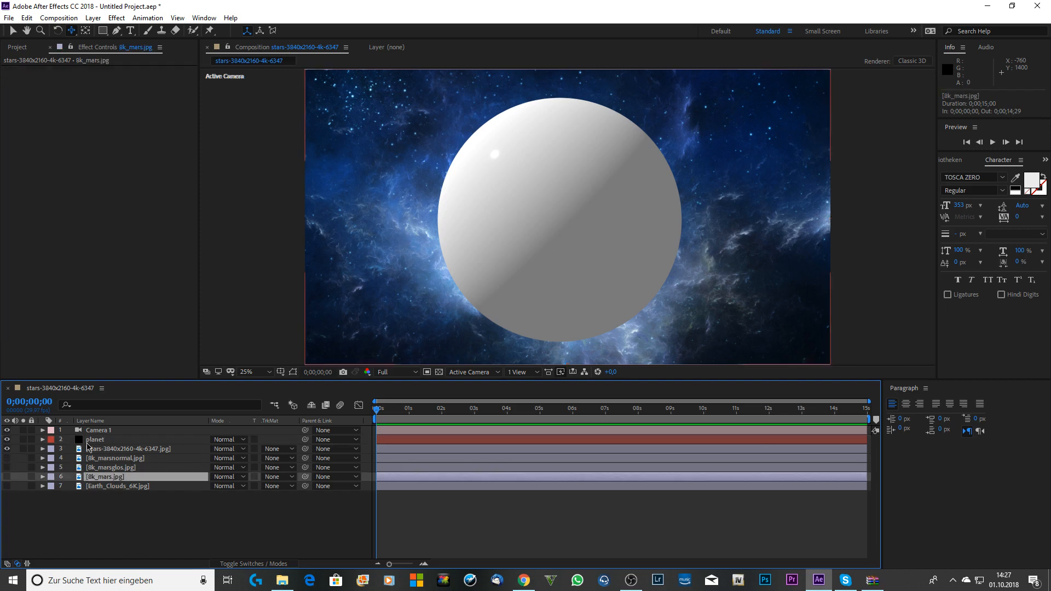
pyautogui.click(89, 441)
pyautogui.click(15, 316)
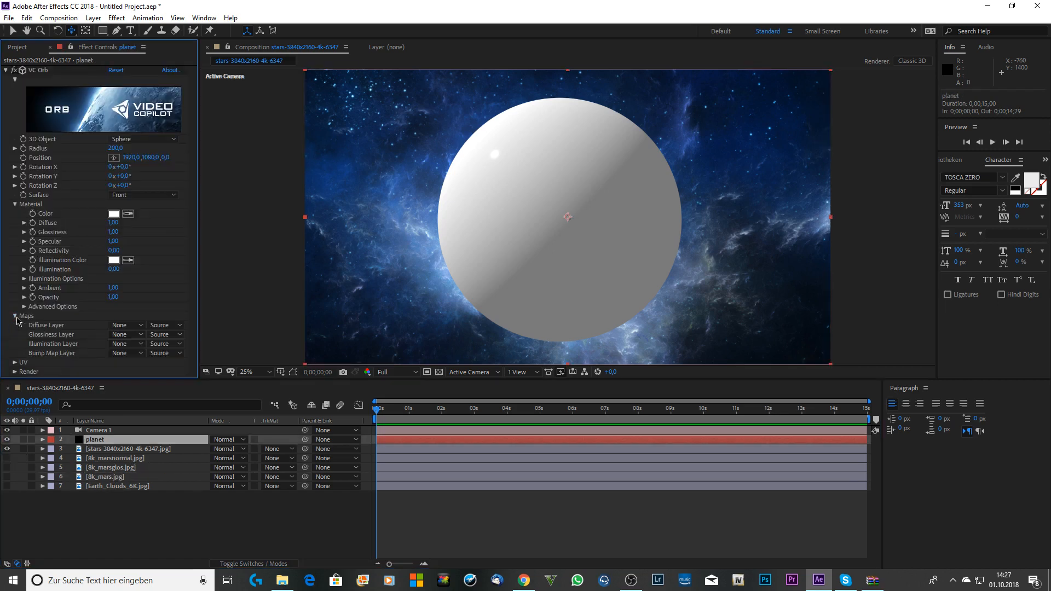
pyautogui.click(127, 327)
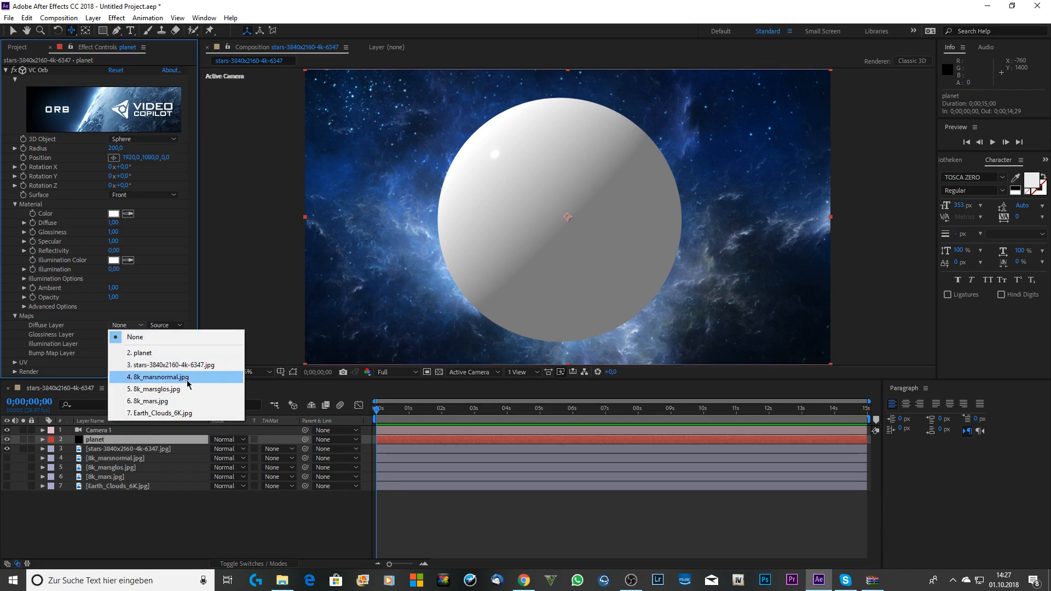
pyautogui.click(186, 405)
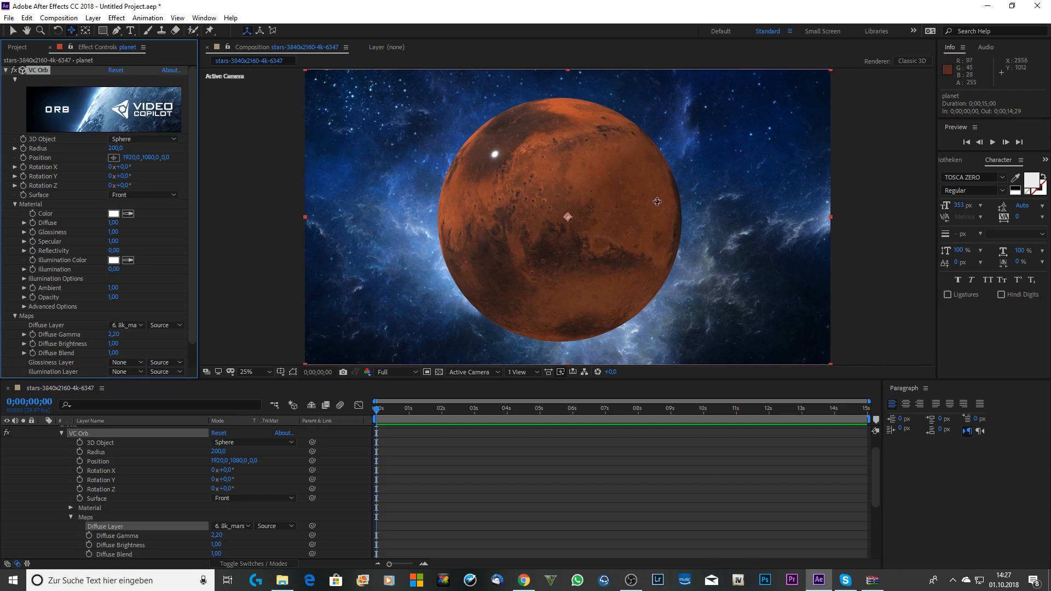
# Assign 8k_marsnormal.jpg as the orb's bump map layer and enable its use as a normal map.
pyautogui.press('.')
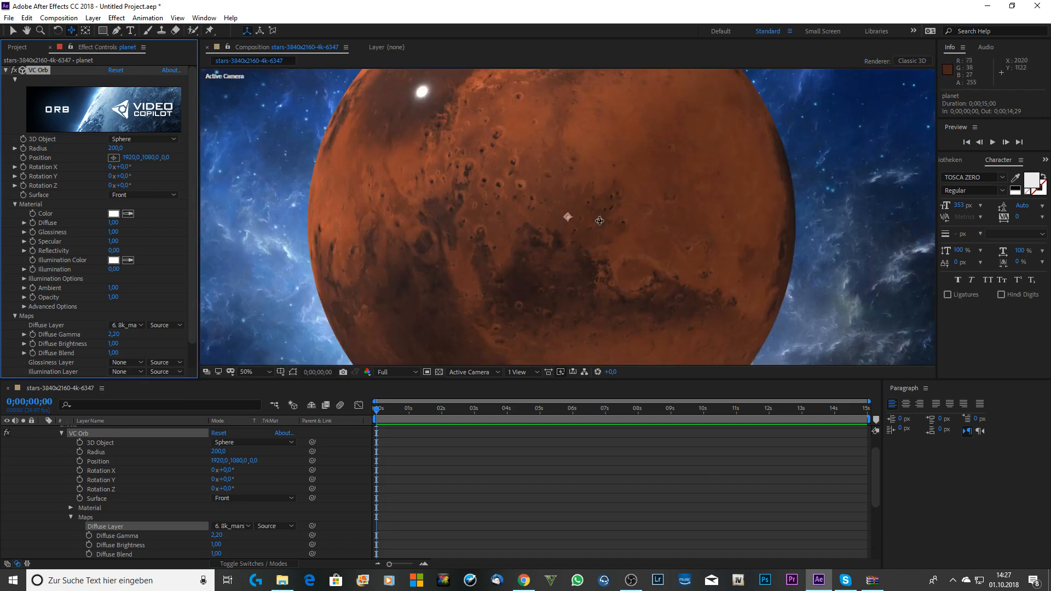
pyautogui.scroll(-1, 141, 319)
pyautogui.scroll(-1, 141, 319)
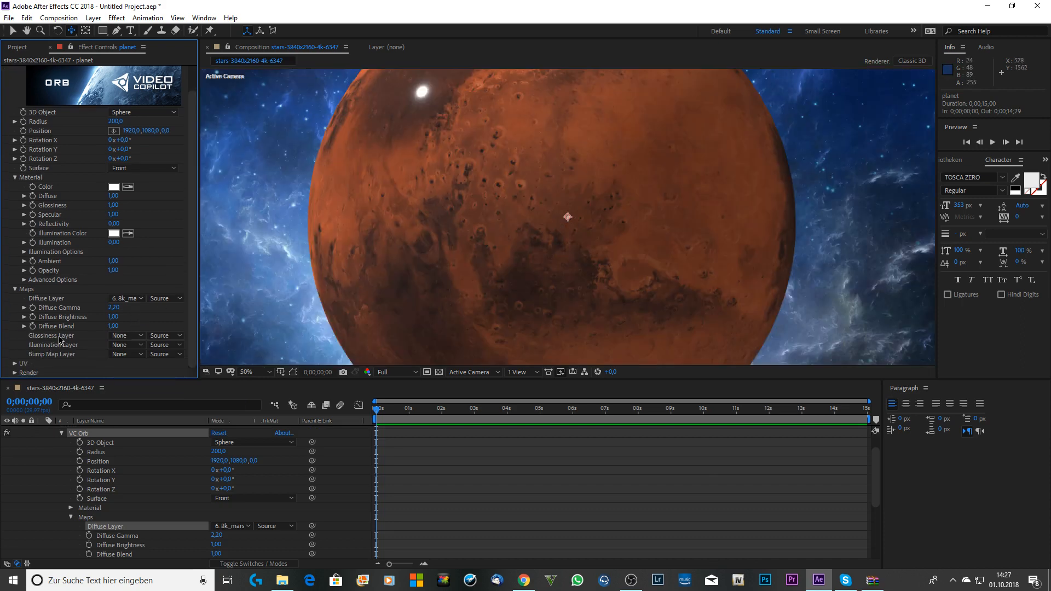
pyautogui.click(125, 355)
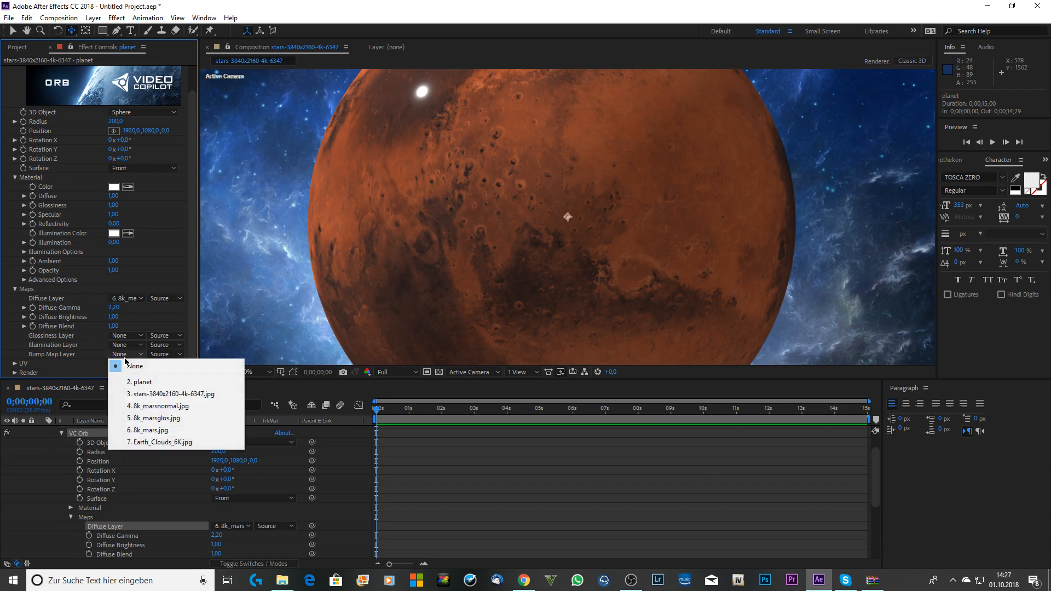
pyautogui.click(191, 403)
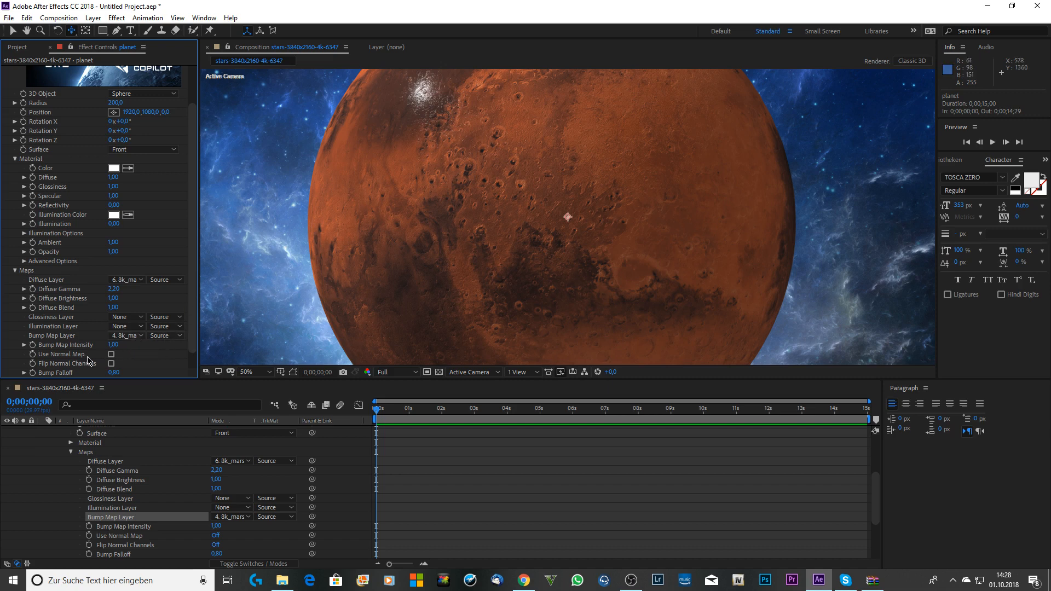
pyautogui.click(111, 354)
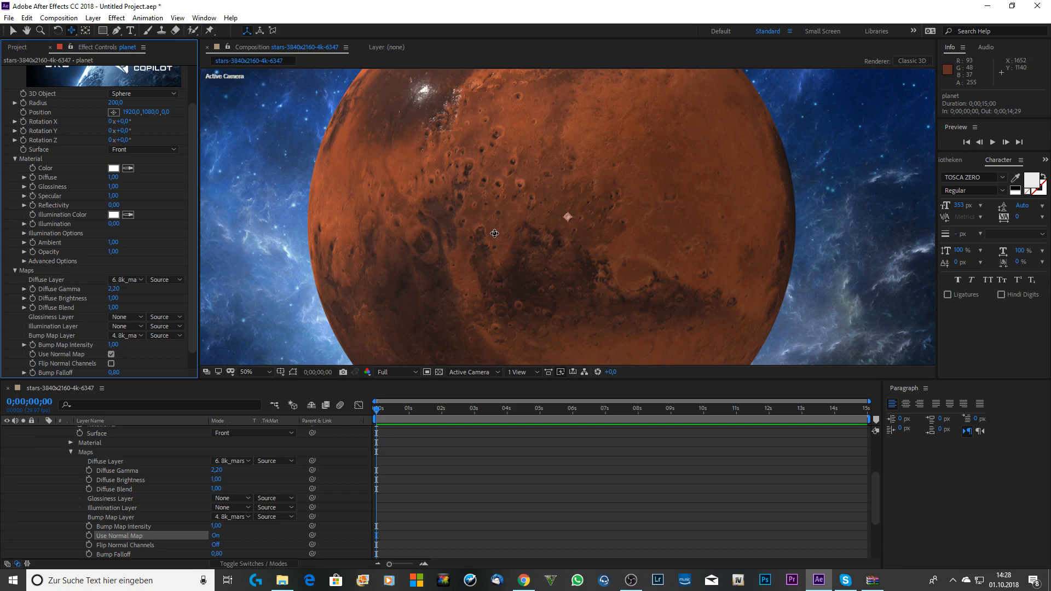
# Dolly and orbit the camera around the planet to about 2175, 736, 380, and set the bump map intensity to 3.65.
pyautogui.press('c')
pyautogui.moveTo(494, 238); pyautogui.dragTo(503, 219)
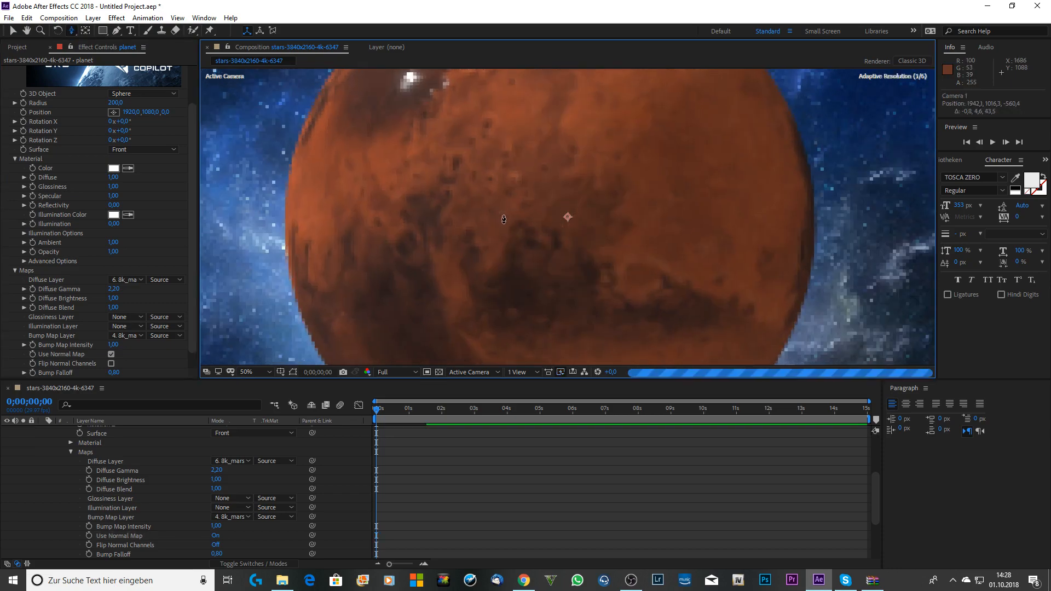
pyautogui.press('c')
pyautogui.press('c')
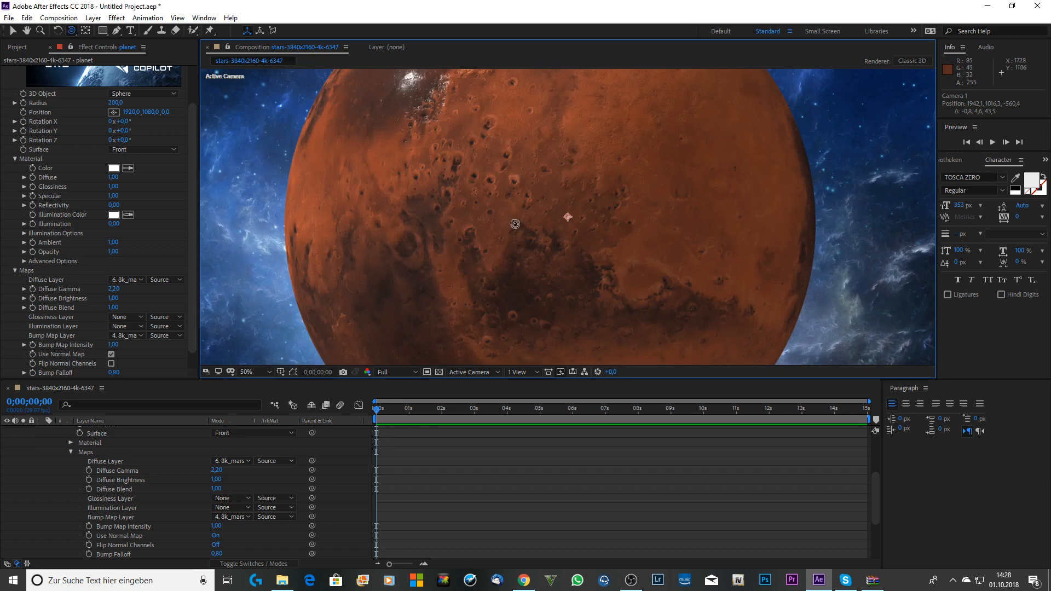
pyautogui.moveTo(513, 220); pyautogui.dragTo(387, 251)
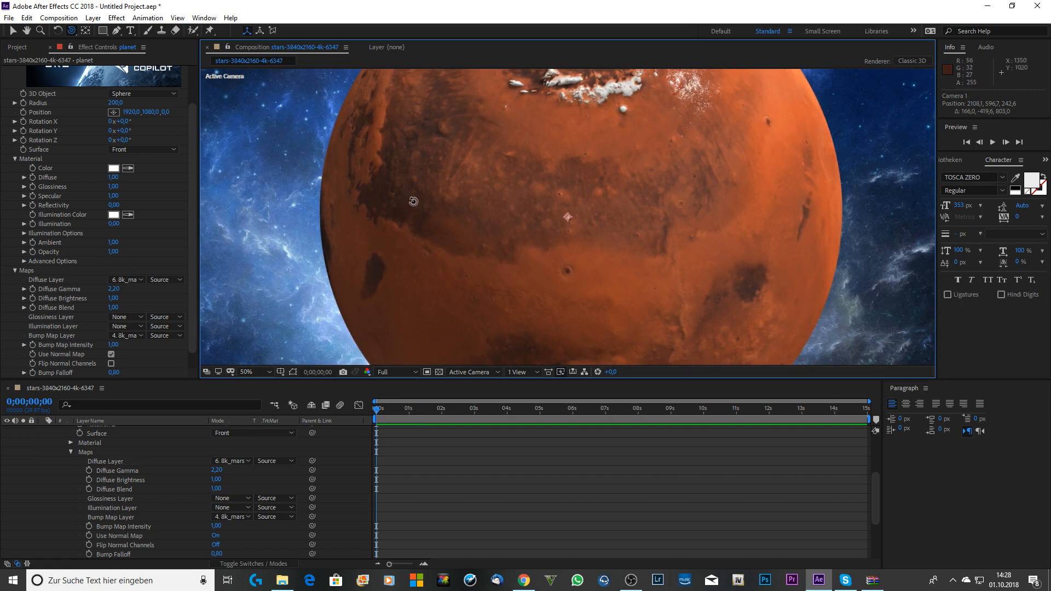
pyautogui.moveTo(437, 191); pyautogui.dragTo(558, 233)
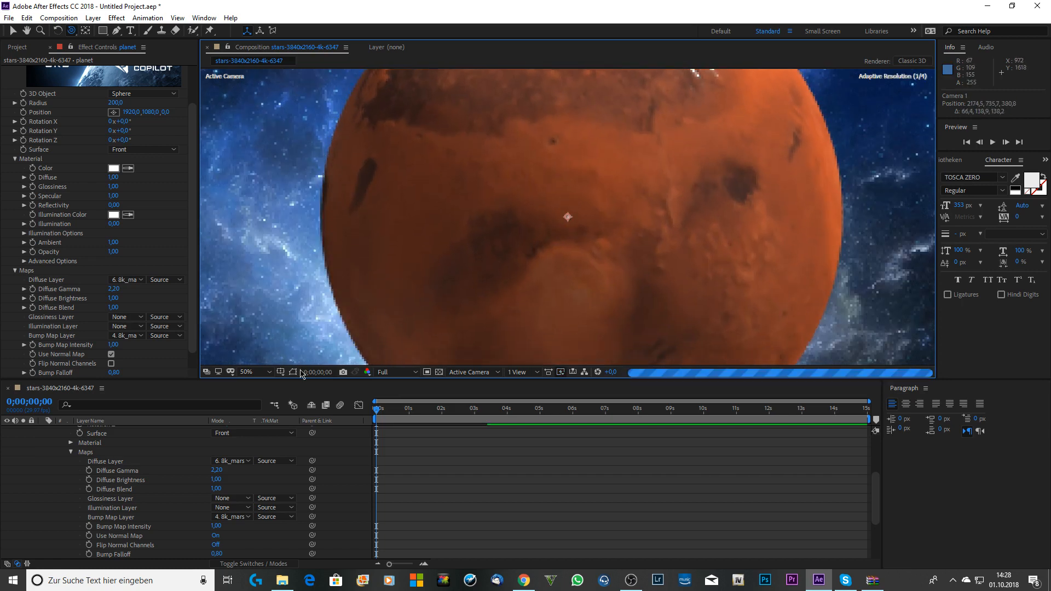
pyautogui.moveTo(120, 344); pyautogui.dragTo(274, 335)
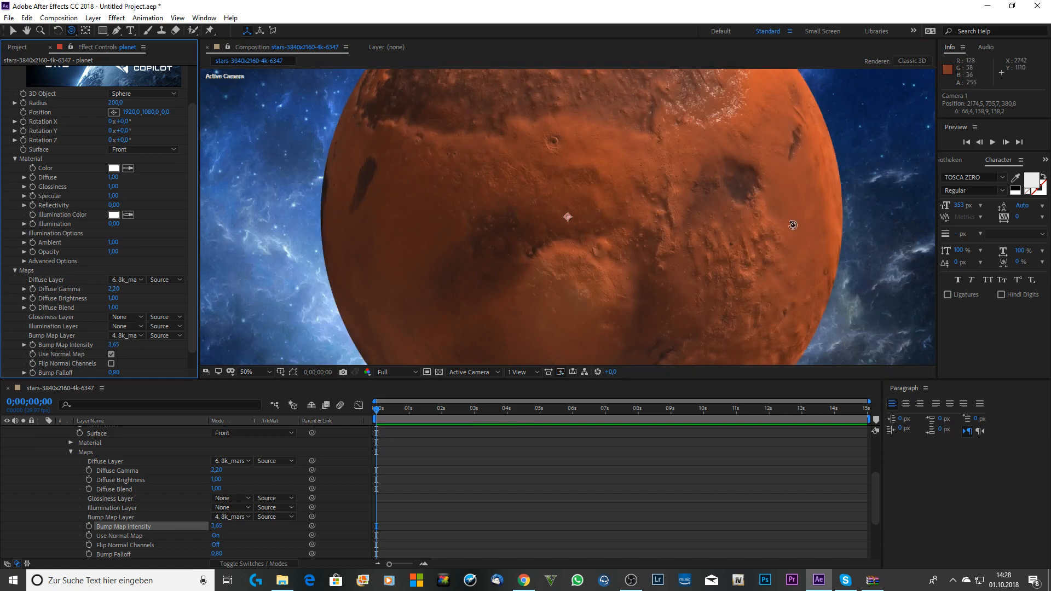
# Orbit the camera and pull it back to about 1058, 1429, 363, and set the bump map intensity to 1.50.
pyautogui.moveTo(790, 225); pyautogui.dragTo(707, 204)
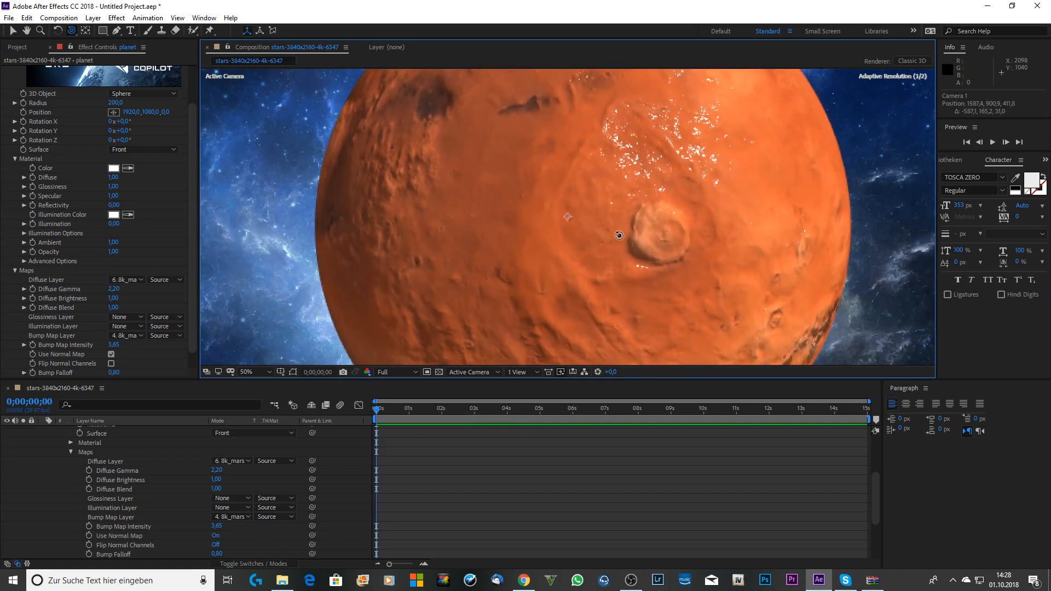
pyautogui.moveTo(735, 279); pyautogui.dragTo(615, 248)
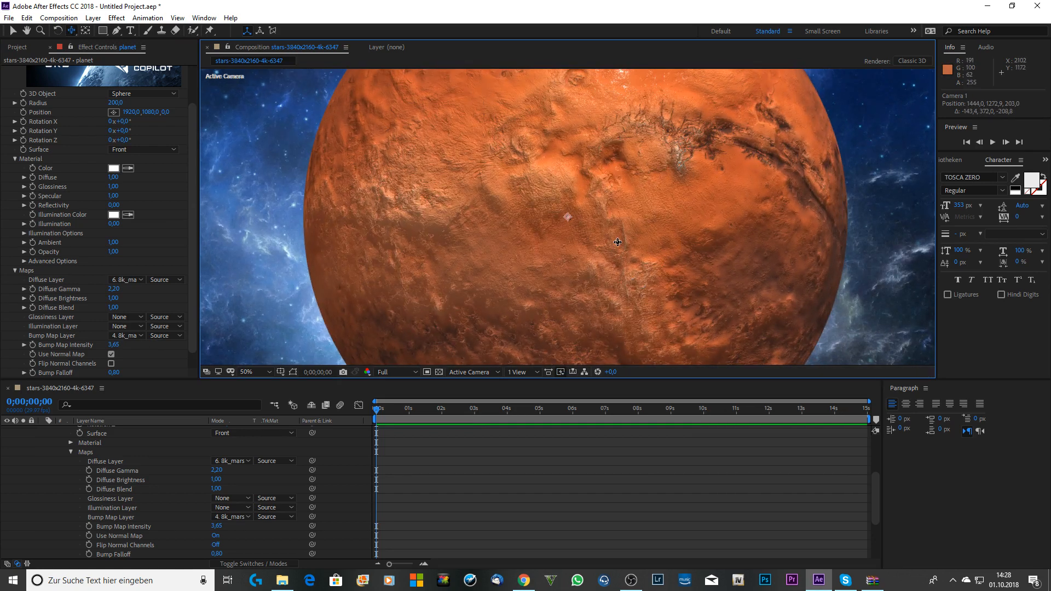
pyautogui.moveTo(617, 240); pyautogui.dragTo(665, 339)
pyautogui.moveTo(619, 219); pyautogui.dragTo(619, 264)
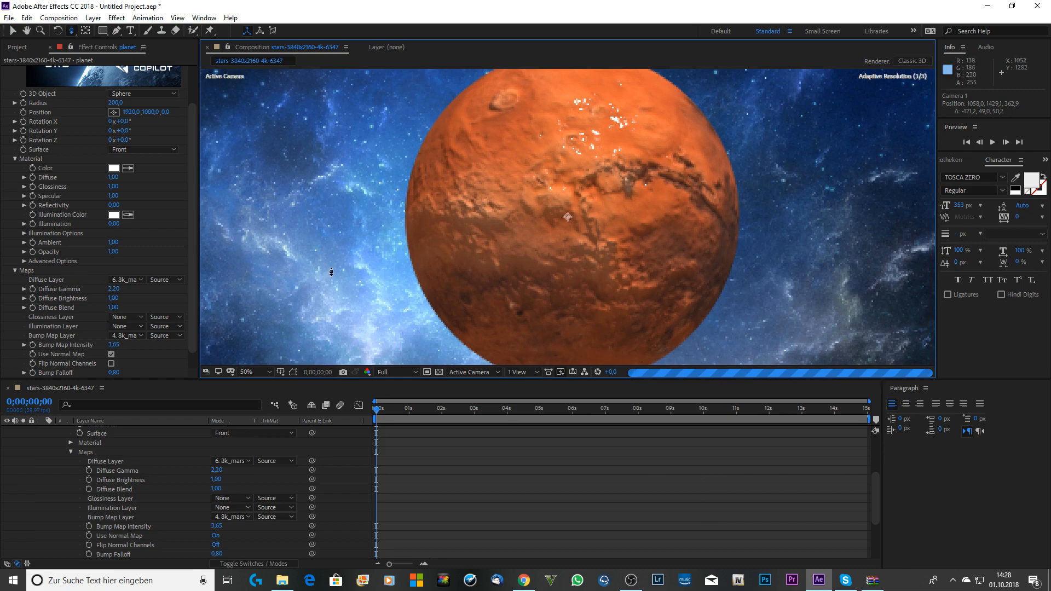
pyautogui.moveTo(114, 345)
pyautogui.mouseDown()
pyautogui.moveTo(72, 347)
pyautogui.moveTo(105, 345)
pyautogui.mouseUp()
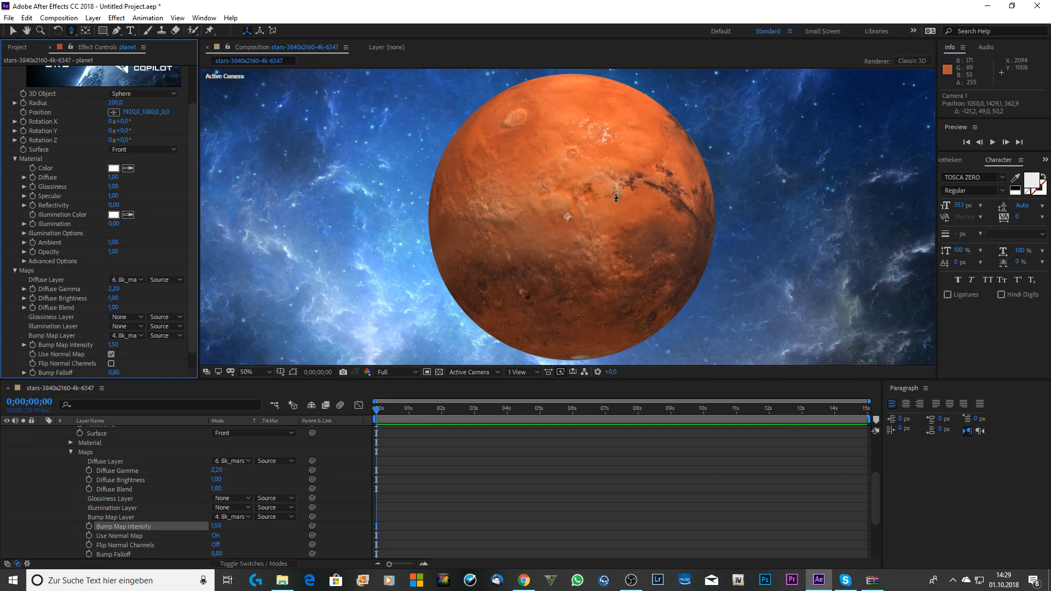
# Orbit the camera around the planet to a position of about 2833, 738, -309.
pyautogui.press(',')
pyautogui.press(',')
pyautogui.press('.')
pyautogui.press('.')
pyautogui.moveTo(657, 227); pyautogui.dragTo(584, 260)
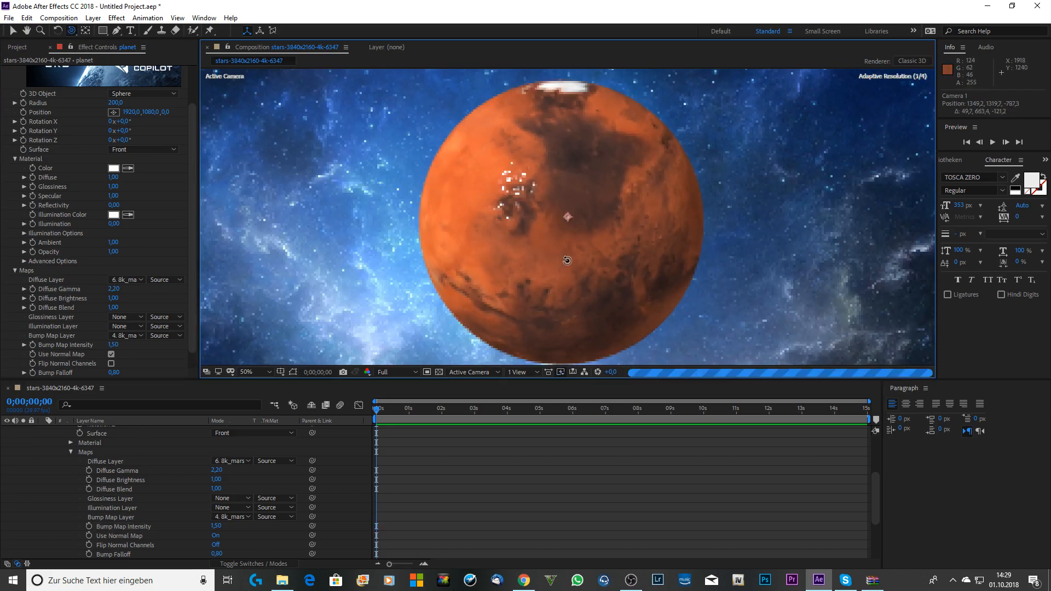
pyautogui.moveTo(626, 242); pyautogui.dragTo(508, 281)
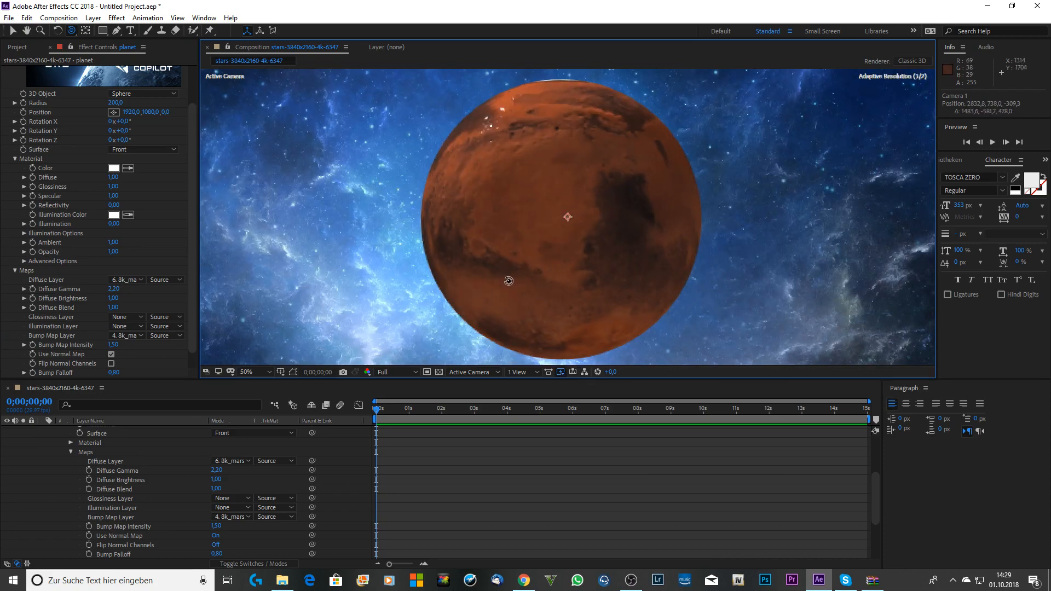
# Assign 8k_marsglos.jpg as the orb's glossiness map layer and orbit the camera to about 996, 961, -334.
pyautogui.click(126, 318)
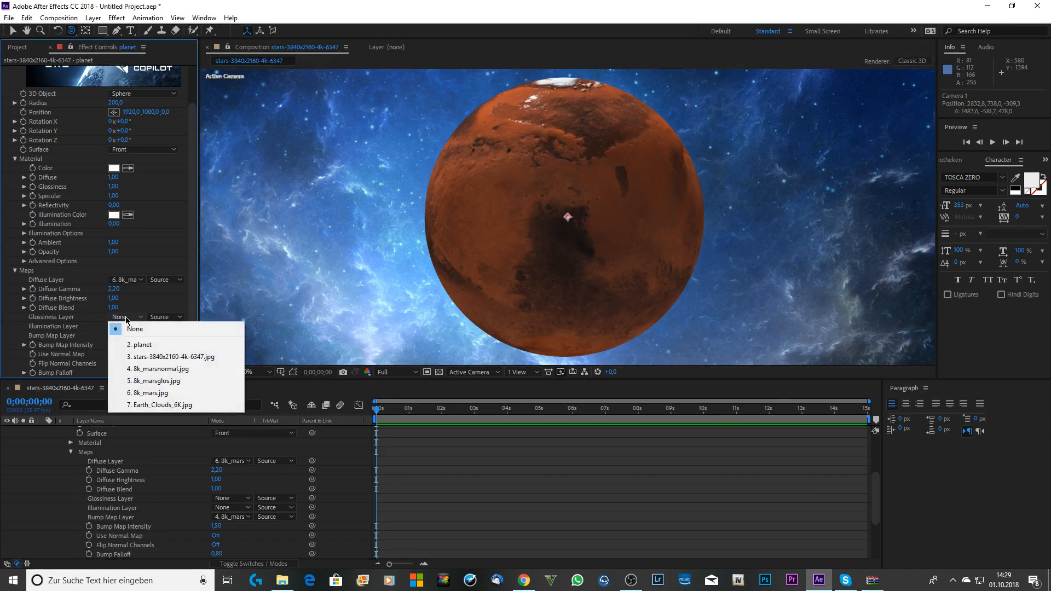
pyautogui.click(168, 381)
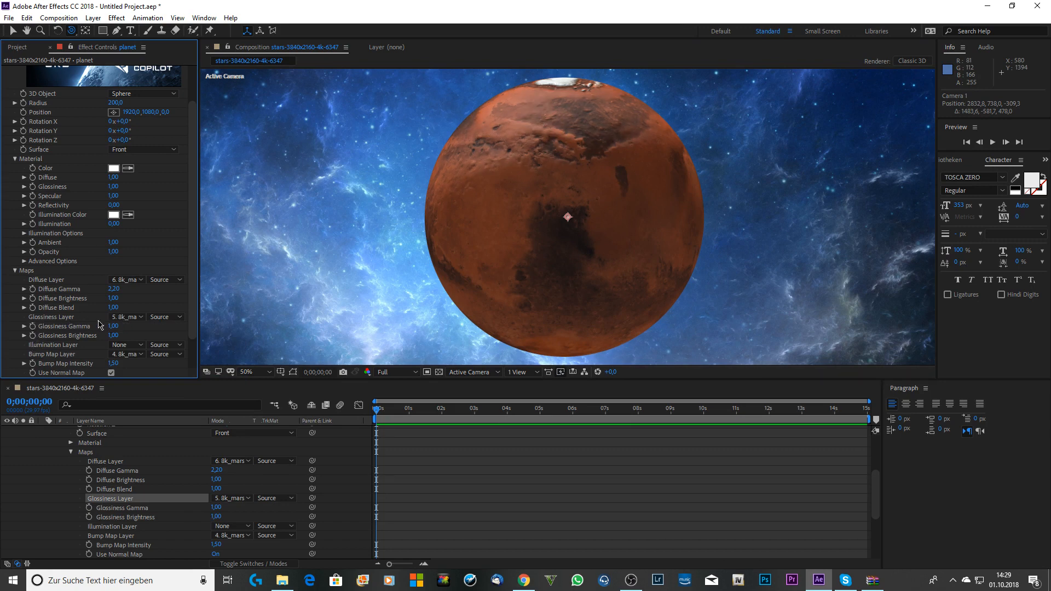
pyautogui.moveTo(516, 209); pyautogui.dragTo(668, 197)
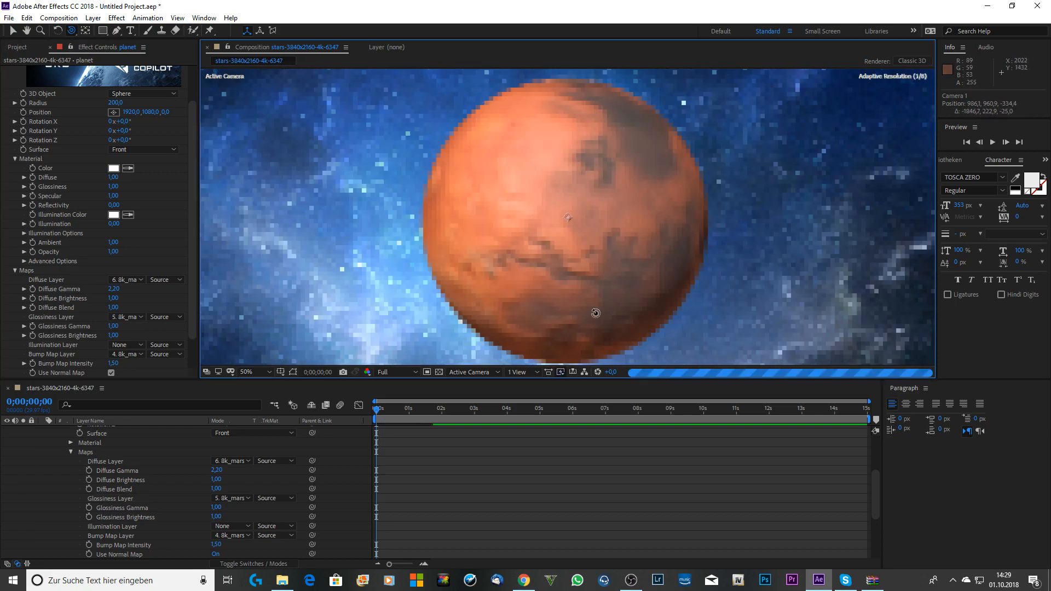
# Lower the composition preview resolution to Quarter.
pyautogui.click(395, 371)
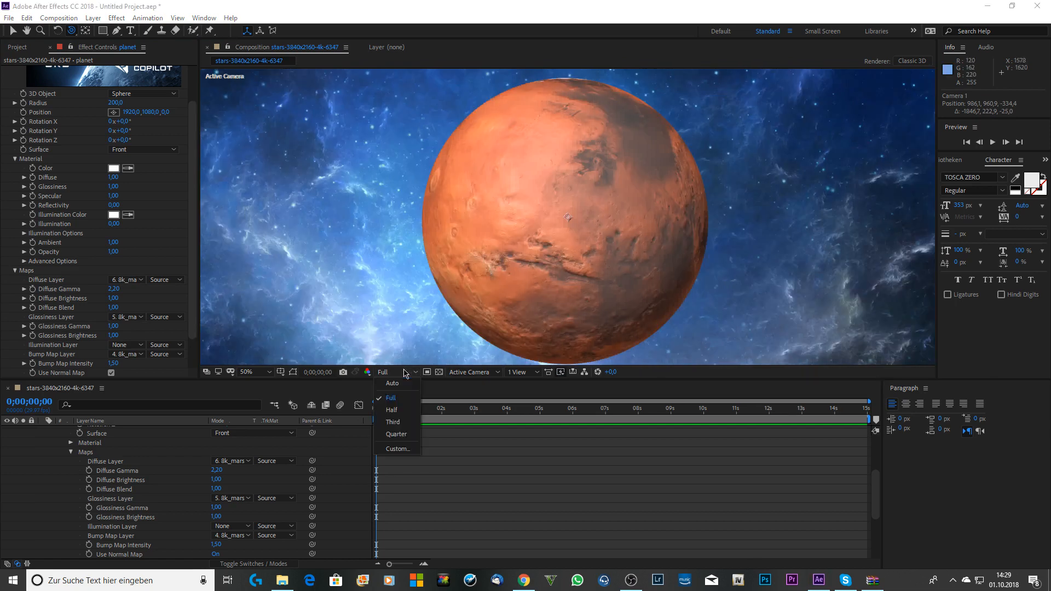
pyautogui.click(390, 436)
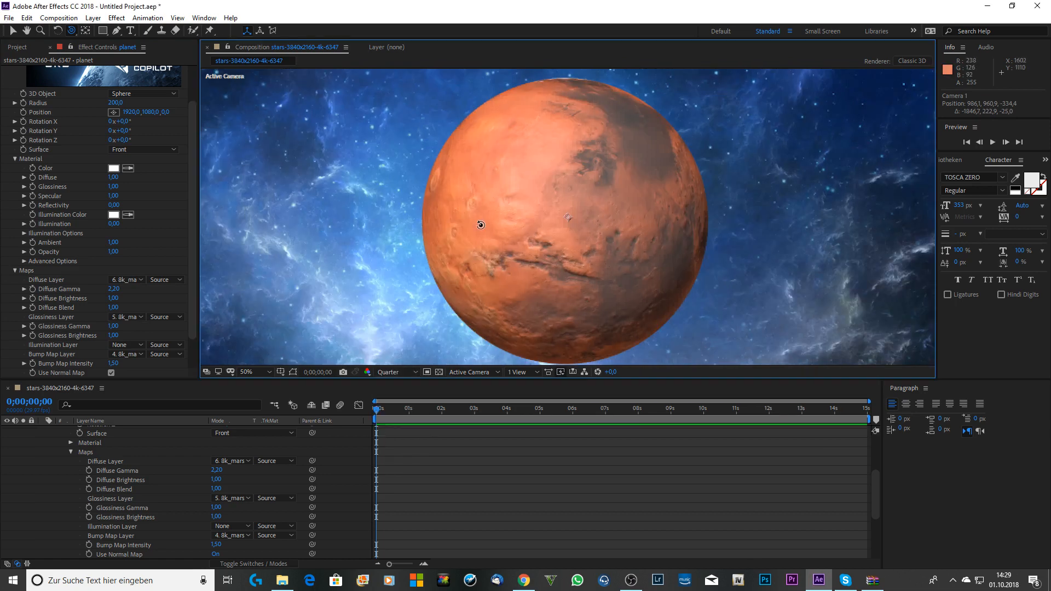
pyautogui.press(',')
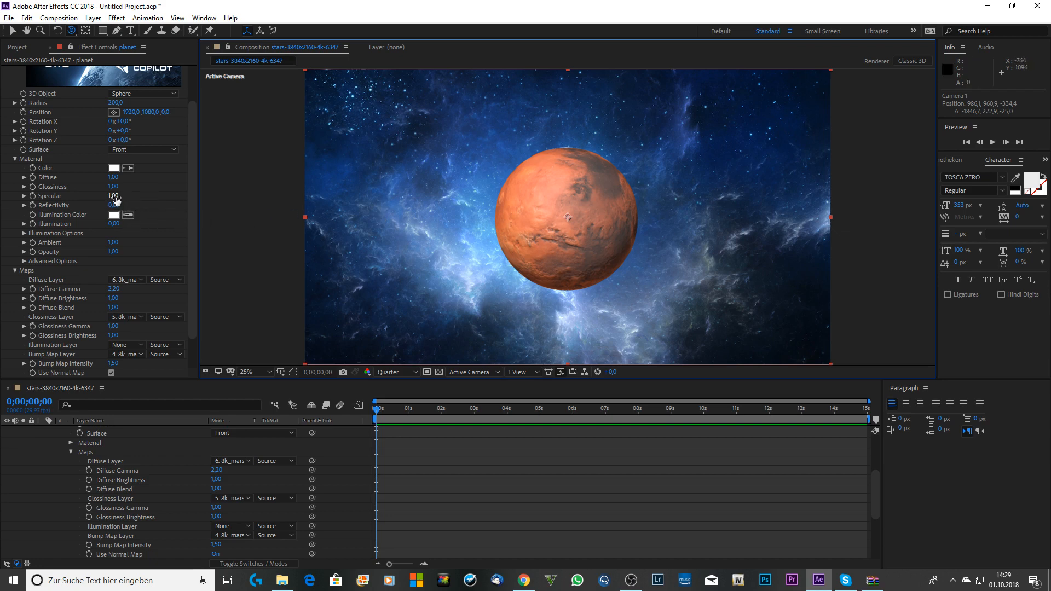
# Set the planet orb's glossiness to 0.72 and try a reflectivity of about 0.44.
pyautogui.moveTo(114, 187); pyautogui.dragTo(154, 198)
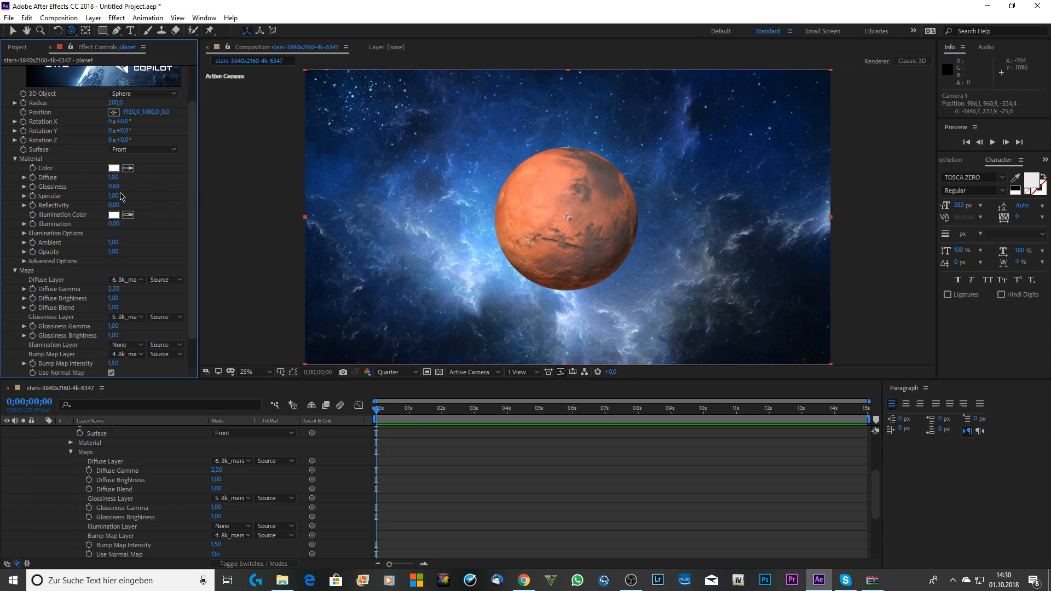
pyautogui.moveTo(114, 187); pyautogui.dragTo(119, 188)
pyautogui.moveTo(113, 205); pyautogui.dragTo(144, 205)
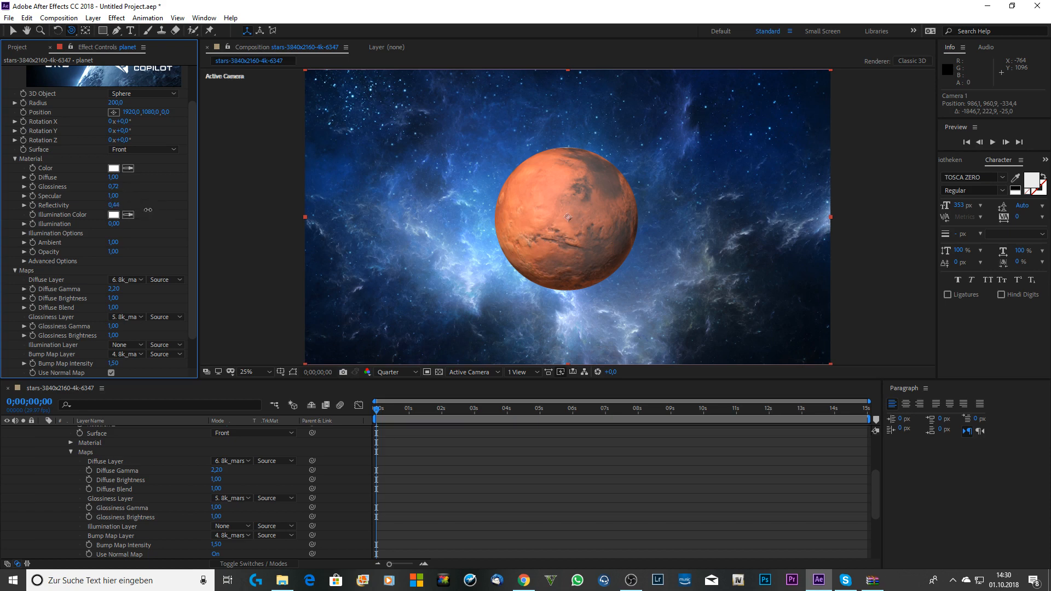
# Set the orb's illumination color to light cyan 75DFDB and its illumination amount to 0.25.
pyautogui.click(113, 215)
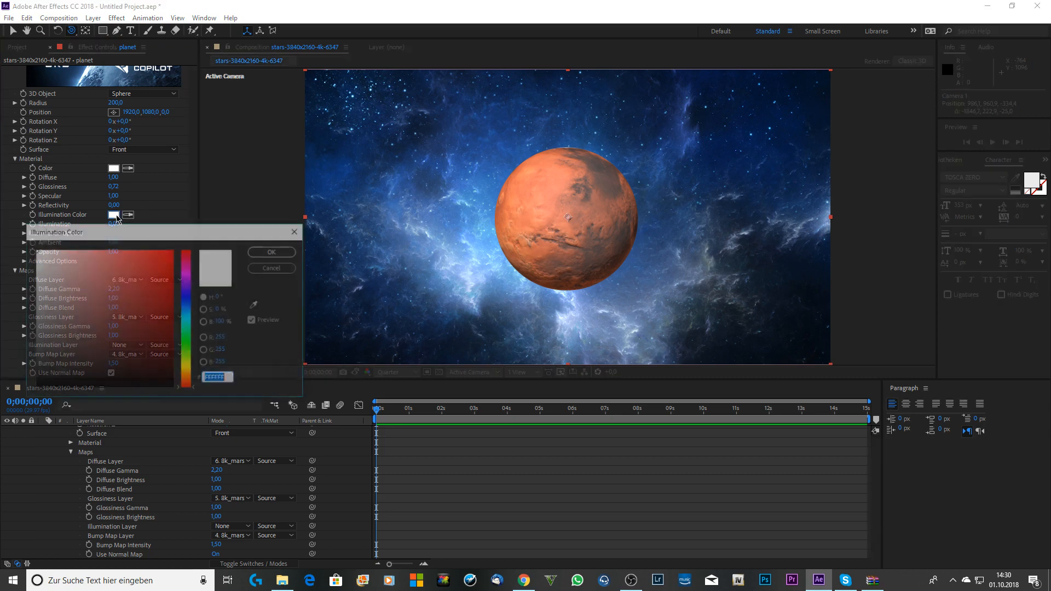
pyautogui.click(187, 320)
pyautogui.moveTo(98, 270); pyautogui.dragTo(100, 266)
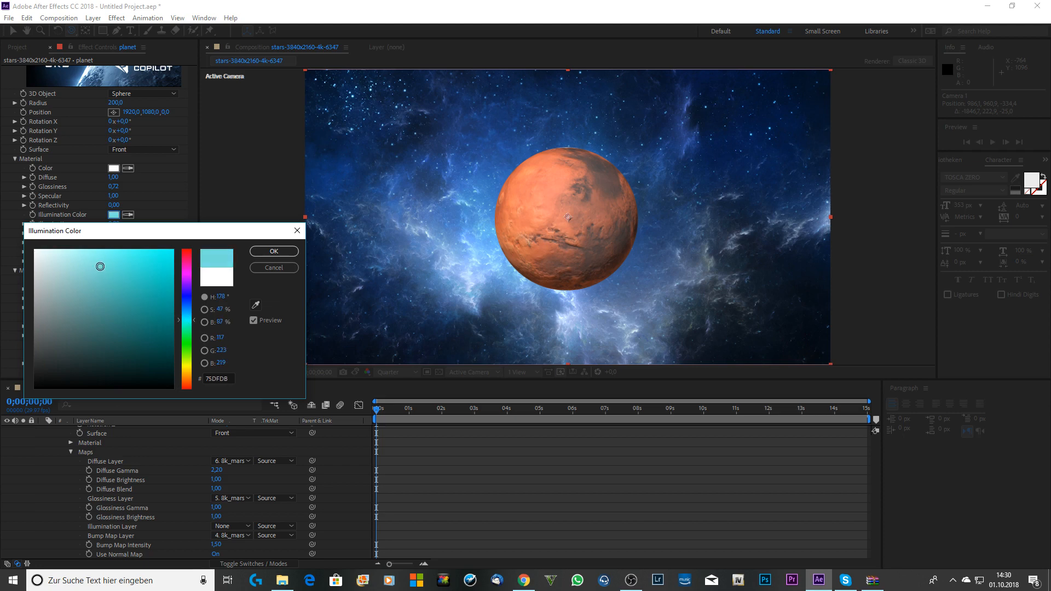
pyautogui.click(274, 251)
pyautogui.moveTo(126, 227); pyautogui.dragTo(128, 228)
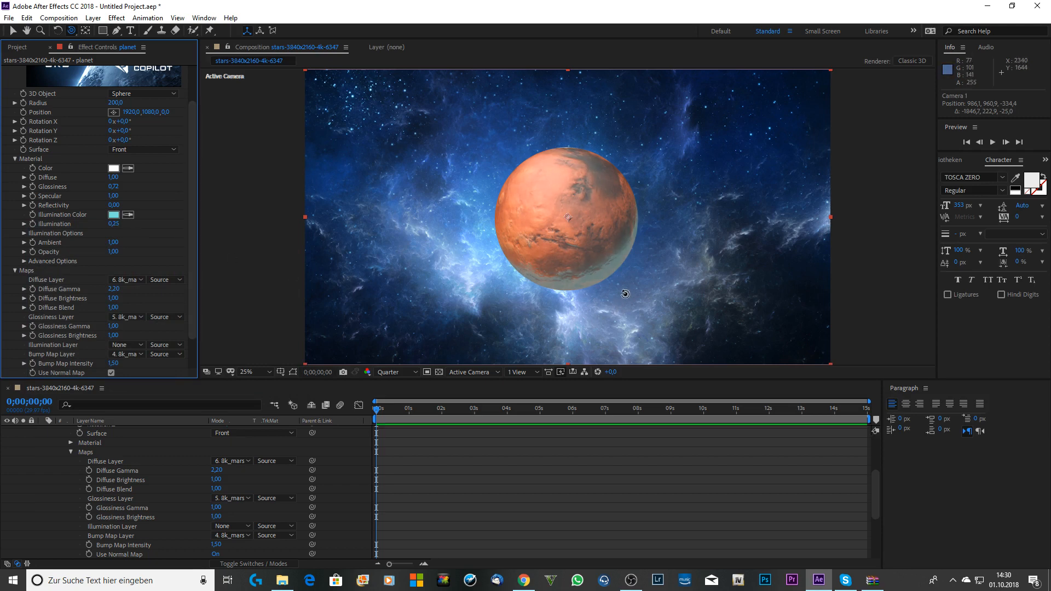
# In the orb's illumination options, set Bump Influence to 0.00, Fresnel to 1.00 and Fresnel Bias to 6.27.
pyautogui.press('v')
pyautogui.press('.')
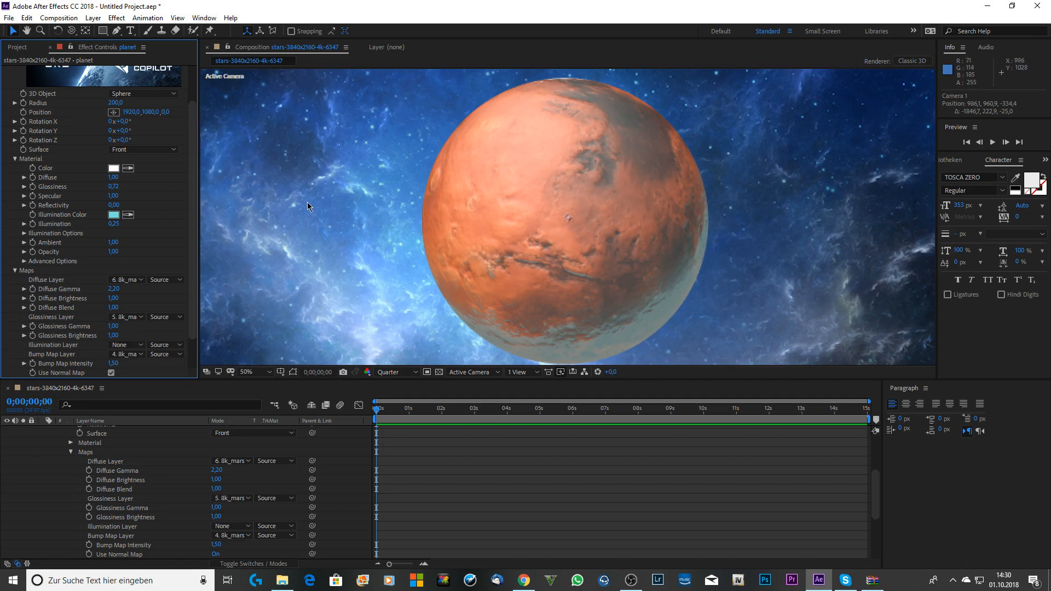
pyautogui.click(24, 234)
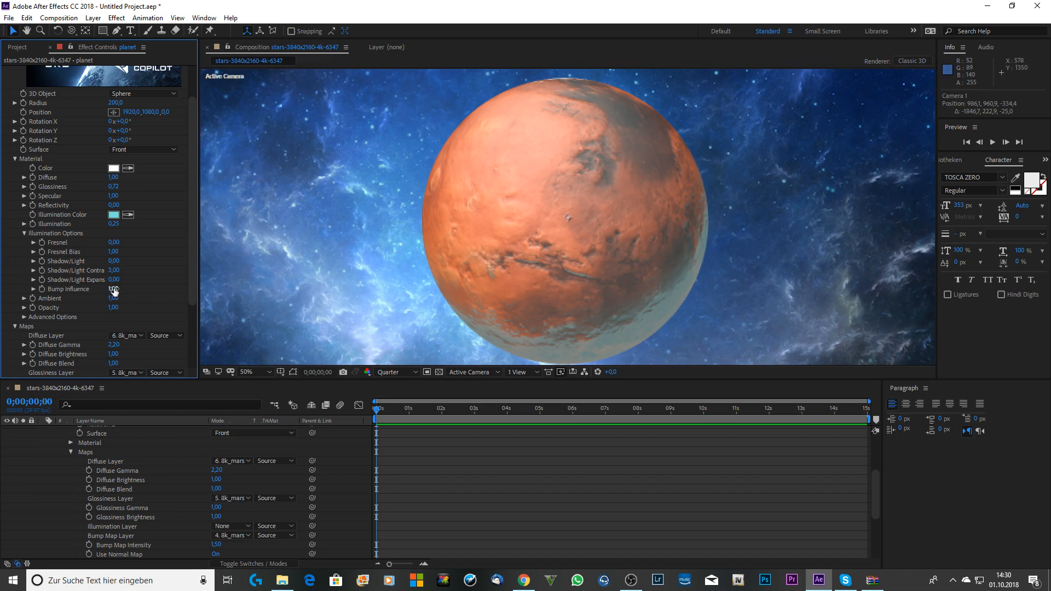
pyautogui.moveTo(113, 291); pyautogui.dragTo(3, 294)
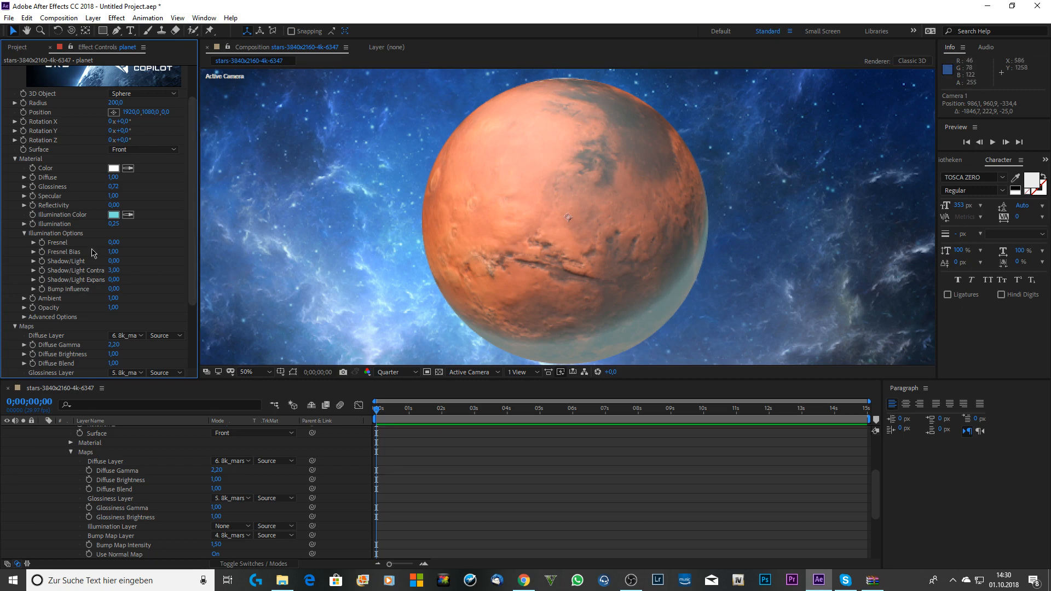
pyautogui.moveTo(114, 242); pyautogui.dragTo(188, 245)
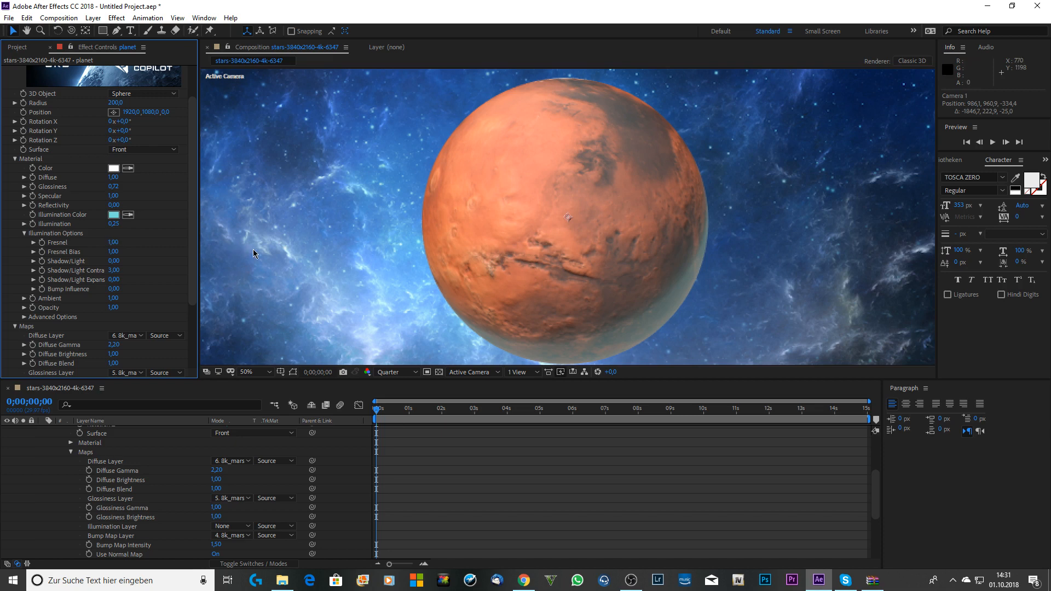
pyautogui.moveTo(112, 253); pyautogui.dragTo(251, 251)
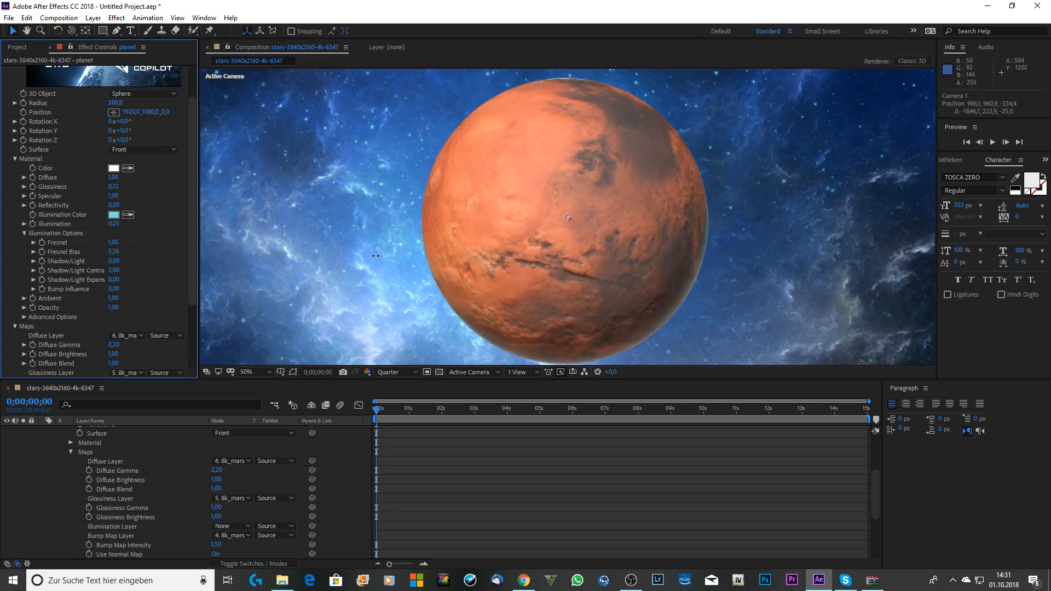
pyautogui.moveTo(387, 261); pyautogui.dragTo(436, 268)
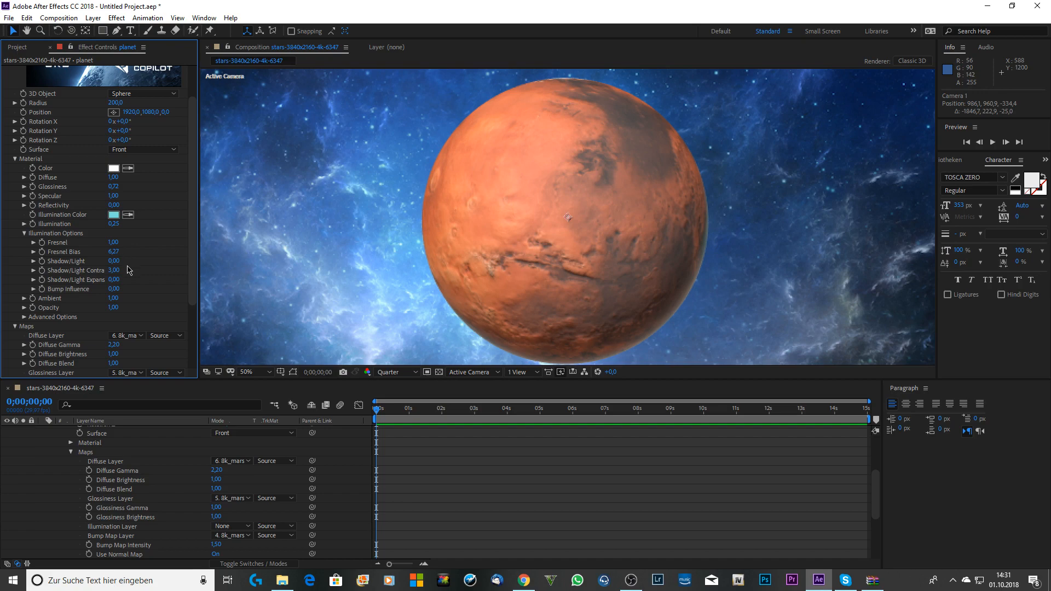
pyautogui.scroll(-2, 435, 231)
pyautogui.scroll(1, 435, 232)
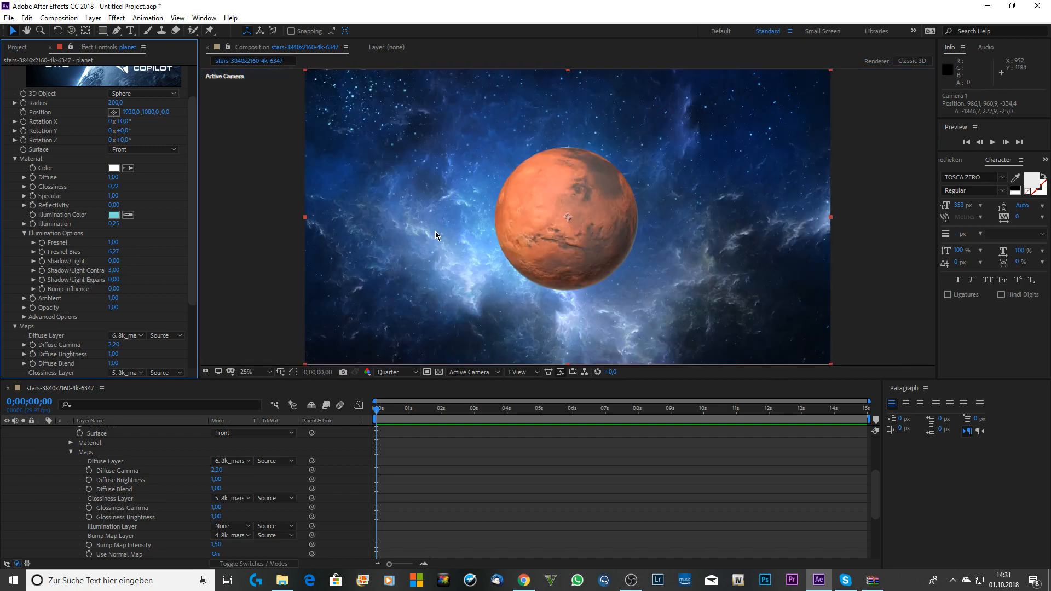
pyautogui.scroll(1, 435, 236)
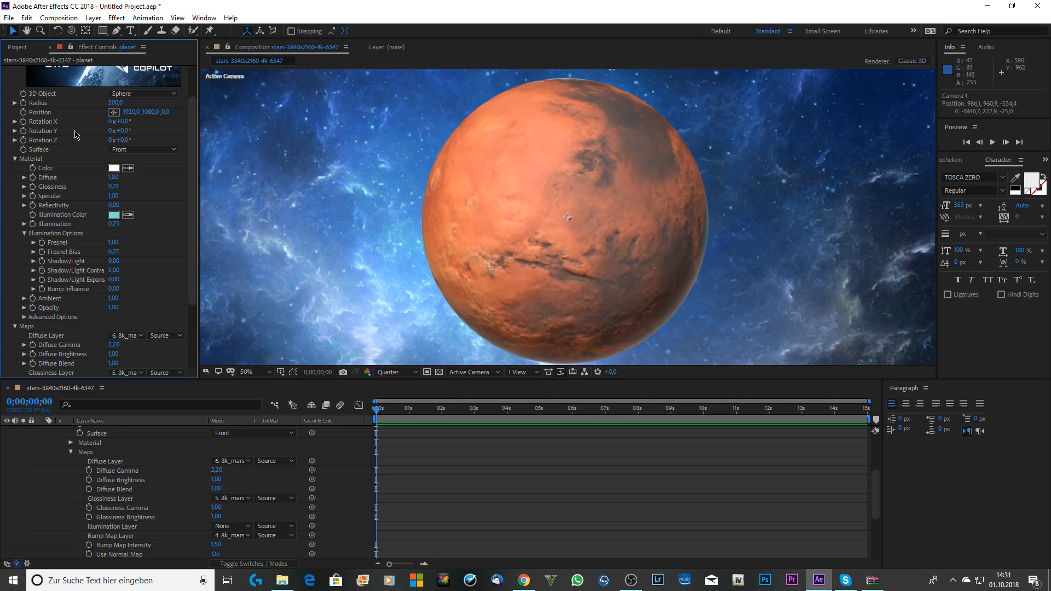
# Collapse the orb's Material and Maps settings and create a new comp-sized black solid above the planet layer.
pyautogui.click(16, 160)
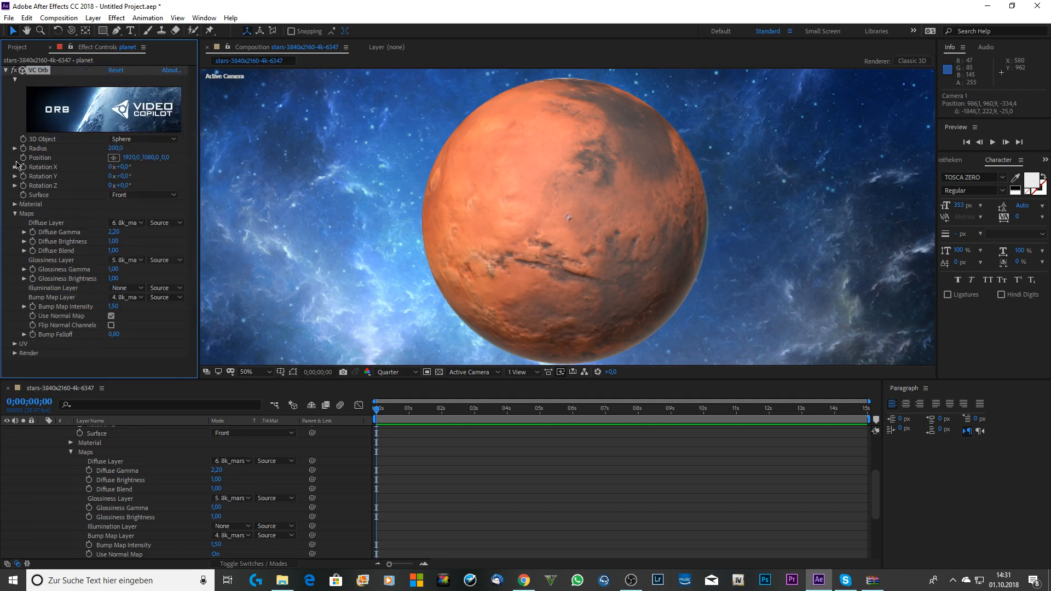
pyautogui.click(15, 214)
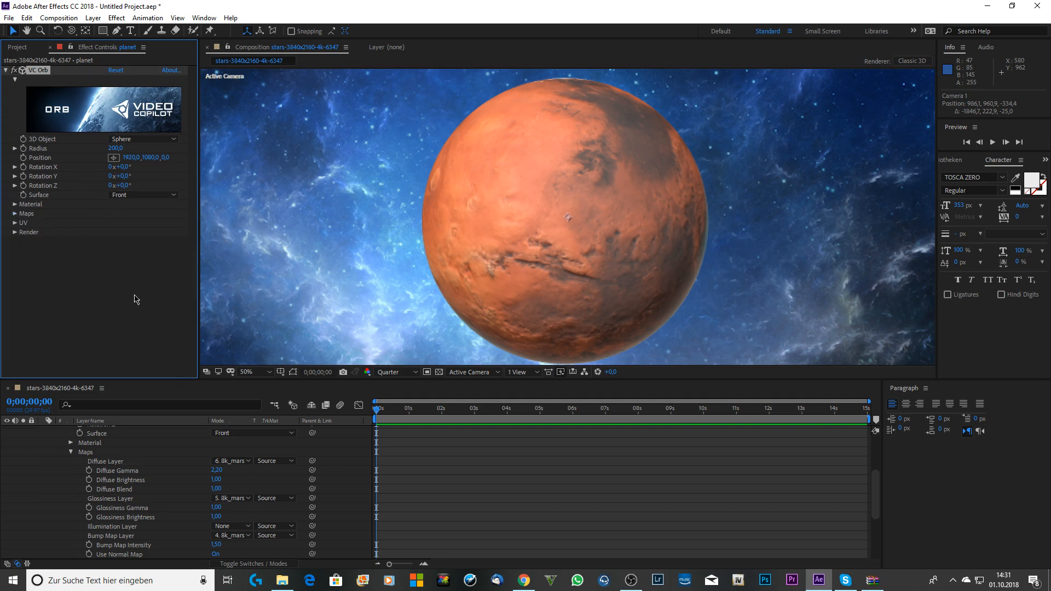
pyautogui.scroll(5, 127, 458)
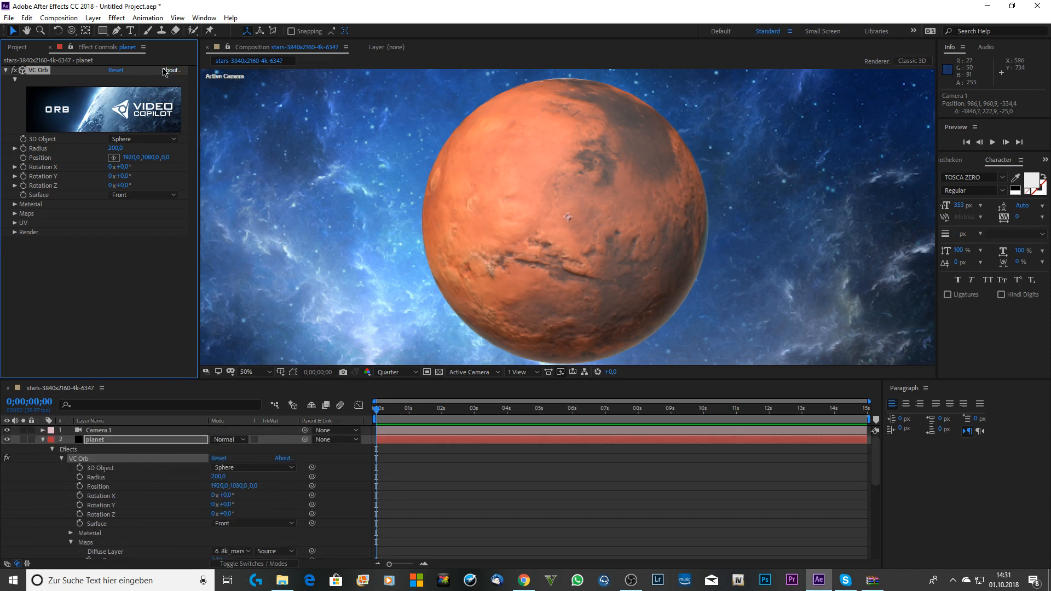
pyautogui.click(93, 18)
pyautogui.moveTo(100, 34)
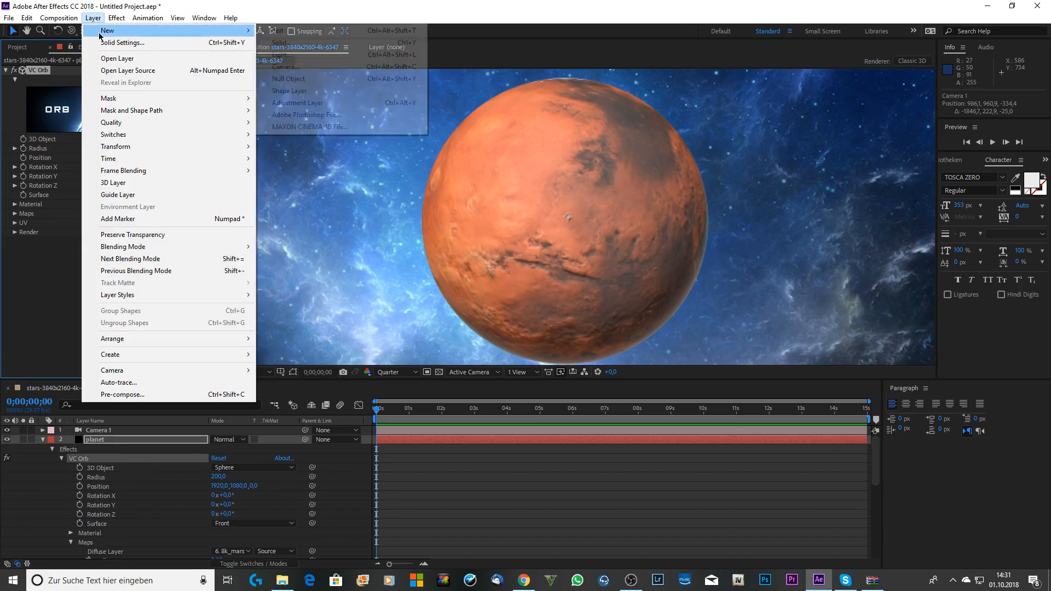
pyautogui.click(330, 43)
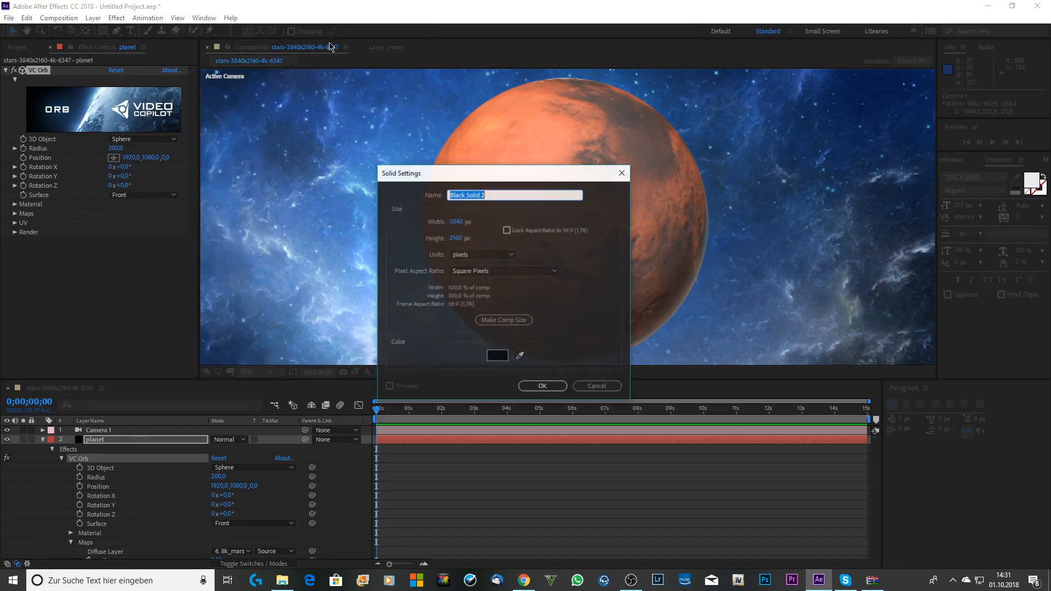
pyautogui.click(541, 386)
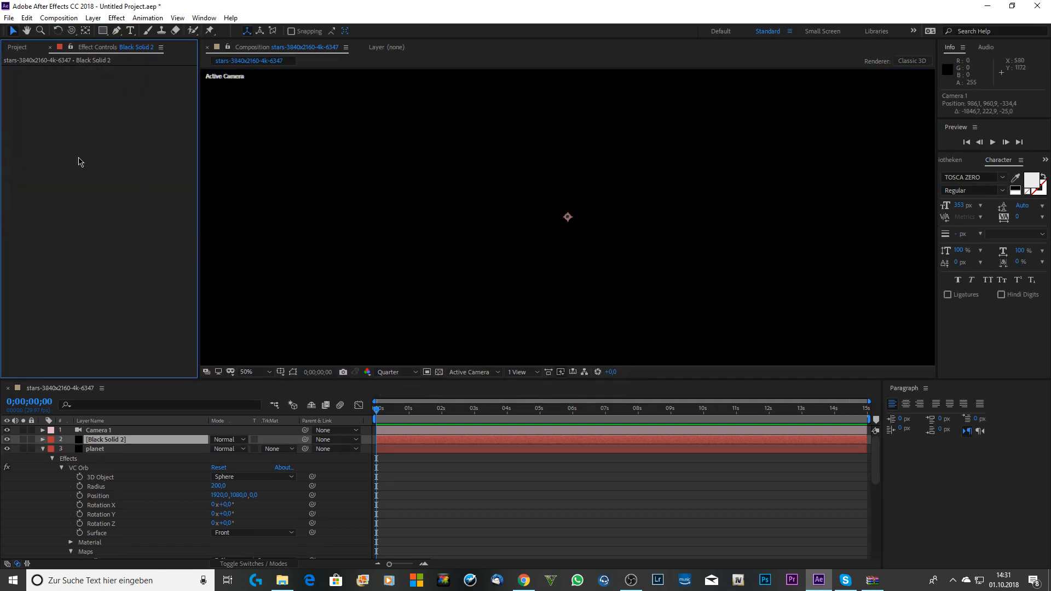
# Find the VC Orb effect with the search "orb" and apply it to the new black solid.
pyautogui.hotkey('ctrl', 'space')
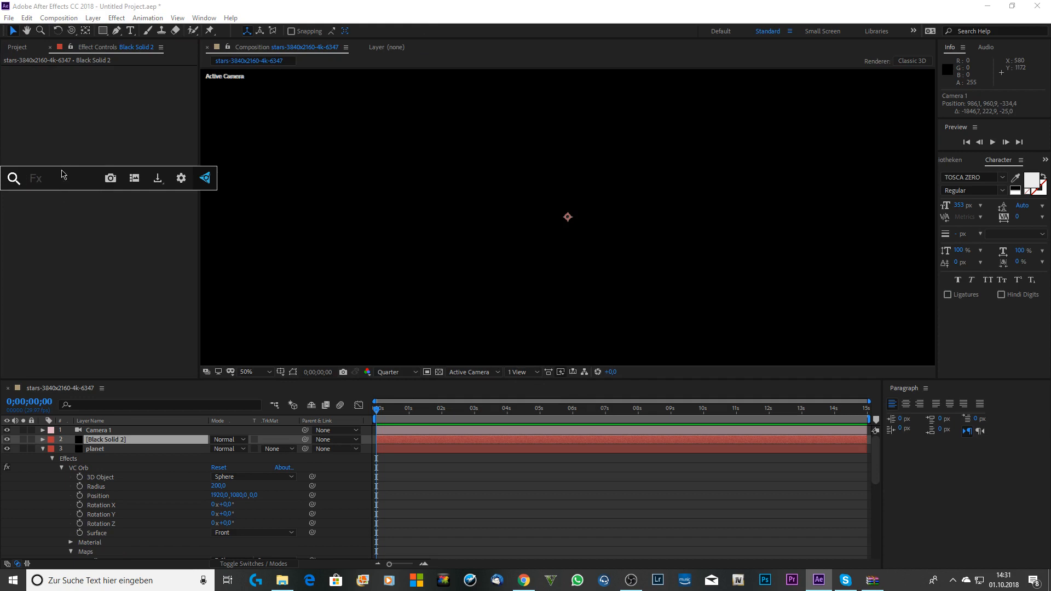
pyautogui.write('or')
pyautogui.write('b')
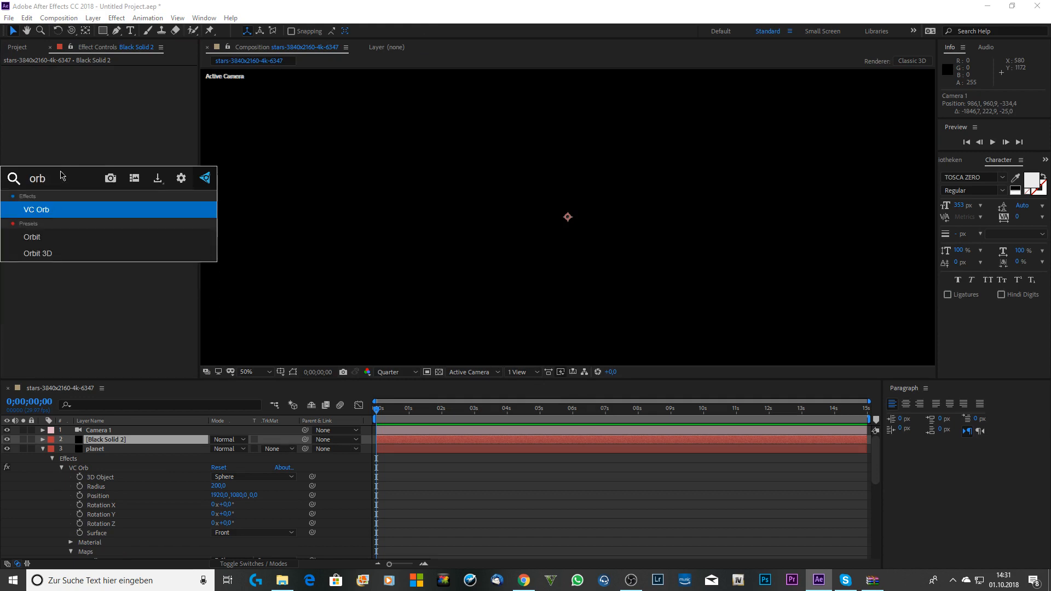
pyautogui.click(58, 210)
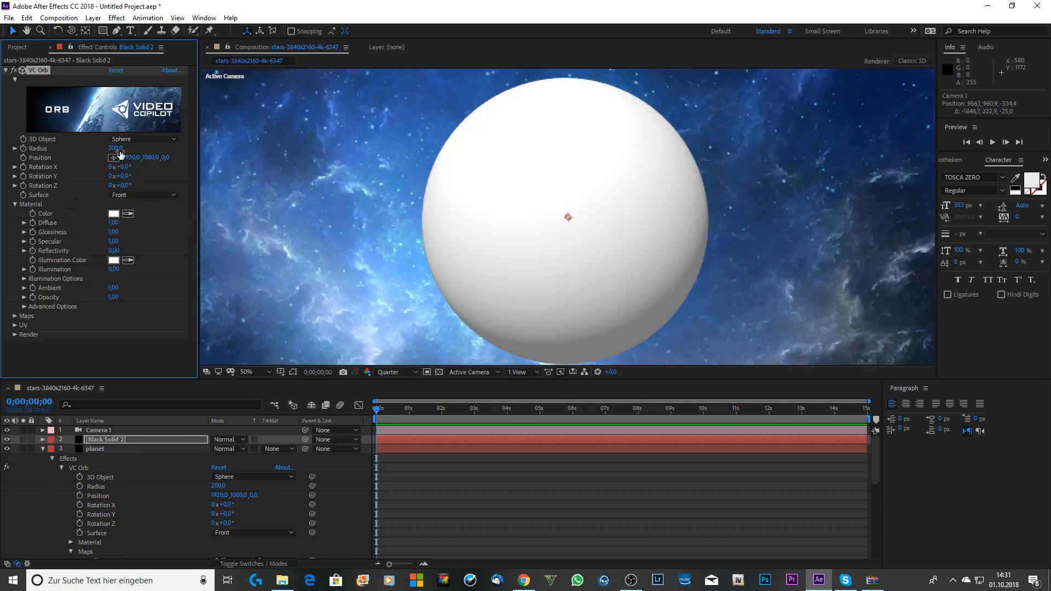
# Pre-compose the Earth_Clouds_6K.jpg layer as "clouds texture", leaving all attributes in the current composition.
pyautogui.click(20, 47)
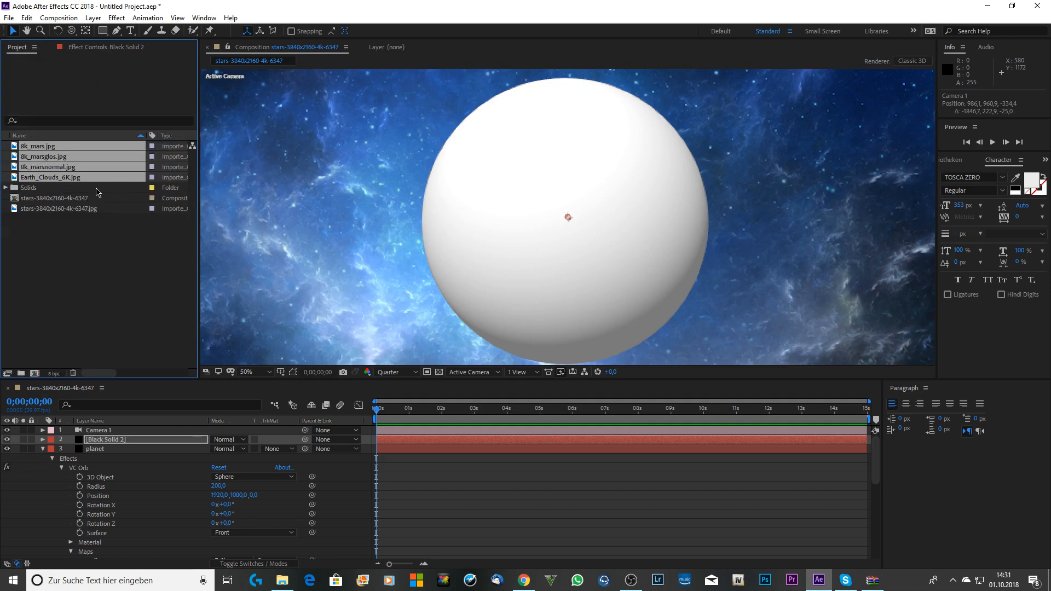
pyautogui.click(99, 48)
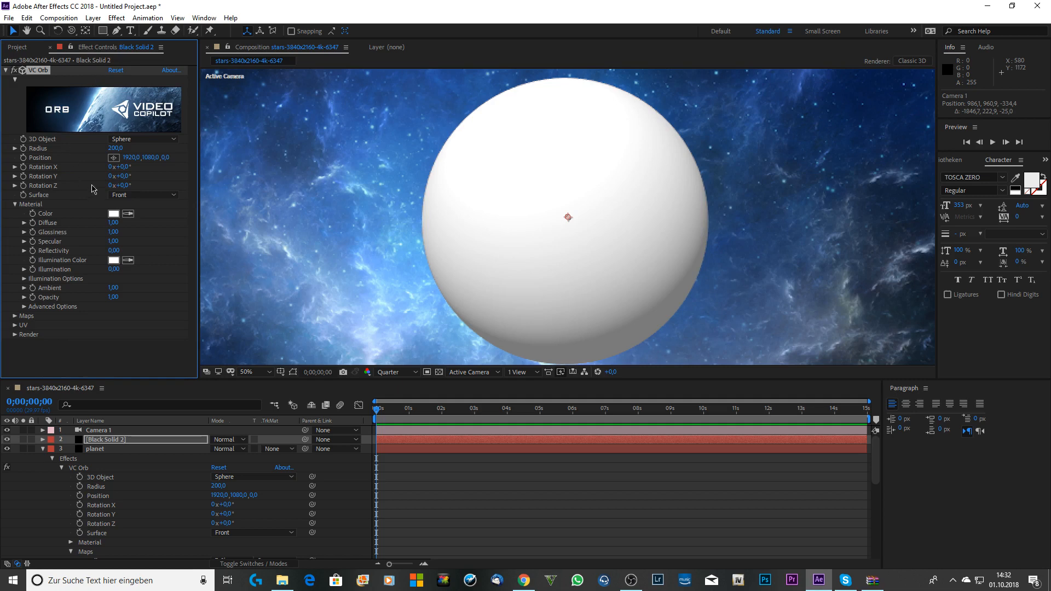
pyautogui.click(43, 450)
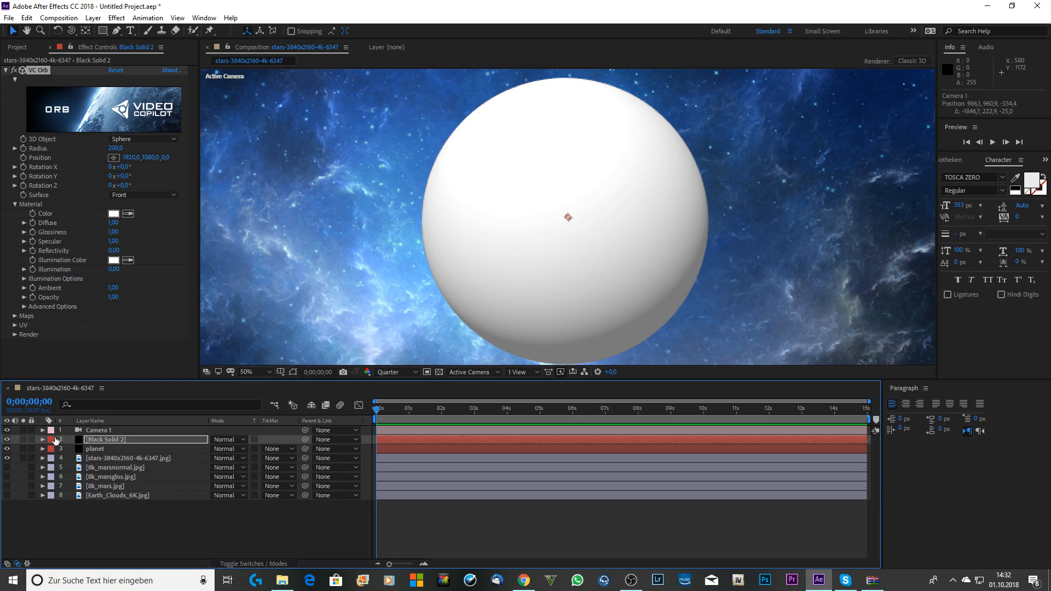
pyautogui.click(104, 496)
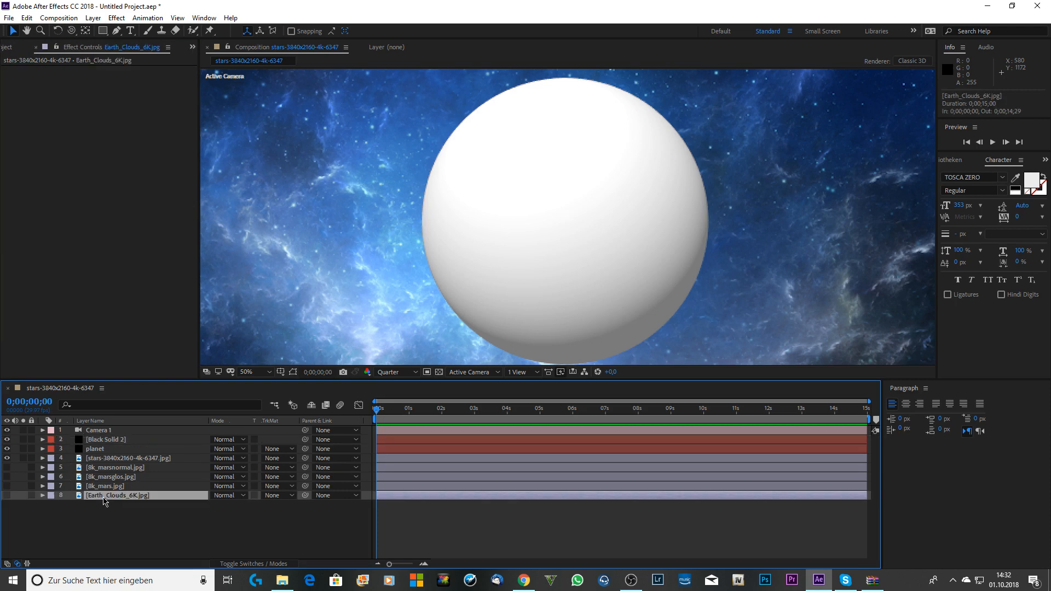
pyautogui.rightClick(104, 498)
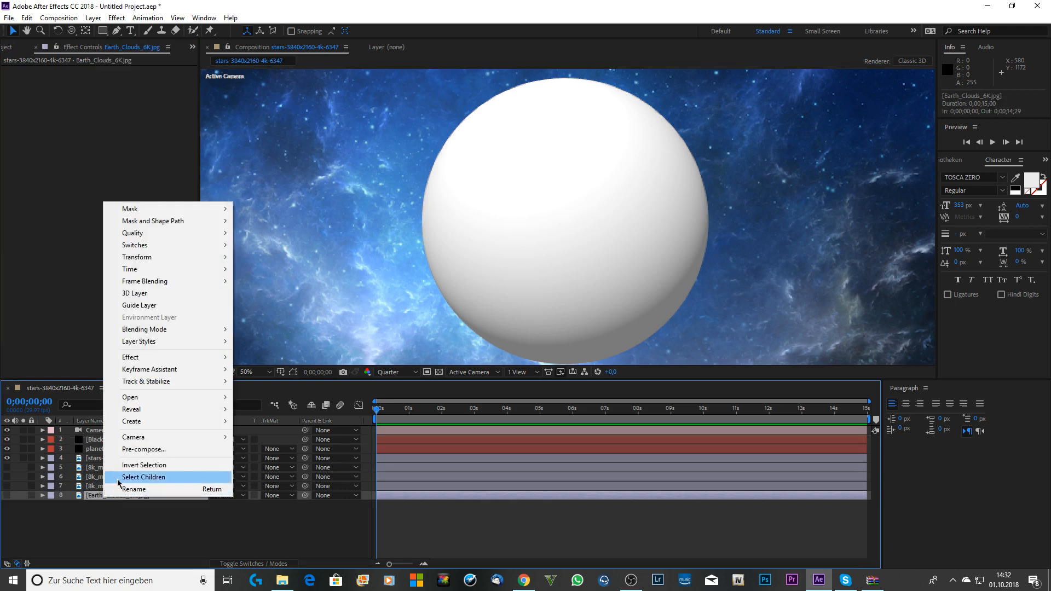
pyautogui.click(137, 447)
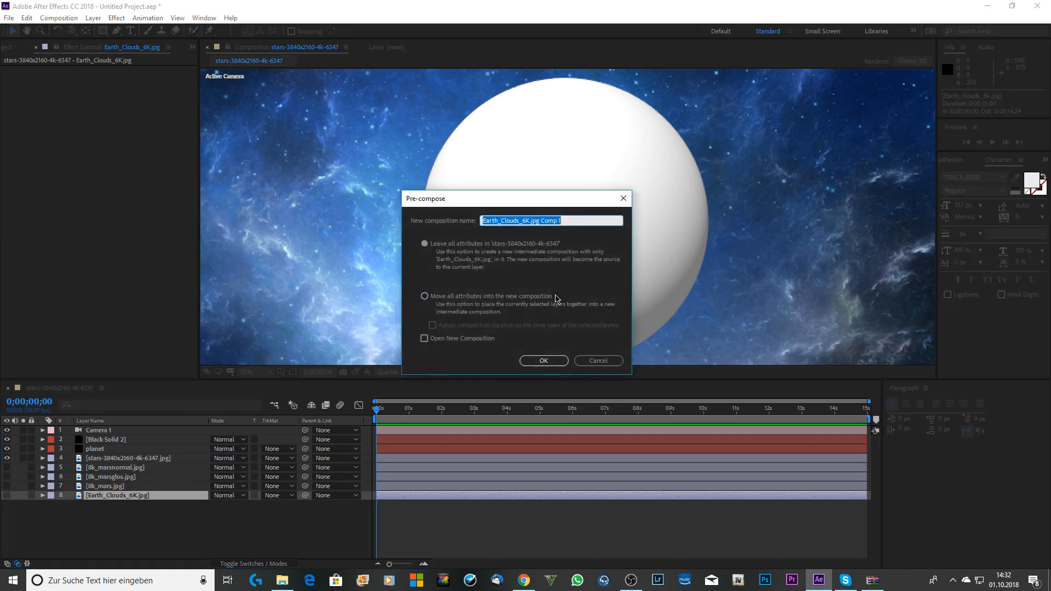
pyautogui.write('clouds texture')
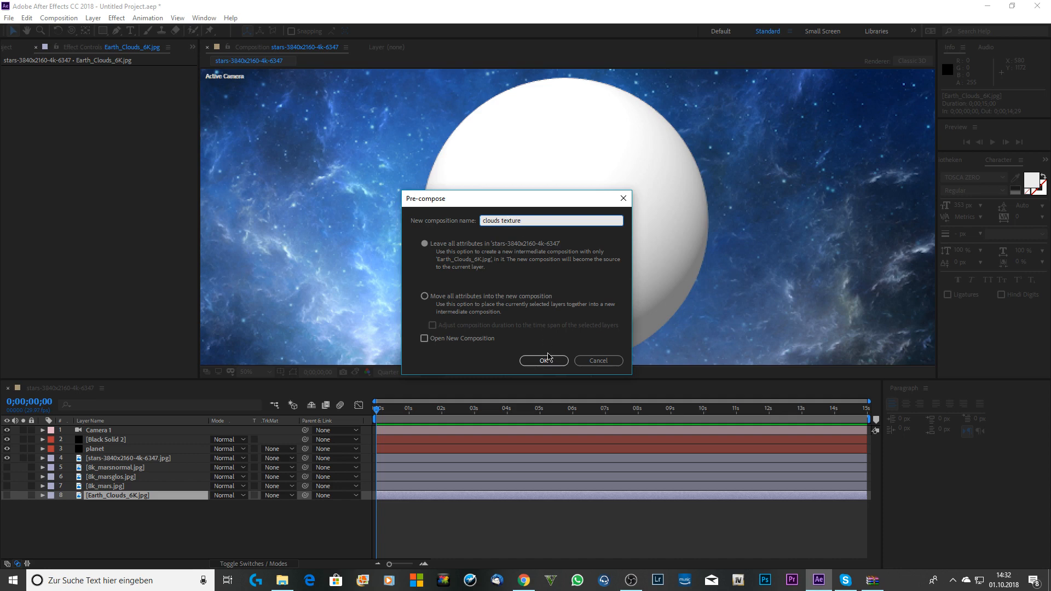
pyautogui.click(545, 359)
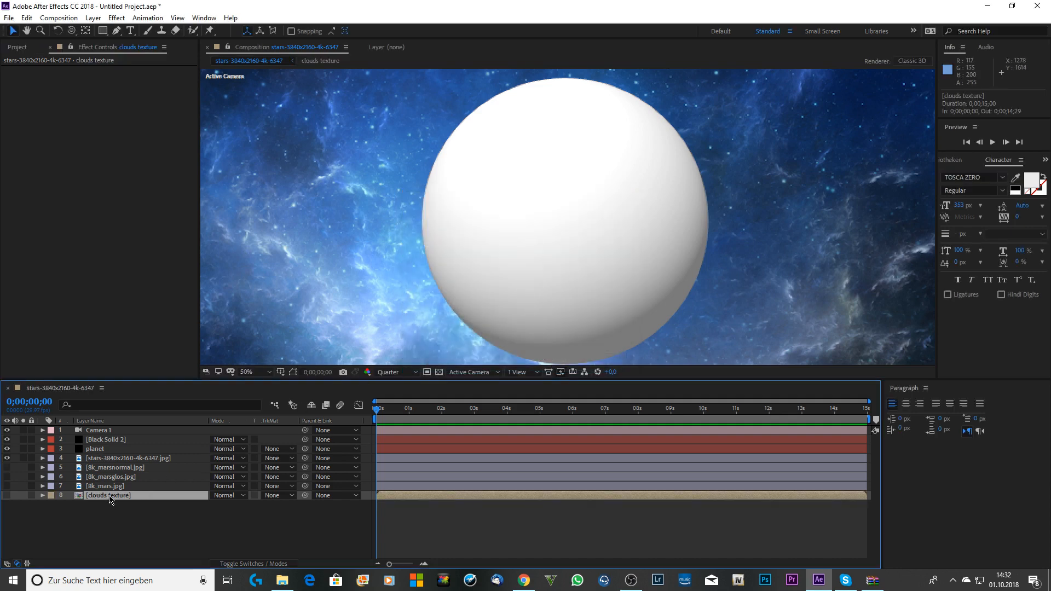
# Open the clouds texture composition and turn on its transparency grid.
pyautogui.doubleClick(109, 497)
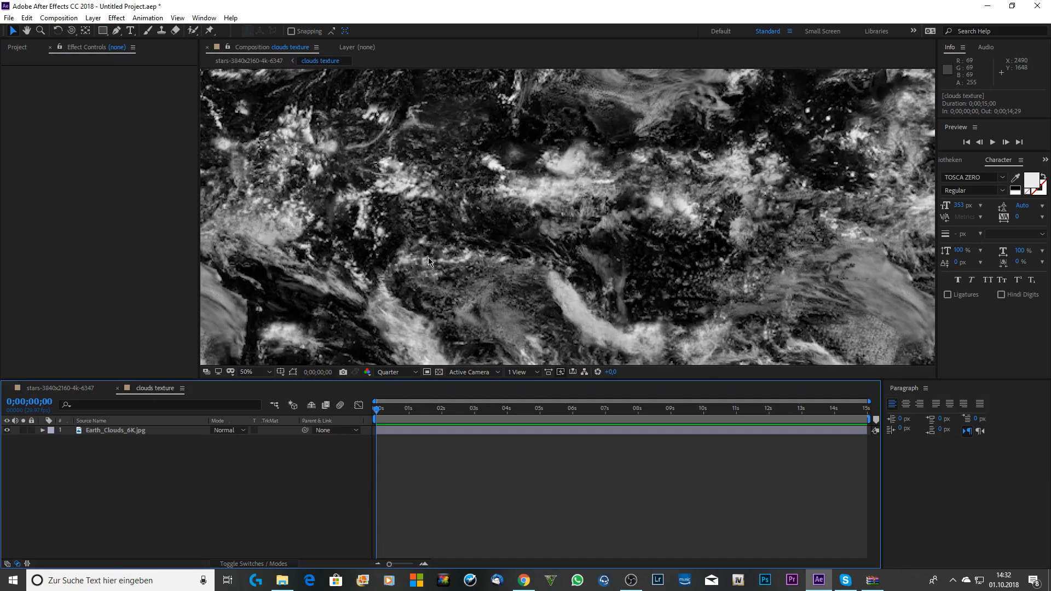
pyautogui.scroll(-2, 428, 257)
pyautogui.click(439, 371)
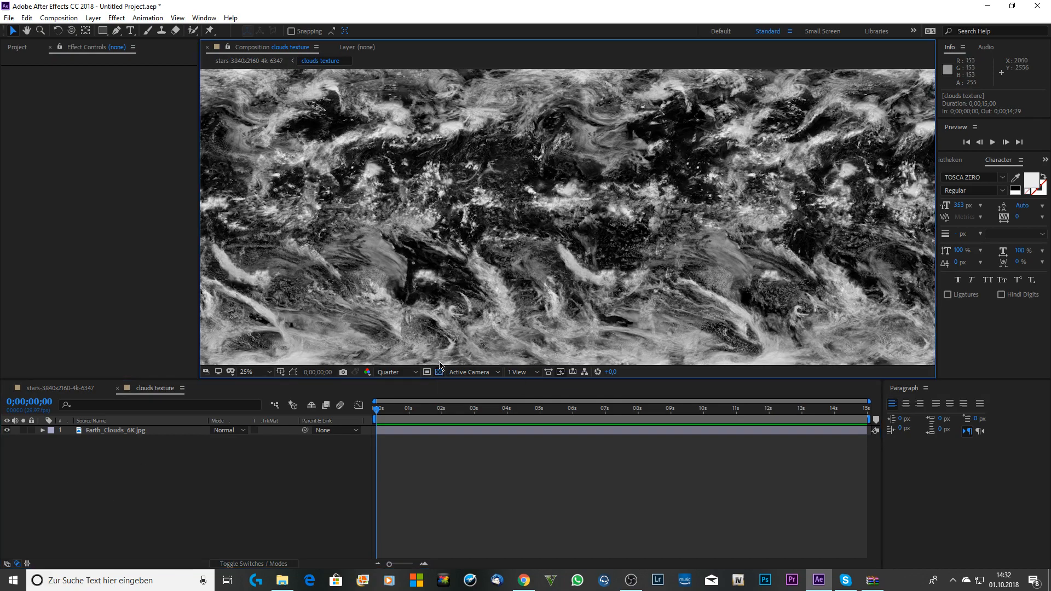
# Apply the Extract effect to Earth_Clouds_6K.jpg using the search "extr" and raise its Black Softness to 238.
pyautogui.scroll(-1, 575, 222)
pyautogui.scroll(2, 595, 221)
pyautogui.scroll(-2, 463, 219)
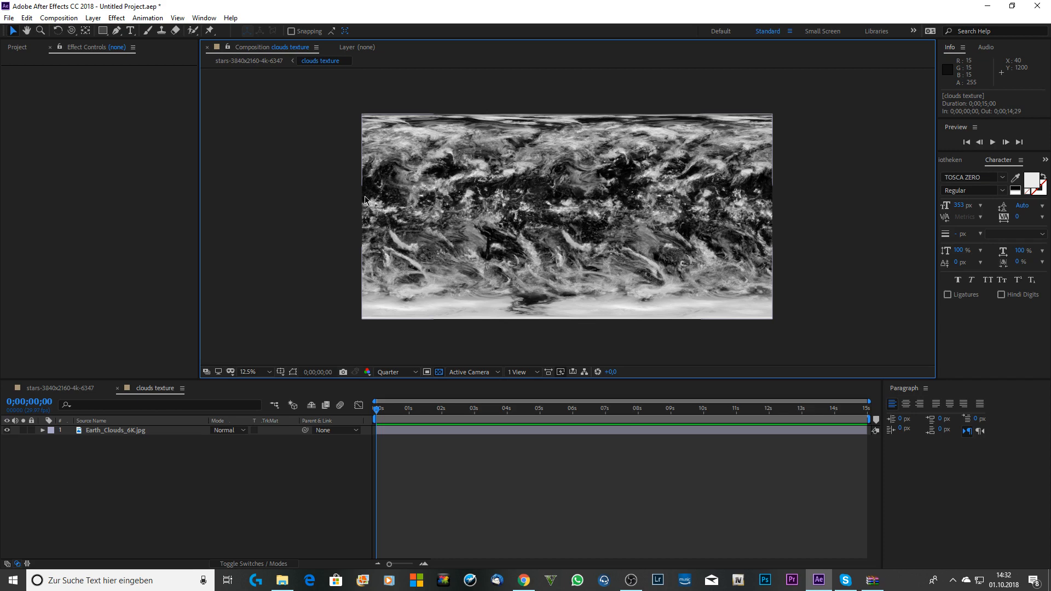
pyautogui.hotkey('ctrl', 'space')
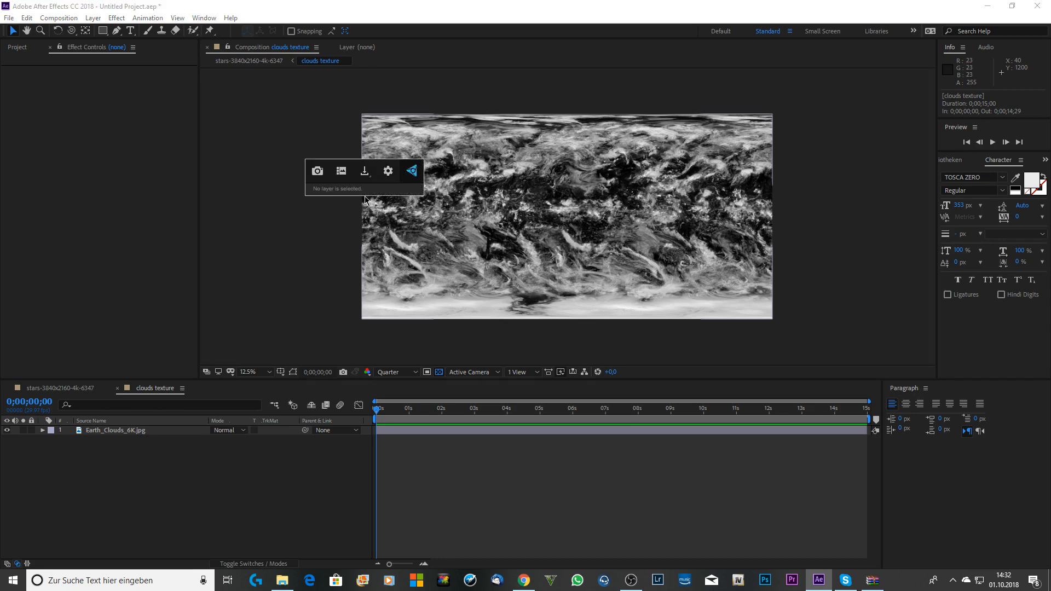
pyautogui.click(147, 431)
pyautogui.hotkey('ctrl', 'space')
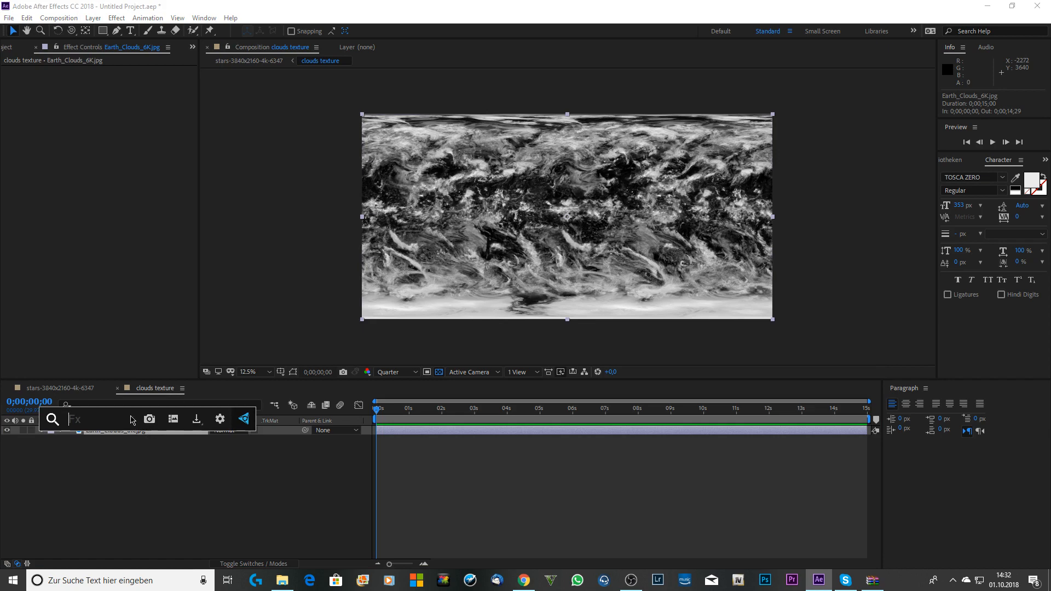
pyautogui.write('extr')
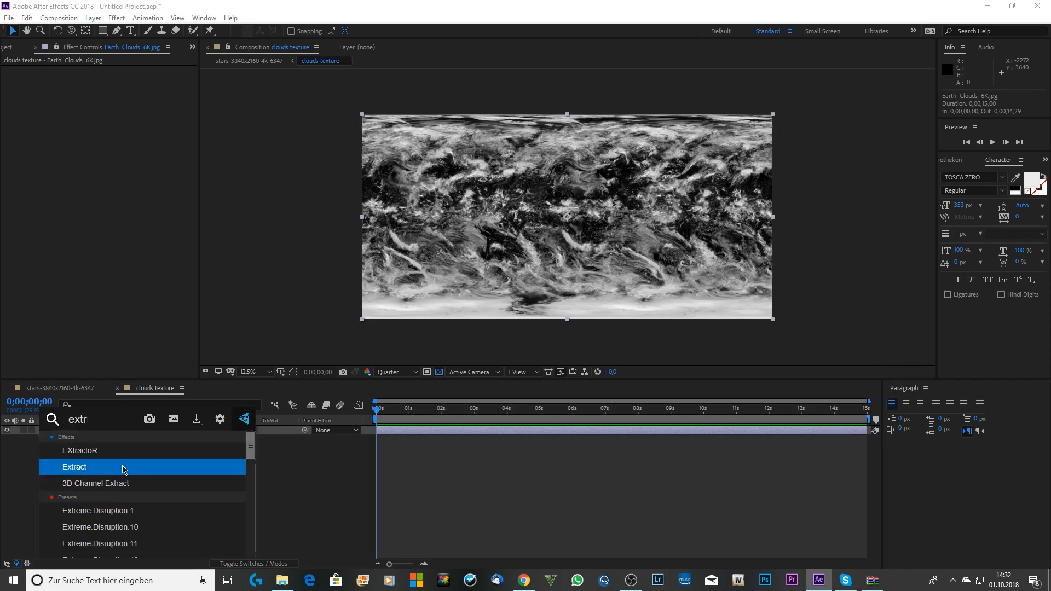
pyautogui.click(123, 469)
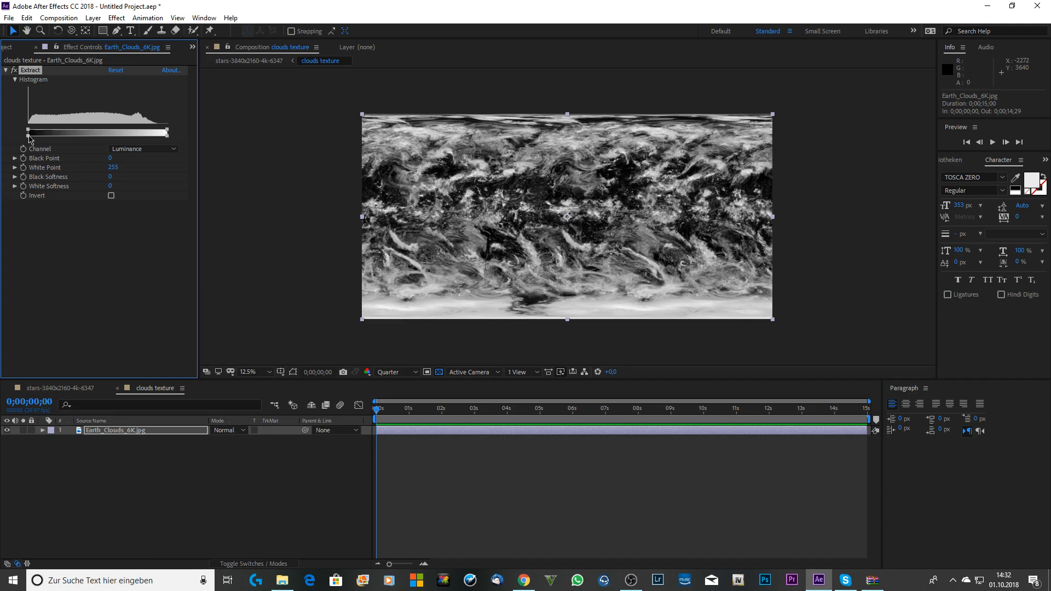
pyautogui.moveTo(29, 137)
pyautogui.mouseDown()
pyautogui.moveTo(134, 135)
pyautogui.moveTo(8, 138)
pyautogui.mouseUp()
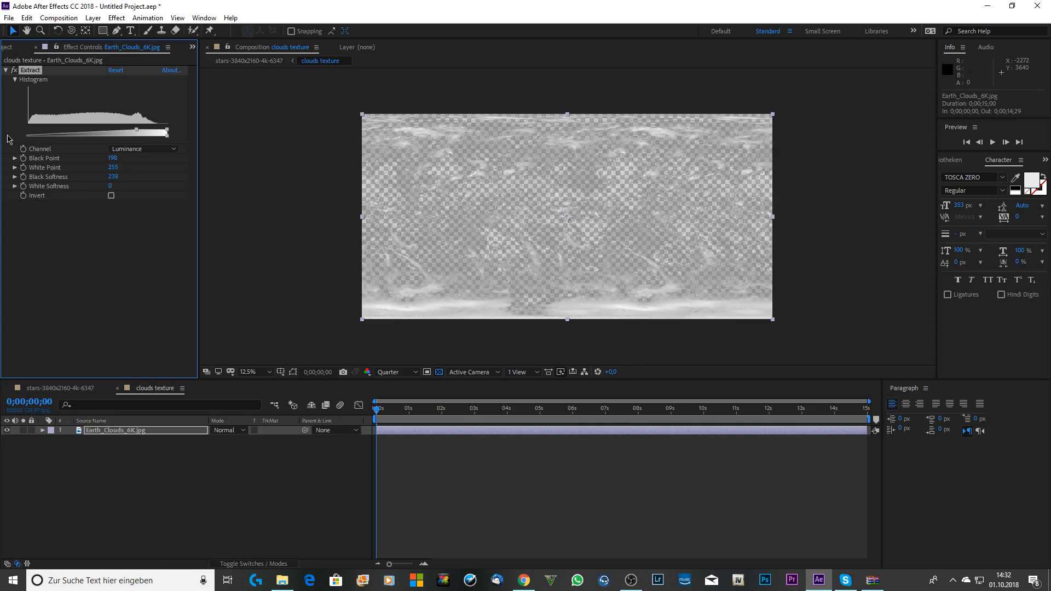
# Compare the extracted clouds with the transparency grid off and on, and delete the Extract effect.
pyautogui.click(439, 372)
pyautogui.click(439, 372)
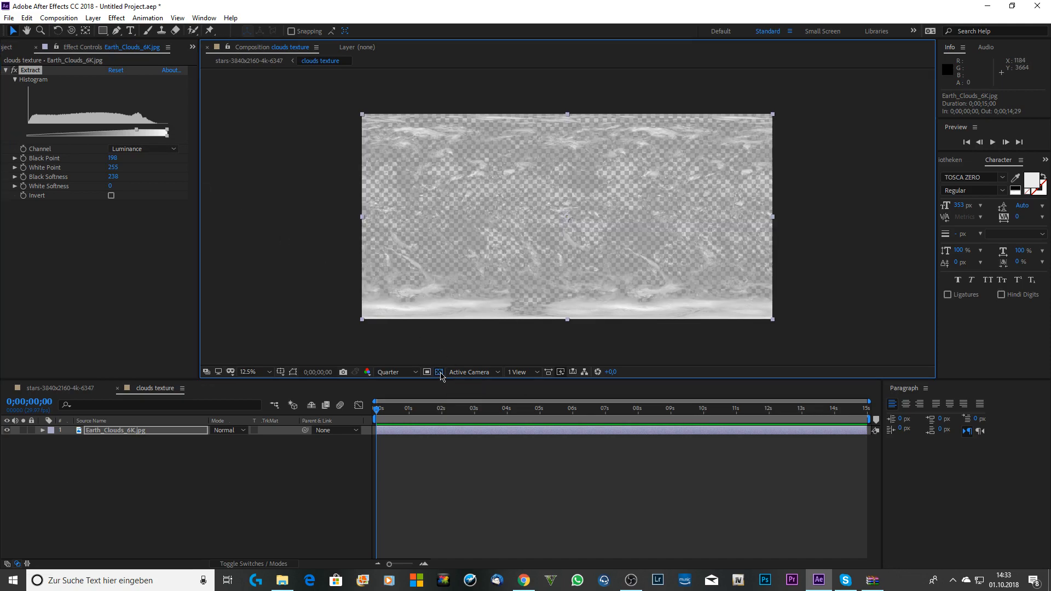
pyautogui.click(439, 372)
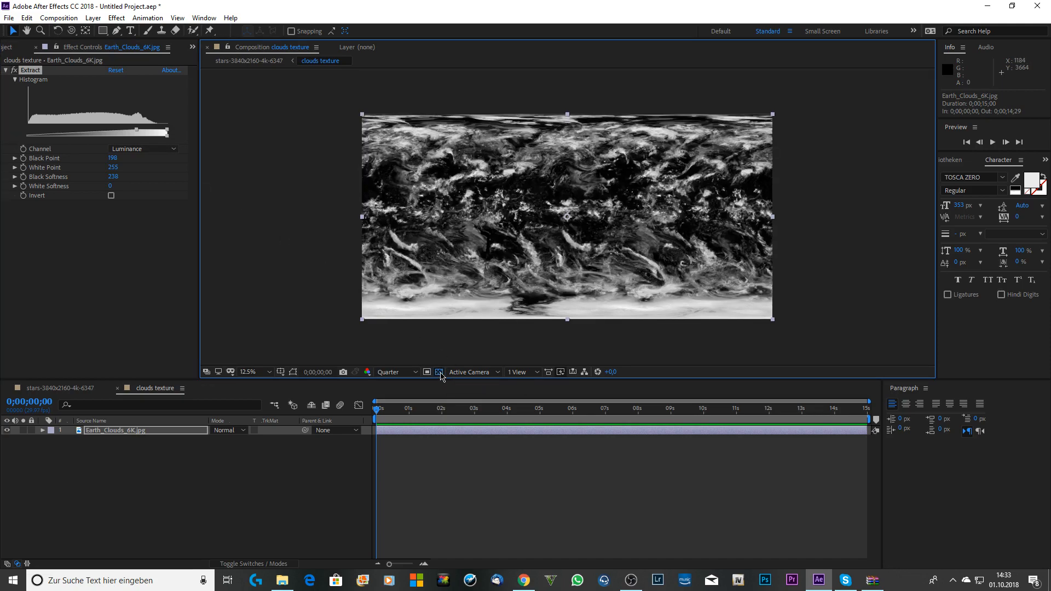
pyautogui.click(440, 372)
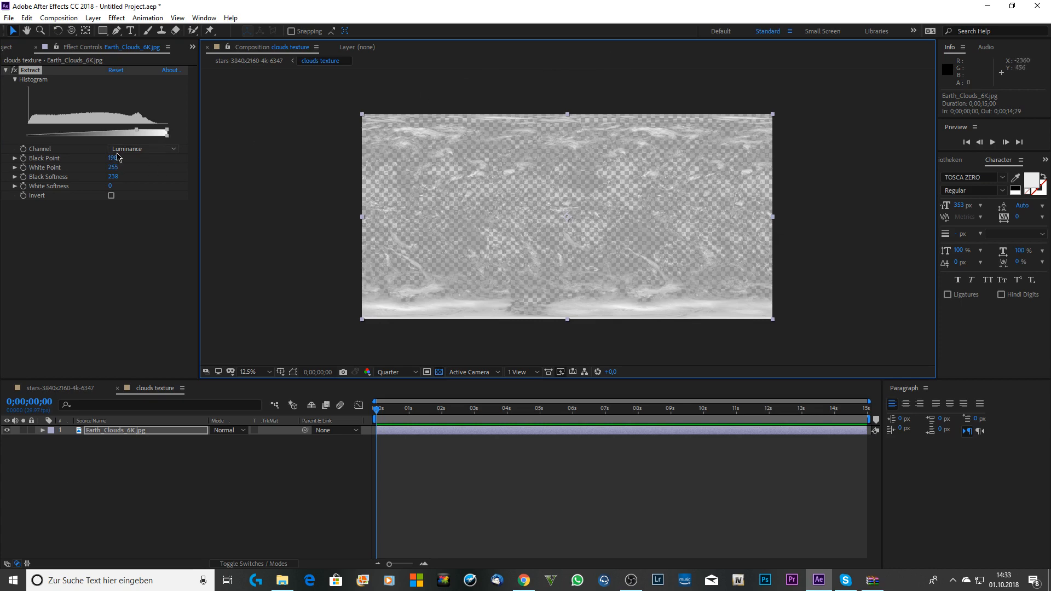
pyautogui.click(33, 71)
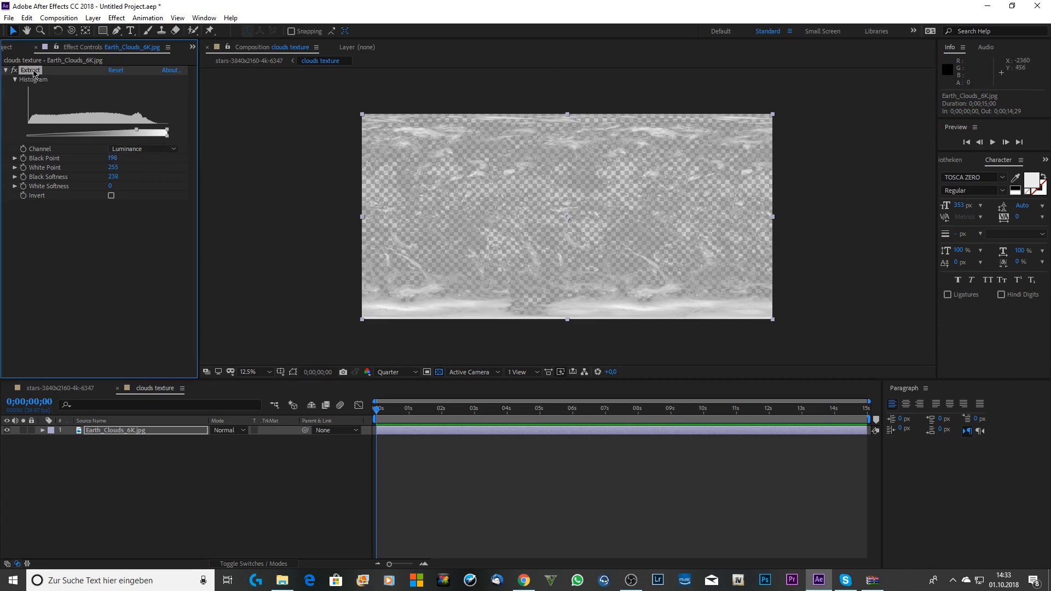
pyautogui.press('Delete')
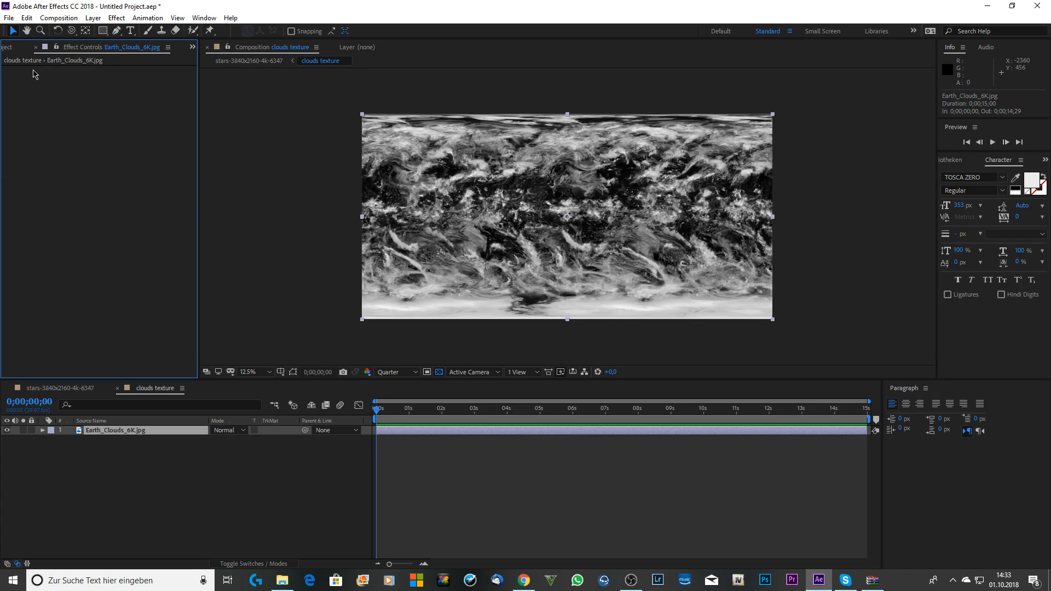
# Apply Shift Channels to Earth_Clouds_6K.jpg using the search "shift" and take its alpha from Luminance.
pyautogui.hotkey('ctrl', 'space')
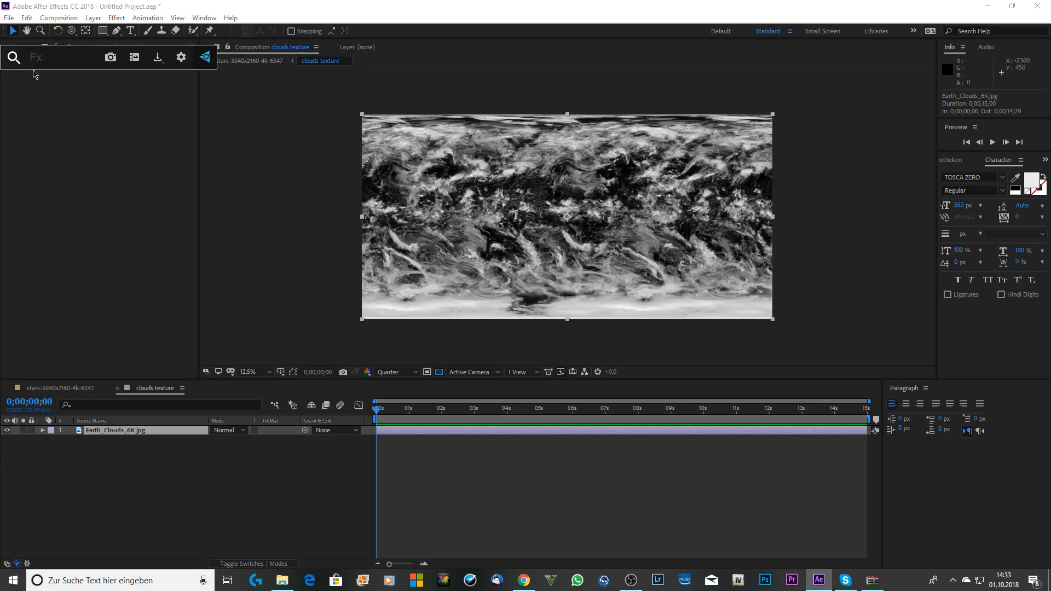
pyautogui.write('shi')
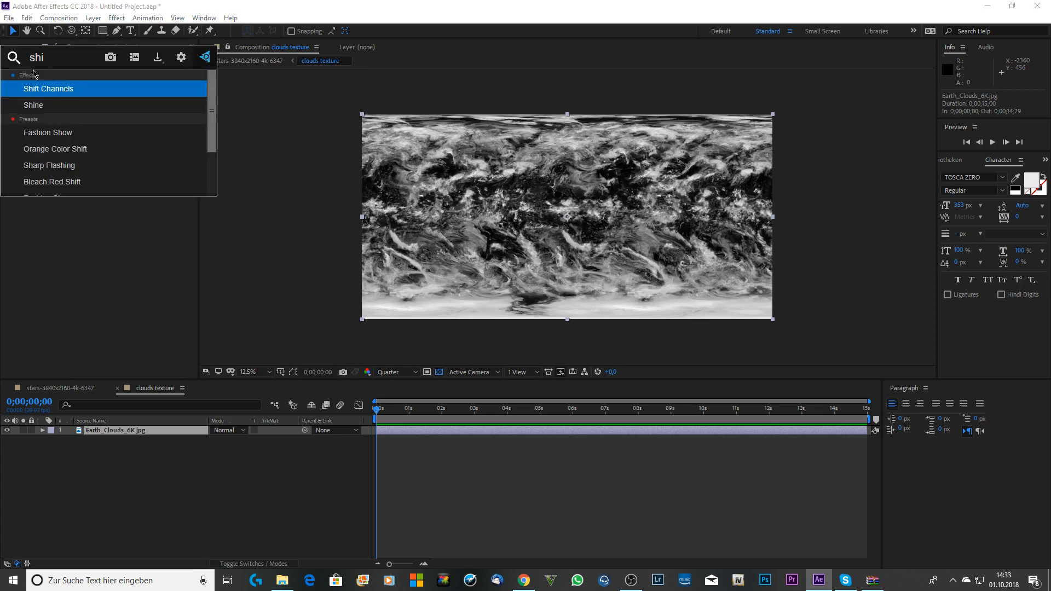
pyautogui.write('ft')
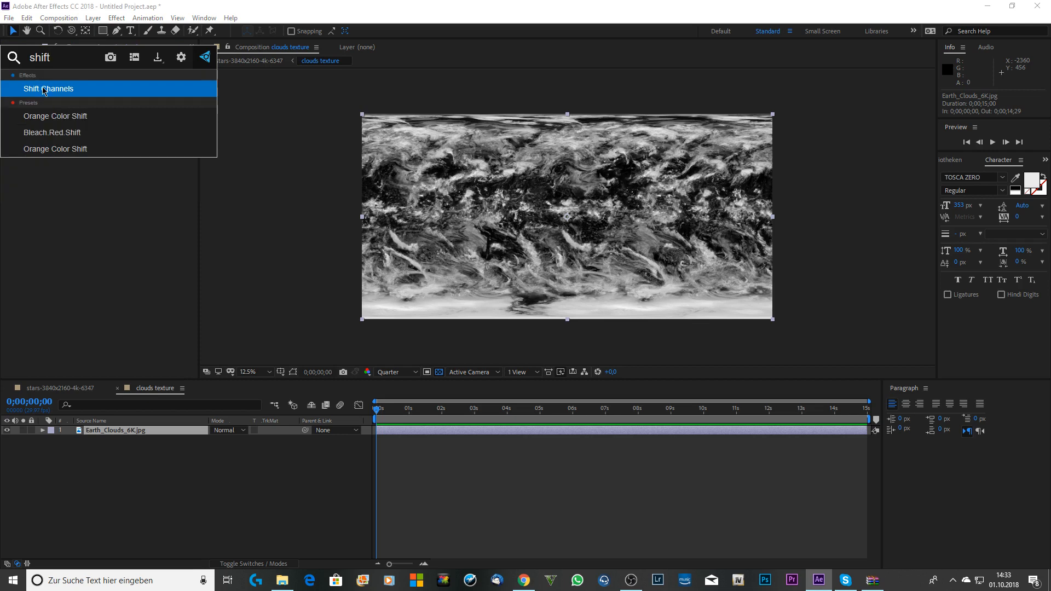
pyautogui.click(42, 91)
pyautogui.click(126, 80)
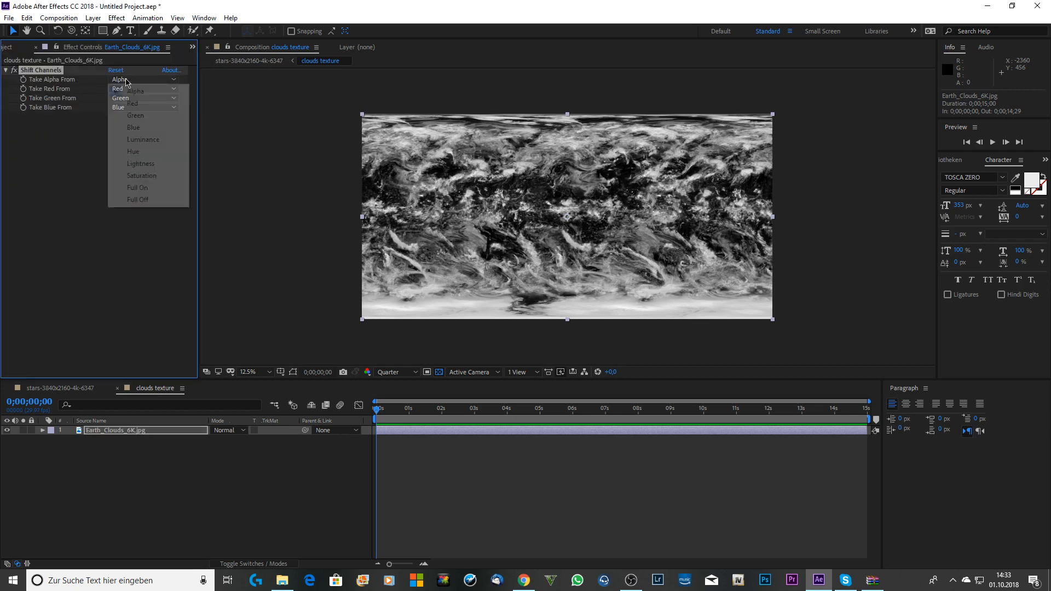
pyautogui.click(143, 139)
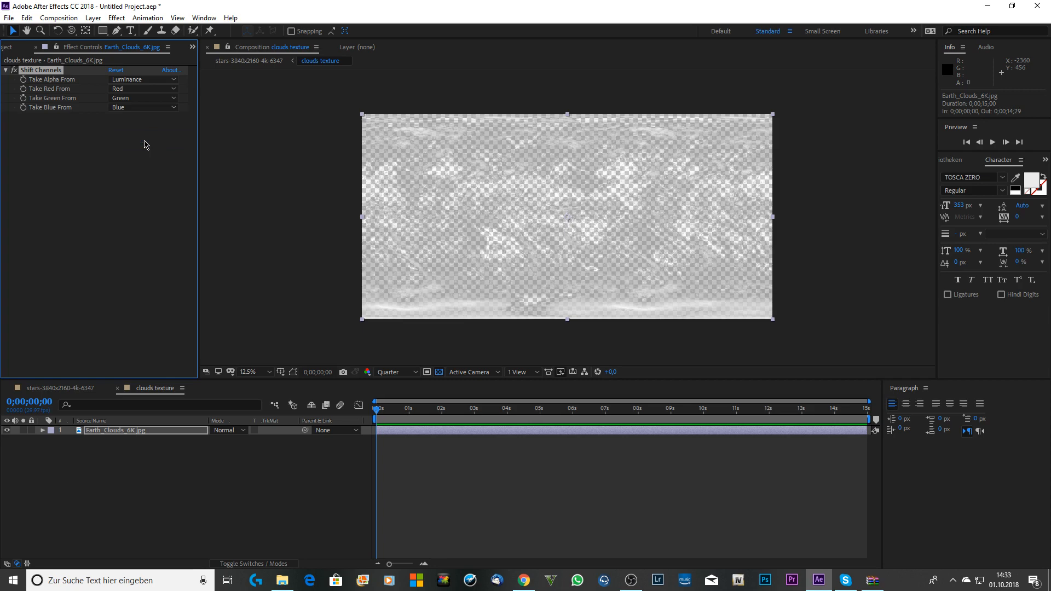
# Expand the Earth_Clouds_6K.jpg layer's Transform properties and lower its Opacity to 68%.
pyautogui.scroll(1, 563, 214)
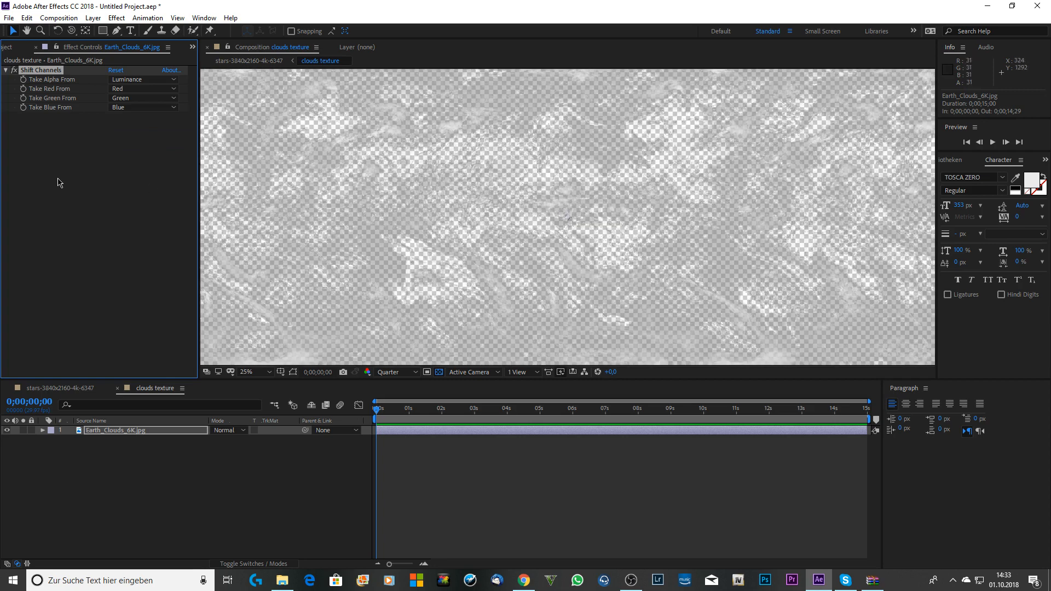
pyautogui.click(42, 431)
pyautogui.click(52, 449)
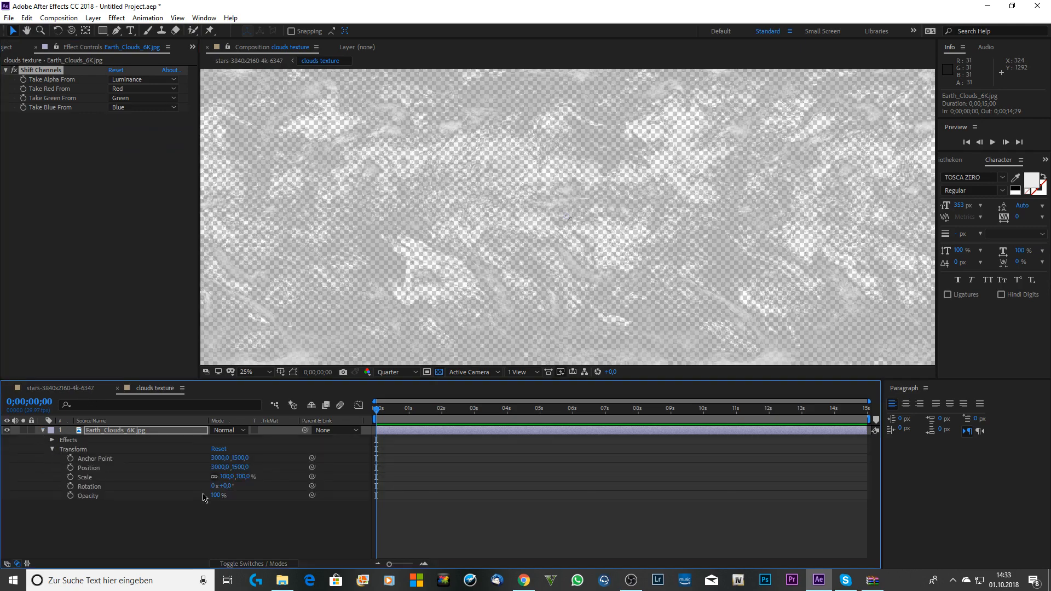
pyautogui.moveTo(216, 495); pyautogui.dragTo(184, 498)
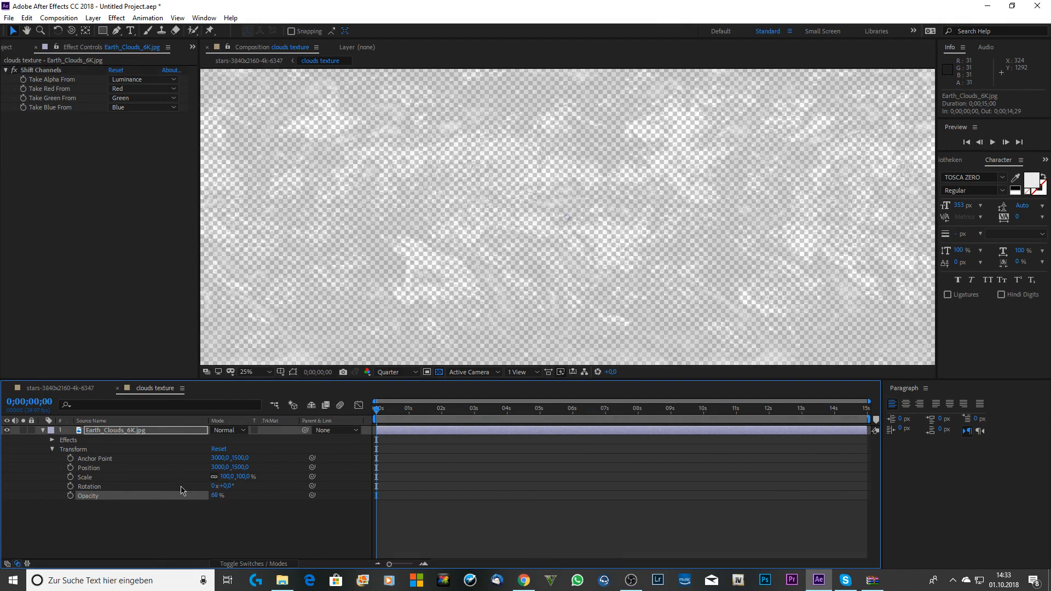
# Add a Tint effect to the Earth_Clouds_6K.jpg layer and map black to dark grey 3E3E3E.
pyautogui.click(49, 206)
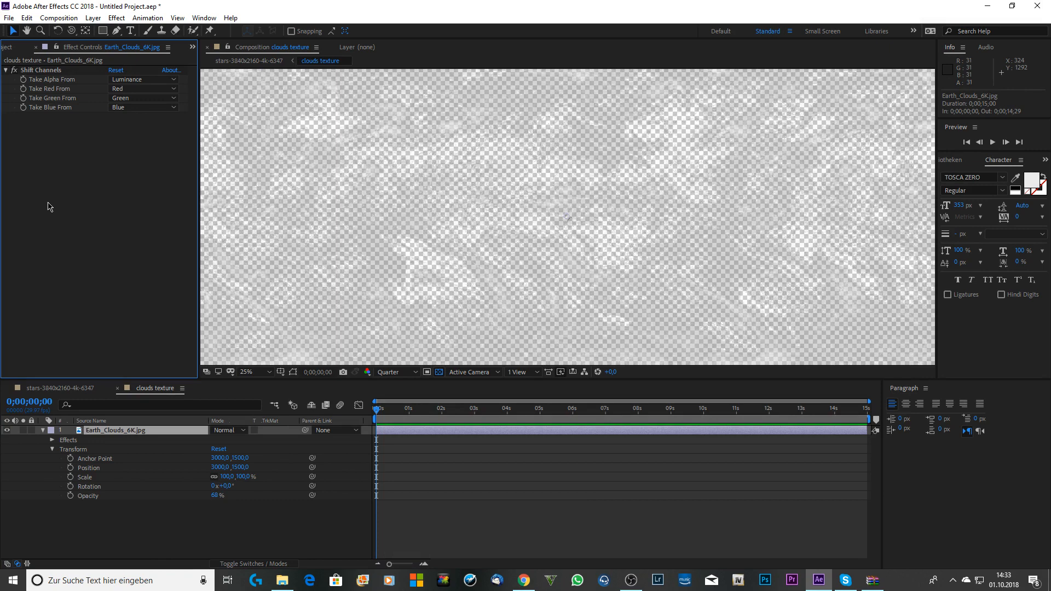
pyautogui.hotkey('ctrl', 'space')
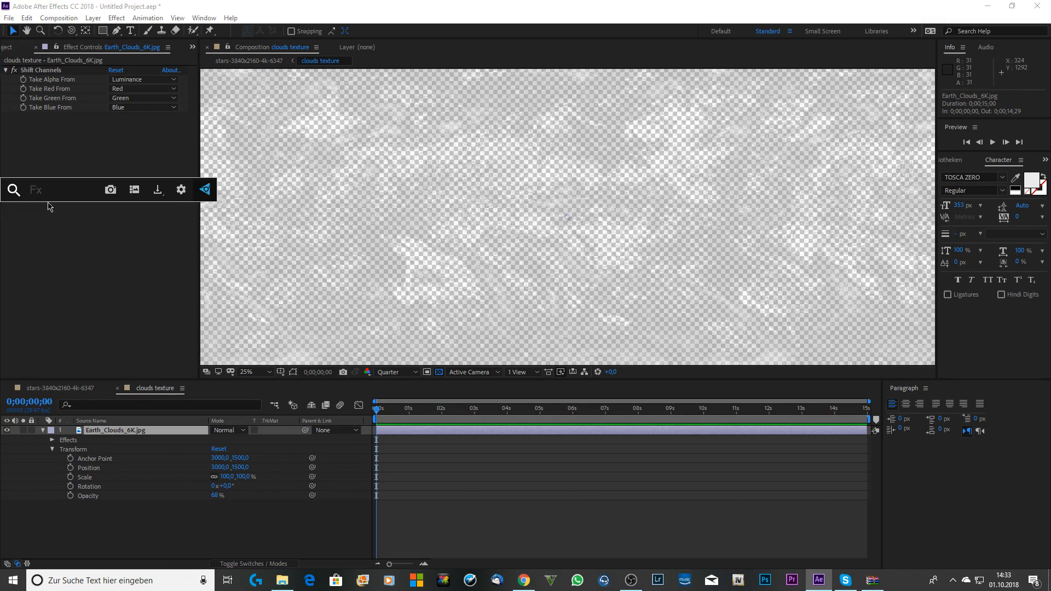
pyautogui.write('tint')
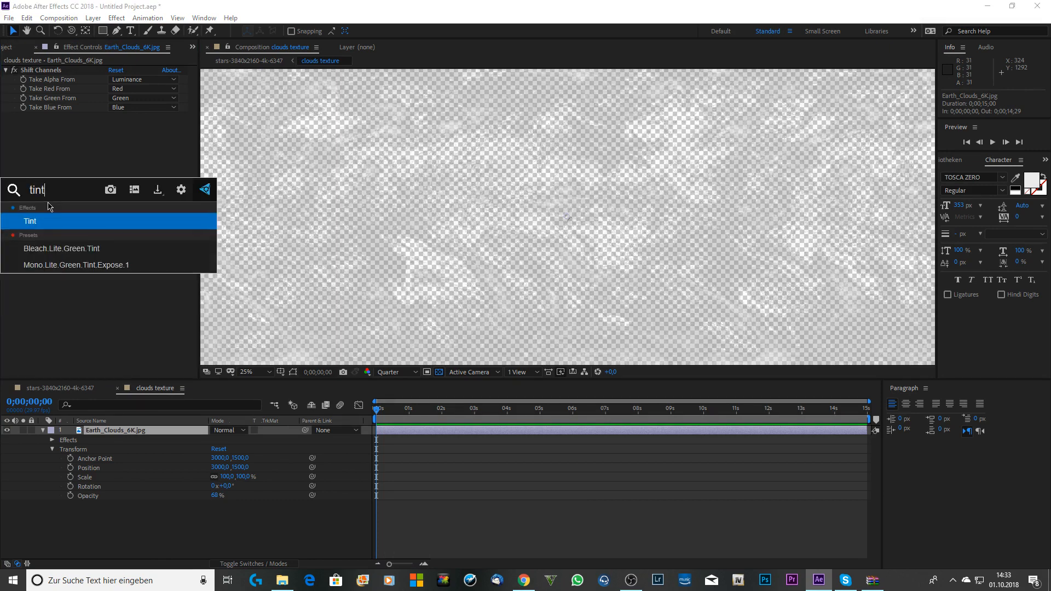
pyautogui.click(48, 222)
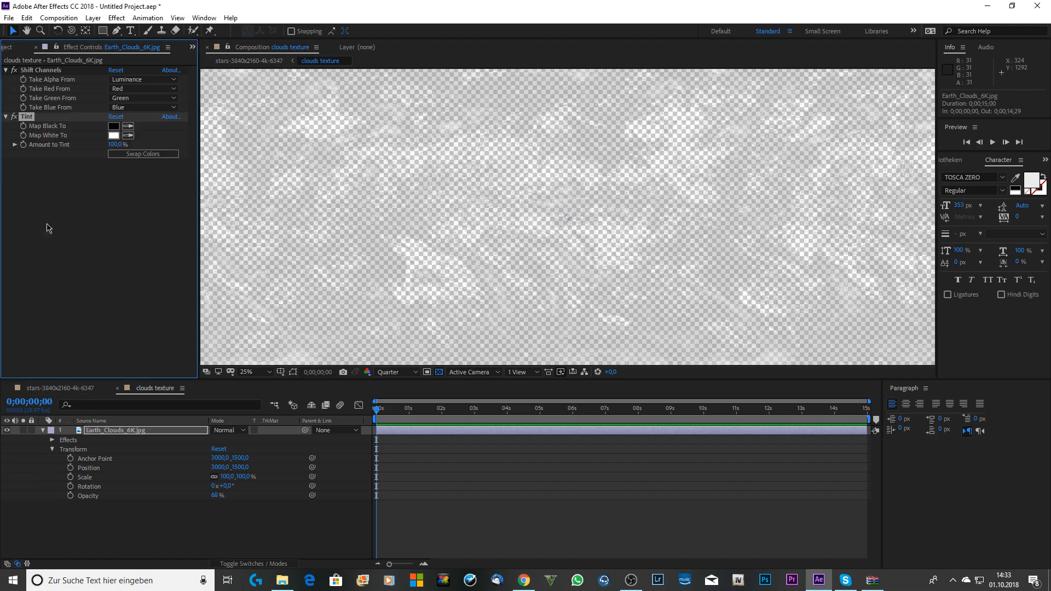
pyautogui.click(113, 126)
pyautogui.moveTo(69, 312)
pyautogui.mouseDown()
pyautogui.moveTo(40, 346)
pyautogui.moveTo(42, 365)
pyautogui.moveTo(34, 355)
pyautogui.mouseUp()
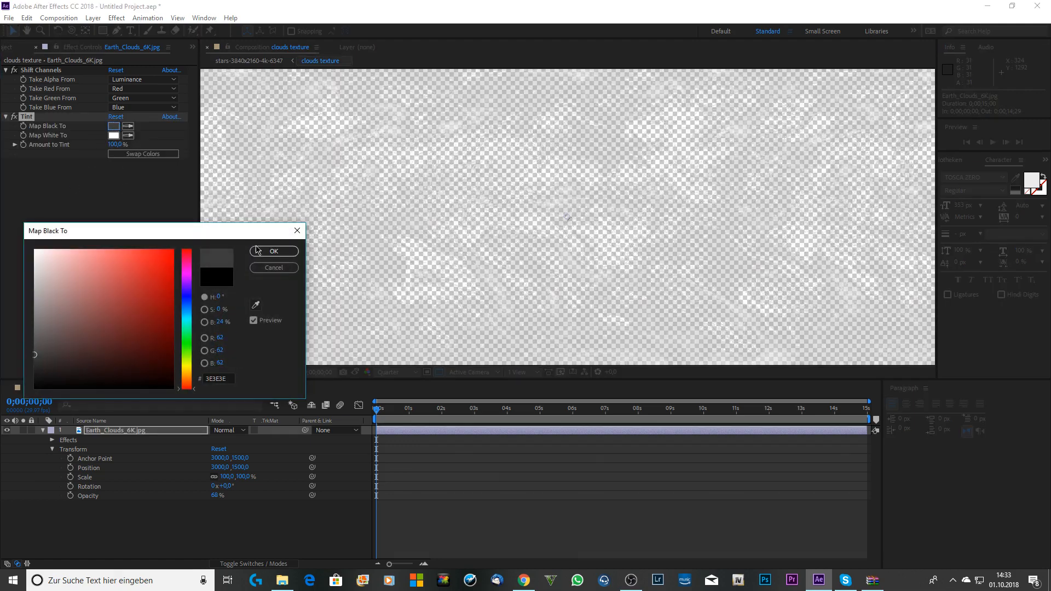
pyautogui.click(273, 251)
# Return to the stars-3840x2160-4k-6347 composition and rename the Black Solid 2 layer as "clouds".
pyautogui.click(60, 388)
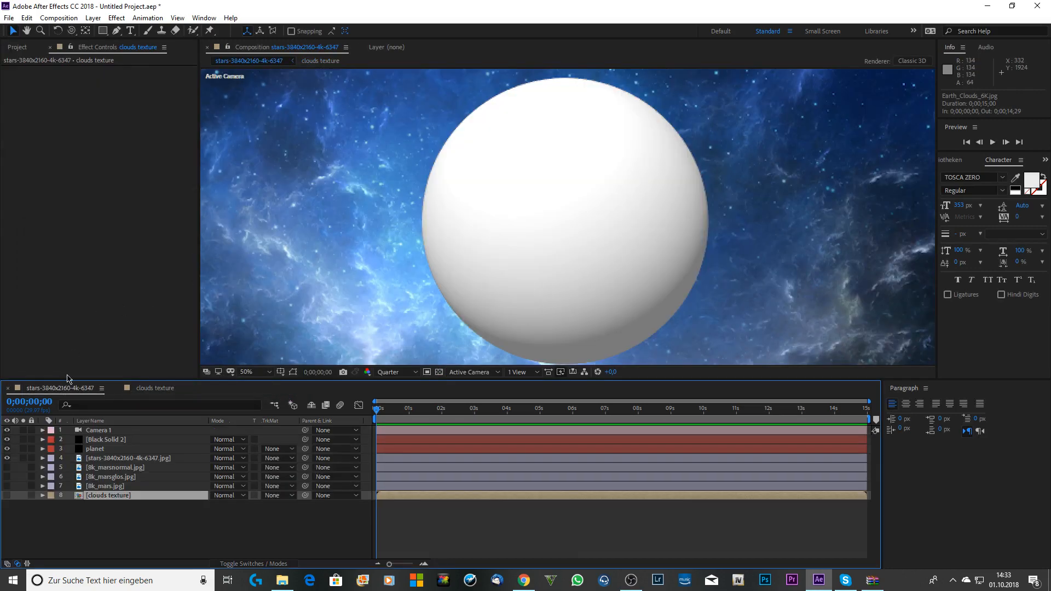
pyautogui.click(103, 440)
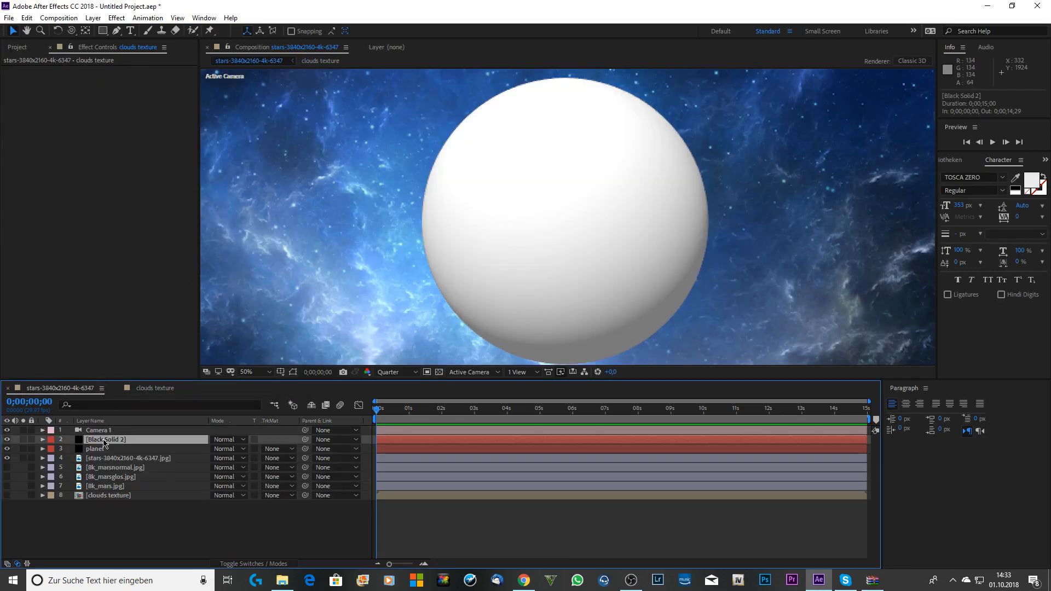
pyautogui.press('Return')
pyautogui.write('clouds')
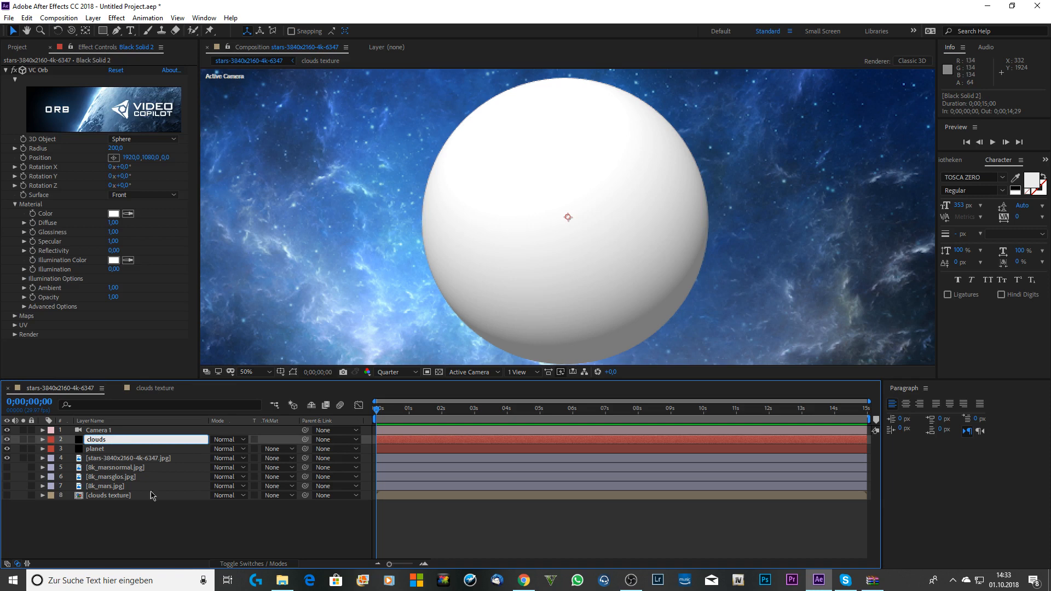
pyautogui.press('Return')
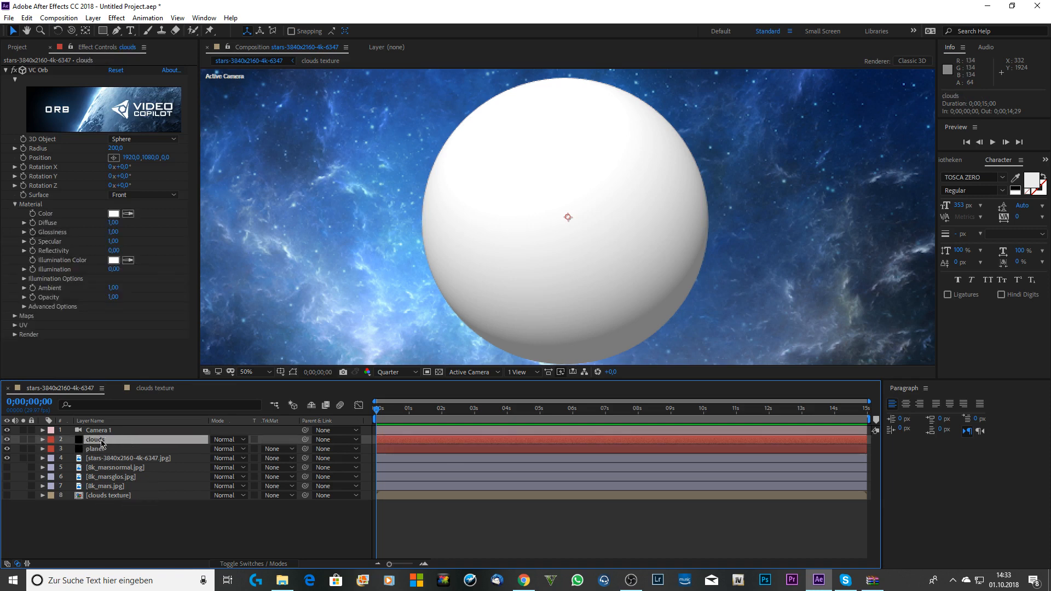
# Expand the clouds orb's Maps settings and use the clouds texture layer as its Diffuse Layer.
pyautogui.click(13, 317)
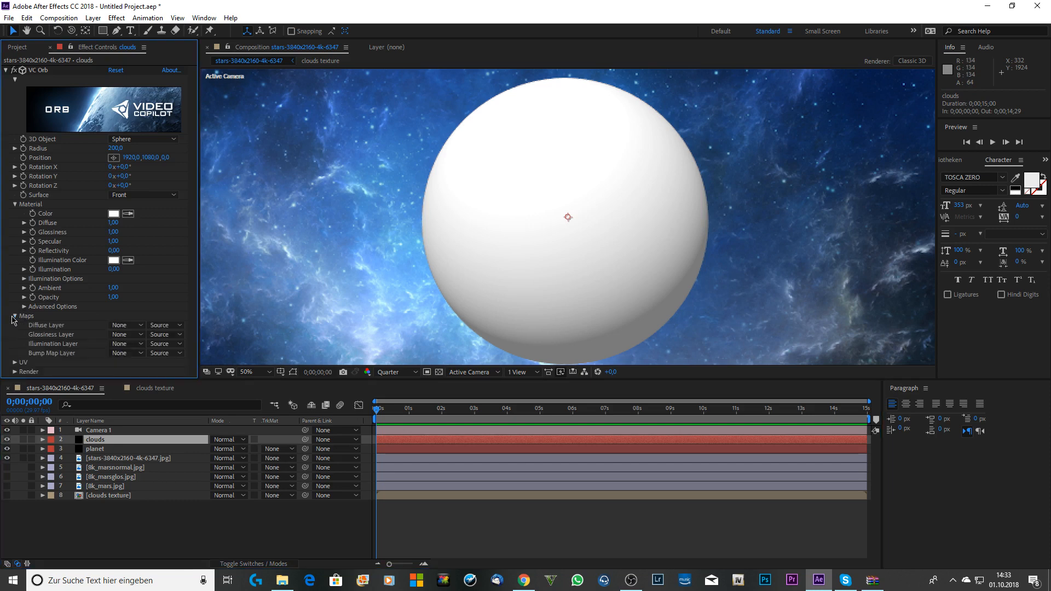
pyautogui.click(120, 326)
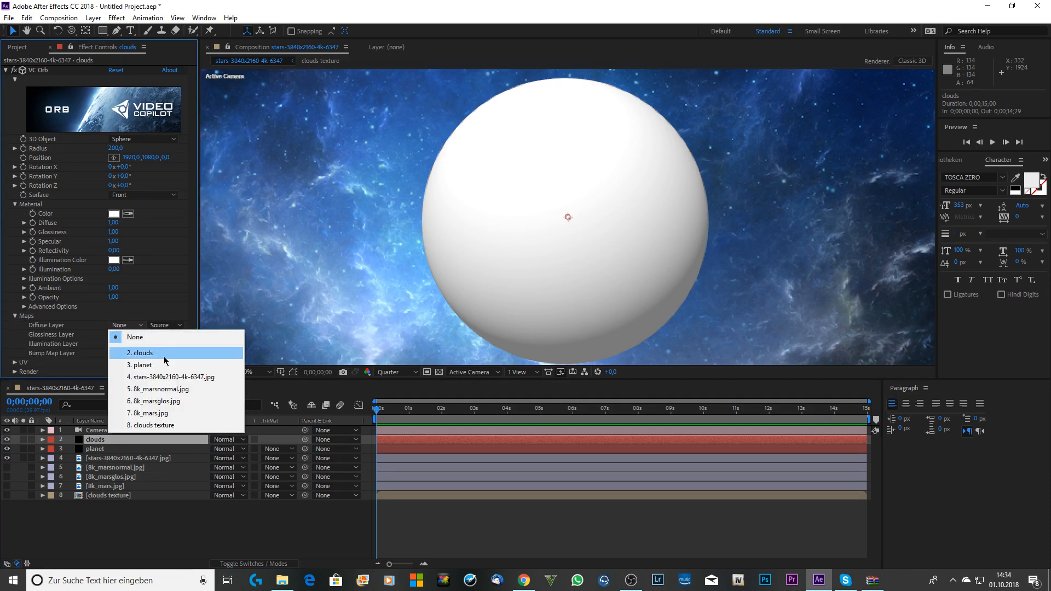
pyautogui.click(183, 425)
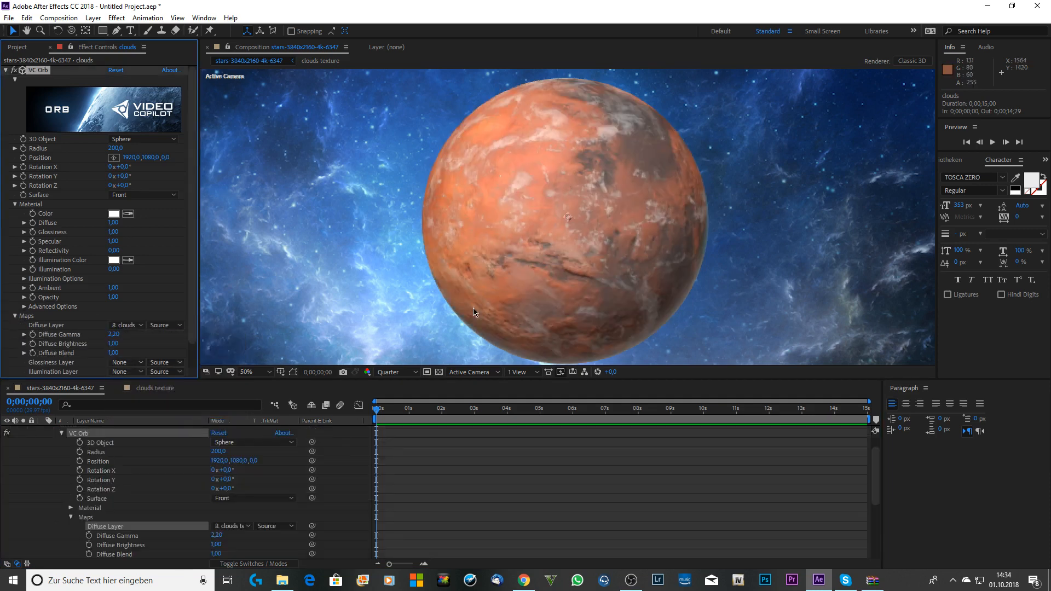
# Inspect the clouds texture composition with the transparency grid off and on, and return to the stars-3840x2160-4k-6347 composition.
pyautogui.click(152, 390)
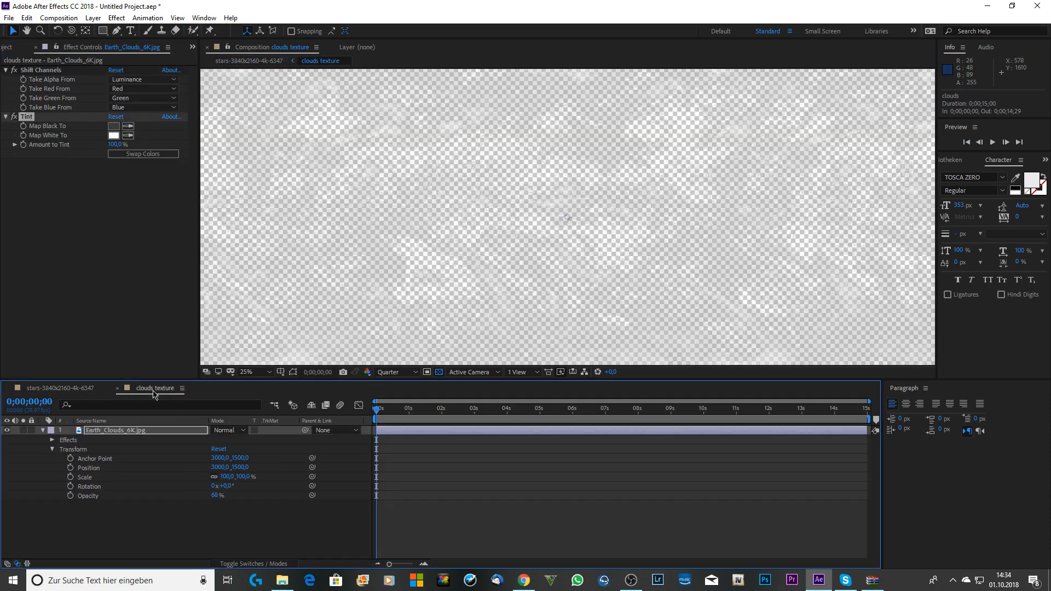
pyautogui.click(439, 372)
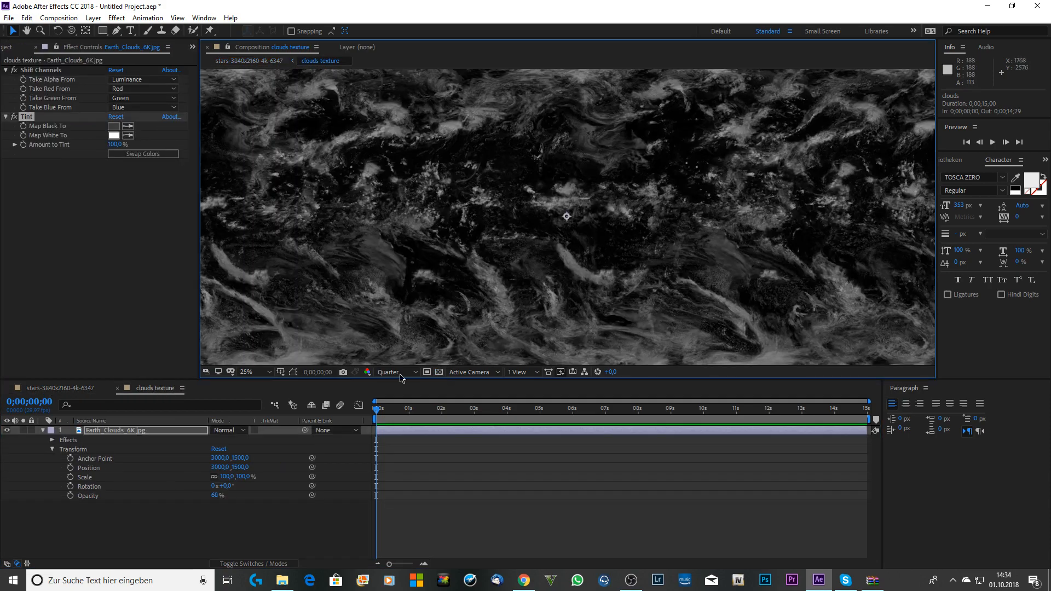
pyautogui.click(439, 372)
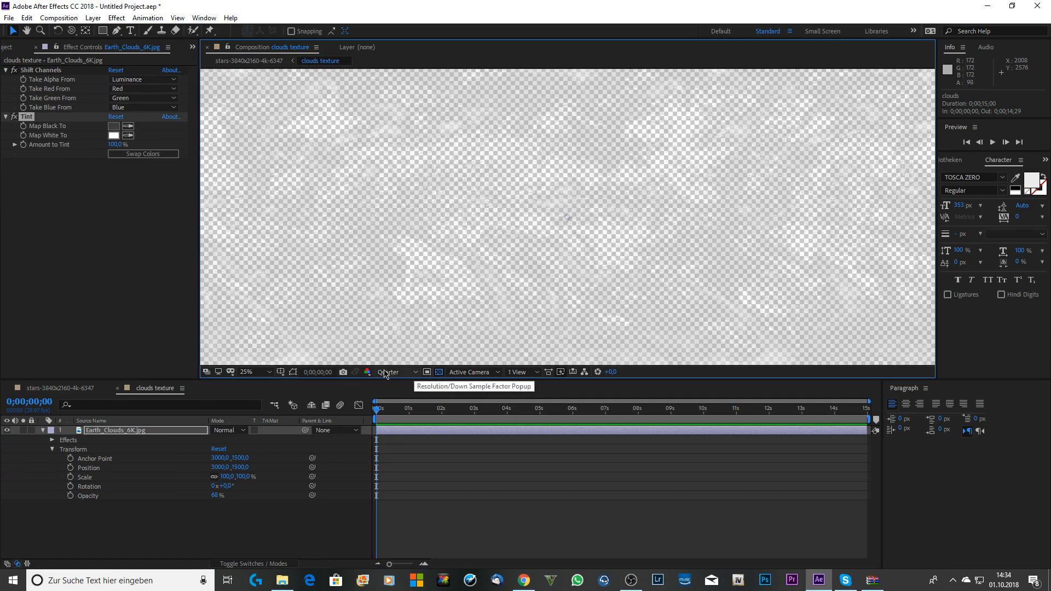
pyautogui.click(60, 388)
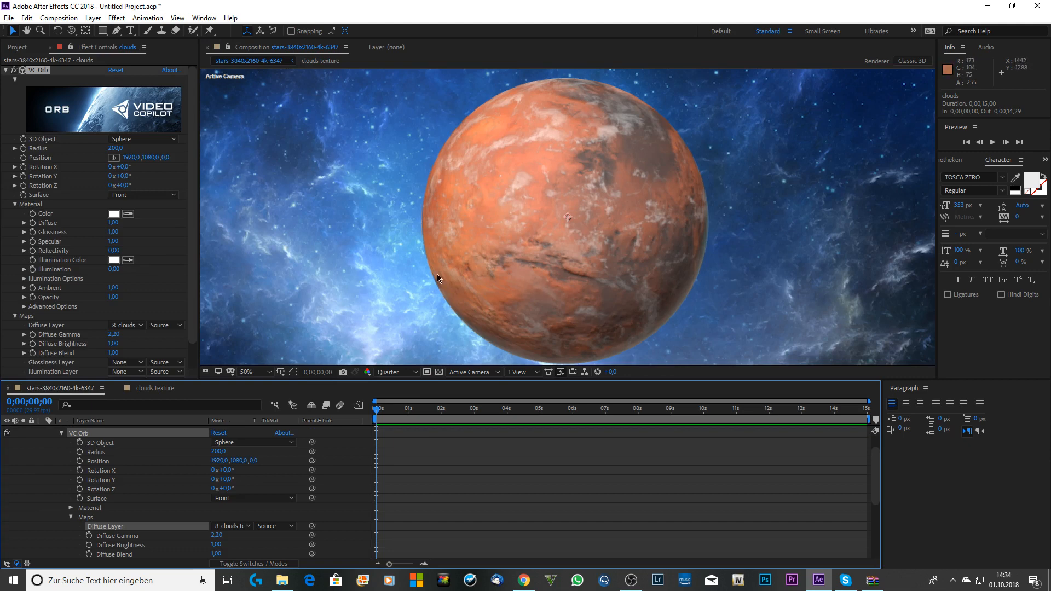
# Set the clouds orb's radius to 207.8 and Y rotation to 45°, and preview the composition at Full resolution.
pyautogui.moveTo(114, 148); pyautogui.dragTo(149, 177)
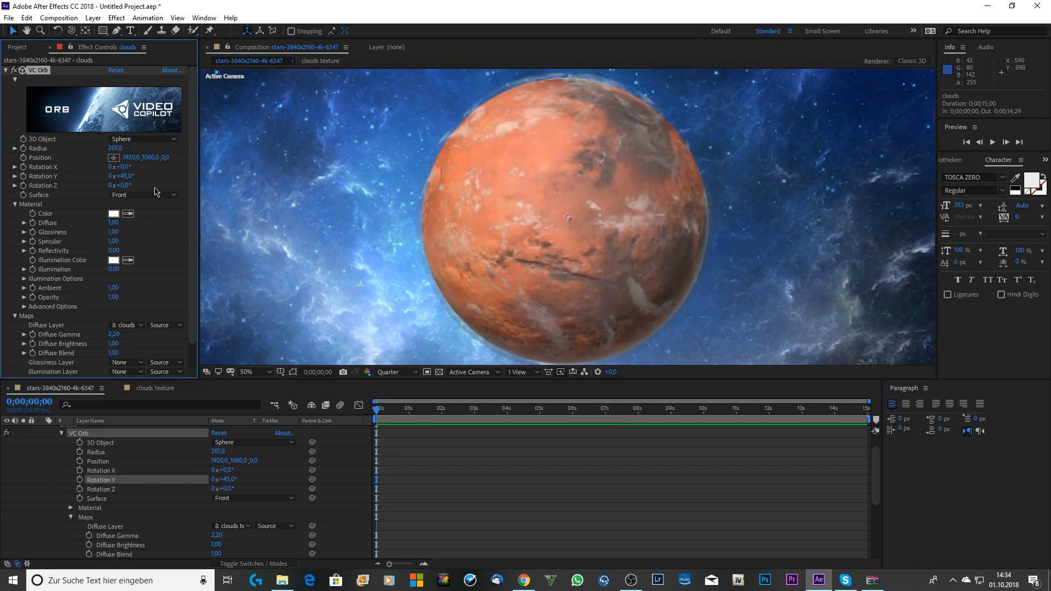
pyautogui.click(396, 372)
pyautogui.click(405, 391)
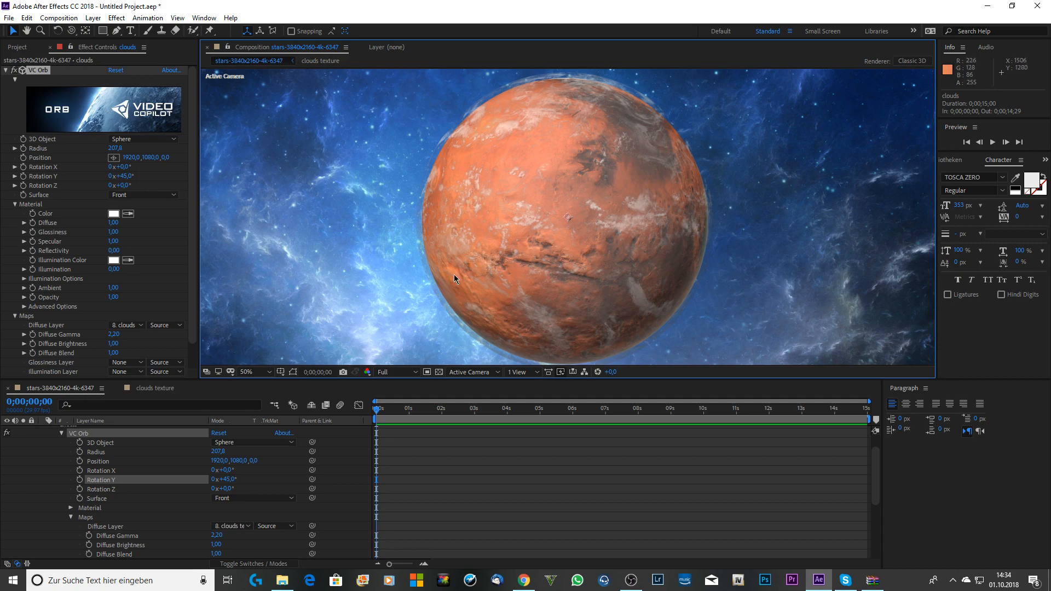
pyautogui.scroll(-2, 508, 297)
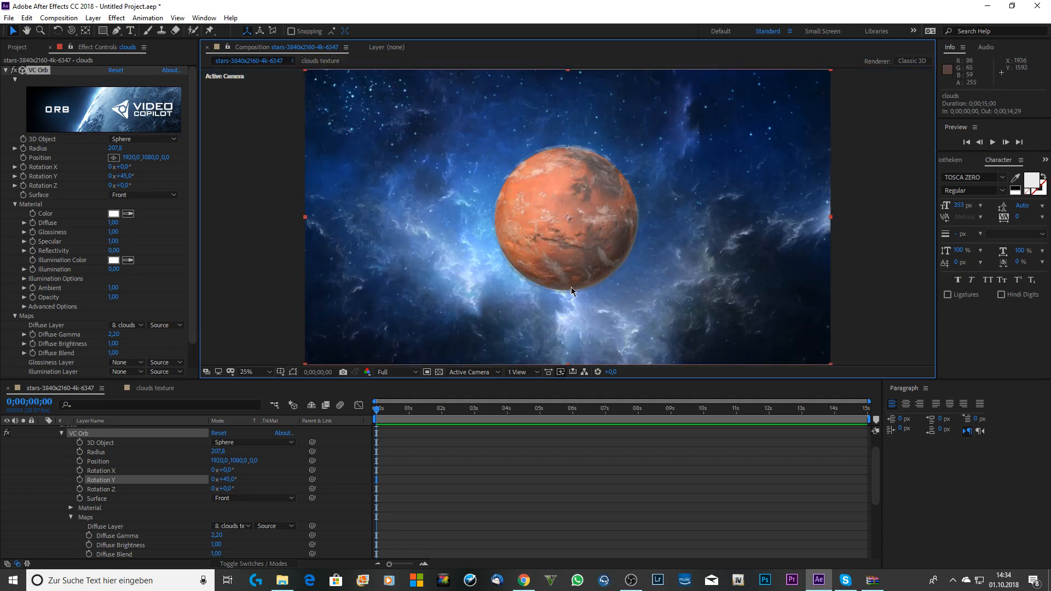
pyautogui.press('.')
pyautogui.press('.')
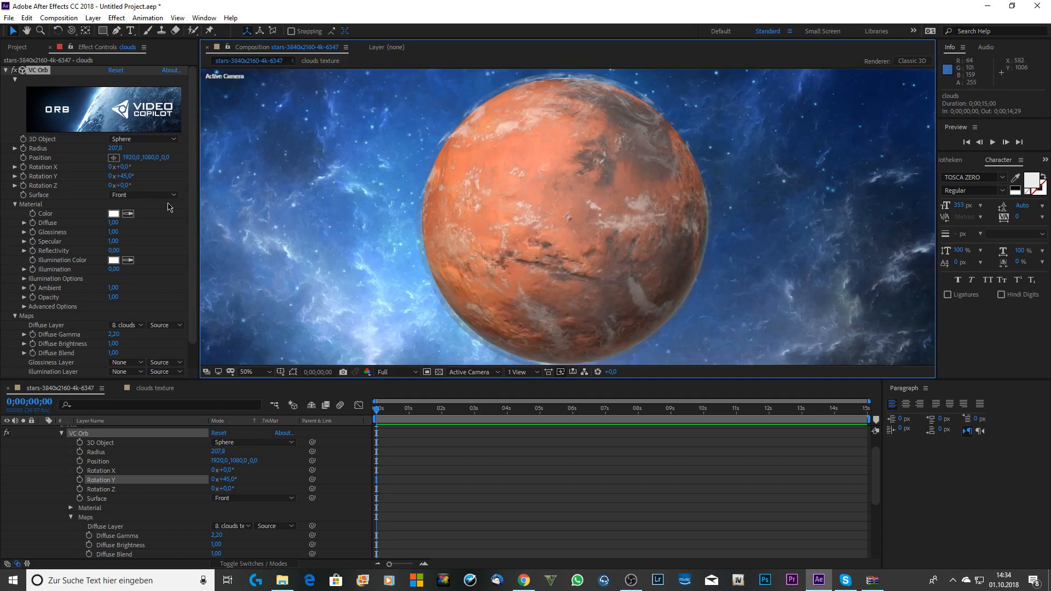
# In the clouds orb's Advanced Options, set Edge Feather to 0.17 and Edge Shrink to 0.13.
pyautogui.click(24, 306)
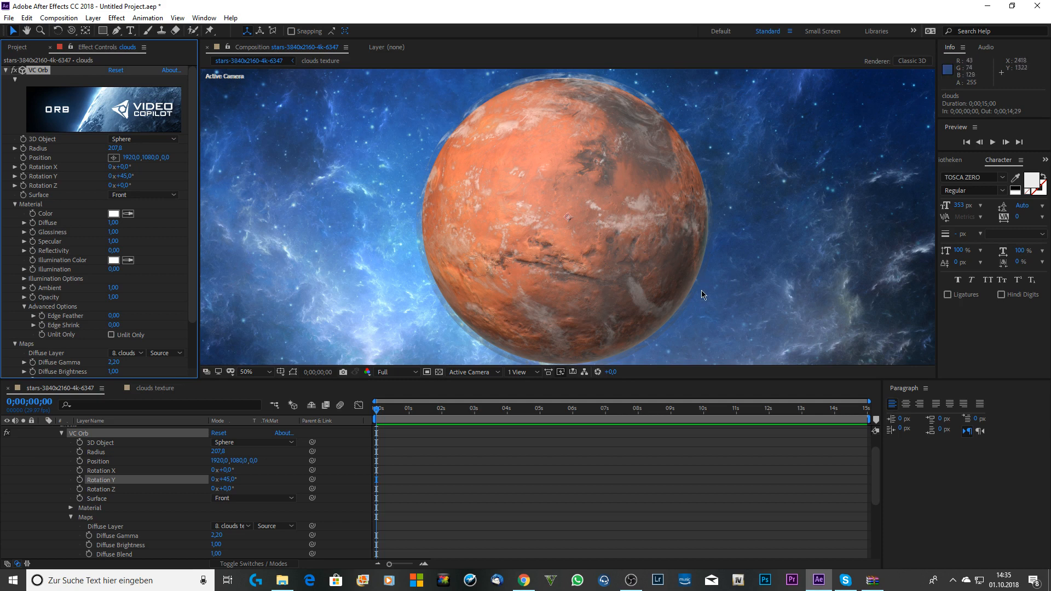
pyautogui.moveTo(114, 316); pyautogui.dragTo(123, 315)
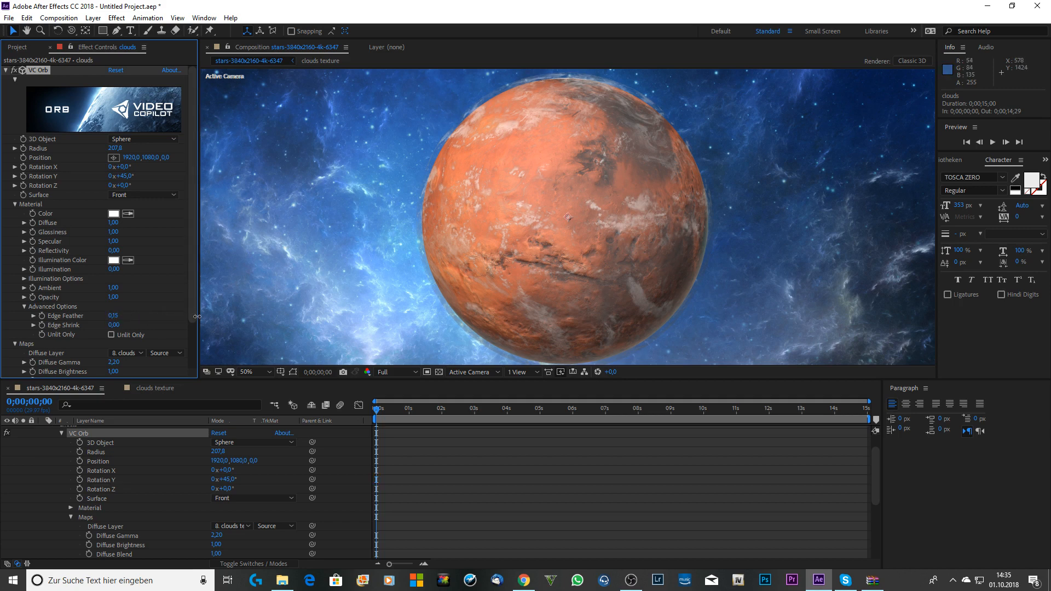
pyautogui.moveTo(197, 317); pyautogui.dragTo(172, 319)
pyautogui.moveTo(243, 321); pyautogui.dragTo(212, 321)
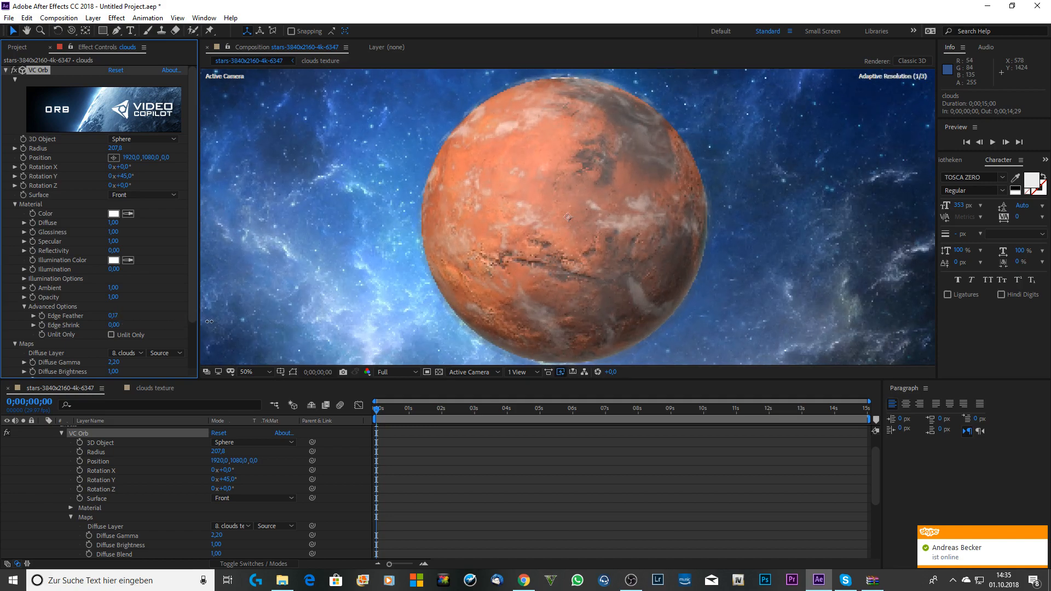
pyautogui.moveTo(113, 325); pyautogui.dragTo(195, 333)
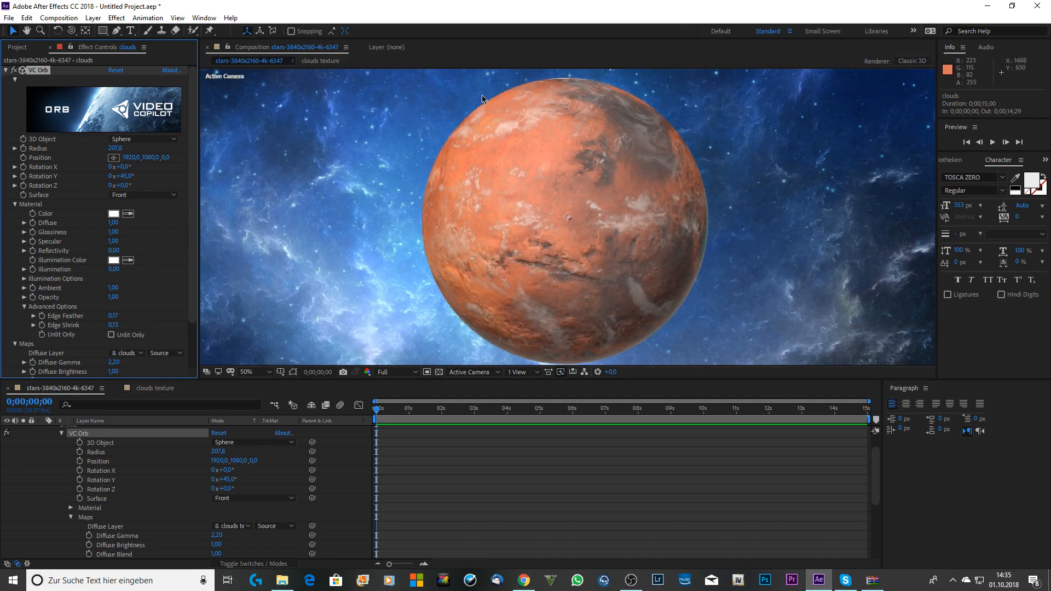
pyautogui.press(',')
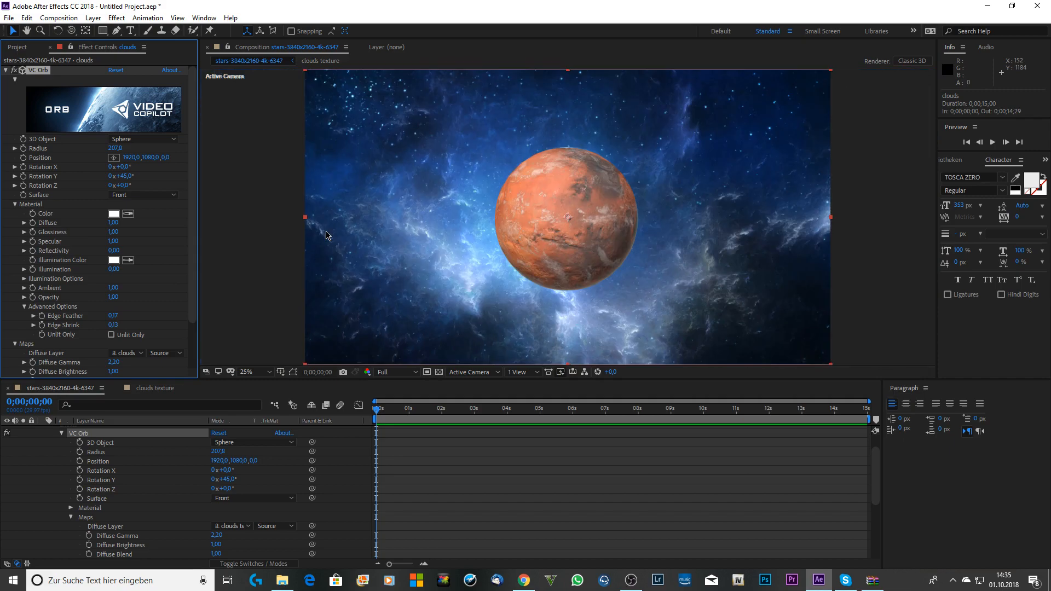
pyautogui.press('.')
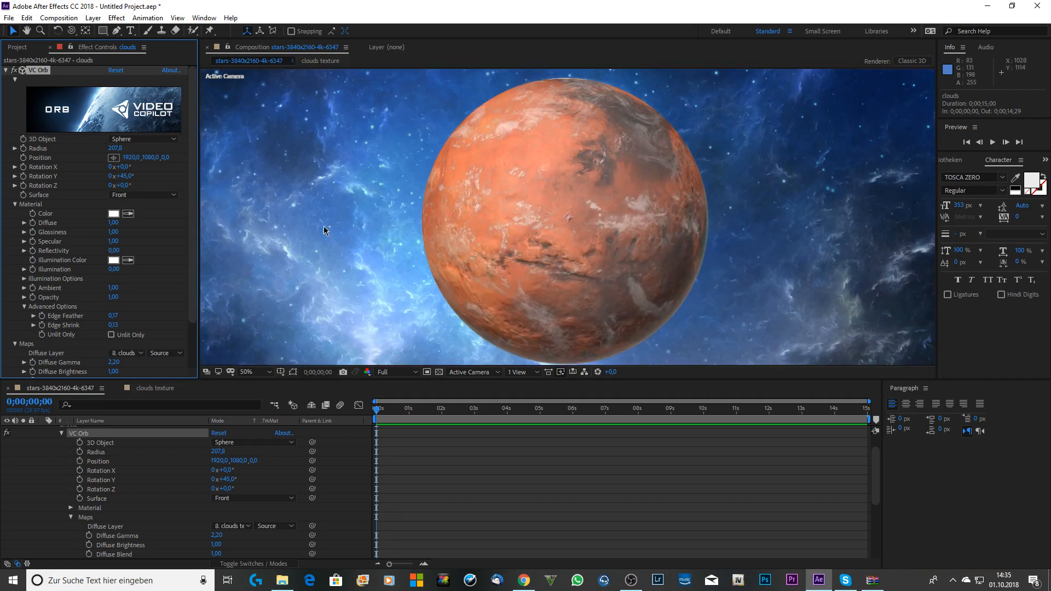
# Add a Drop Shadow layer style to the clouds layer.
pyautogui.click(63, 434)
pyautogui.rightClick(100, 441)
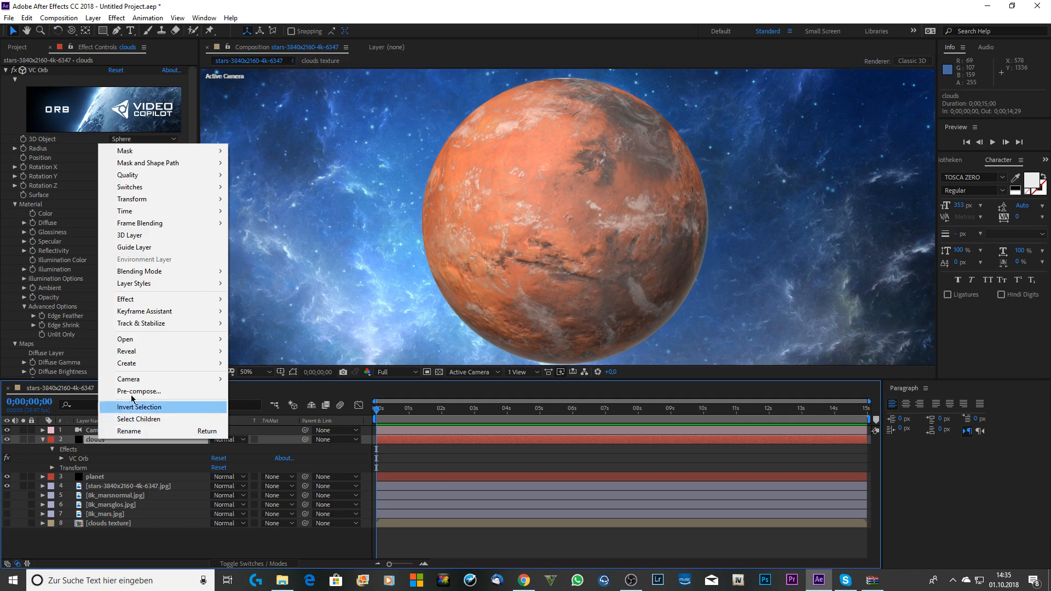
pyautogui.moveTo(185, 213)
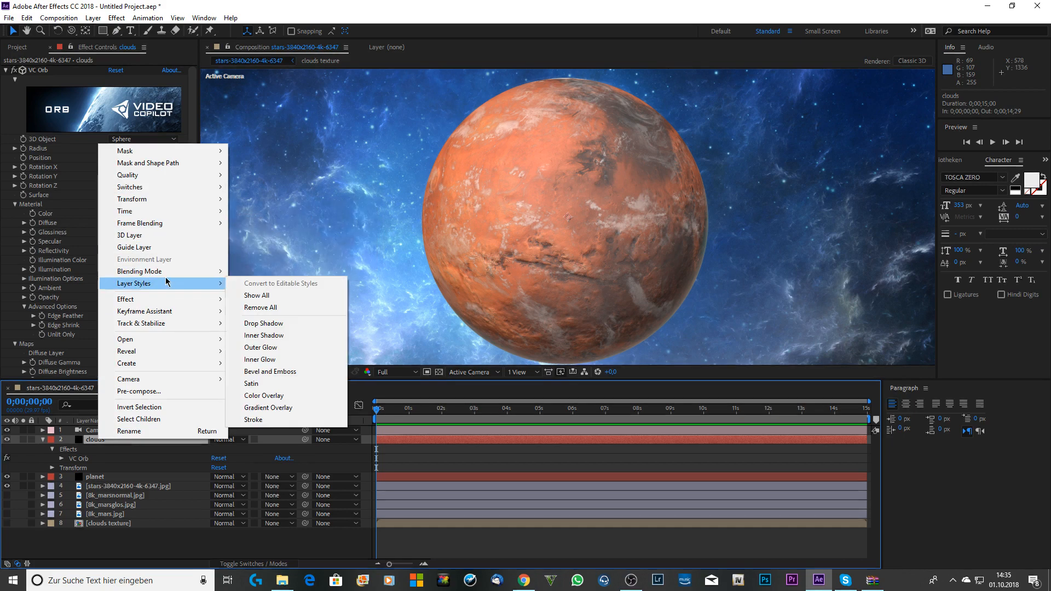
pyautogui.moveTo(164, 271)
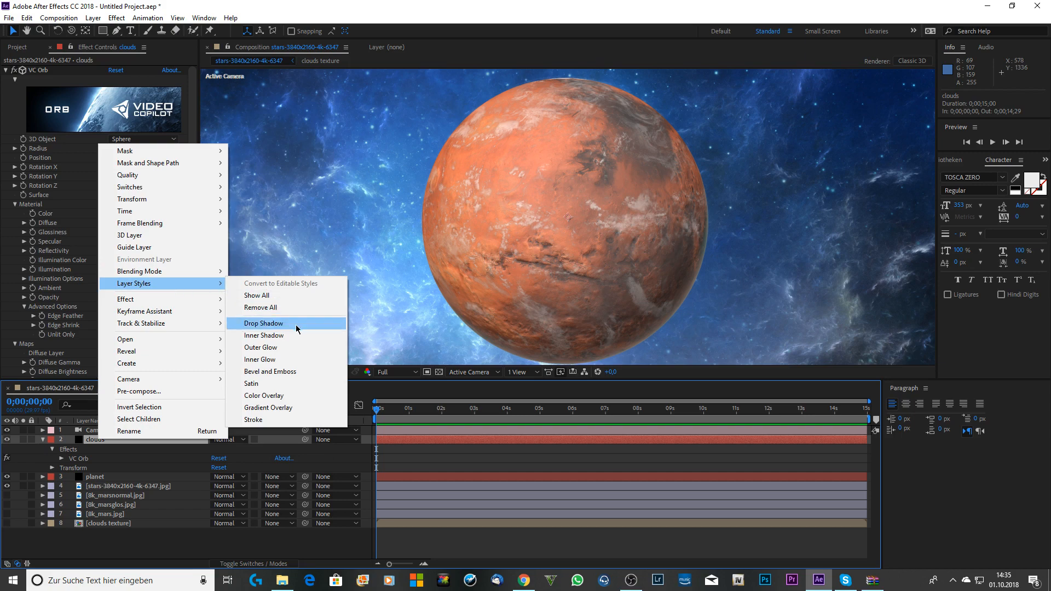
pyautogui.click(296, 326)
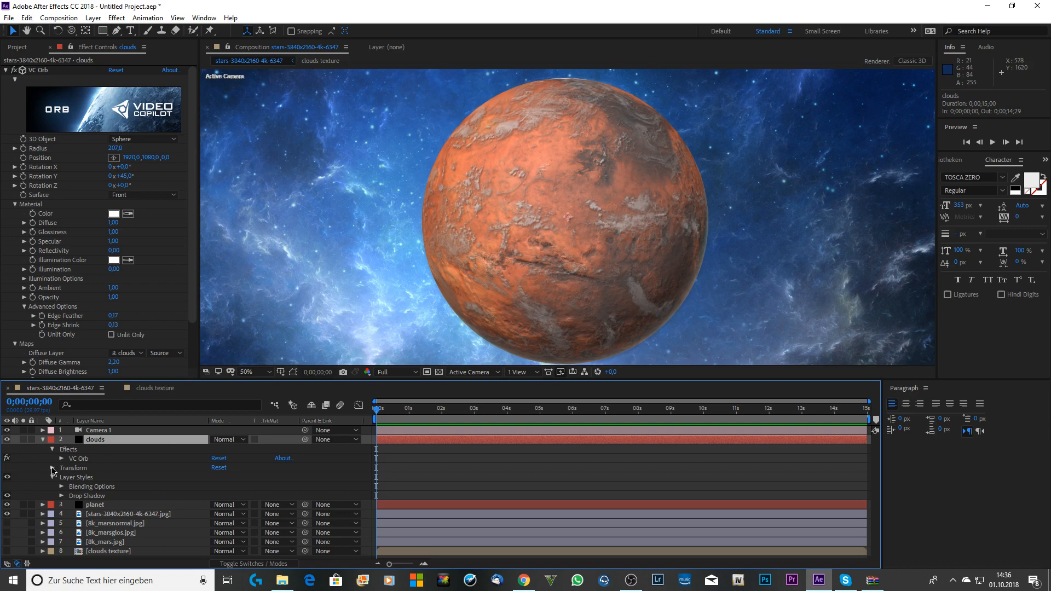
# Expand the clouds layer's Drop Shadow settings and set the shadow opacity to 49%.
pyautogui.click(43, 439)
pyautogui.click(44, 439)
pyautogui.click(62, 496)
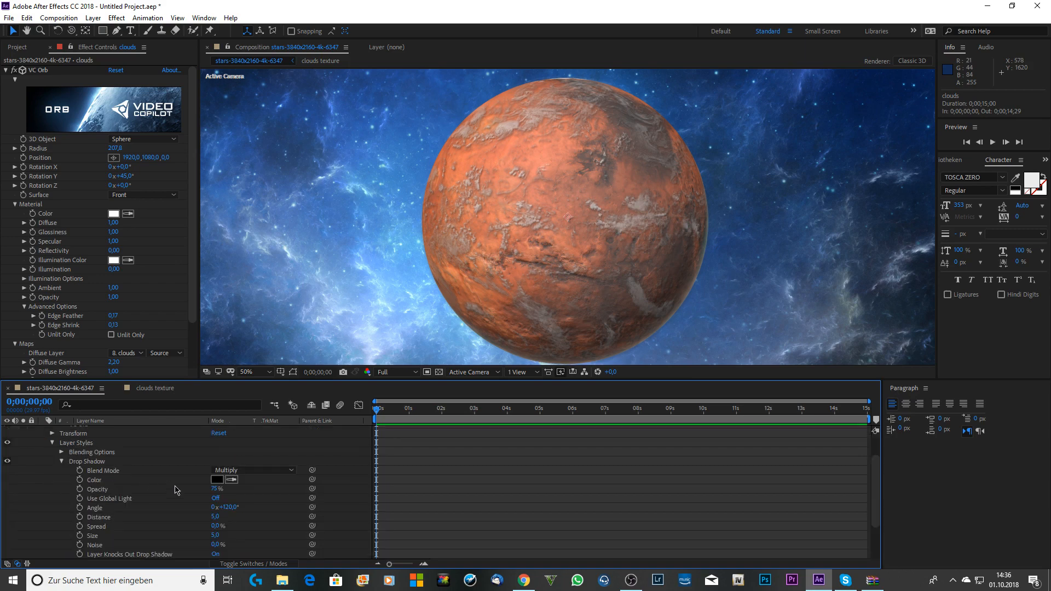
pyautogui.moveTo(214, 488); pyautogui.dragTo(203, 491)
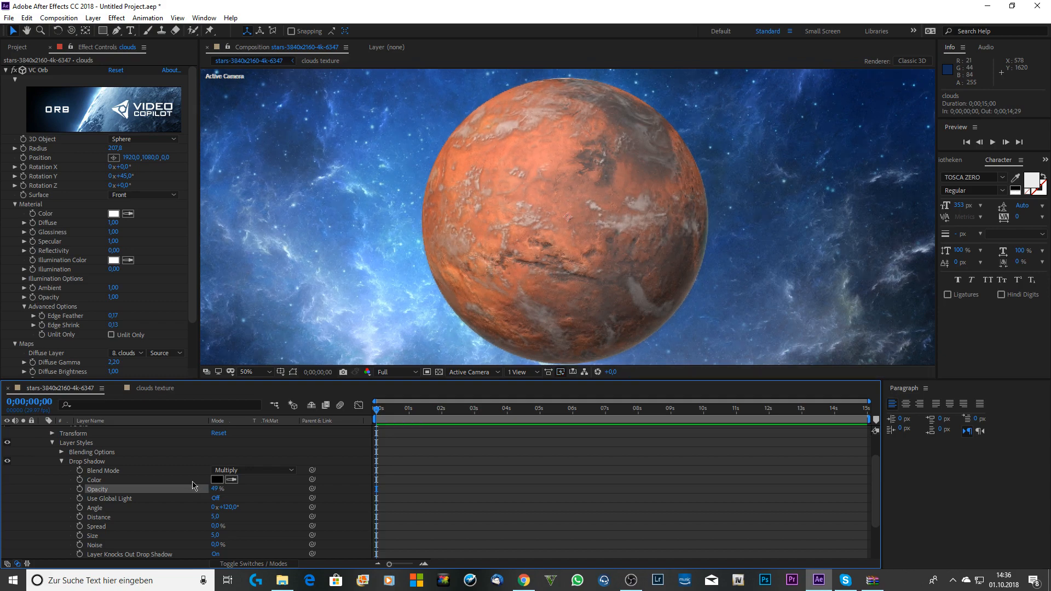
# Try the Normal blend mode on the clouds layer's drop shadow and restore Multiply.
pyautogui.click(252, 473)
pyautogui.click(240, 125)
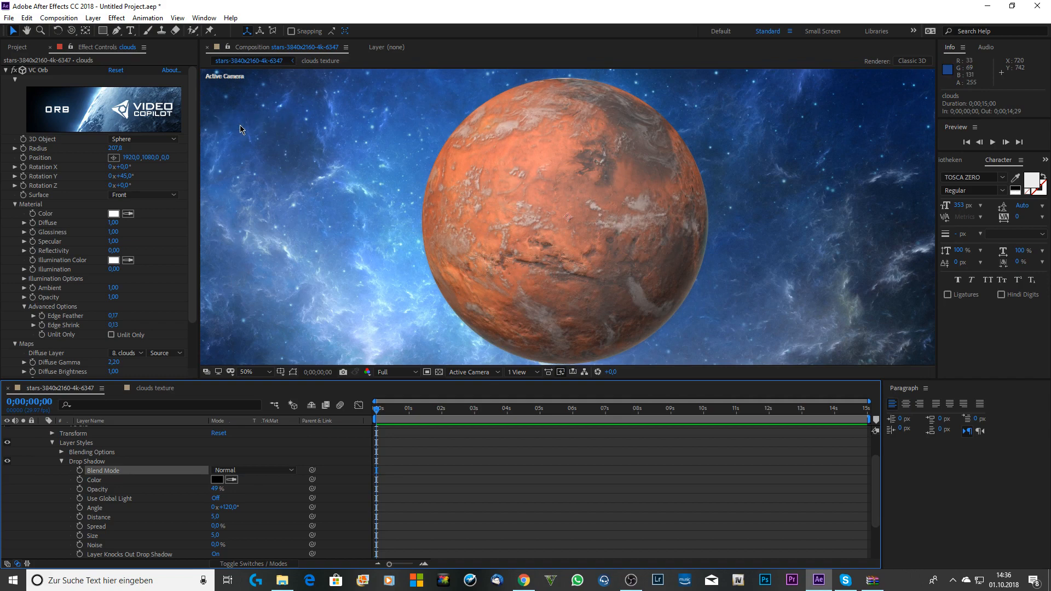
pyautogui.click(269, 474)
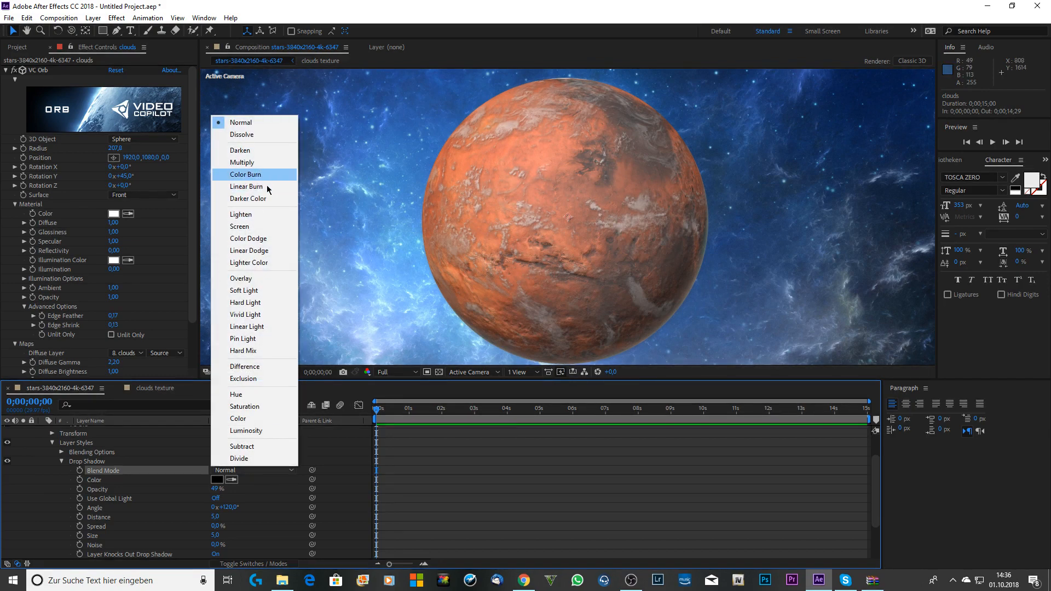
pyautogui.click(264, 163)
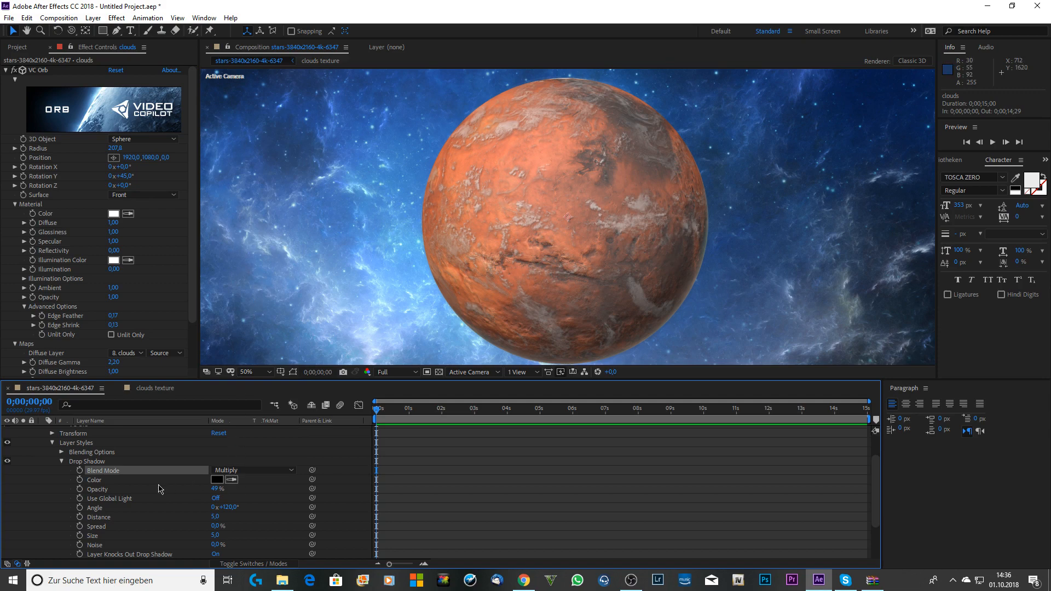
# Set the drop shadow's spread to 5%, distance to 1 and noise to 3%, and collapse the clouds layer.
pyautogui.moveTo(215, 526); pyautogui.dragTo(222, 527)
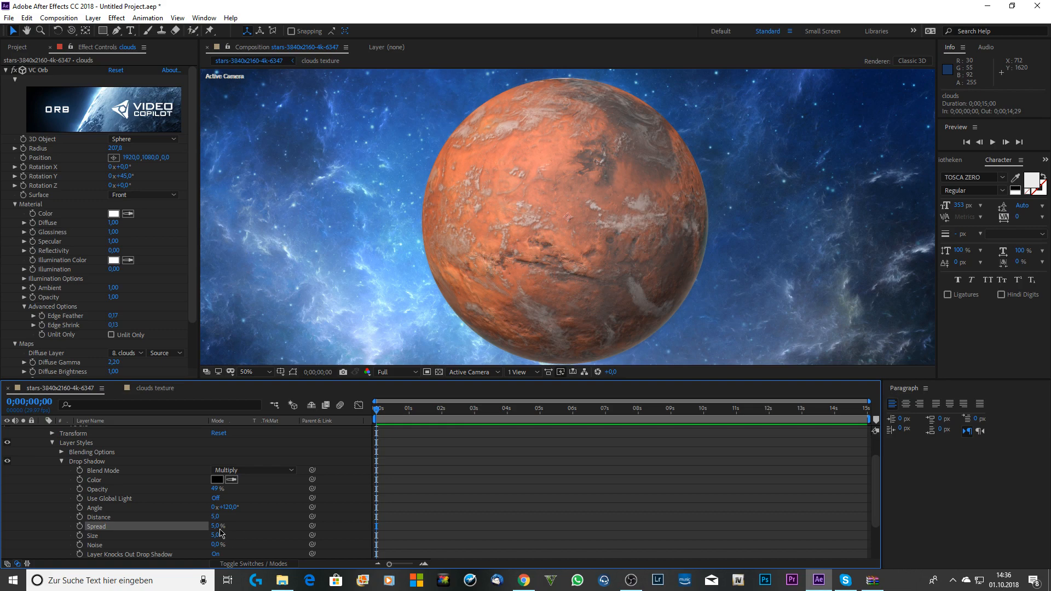
pyautogui.moveTo(214, 517); pyautogui.dragTo(228, 516)
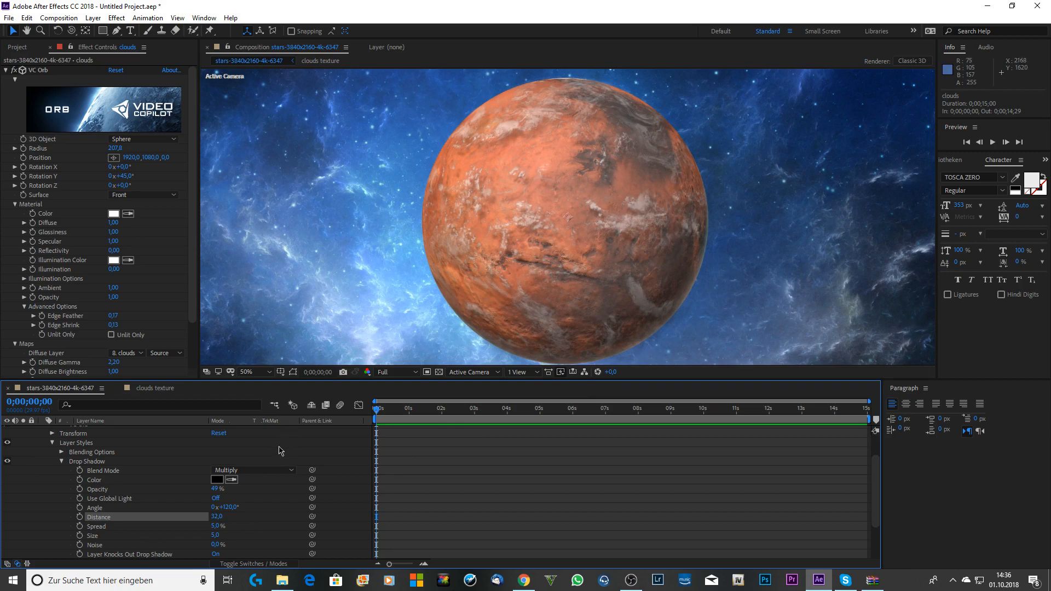
pyautogui.moveTo(215, 516); pyautogui.dragTo(194, 517)
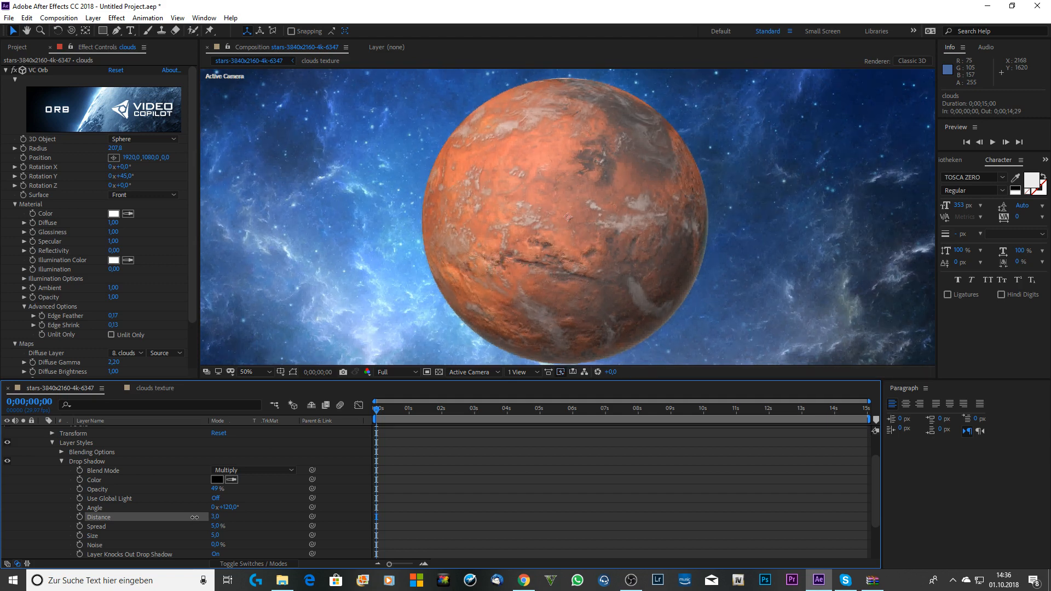
pyautogui.moveTo(195, 517); pyautogui.dragTo(192, 517)
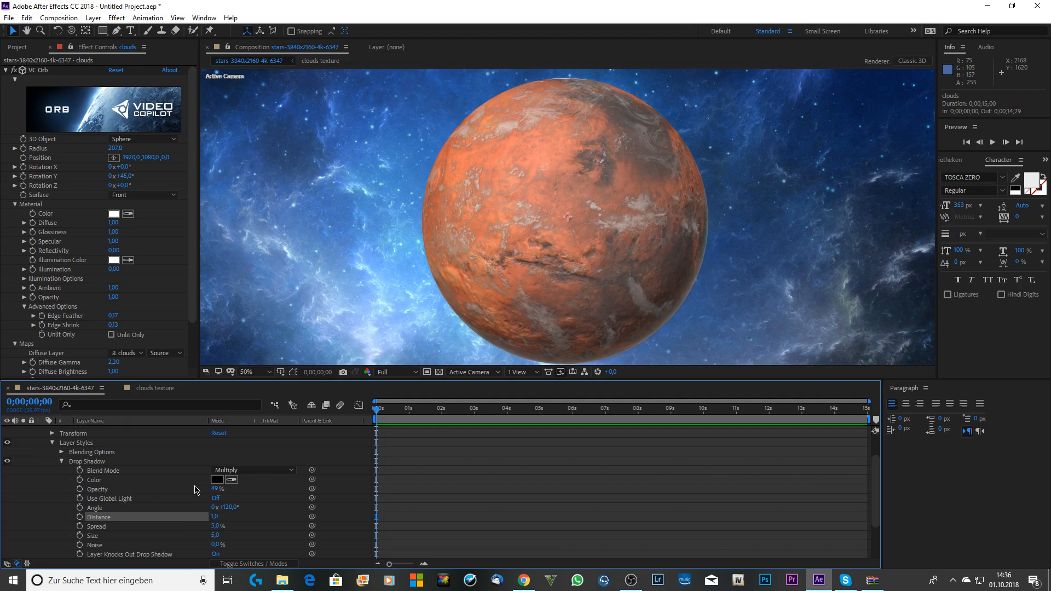
pyautogui.scroll(-1, 194, 488)
pyautogui.moveTo(215, 517); pyautogui.dragTo(220, 517)
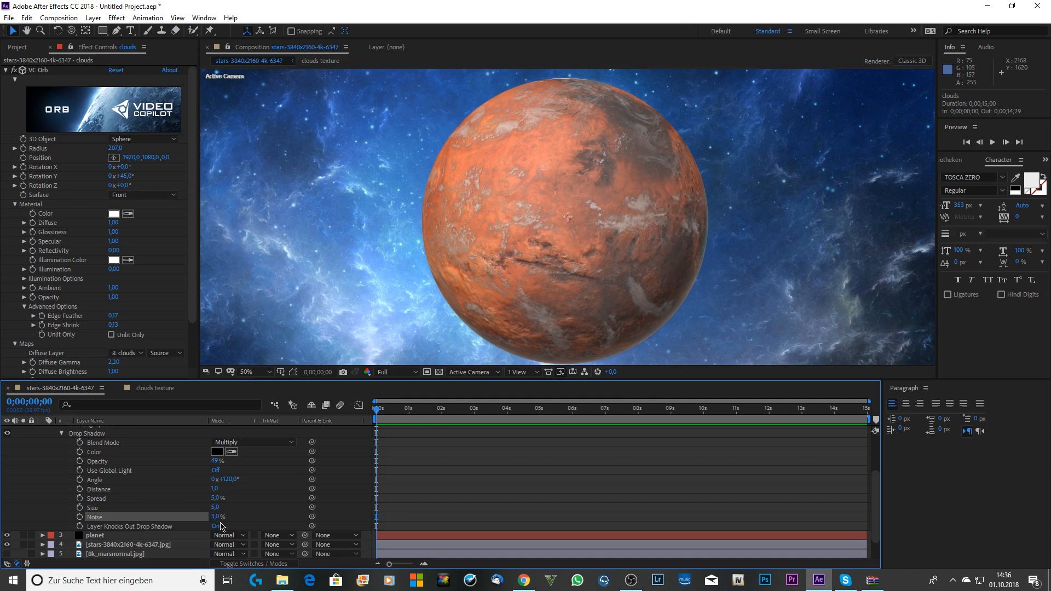
pyautogui.scroll(3, 53, 475)
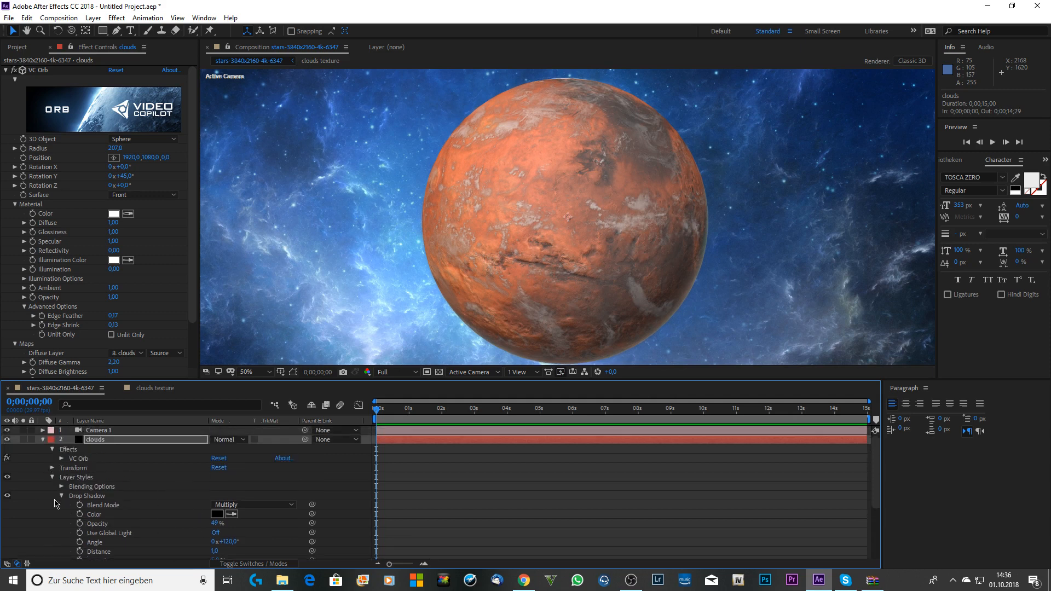
pyautogui.click(43, 439)
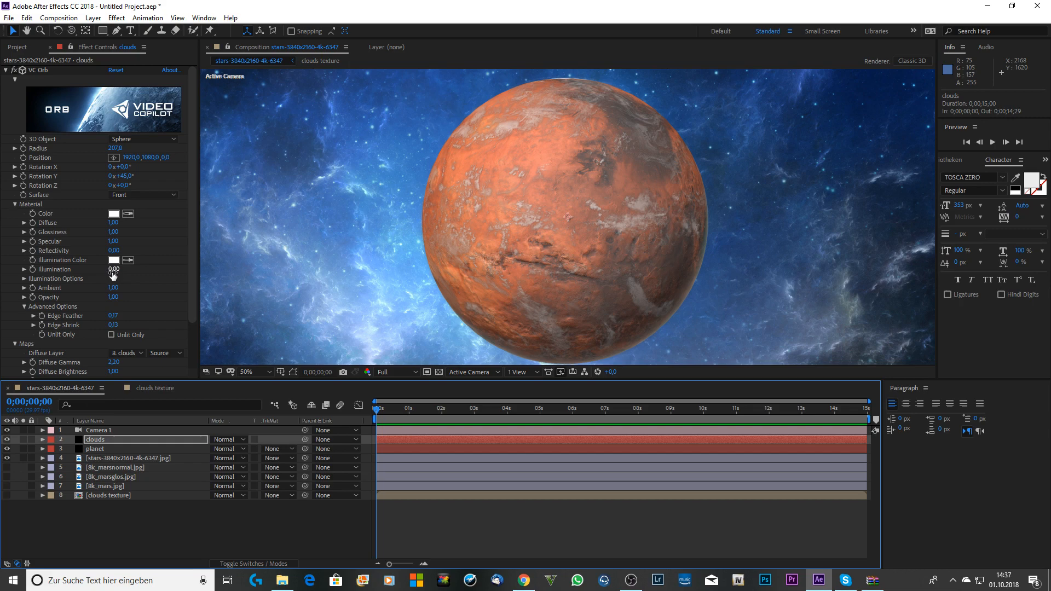
# Set the clouds orb's material Illumination to 0.32.
pyautogui.moveTo(114, 272); pyautogui.dragTo(129, 273)
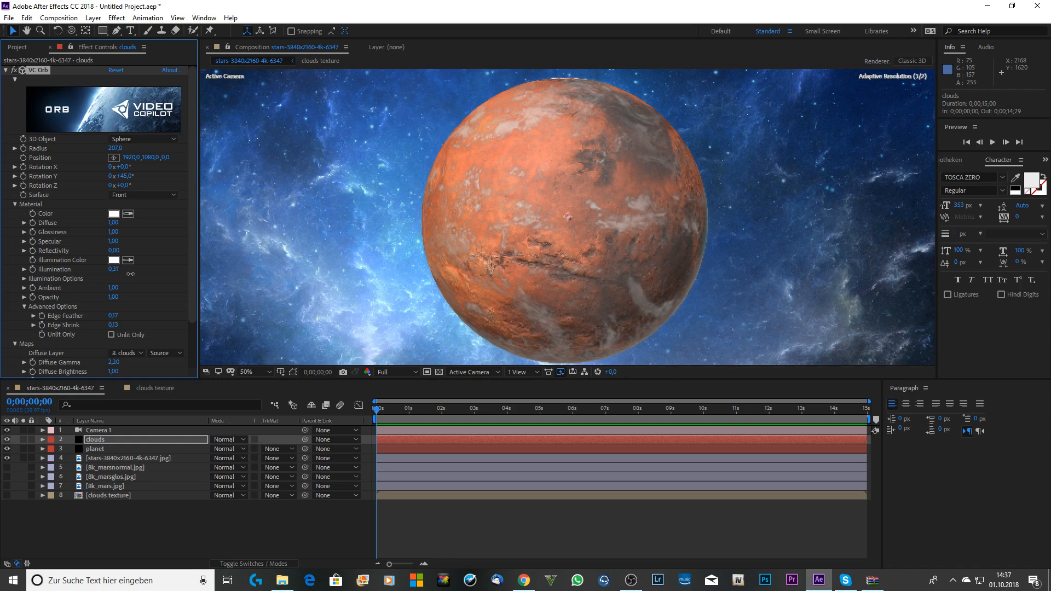
pyautogui.moveTo(130, 274); pyautogui.dragTo(132, 274)
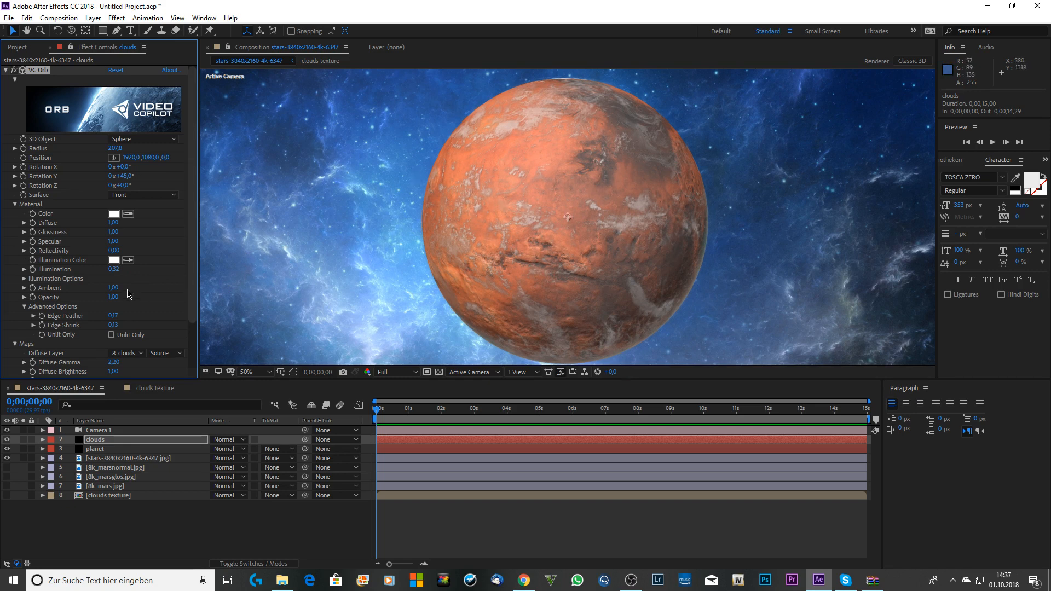
pyautogui.scroll(-2, 130, 292)
pyautogui.scroll(2, 131, 295)
# Use the clouds texture layer as the clouds orb's Bump Map Layer and inspect the cloud relief up close.
pyautogui.scroll(-1, 136, 329)
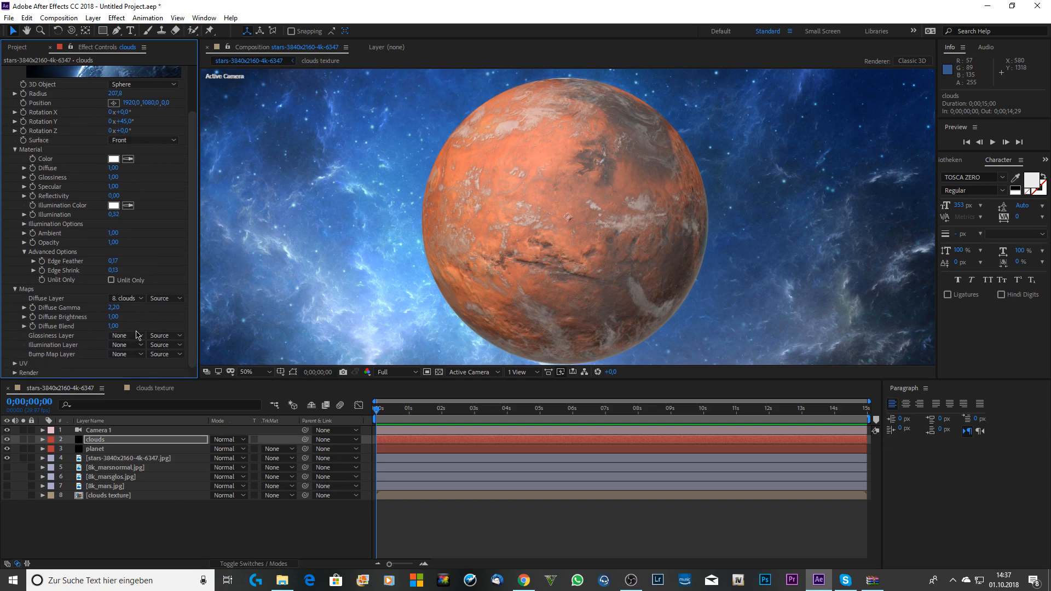
pyautogui.click(132, 354)
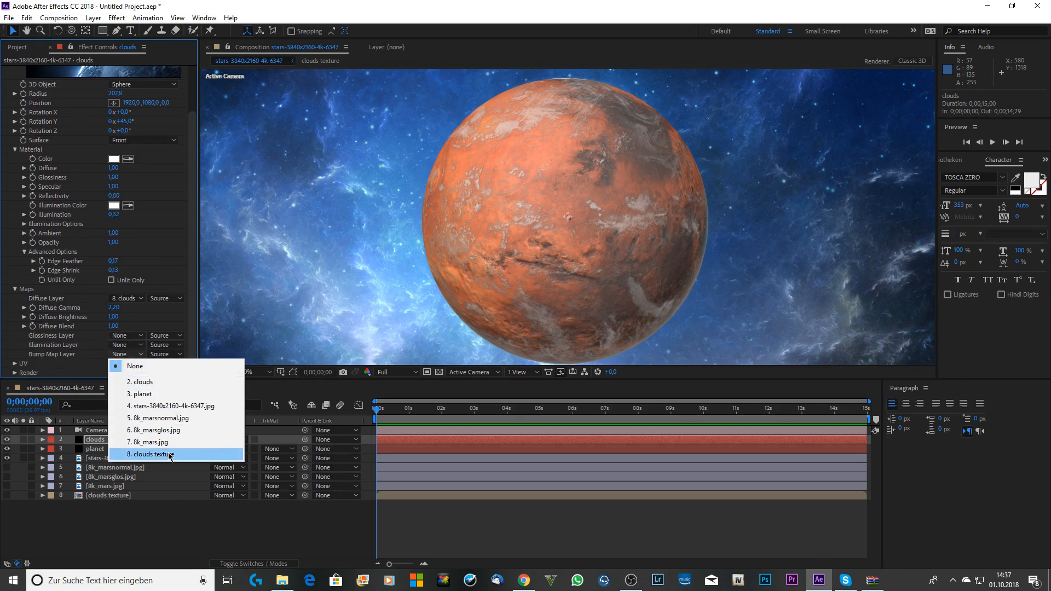
pyautogui.click(154, 454)
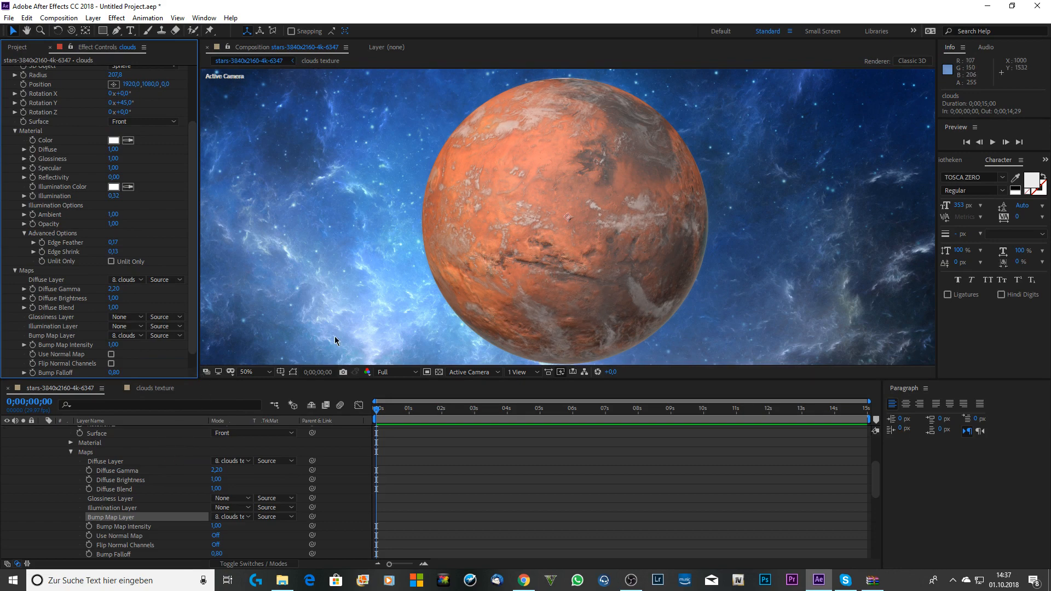
pyautogui.press('.')
pyautogui.press('.')
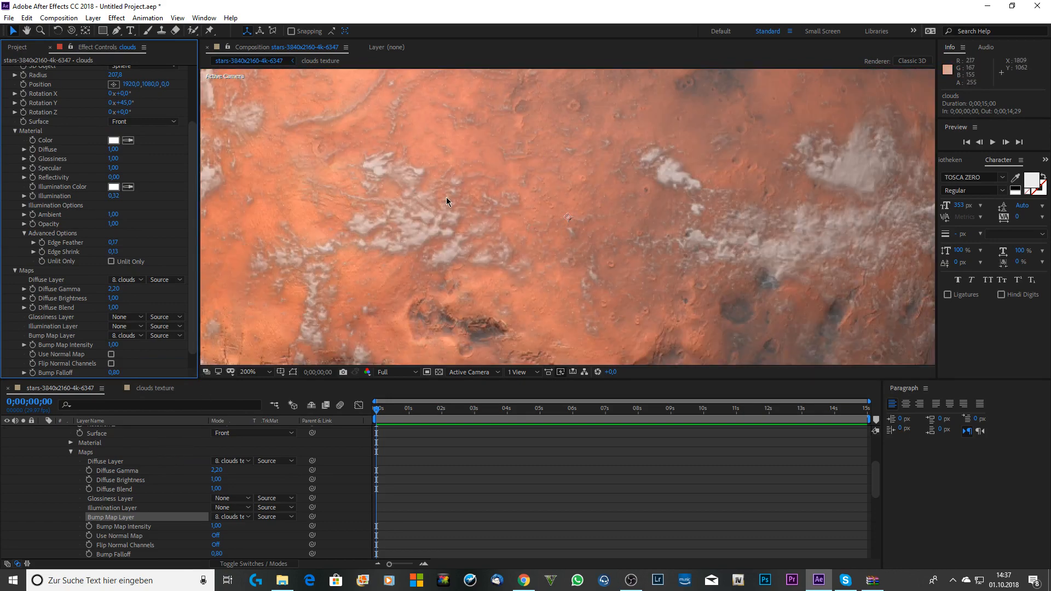
pyautogui.press(',')
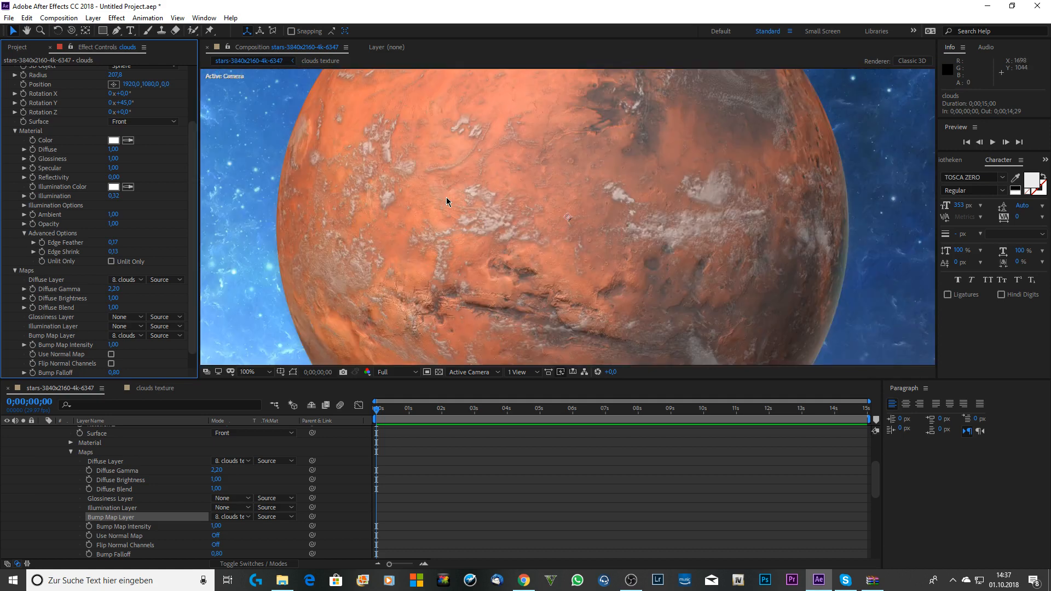
pyautogui.press(',')
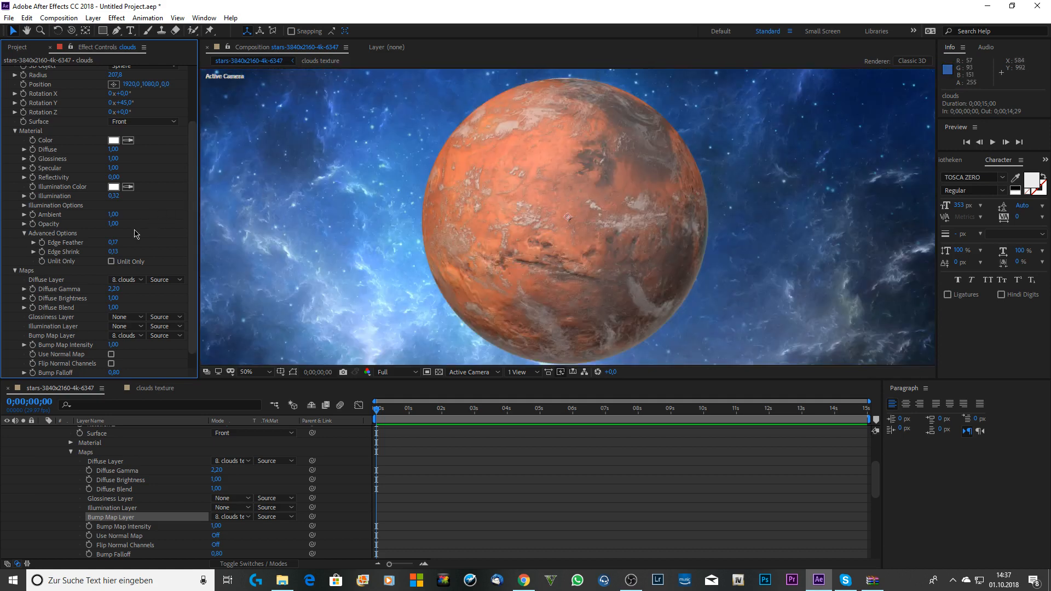
pyautogui.scroll(1, 139, 227)
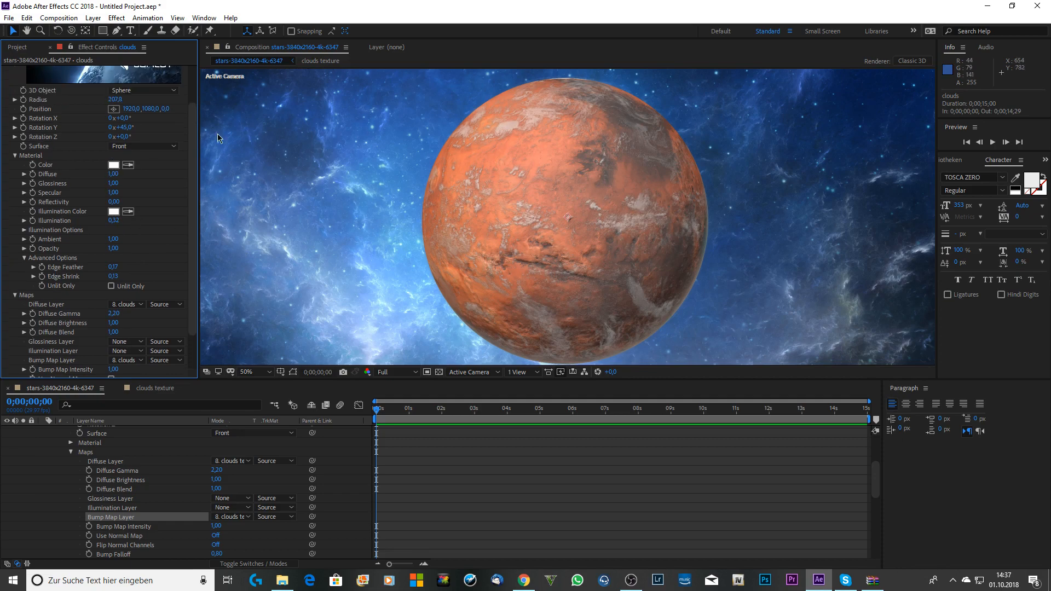
# Rotate the clouds orb around the Y axis to 64°.
pyautogui.moveTo(126, 127); pyautogui.dragTo(213, 132)
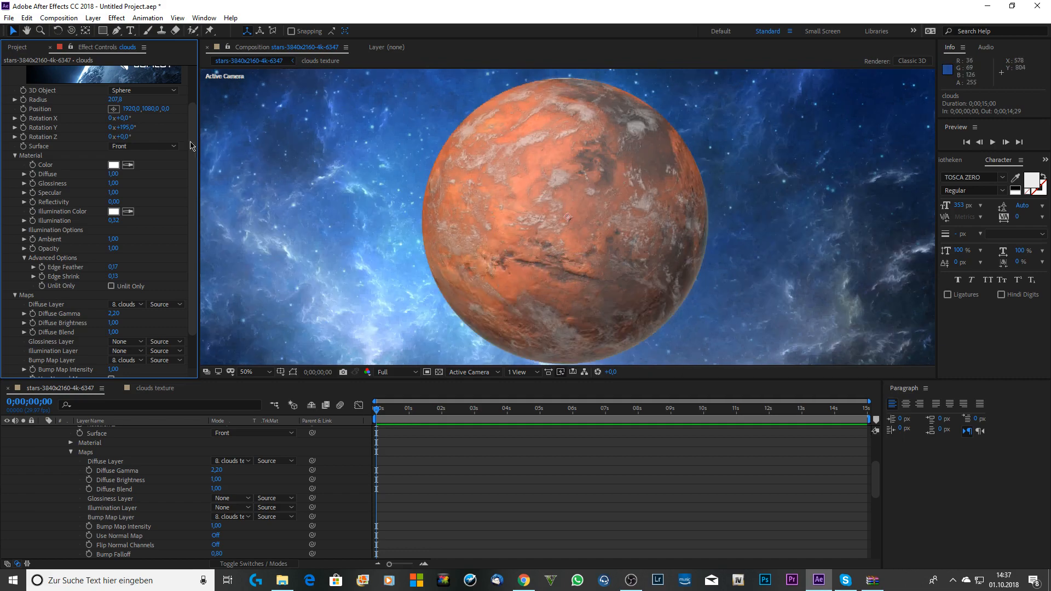
pyautogui.moveTo(127, 128); pyautogui.dragTo(60, 133)
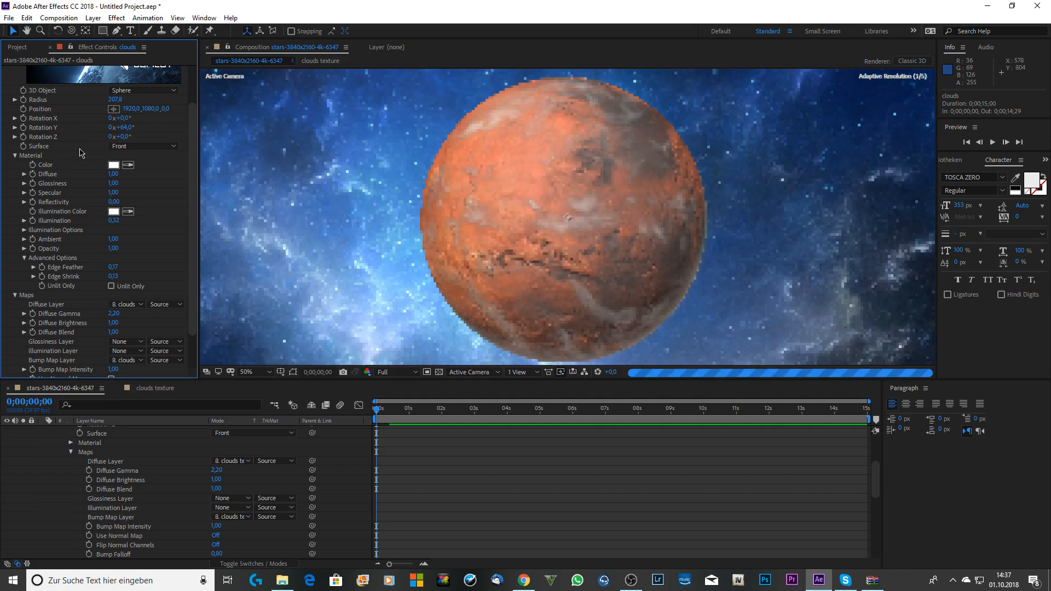
pyautogui.press(',')
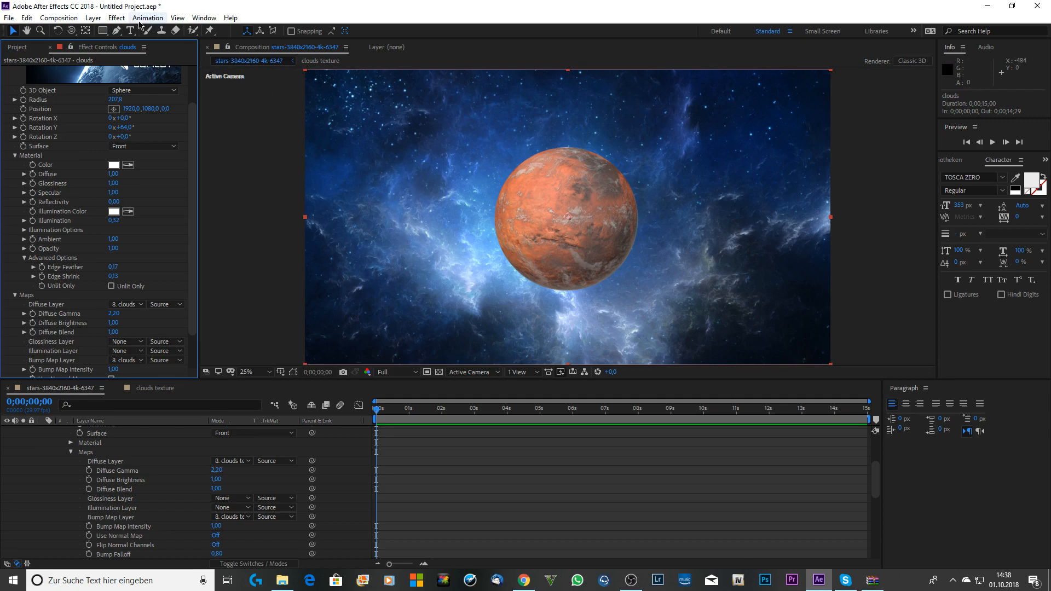
# Create a new white parallel light with Casts Shadows enabled.
pyautogui.click(87, 19)
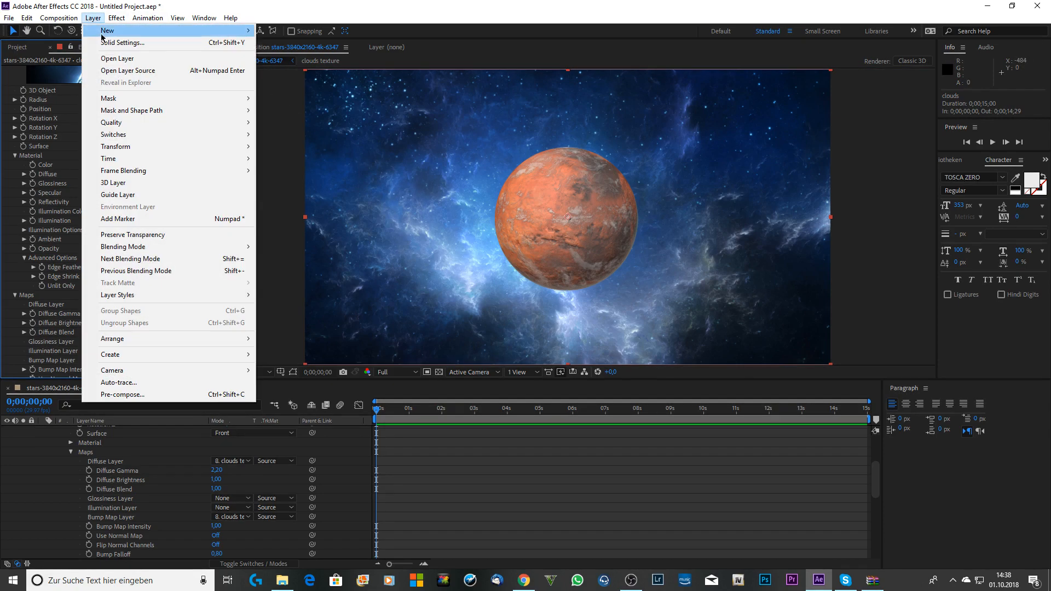
pyautogui.moveTo(118, 31)
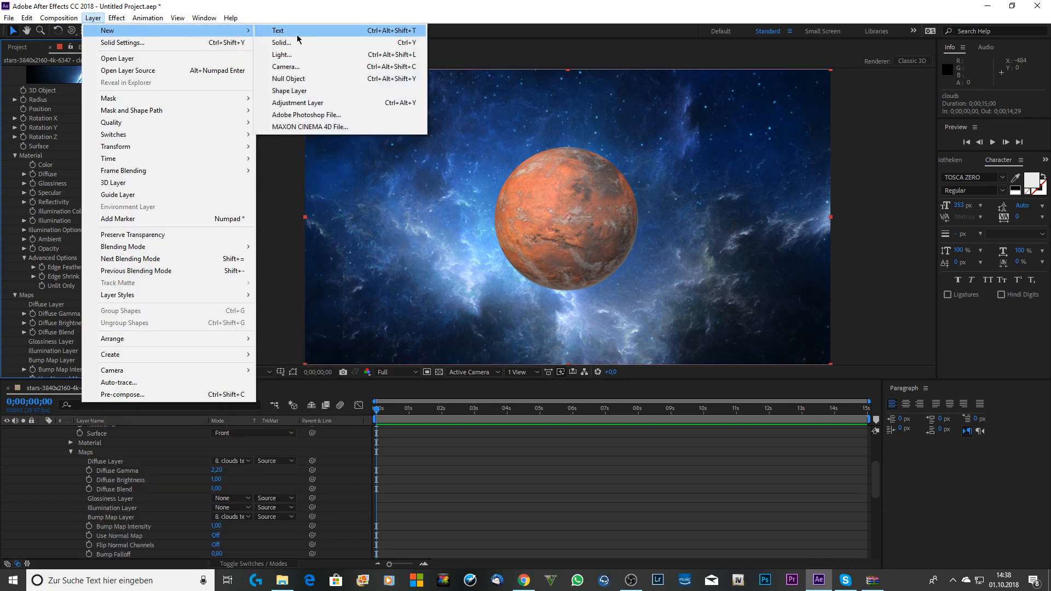
pyautogui.click(318, 55)
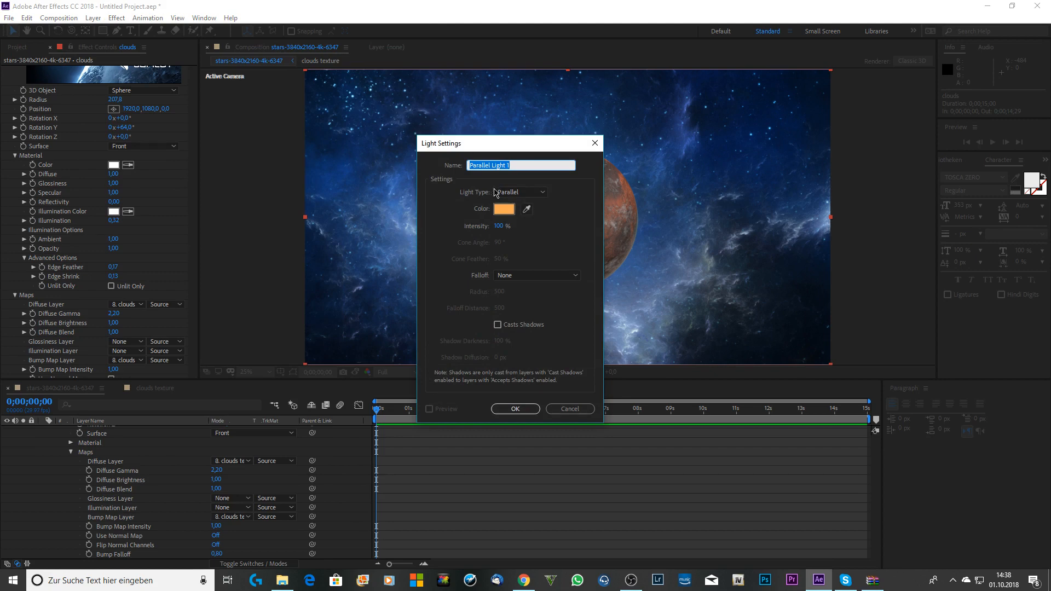
pyautogui.click(504, 212)
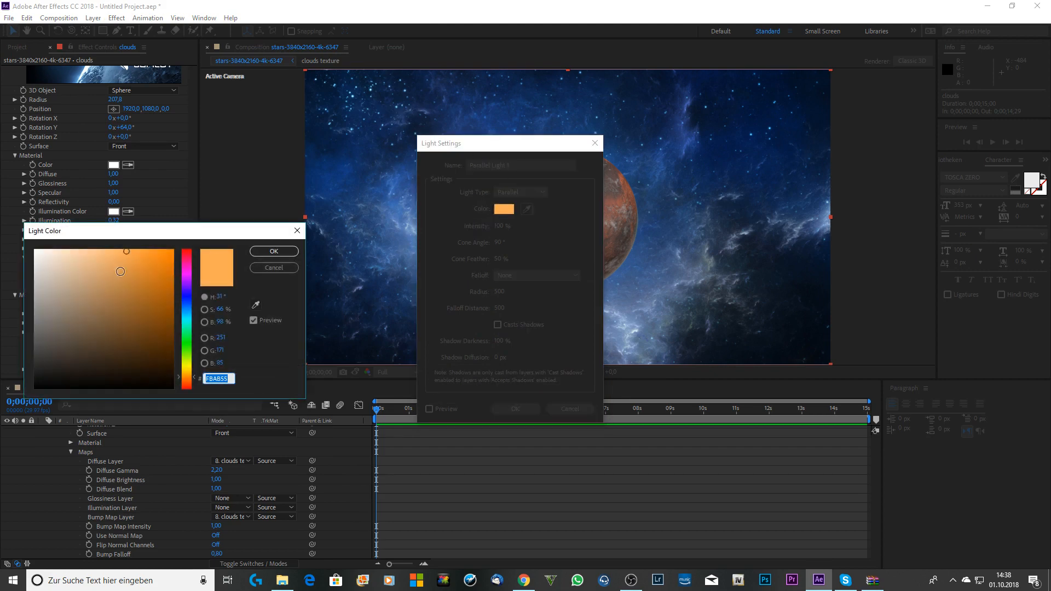
pyautogui.moveTo(58, 274); pyautogui.dragTo(2, 247)
pyautogui.click(274, 250)
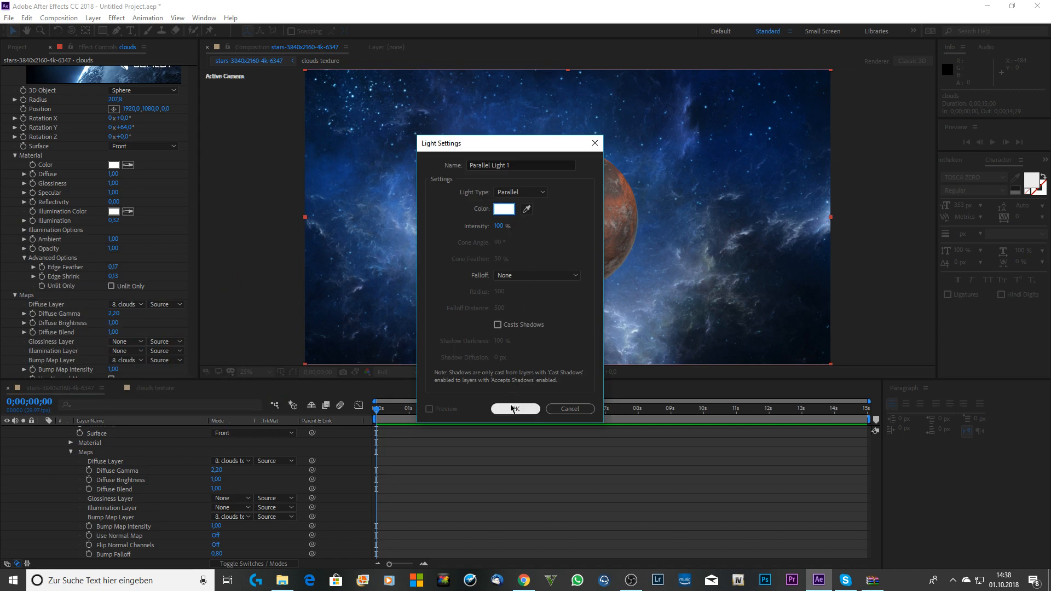
pyautogui.click(498, 324)
pyautogui.click(516, 409)
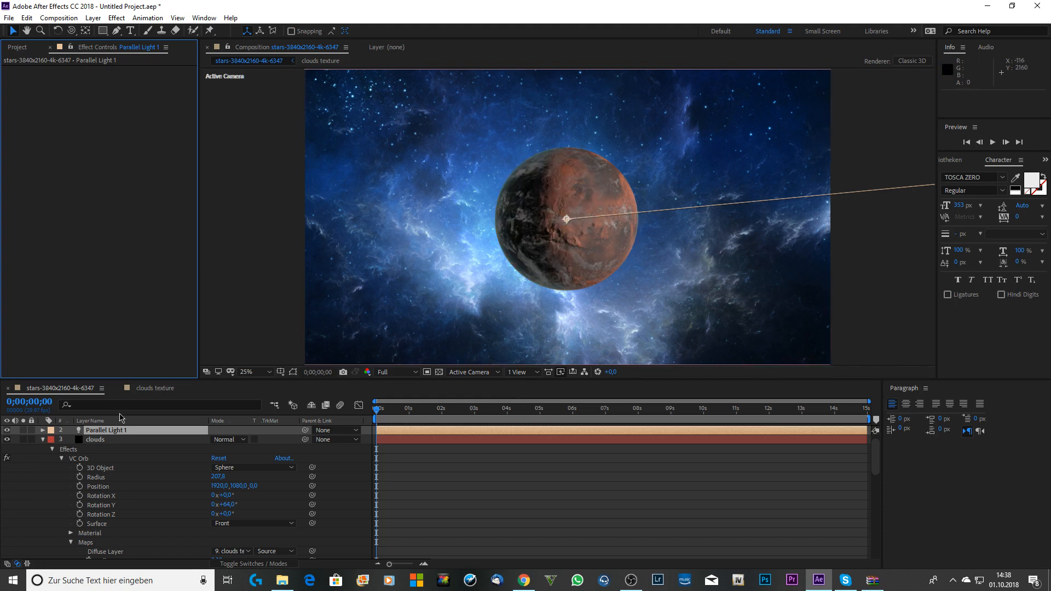
# Collapse the clouds layer and move the parallel light's point of interest below the planet, to about 1804, 1886, 52.
pyautogui.click(43, 439)
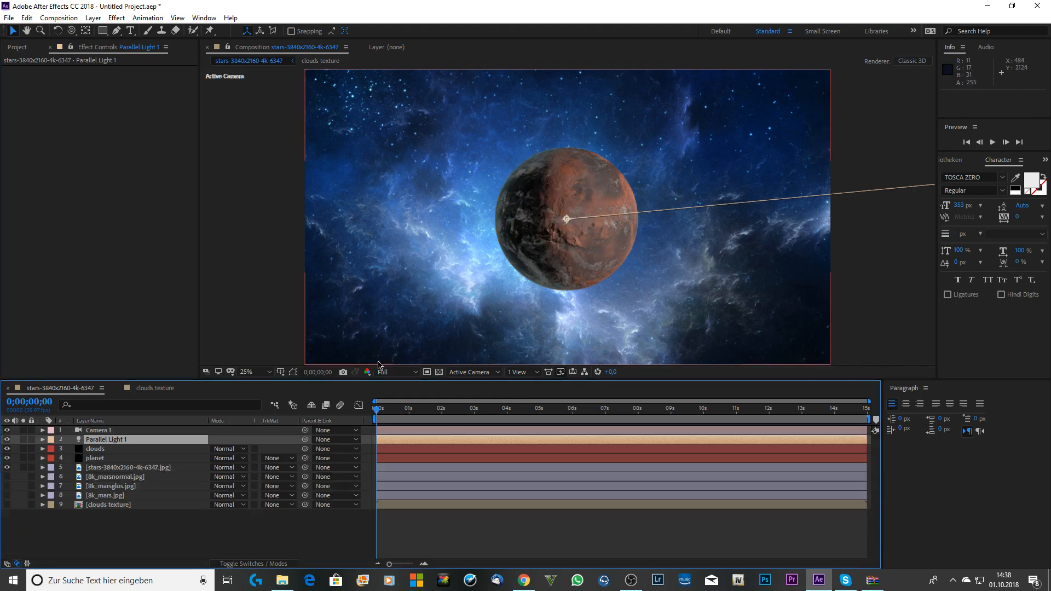
pyautogui.moveTo(567, 222); pyautogui.dragTo(604, 253)
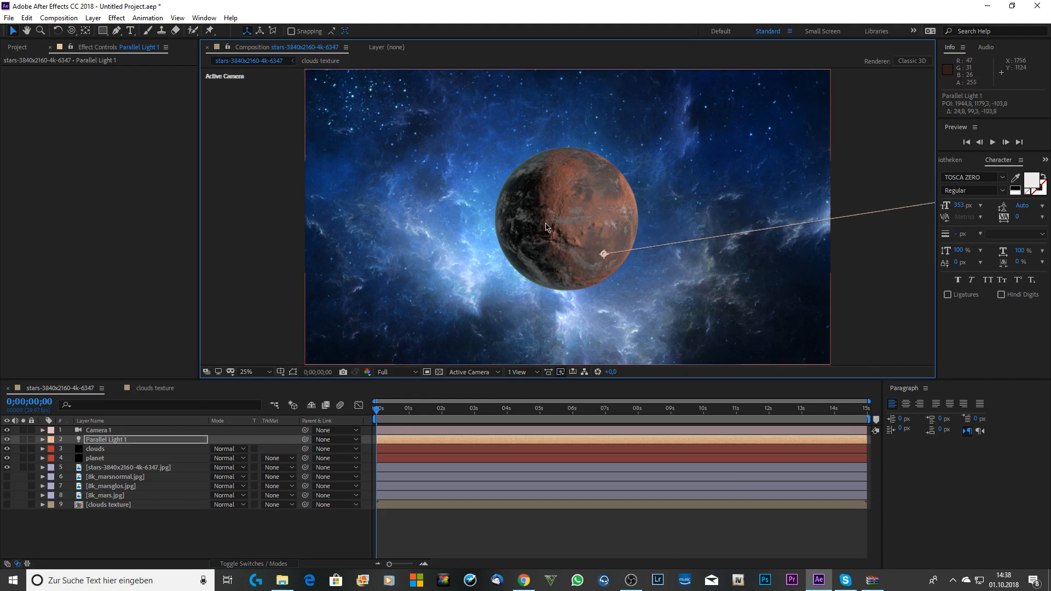
pyautogui.press(',')
pyautogui.moveTo(586, 236); pyautogui.dragTo(557, 355)
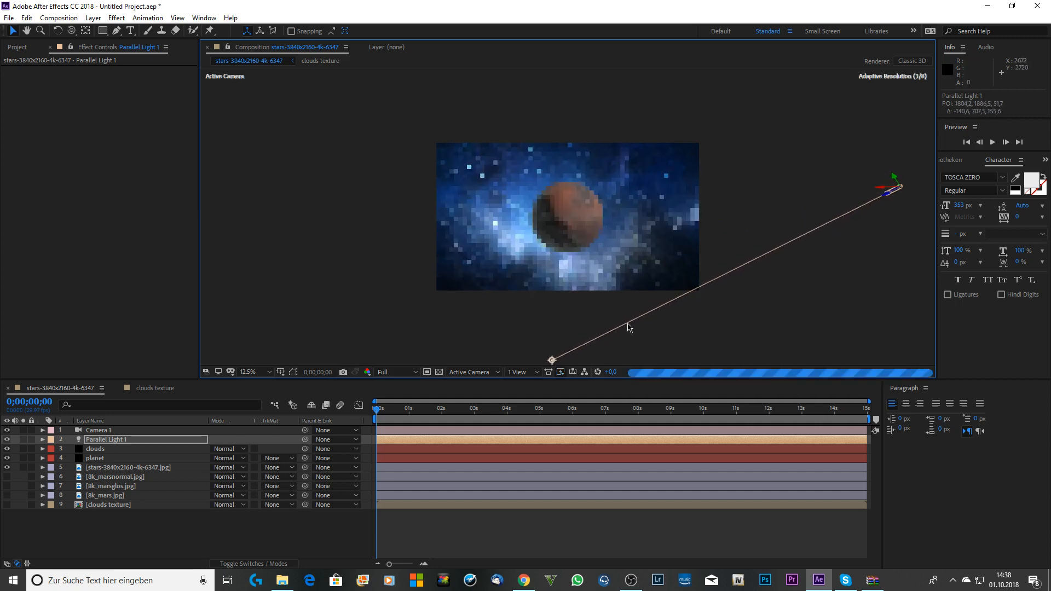
# Lower the composition's preview resolution to Third and examine the planet's shaded side.
pyautogui.click(404, 373)
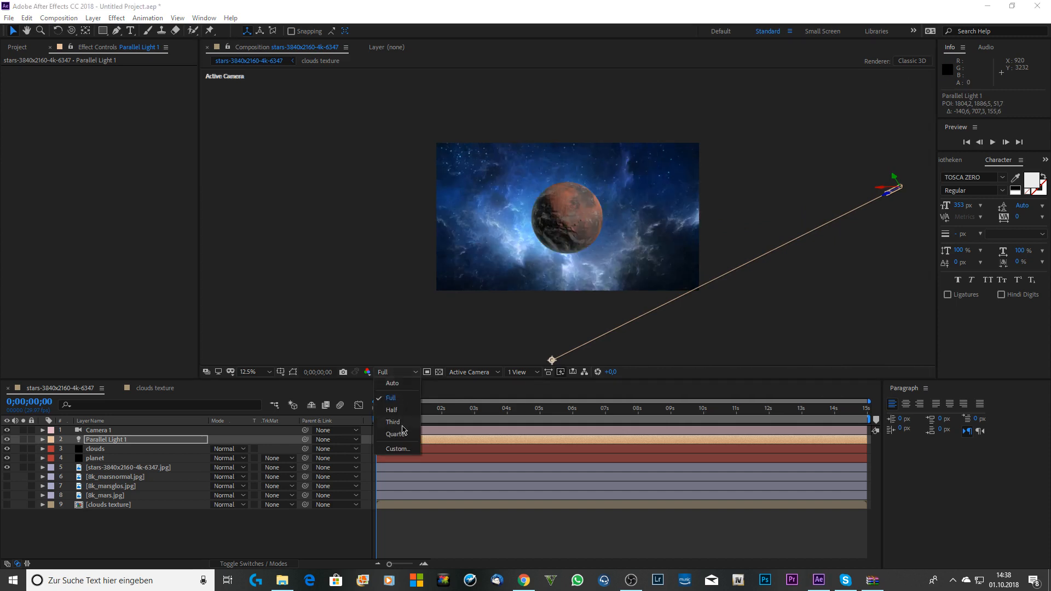
pyautogui.click(402, 424)
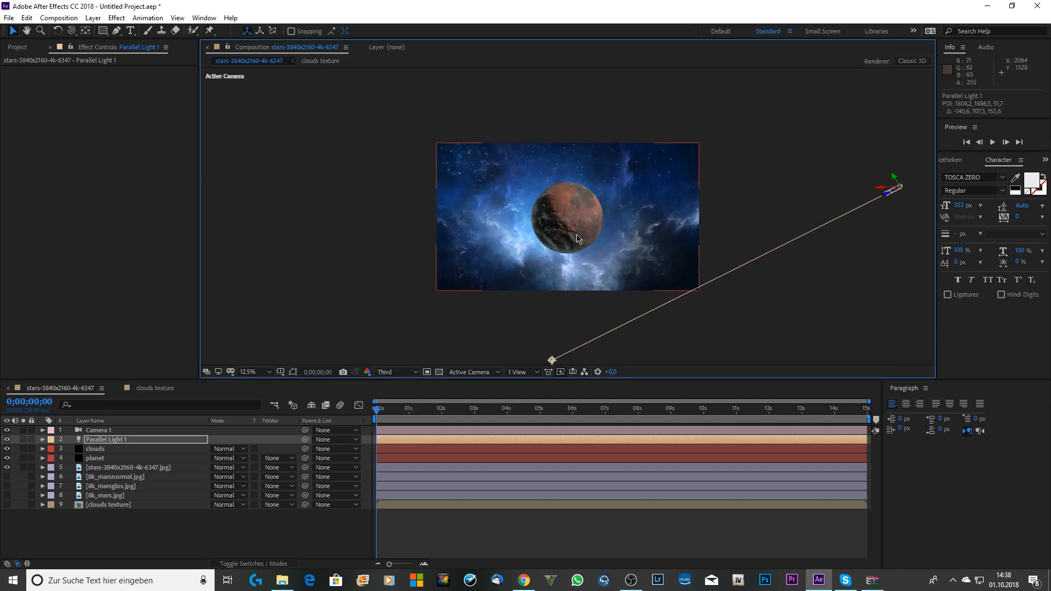
pyautogui.scroll(3, 574, 235)
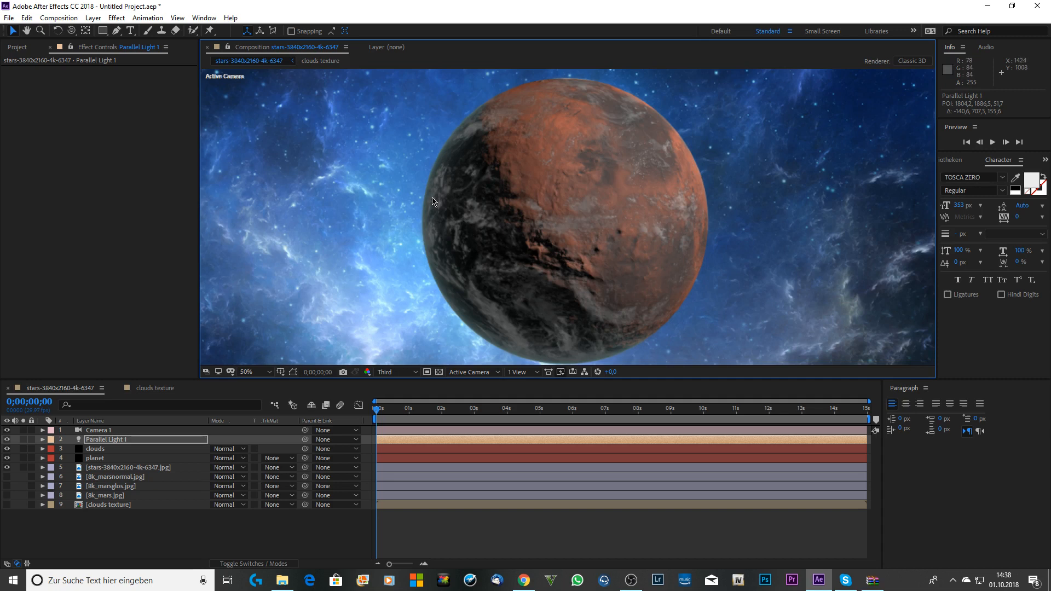
# Set Shadow/Light to 1.00 in the clouds orb's Illumination Options.
pyautogui.click(111, 450)
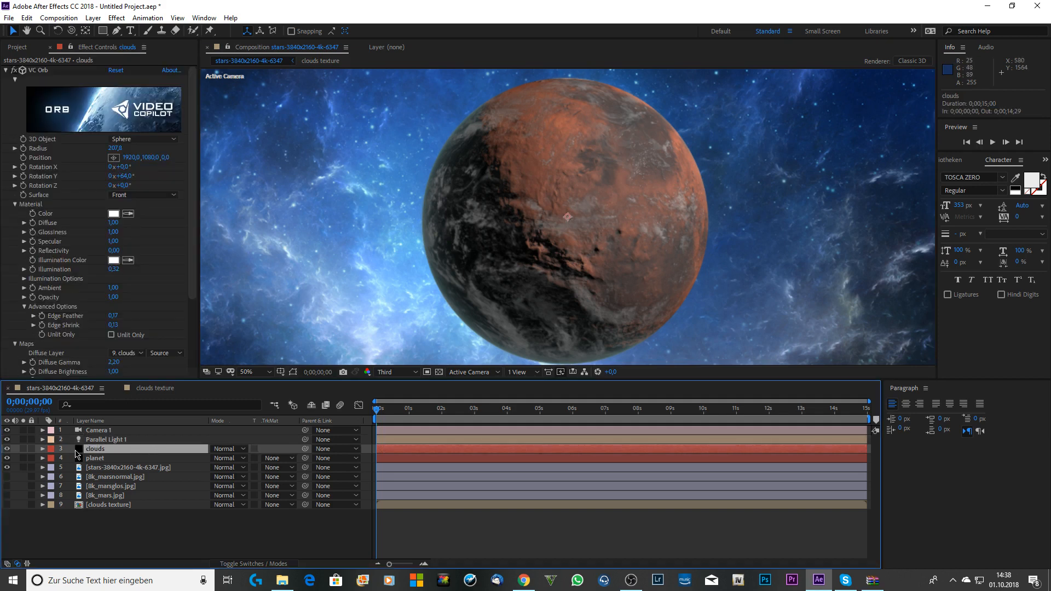
pyautogui.click(24, 278)
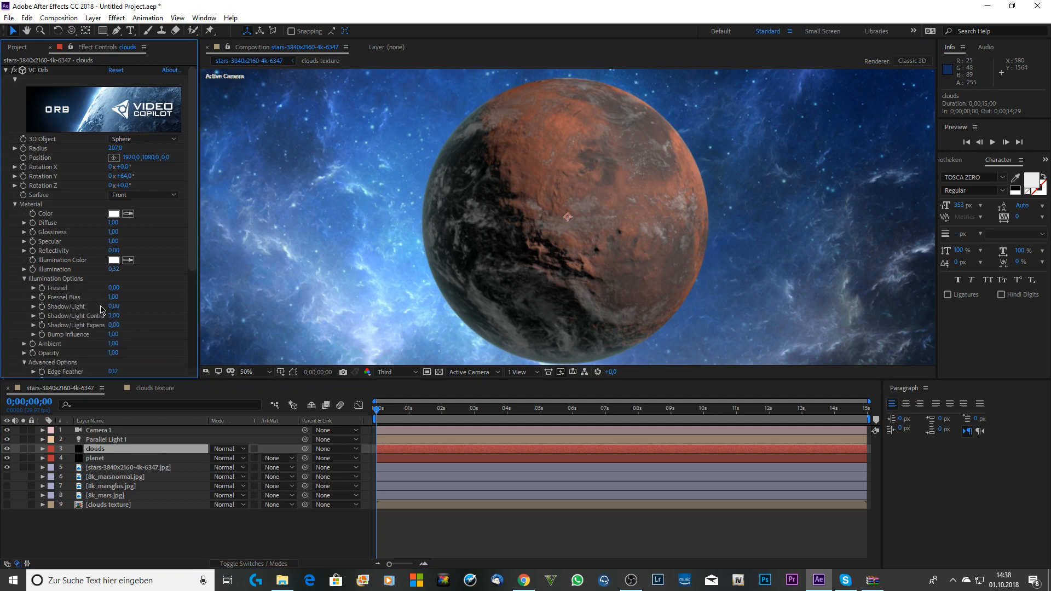
pyautogui.moveTo(108, 307); pyautogui.dragTo(176, 313)
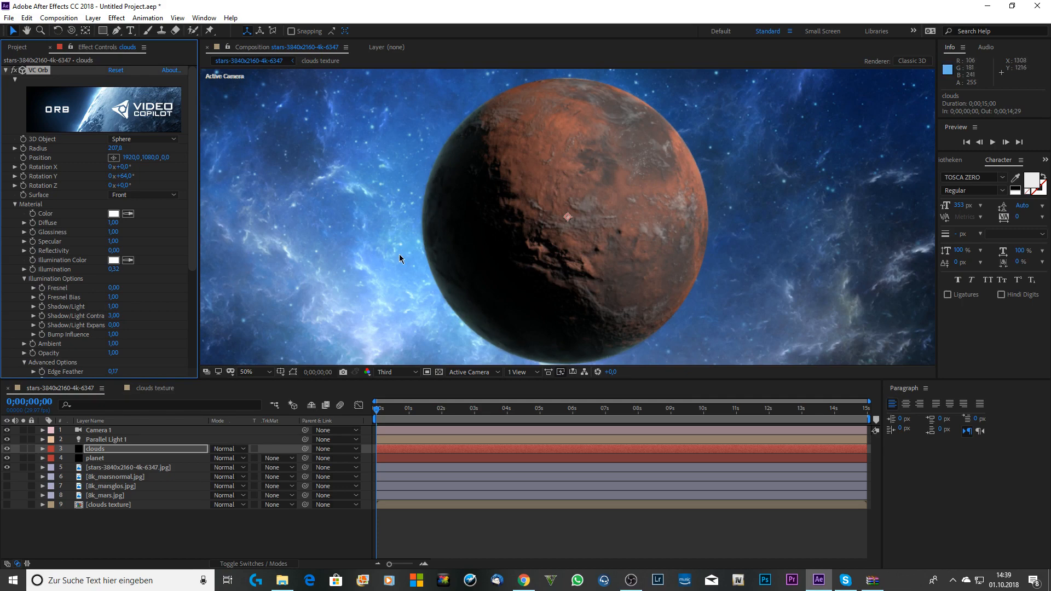
# Set the composition's preview resolution to Full and examine the clouds on the lit and dark sides.
pyautogui.press(',')
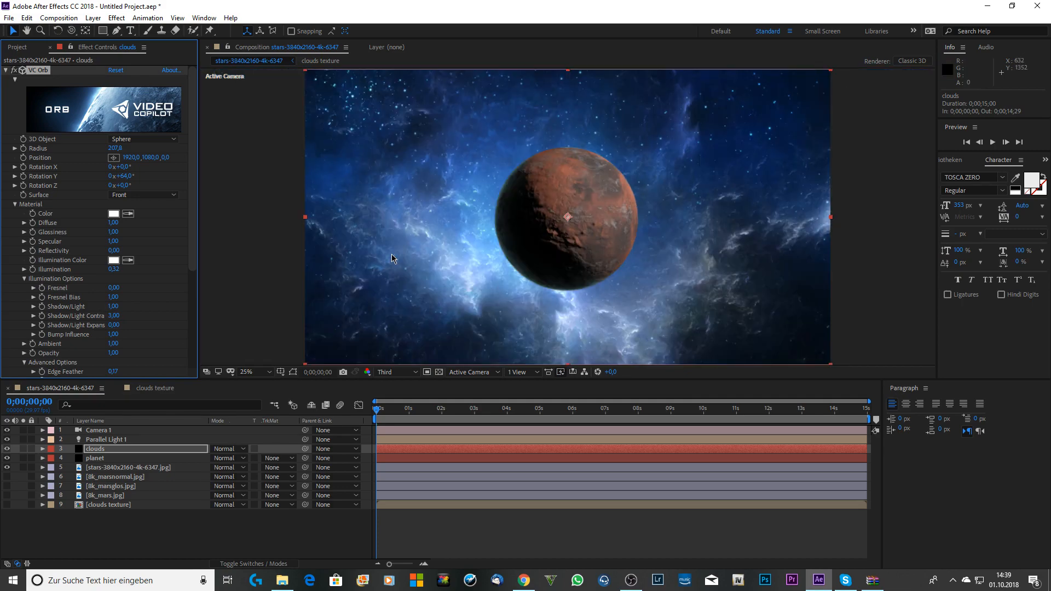
pyautogui.click(396, 372)
pyautogui.click(406, 398)
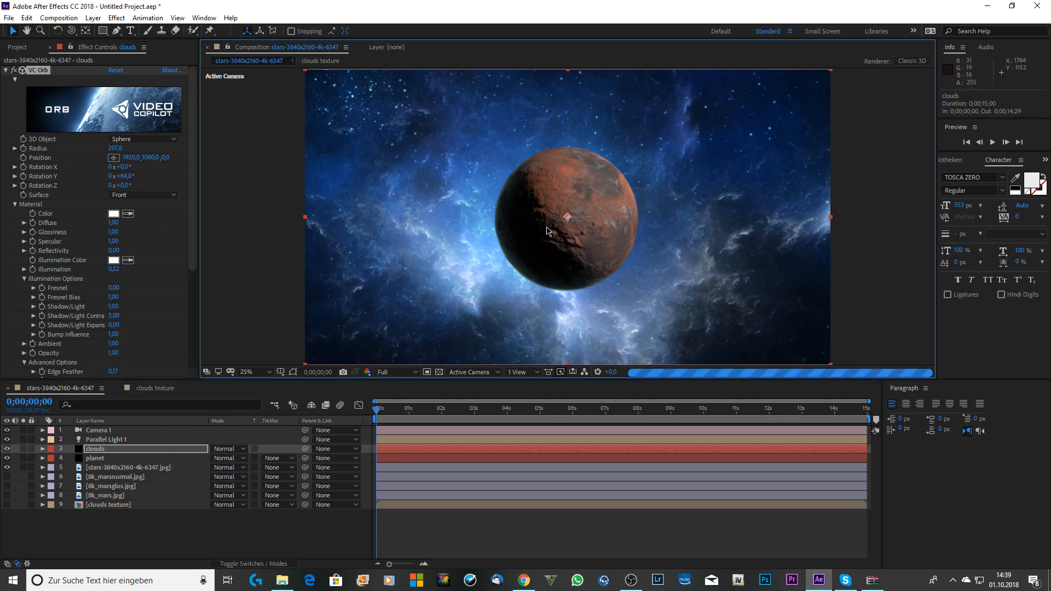
pyautogui.press('.')
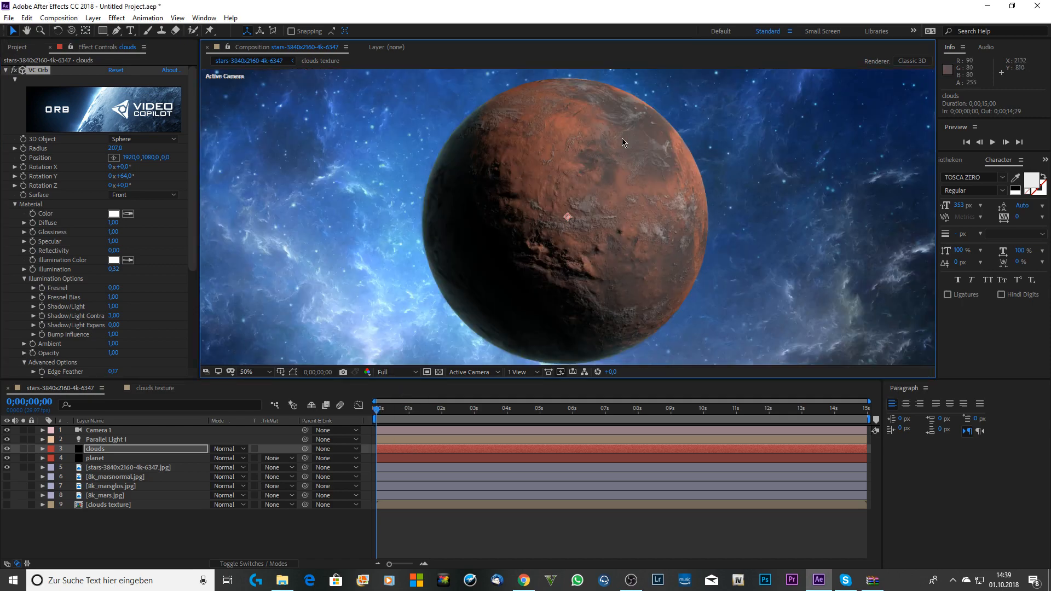
pyautogui.scroll(1, 521, 175)
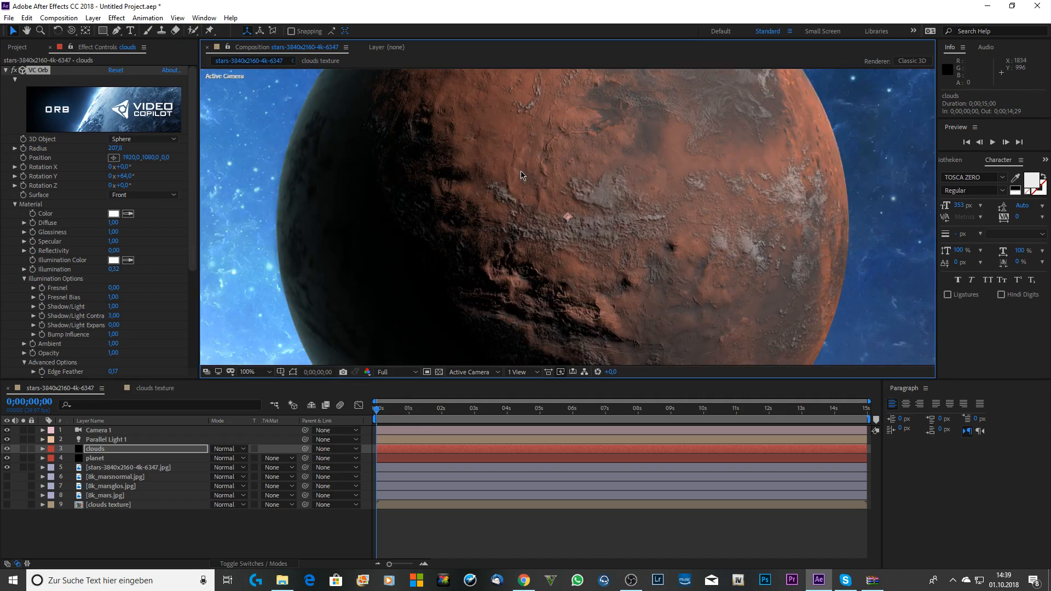
pyautogui.scroll(-1, 521, 175)
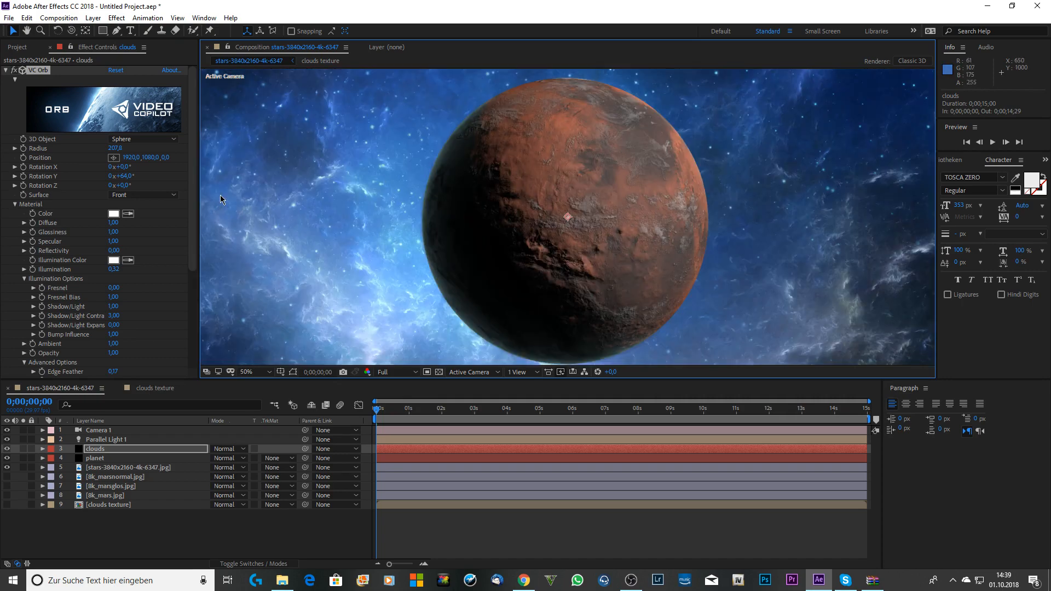
# Collapse the clouds orb's Maps settings and examine the sharpness of the cloud relief up close.
pyautogui.scroll(-5, 164, 263)
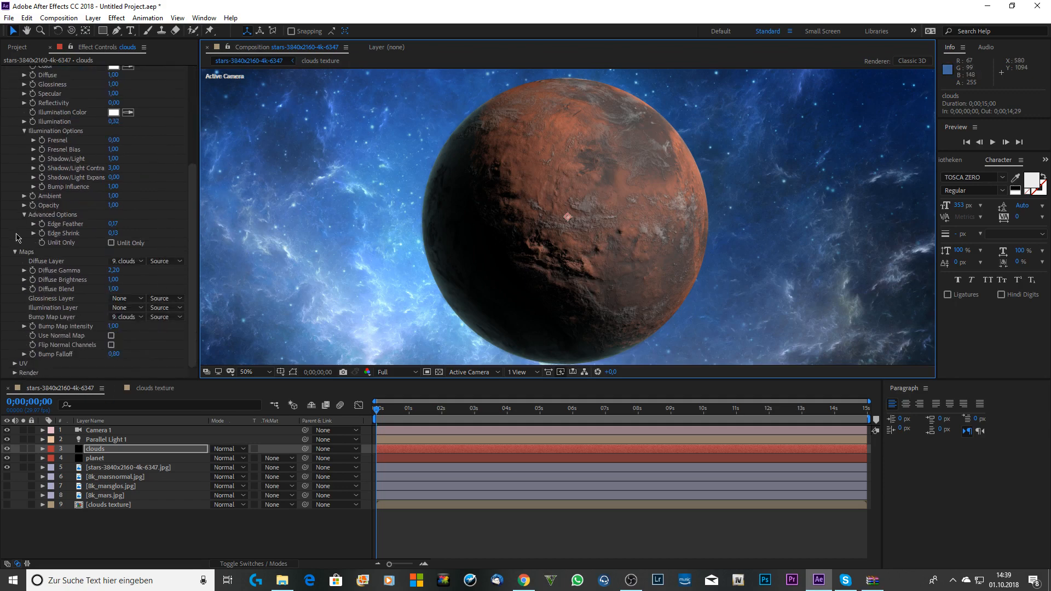
pyautogui.click(16, 253)
pyautogui.scroll(2, 20, 255)
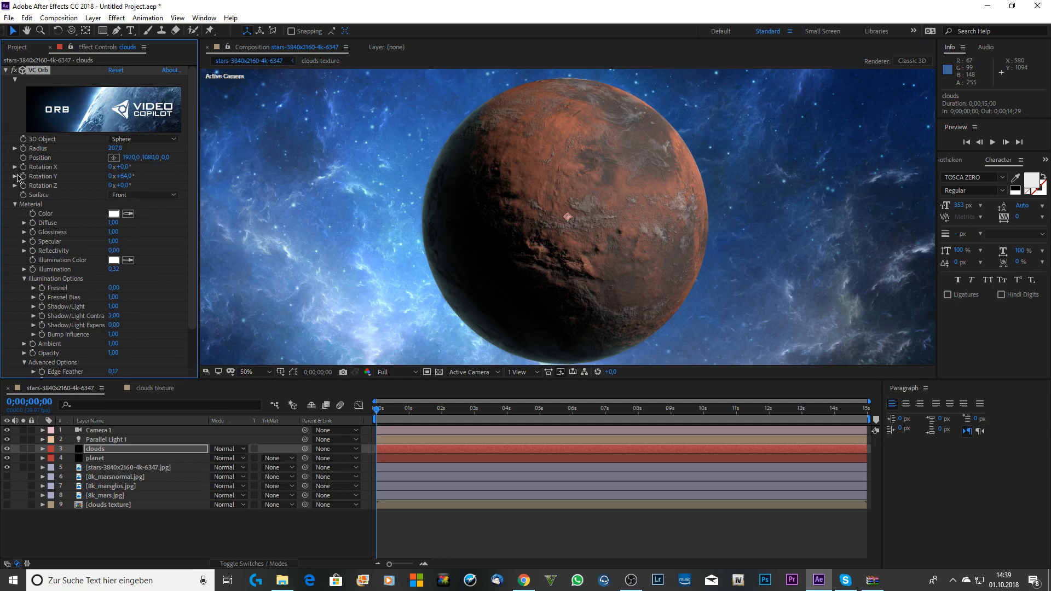
pyautogui.press('.')
pyautogui.press('.')
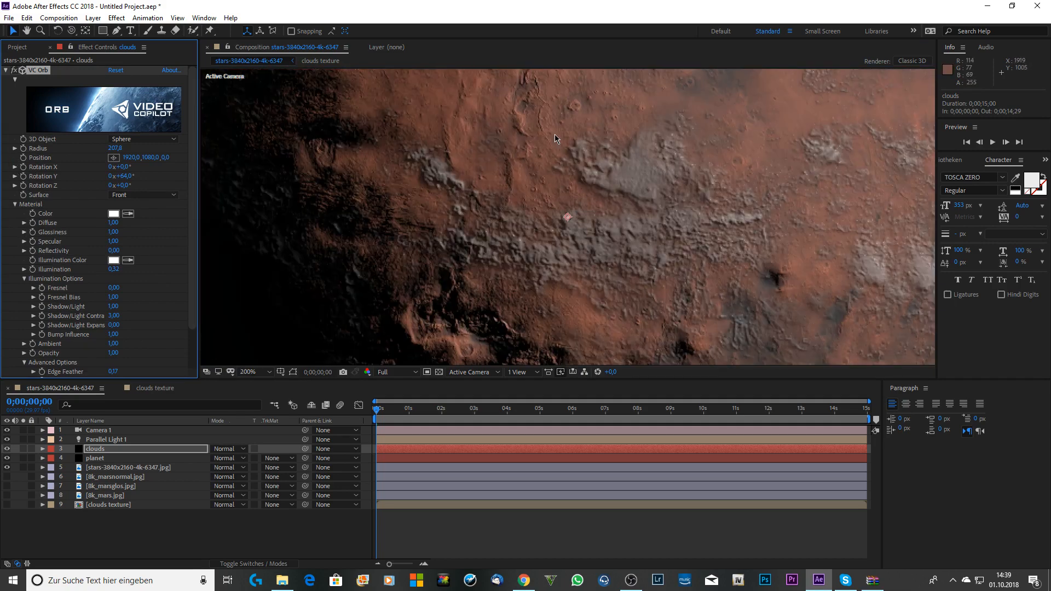
pyautogui.scroll(-2, 139, 261)
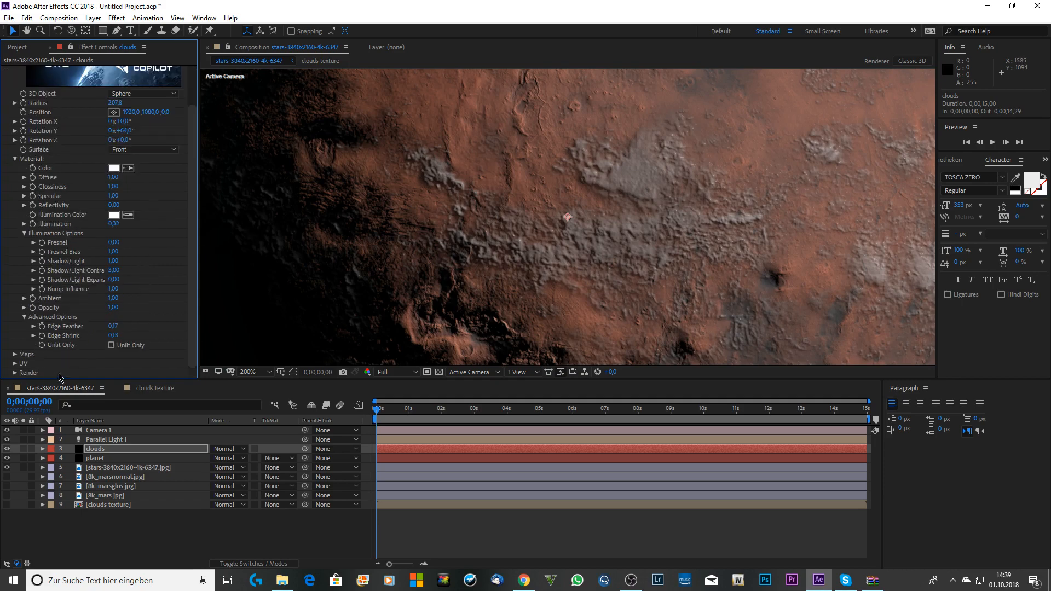
# Apply the Gaussian Blur effect to the clouds layer.
pyautogui.click(102, 449)
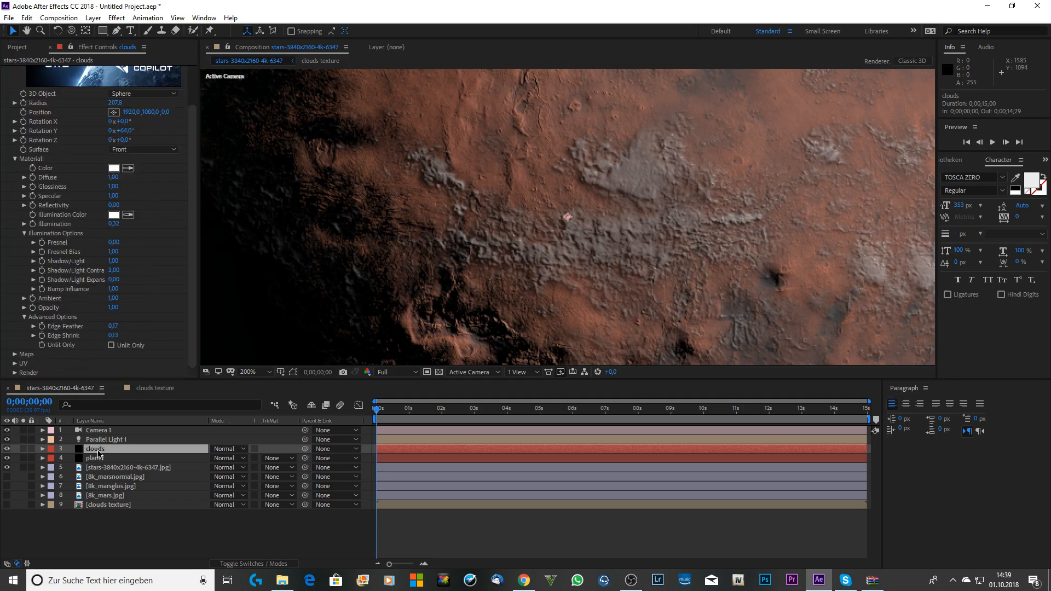
pyautogui.hotkey('ctrl', 'space')
pyautogui.write('g')
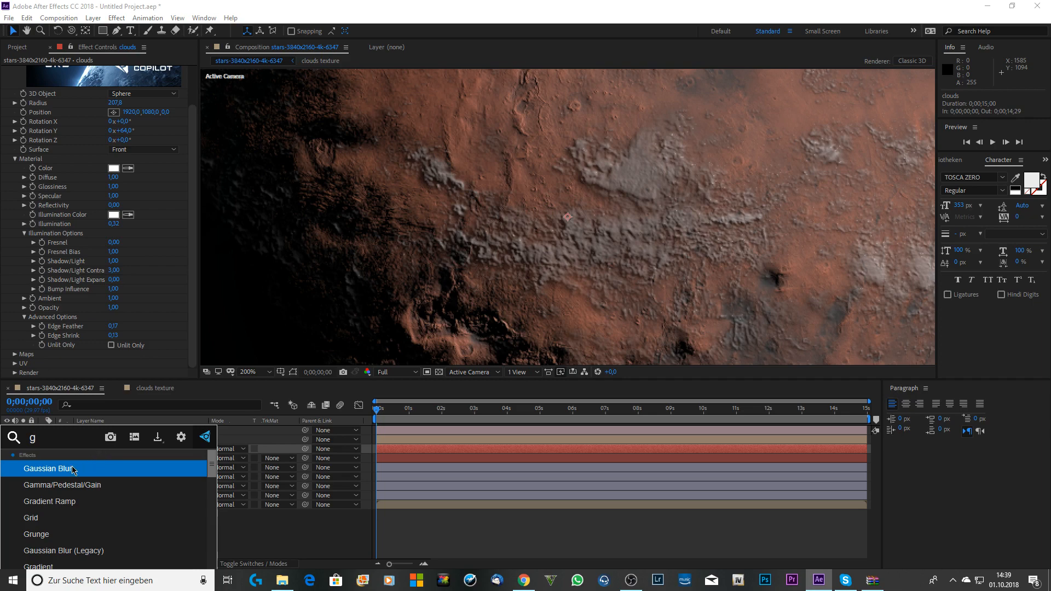
pyautogui.click(116, 18)
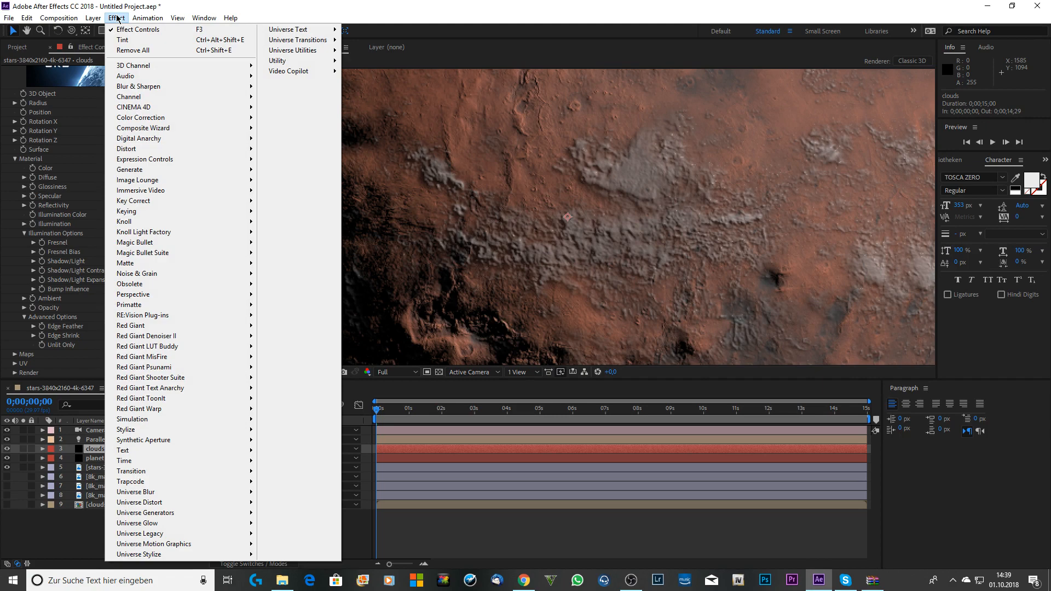
pyautogui.moveTo(169, 87)
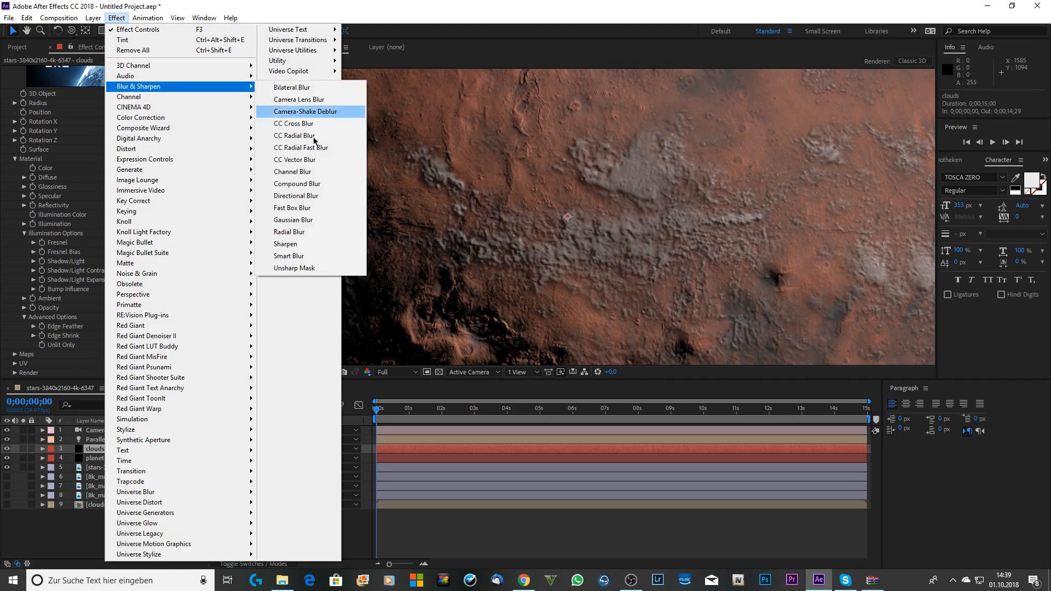
pyautogui.click(318, 219)
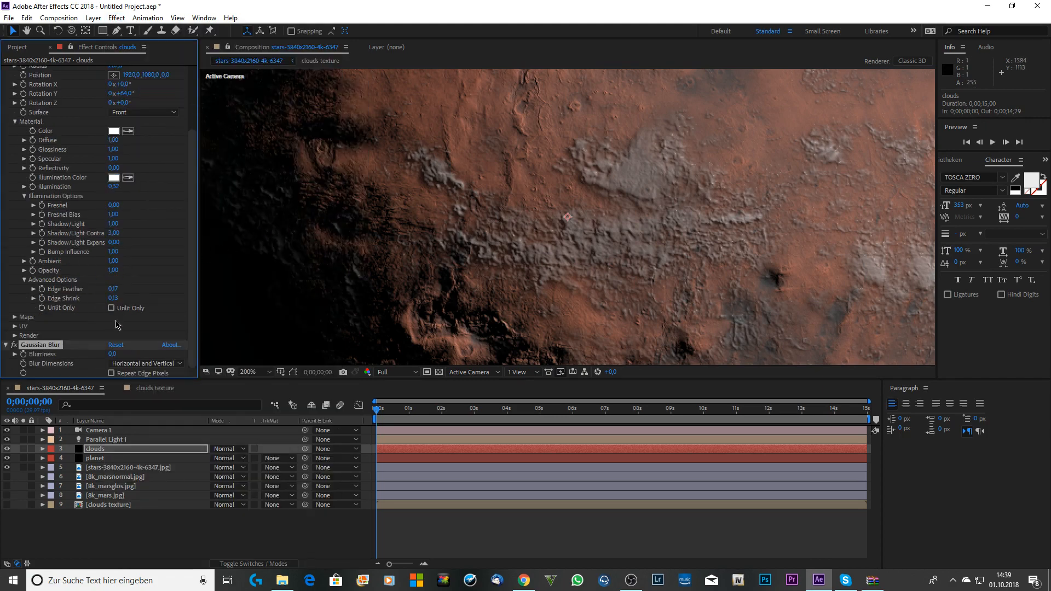
# Set the clouds layer's Gaussian Blur Blurriness to 3.1, checking the softness against the whole planet.
pyautogui.moveTo(113, 354)
pyautogui.mouseDown()
pyautogui.moveTo(140, 358)
pyautogui.moveTo(108, 356)
pyautogui.mouseUp()
pyautogui.scroll(-4, 349, 231)
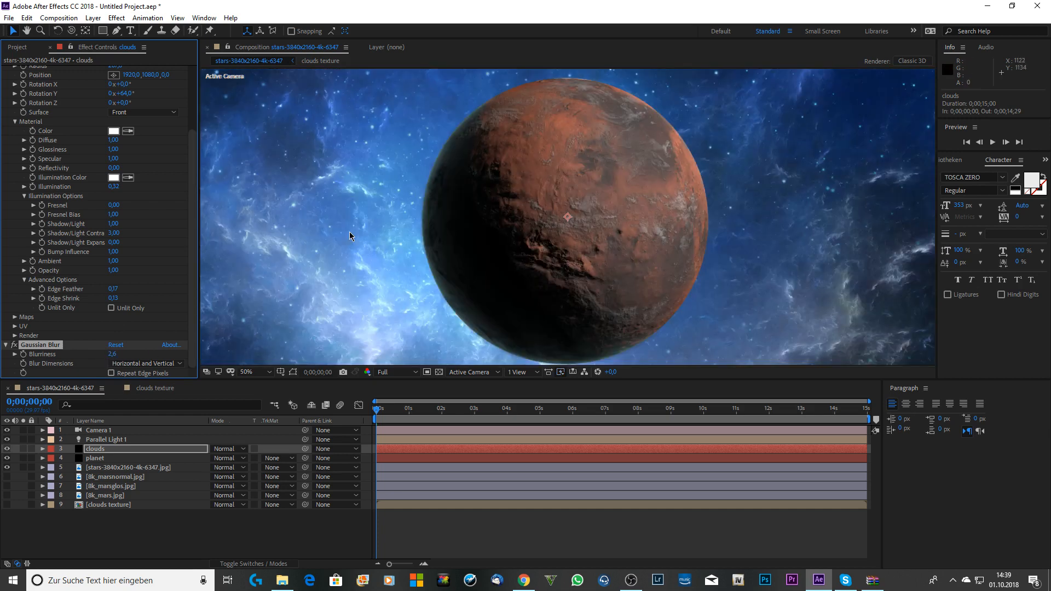
pyautogui.scroll(2, 349, 232)
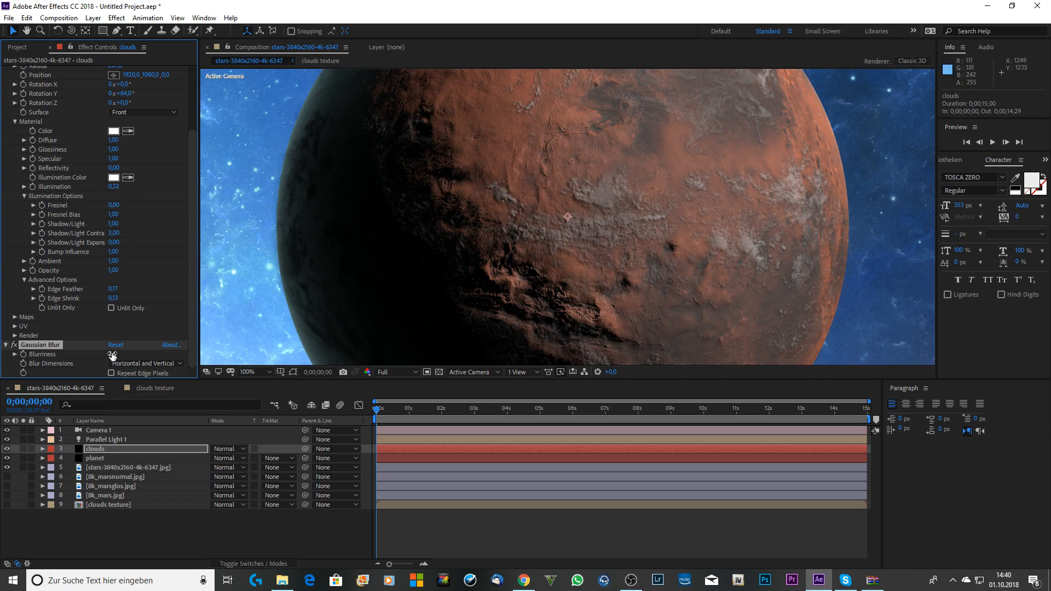
pyautogui.moveTo(113, 357); pyautogui.dragTo(115, 357)
pyautogui.press(',')
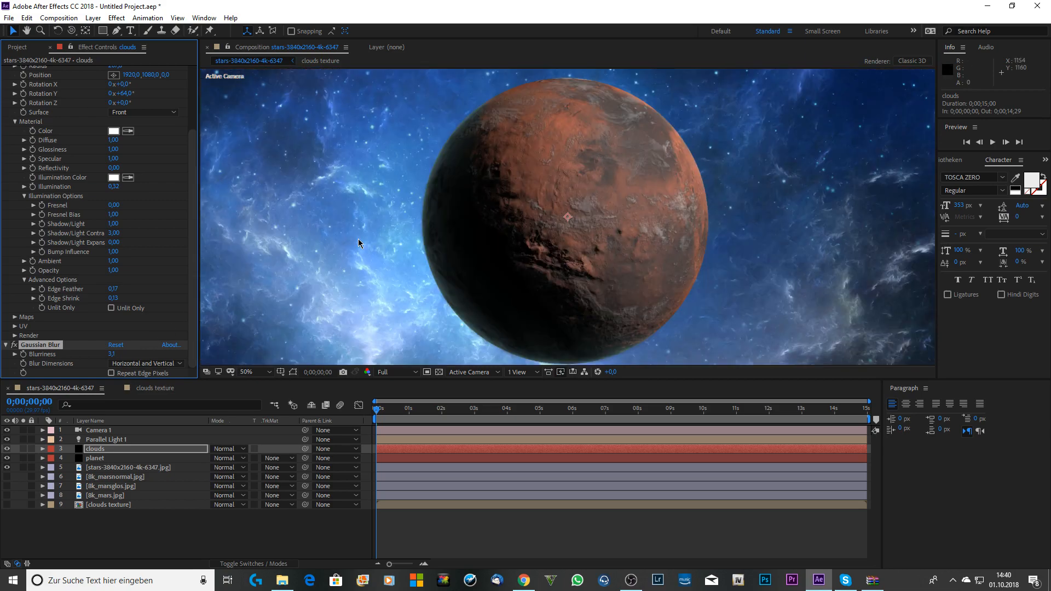
# Hide and show the stars layer to compare the whole planet with and without the background.
pyautogui.press(',')
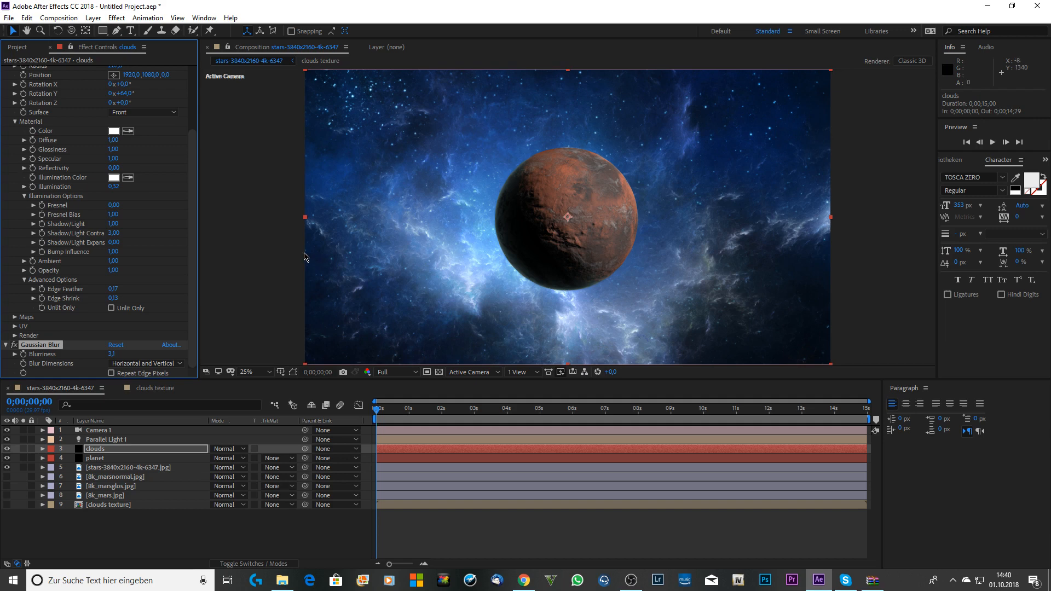
pyautogui.click(7, 467)
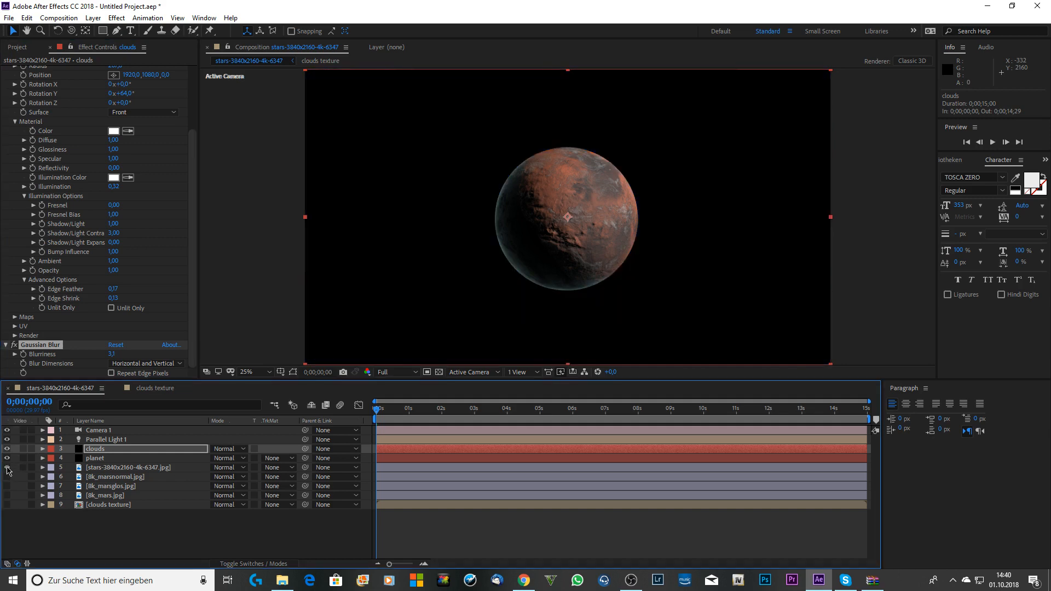
pyautogui.click(7, 467)
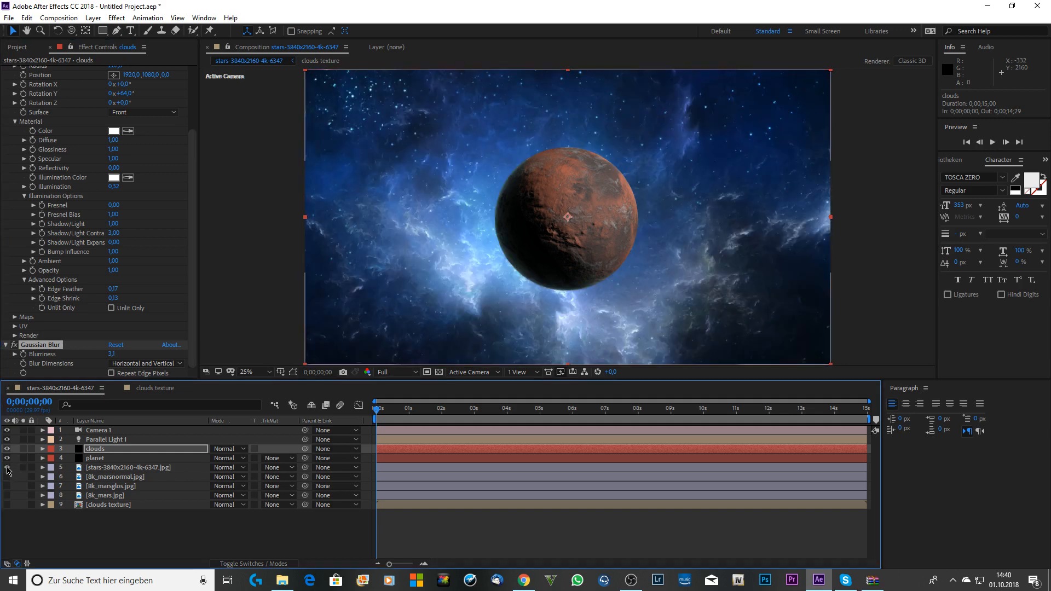
# Apply the 4-Color Gradient effect to the stars image layer.
pyautogui.click(96, 468)
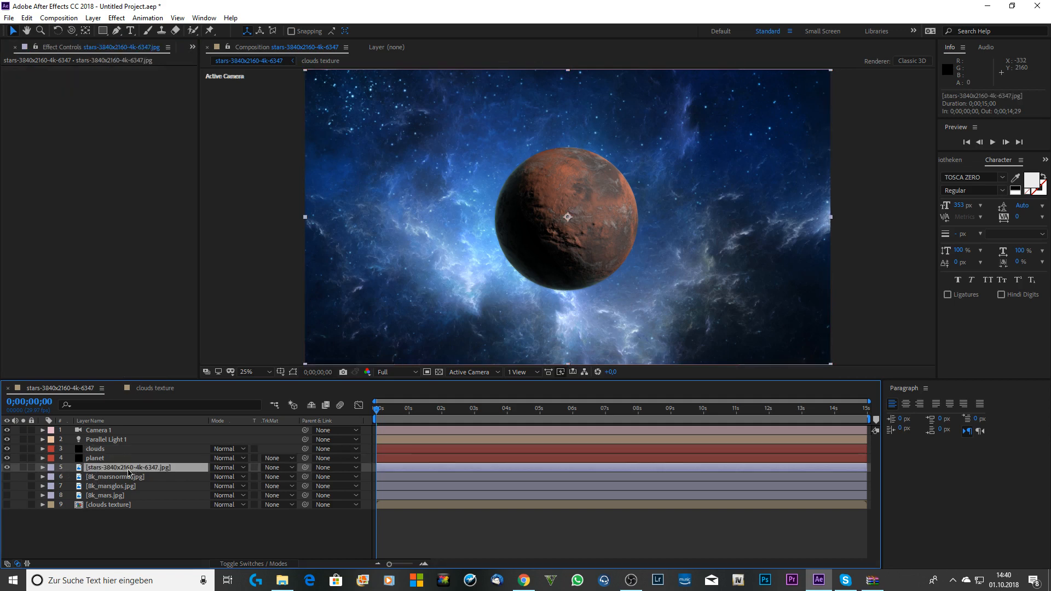
pyautogui.hotkey('ctrl', 'space')
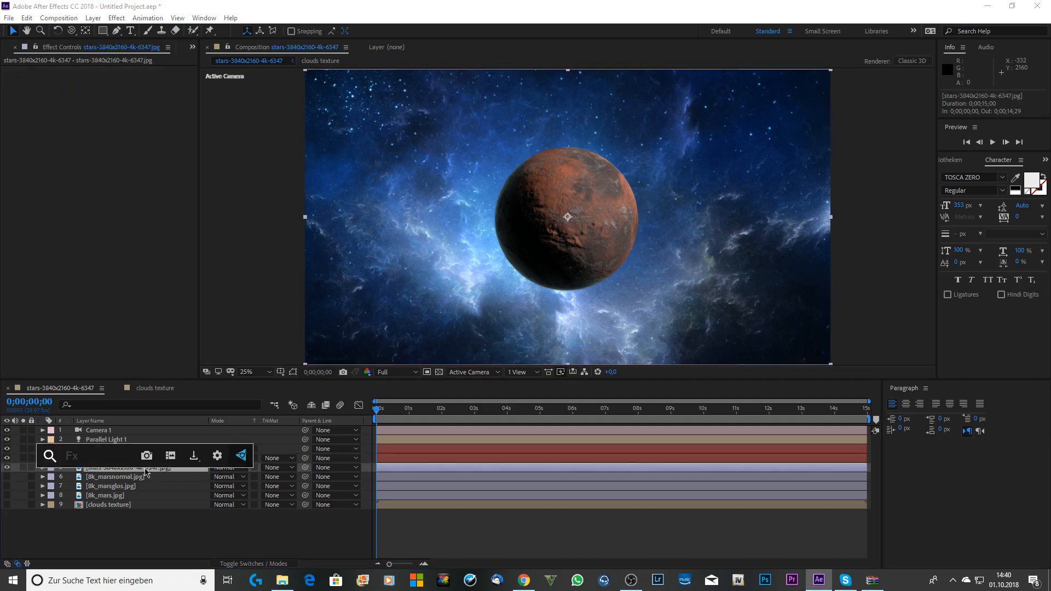
pyautogui.write('4')
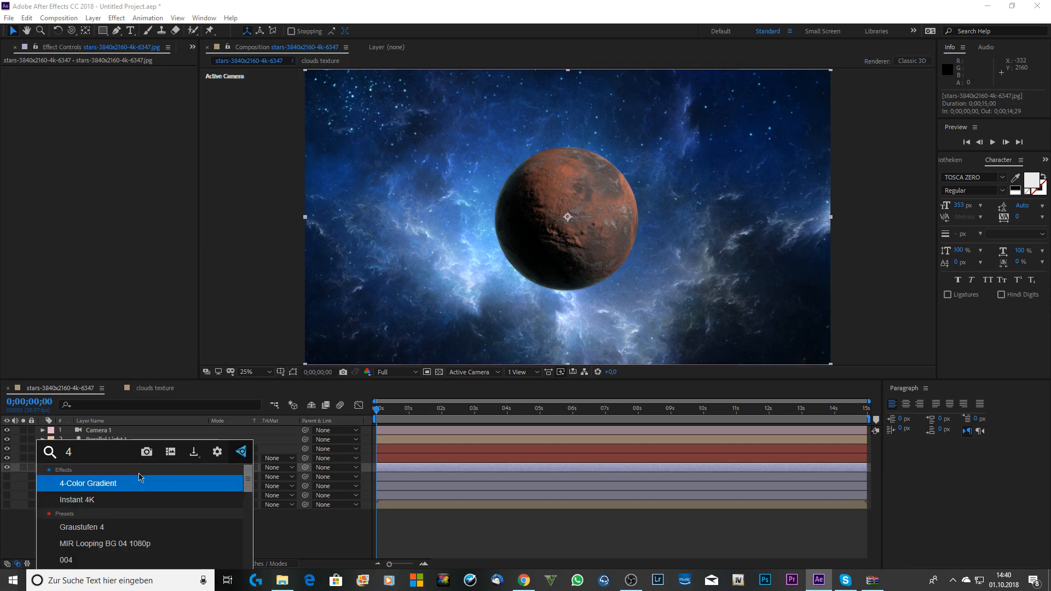
pyautogui.click(129, 487)
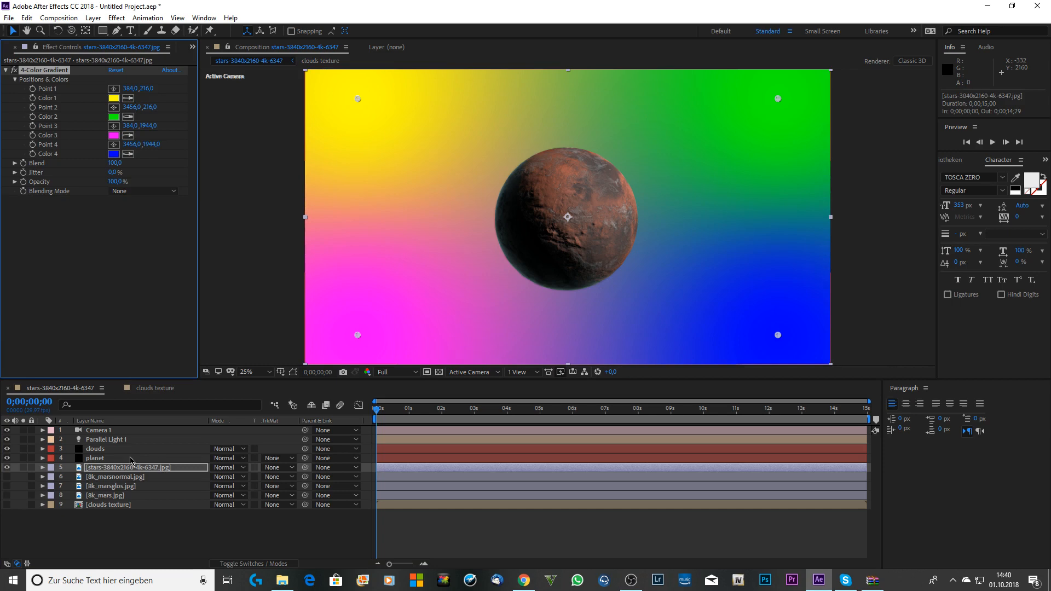
# Try the gradient's Saturation blending mode, switch it to Lighten, and reduce the gradient's opacity to 34%.
pyautogui.click(151, 191)
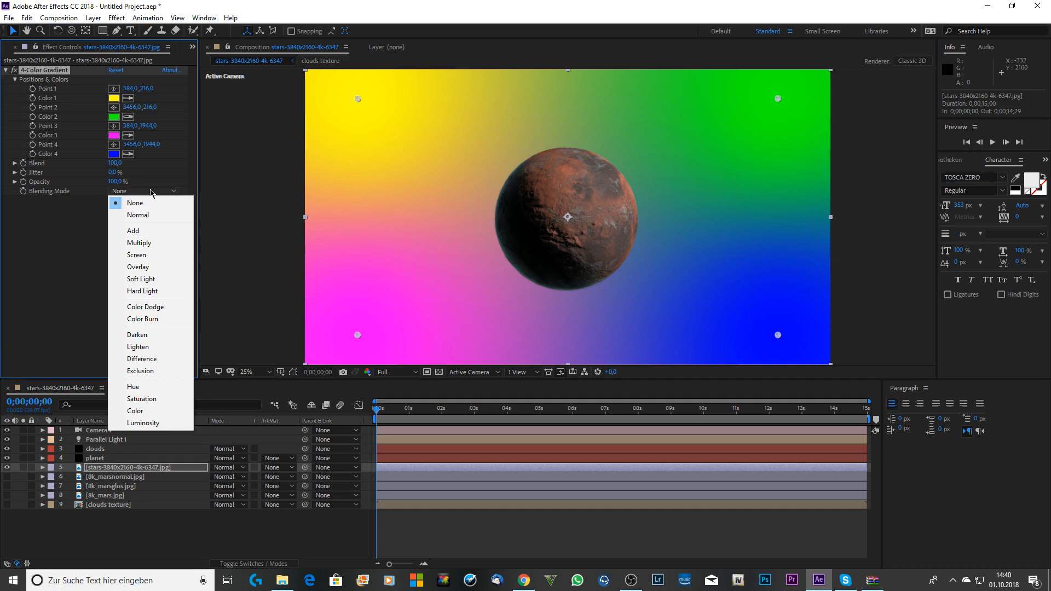
pyautogui.click(141, 399)
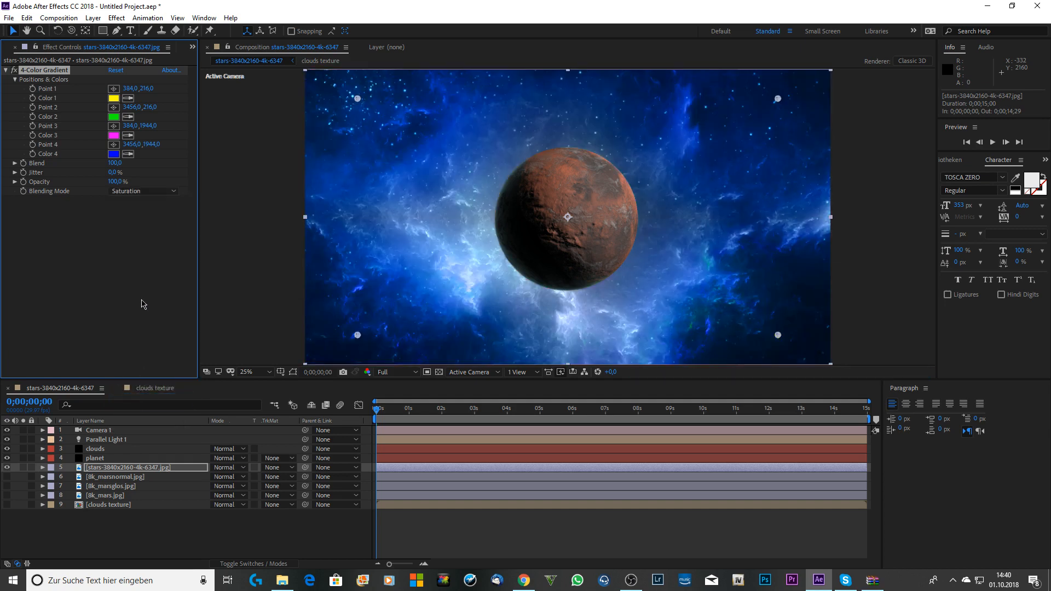
pyautogui.click(143, 192)
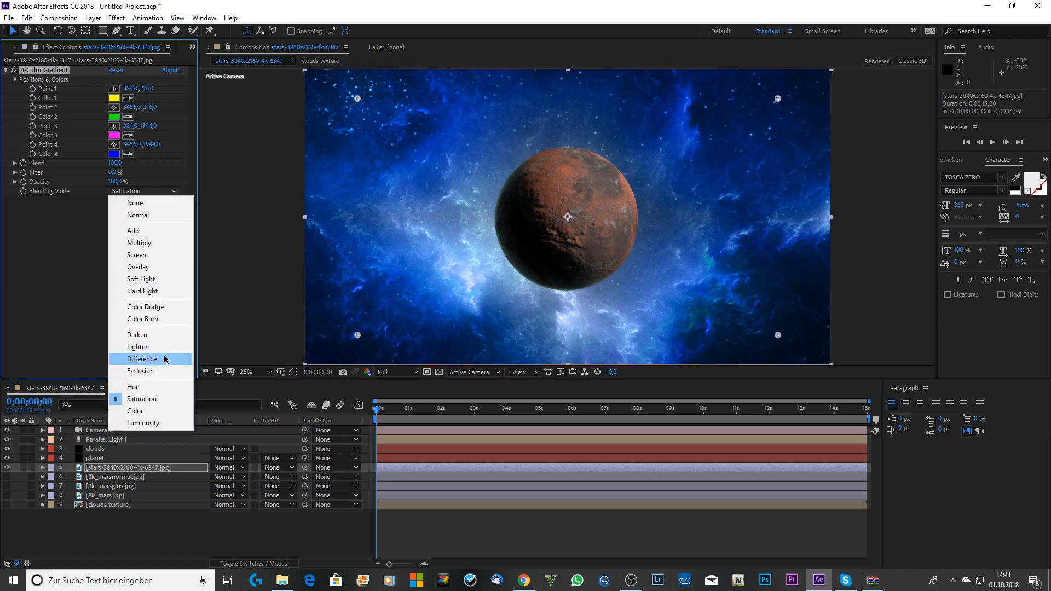
pyautogui.click(143, 347)
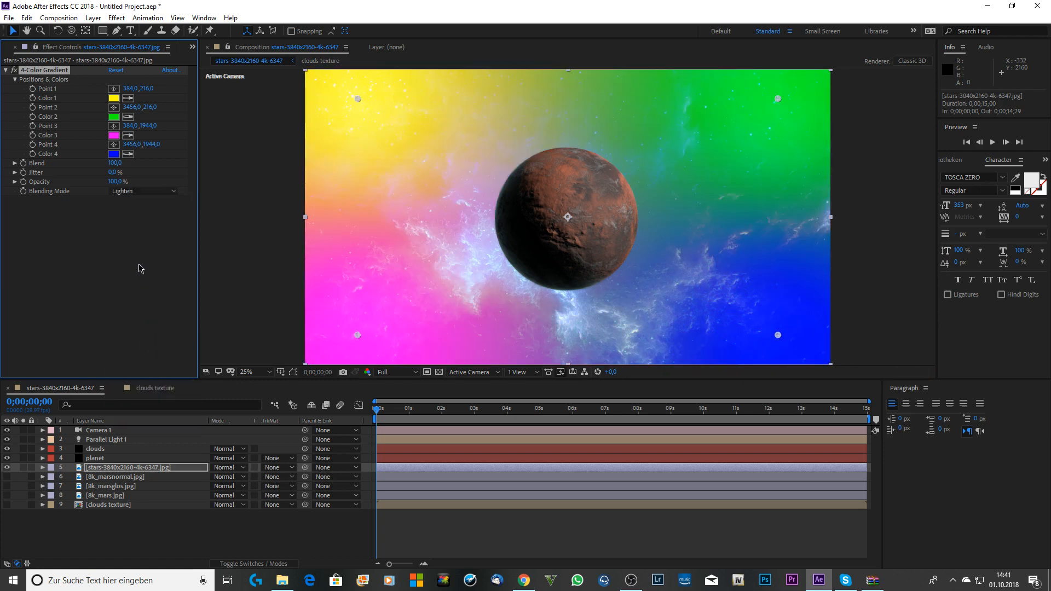
pyautogui.moveTo(115, 182); pyautogui.dragTo(82, 188)
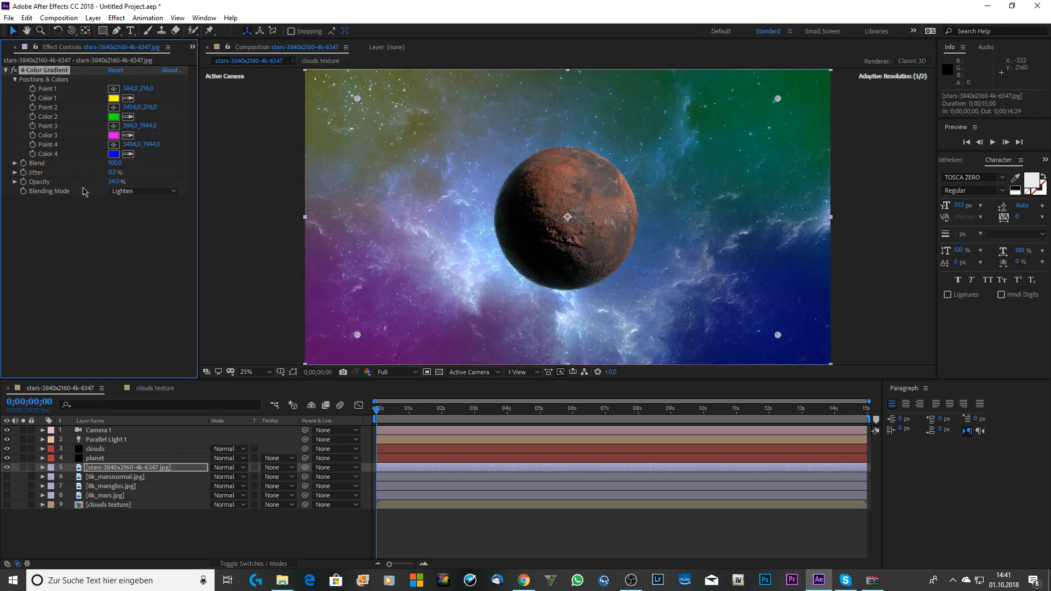
# Set the gradient's Color 4 to a muted turquoise, 64DAC8.
pyautogui.click(114, 154)
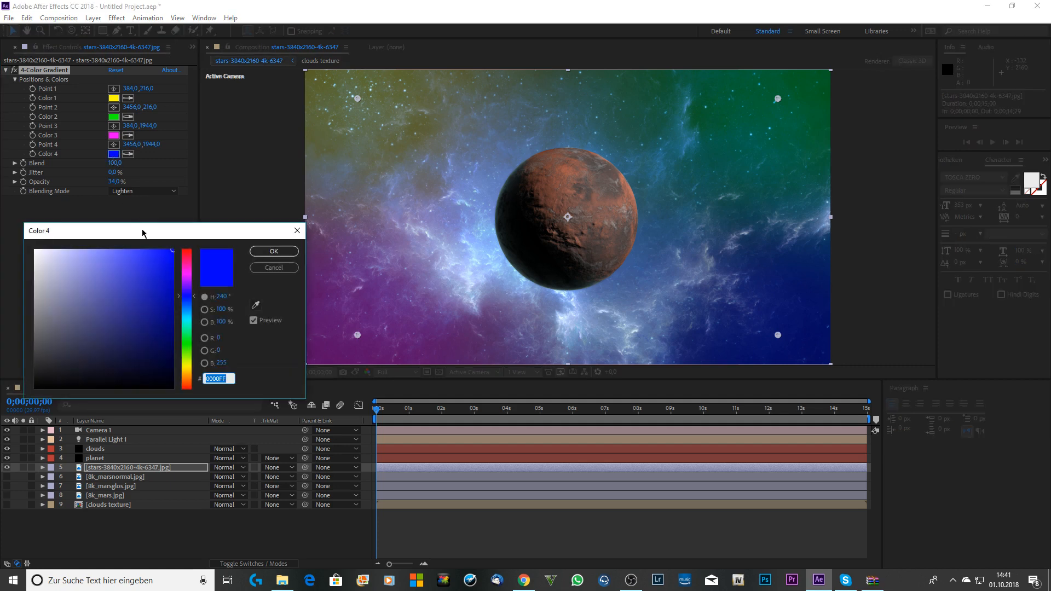
pyautogui.moveTo(192, 305); pyautogui.dragTo(191, 328)
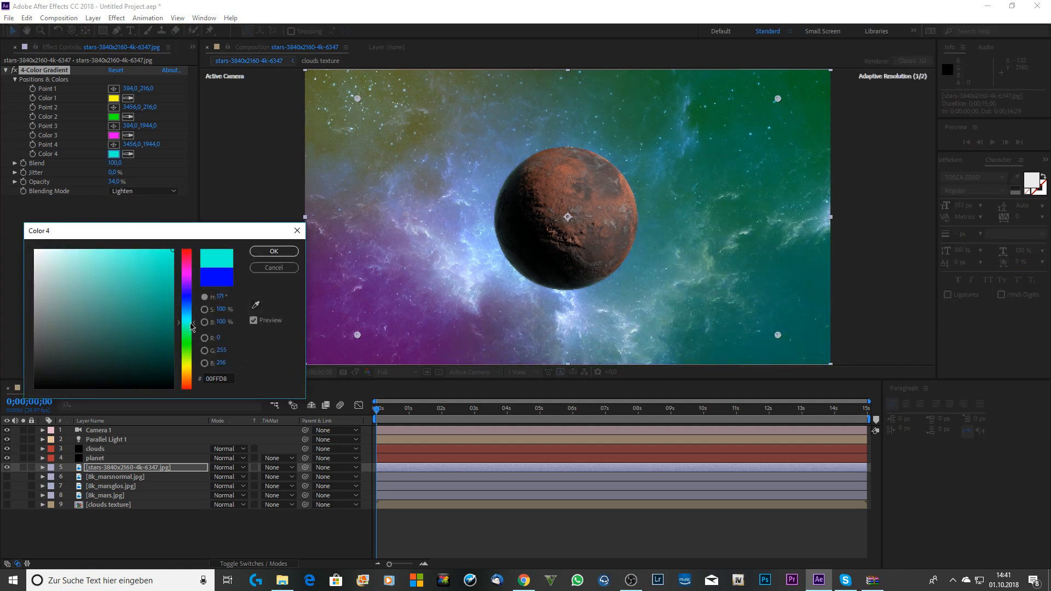
pyautogui.moveTo(115, 259)
pyautogui.mouseDown()
pyautogui.moveTo(97, 263)
pyautogui.moveTo(110, 268)
pyautogui.mouseUp()
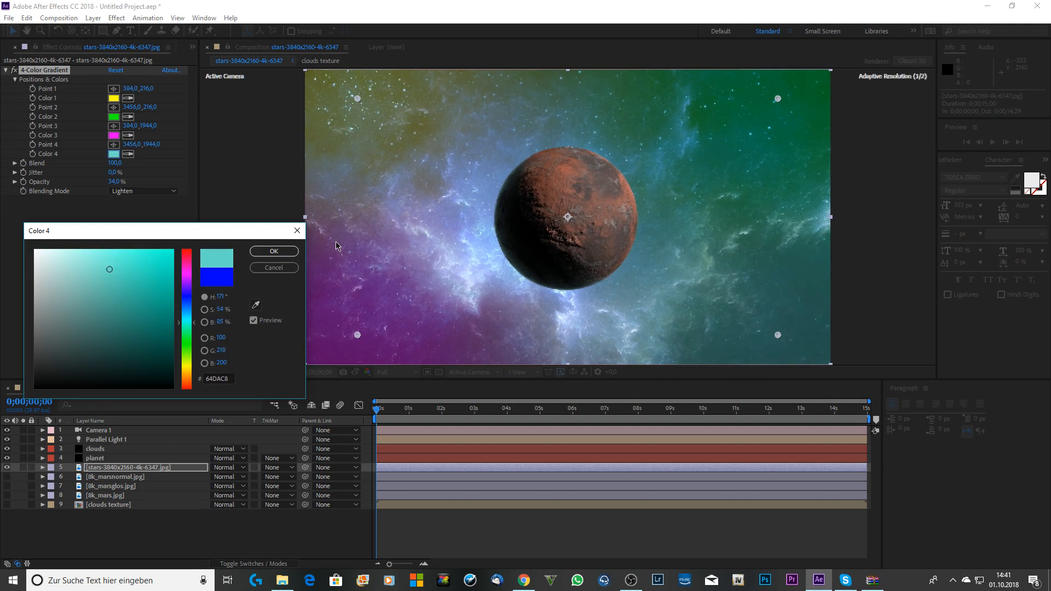
pyautogui.click(275, 251)
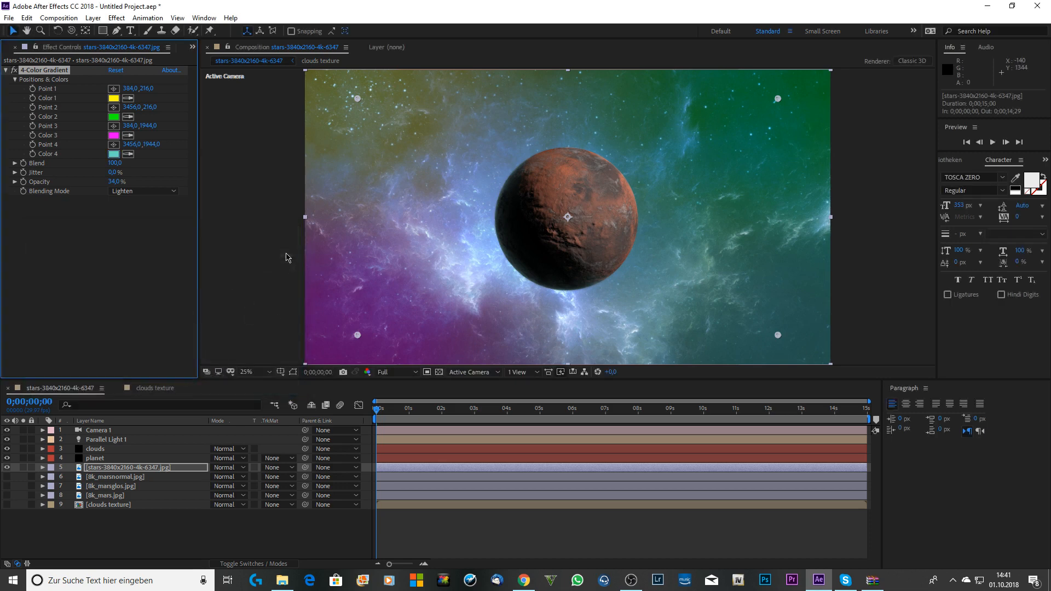
# Sample the turquoise of Color 4 into the gradient's Color 2 and Color 1.
pyautogui.click(127, 116)
pyautogui.click(120, 152)
pyautogui.click(128, 98)
pyautogui.click(113, 154)
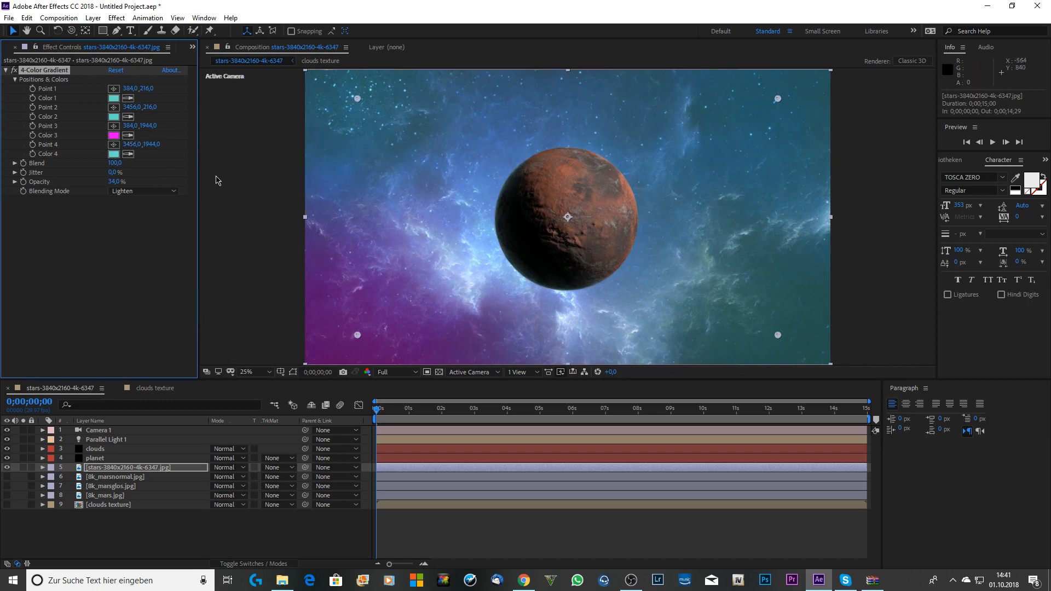
# Change the gradient's Color 3 to orange, DE6912.
pyautogui.click(114, 135)
pyautogui.moveTo(193, 276); pyautogui.dragTo(193, 377)
pyautogui.moveTo(163, 328)
pyautogui.mouseDown()
pyautogui.moveTo(134, 277)
pyautogui.moveTo(92, 261)
pyautogui.moveTo(181, 259)
pyautogui.moveTo(168, 260)
pyautogui.mouseUp()
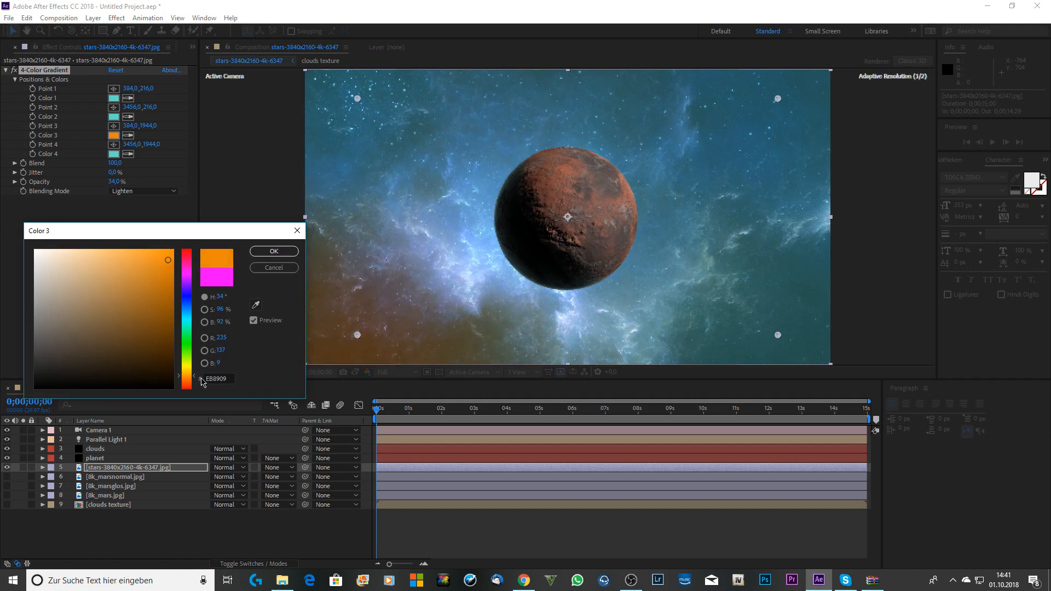
pyautogui.moveTo(194, 377); pyautogui.dragTo(194, 379)
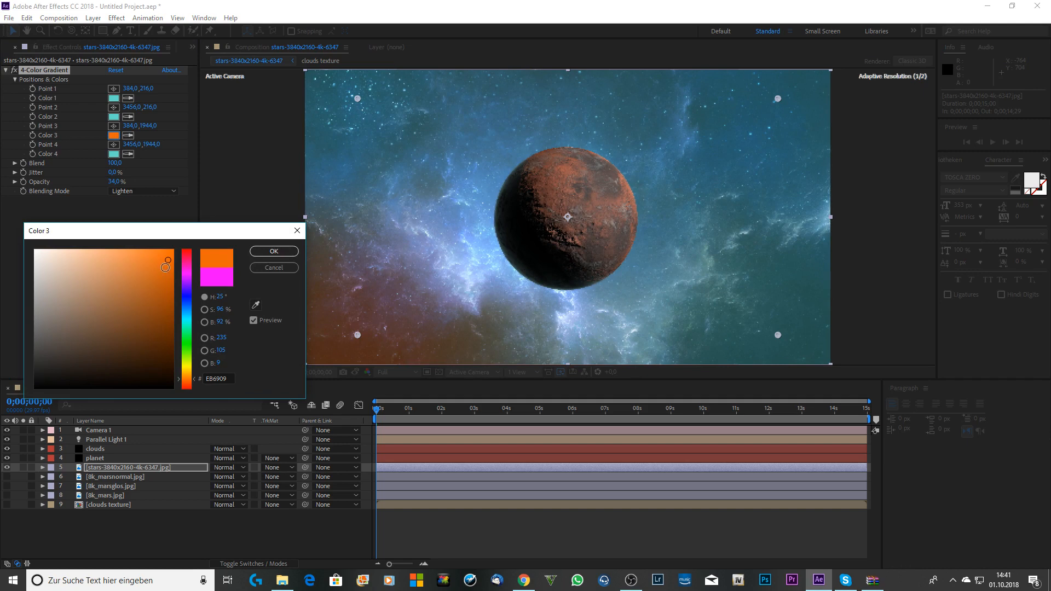
pyautogui.click(274, 251)
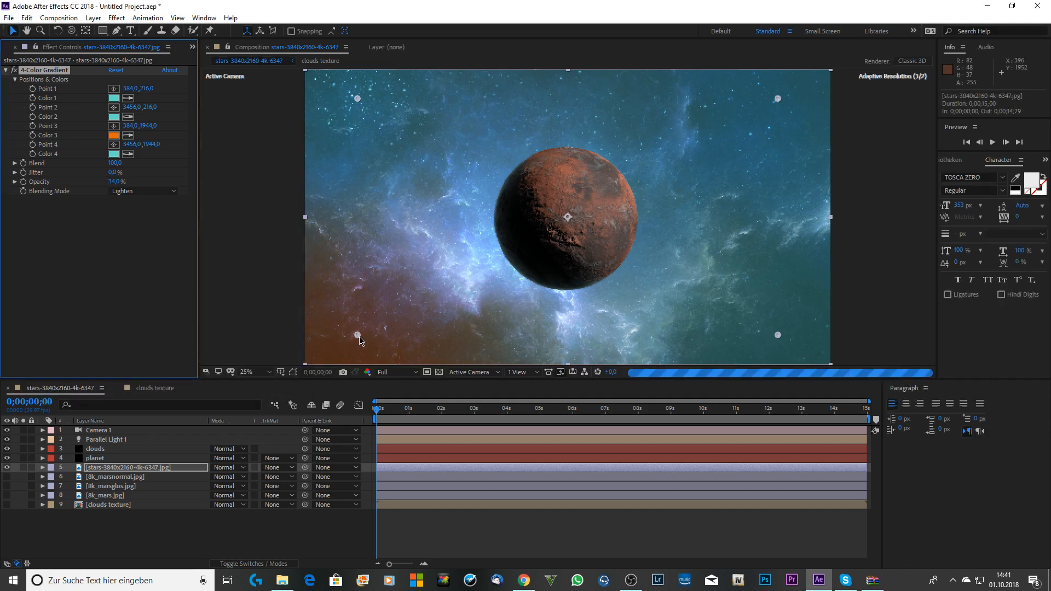
# Move the gradient's Point 3 behind the planet at 1596, 1148 and raise the gradient's opacity to 41%.
pyautogui.moveTo(357, 335); pyautogui.dragTo(523, 230)
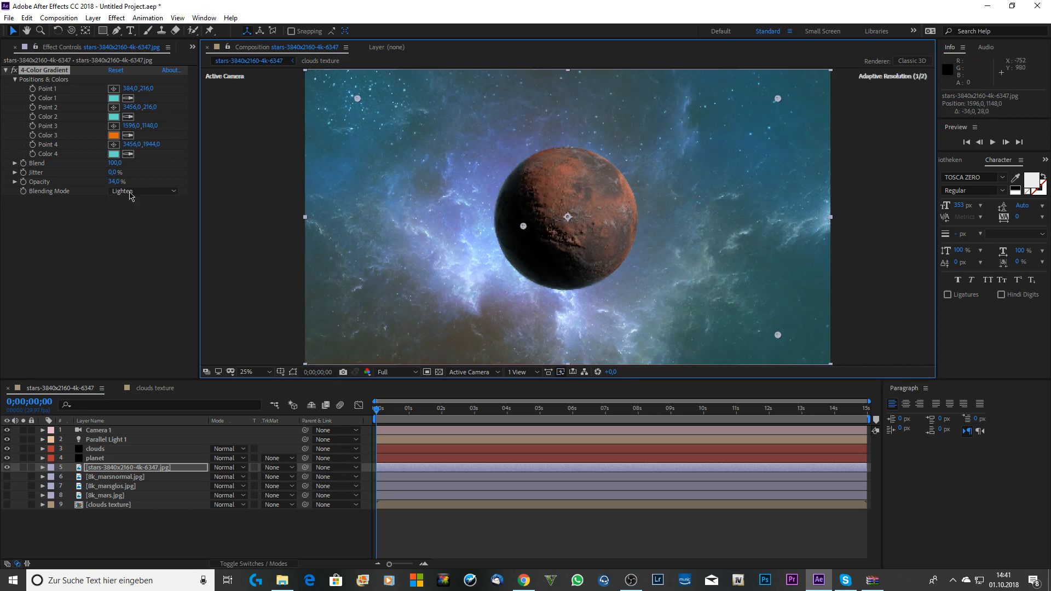
pyautogui.moveTo(116, 182)
pyautogui.mouseDown()
pyautogui.moveTo(132, 181)
pyautogui.moveTo(119, 182)
pyautogui.mouseUp()
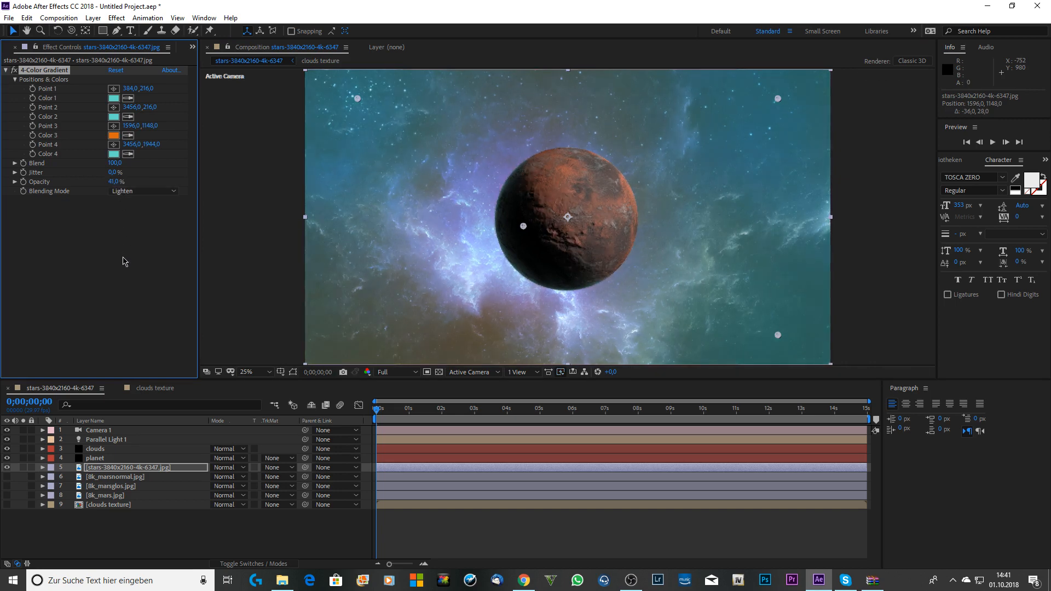
# Apply the Tint effect to the stars layer and strongly reduce its Amount to Tint.
pyautogui.hotkey('ctrl', 'space')
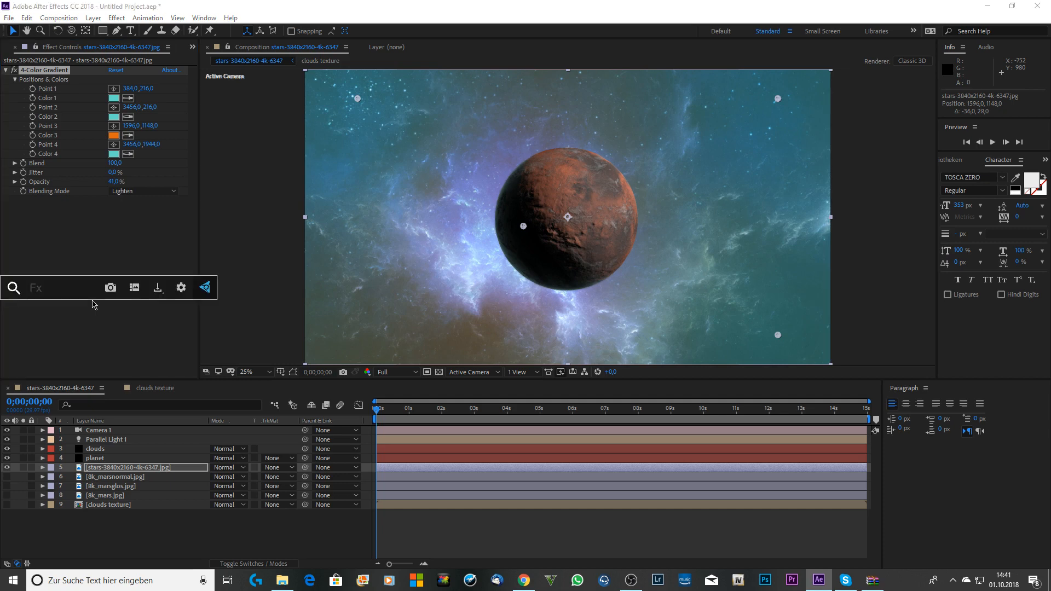
pyautogui.write('tint')
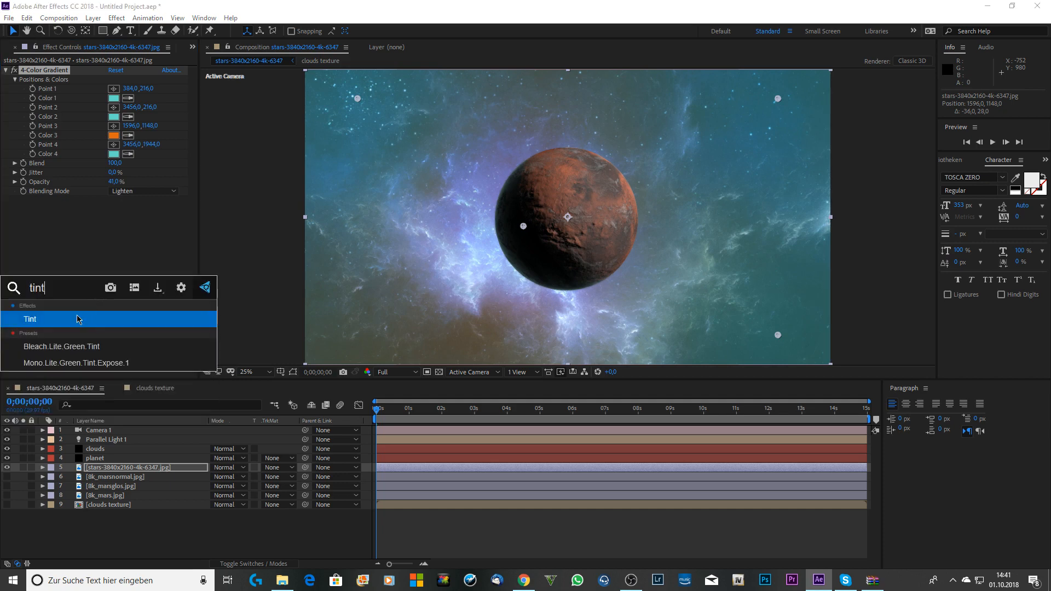
pyautogui.click(78, 318)
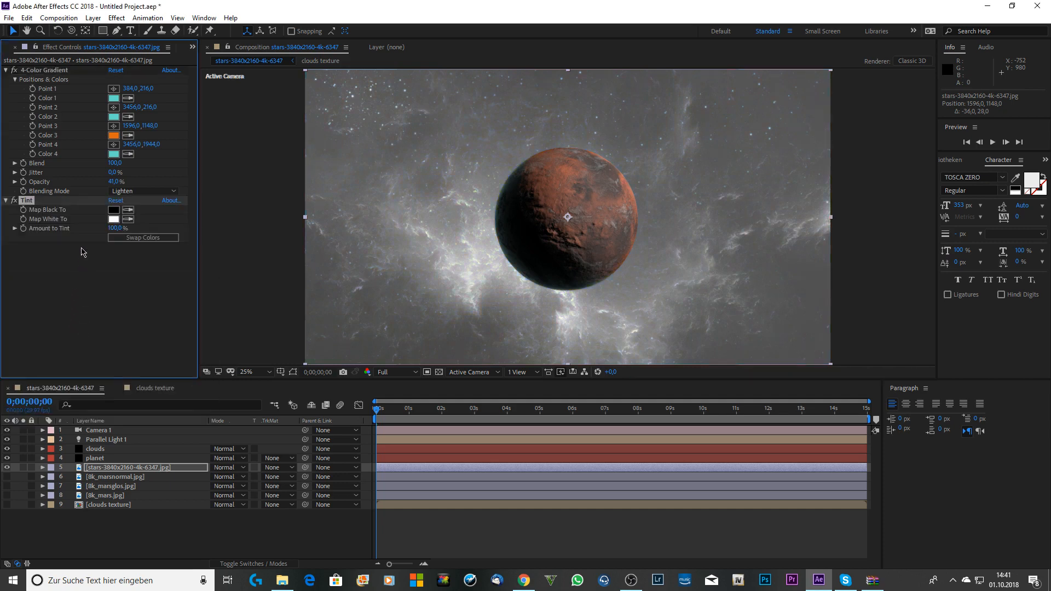
pyautogui.moveTo(115, 228)
pyautogui.mouseDown()
pyautogui.moveTo(78, 229)
pyautogui.moveTo(108, 232)
pyautogui.mouseUp()
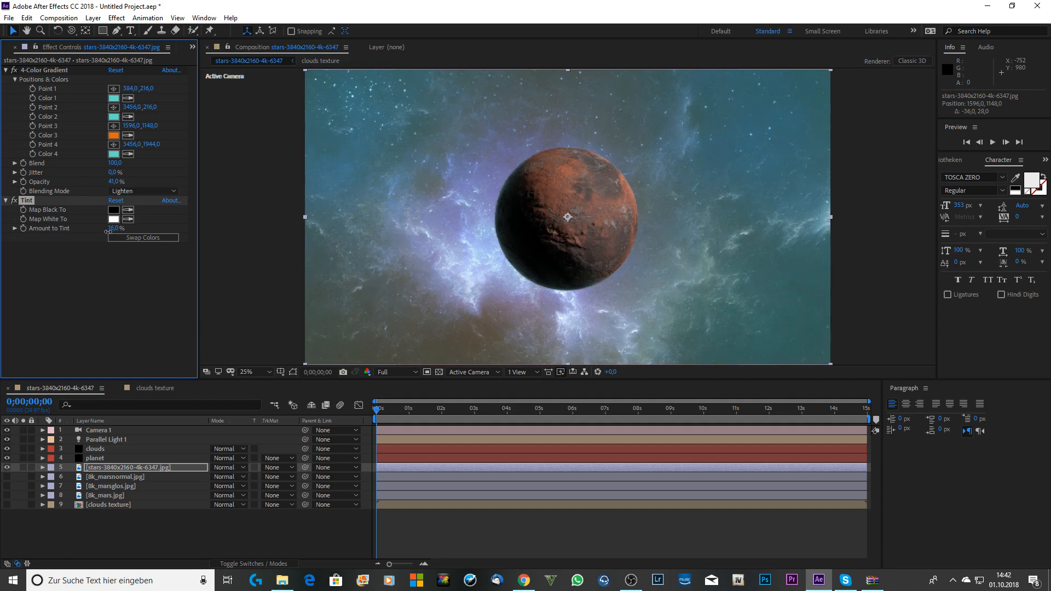
# Shift the gradient's Color 3 to an orange-red with a hue of 14° and set the Tint amount to 26%.
pyautogui.click(114, 135)
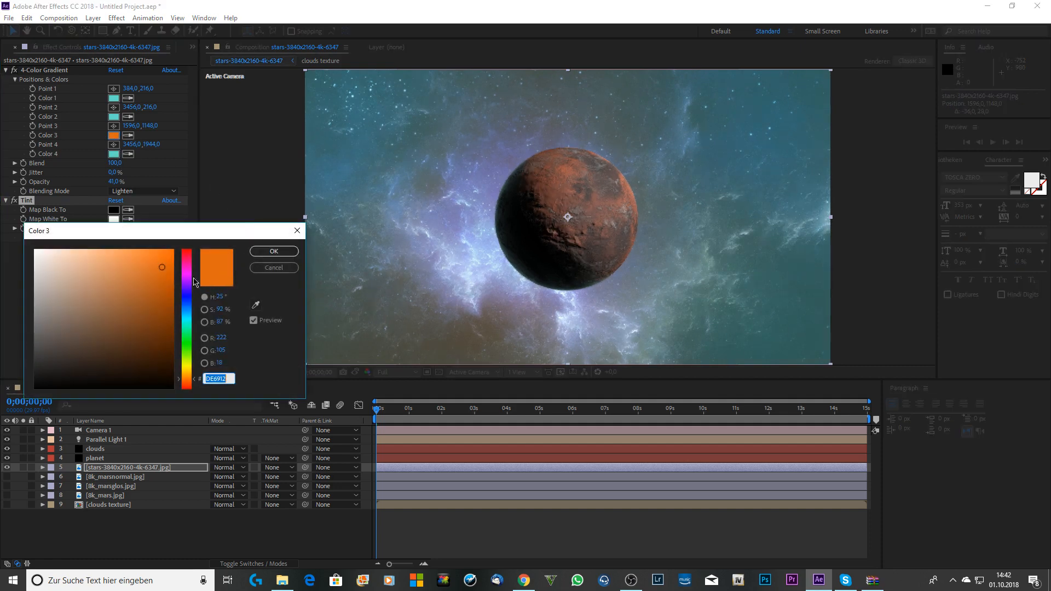
pyautogui.click(193, 386)
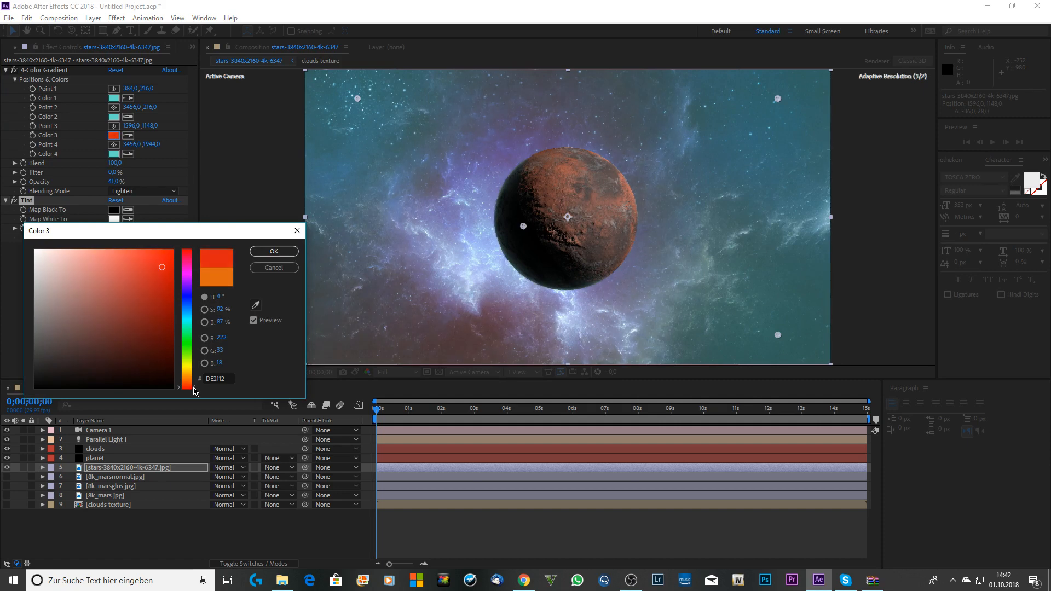
pyautogui.click(194, 385)
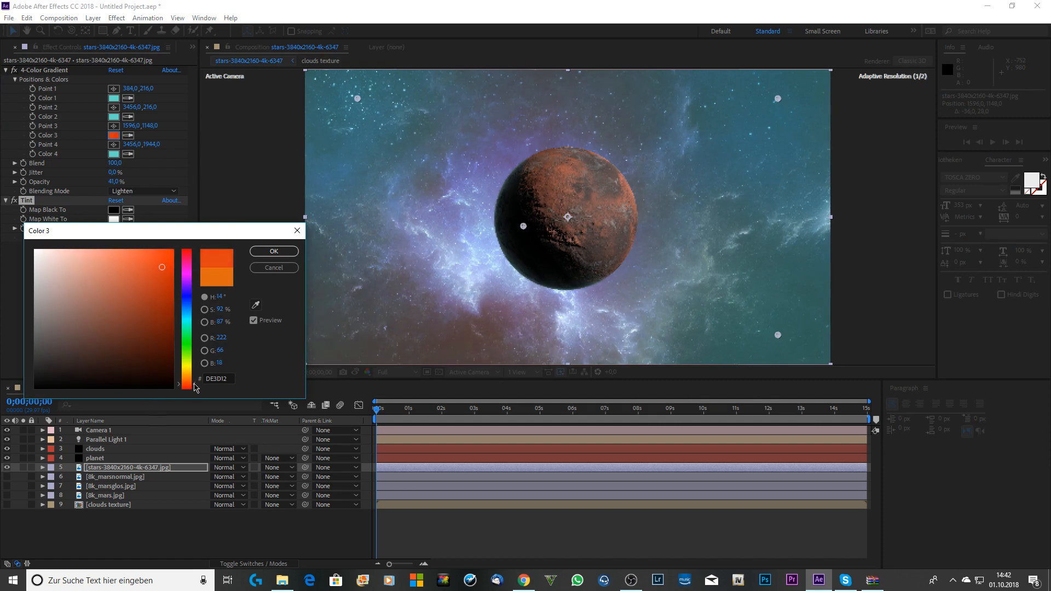
pyautogui.click(268, 252)
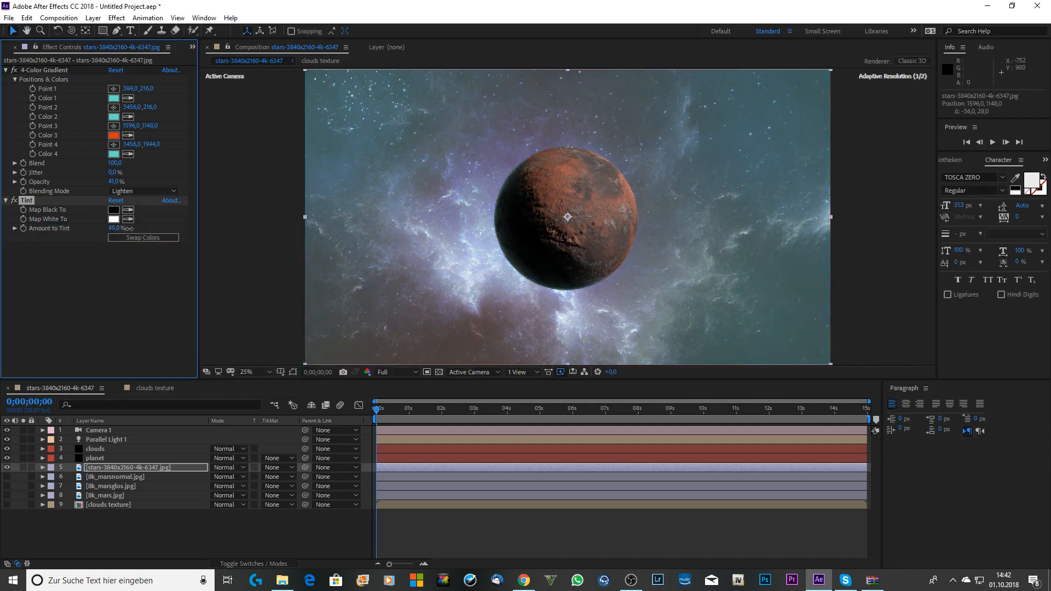
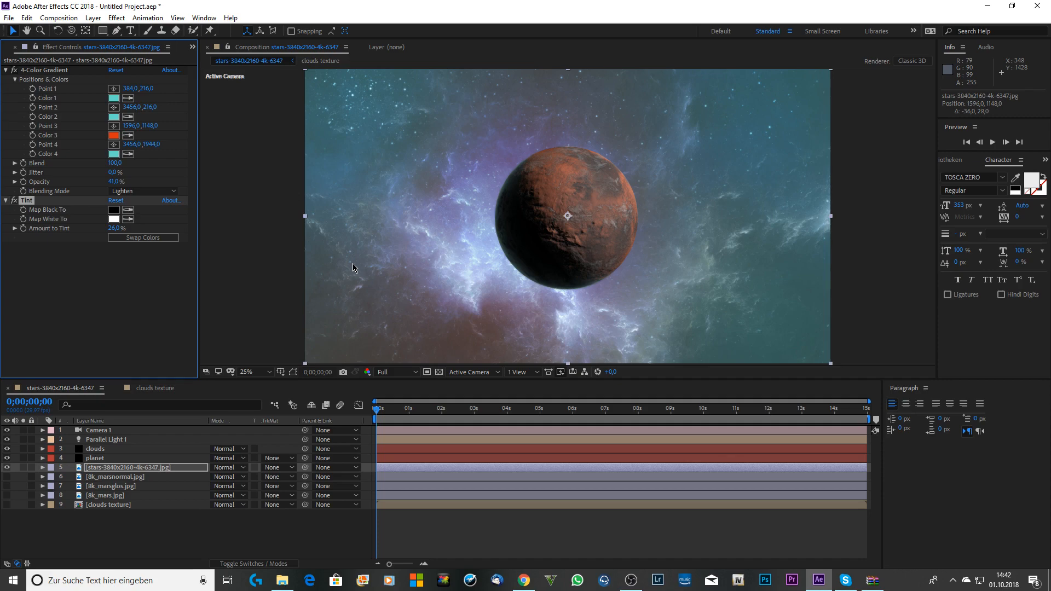
# Examine the planet's dark edge and surface up close against the recoloured stars.
pyautogui.press('/')
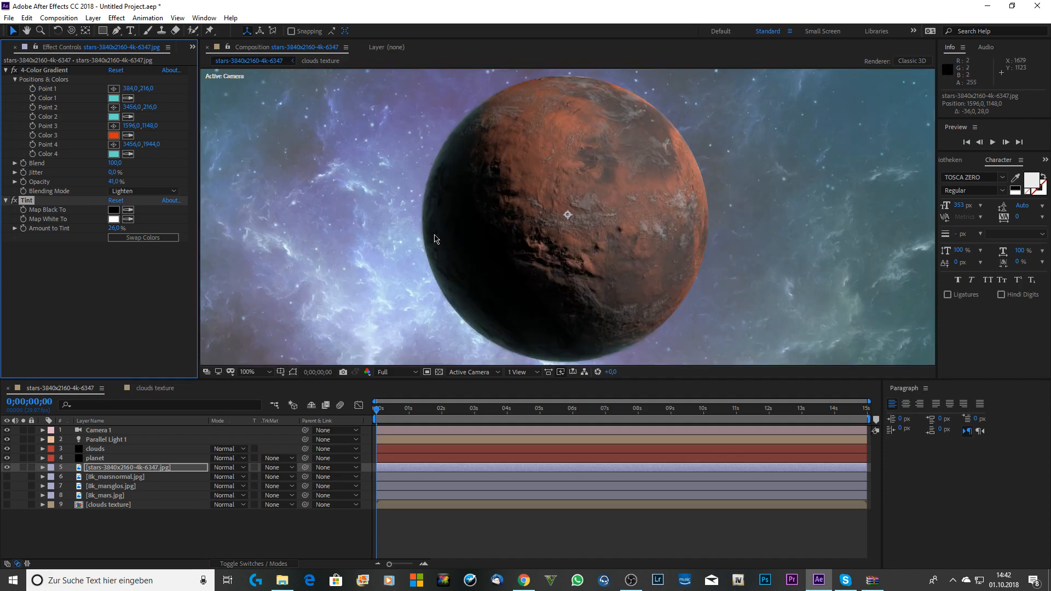
pyautogui.scroll(2, 422, 215)
pyautogui.scroll(-2, 400, 217)
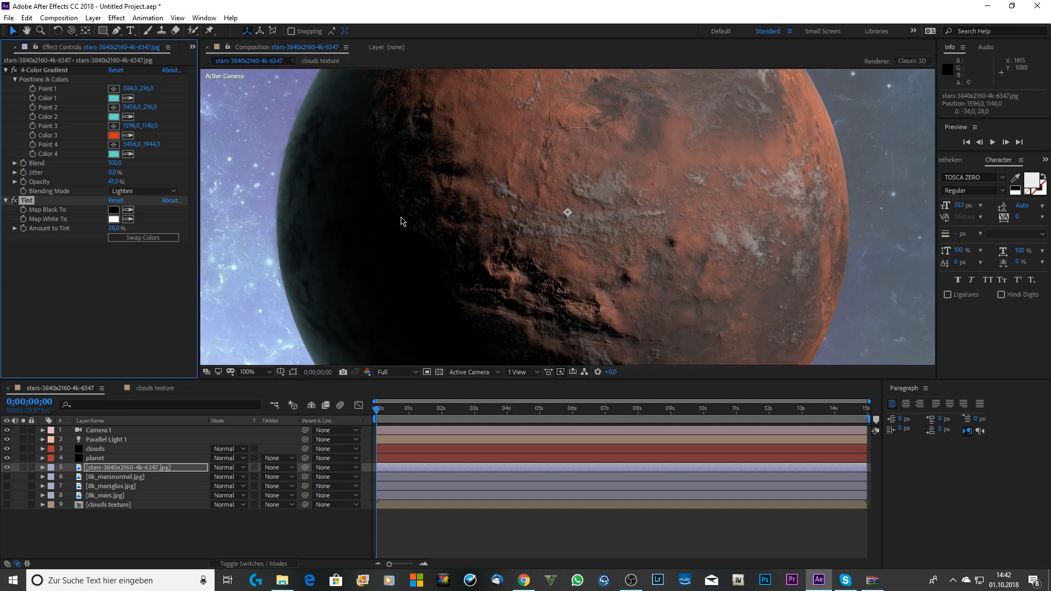
pyautogui.press('h')
pyautogui.moveTo(366, 231); pyautogui.dragTo(487, 186)
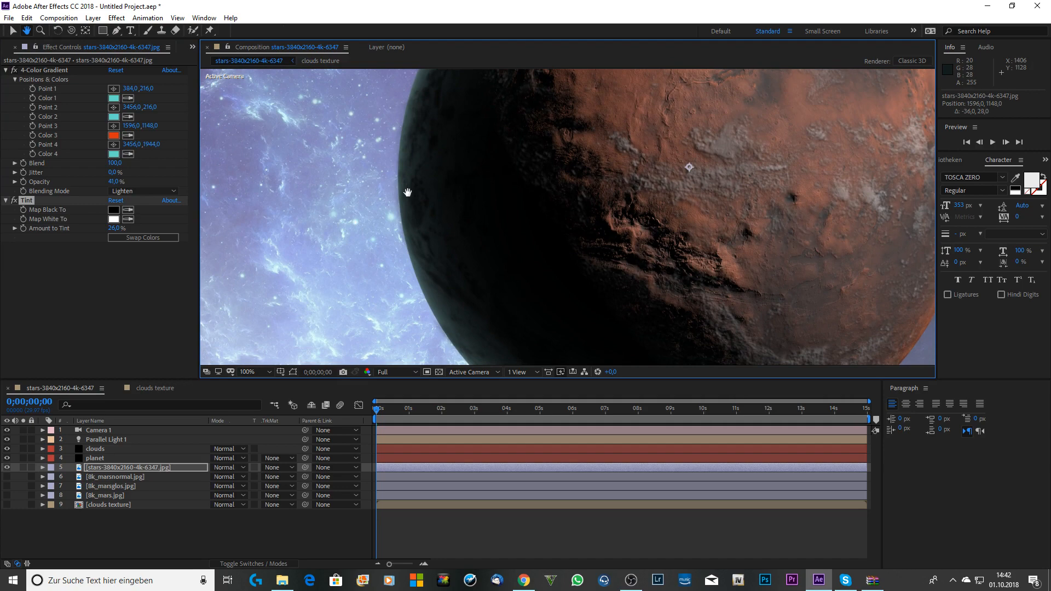
pyautogui.press('v')
pyautogui.hotkey('shift', '/')
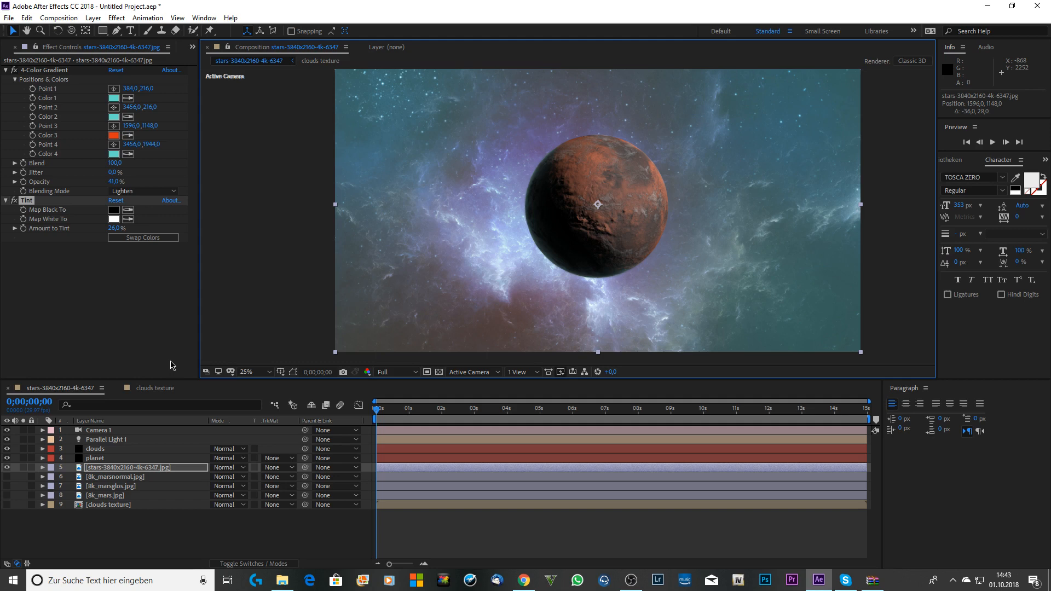
# Create a black solid at composition size, 3840 x 2160 px, directly above the stars layer.
pyautogui.click(124, 468)
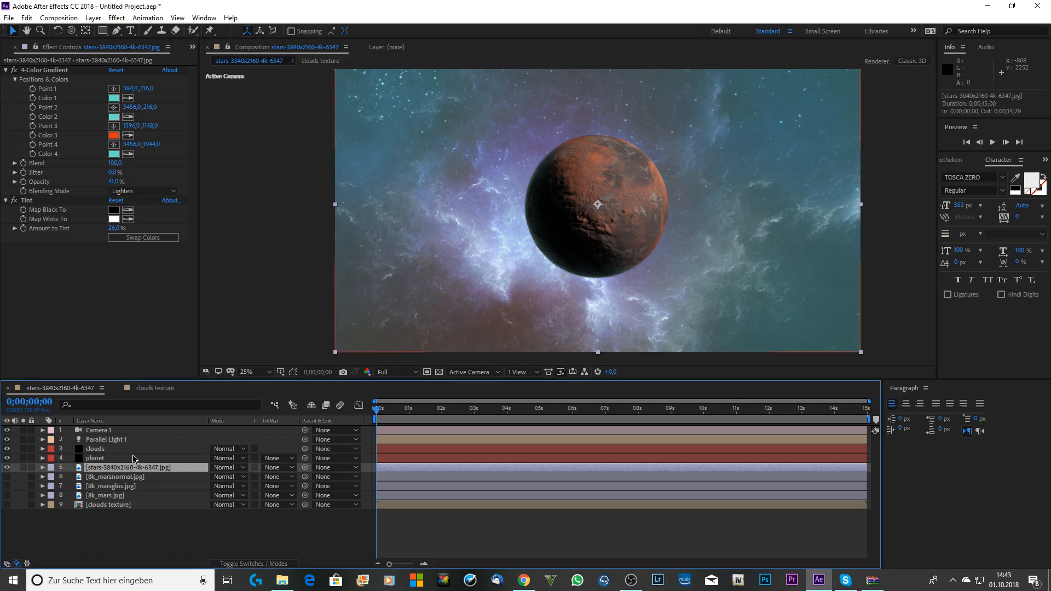
pyautogui.click(93, 21)
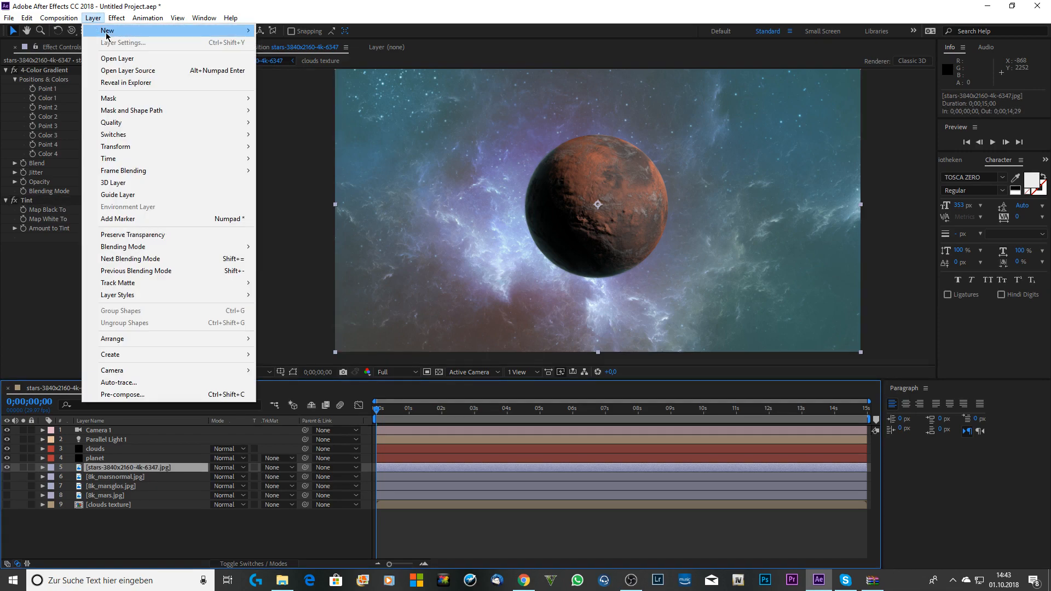
pyautogui.moveTo(137, 31)
pyautogui.click(304, 48)
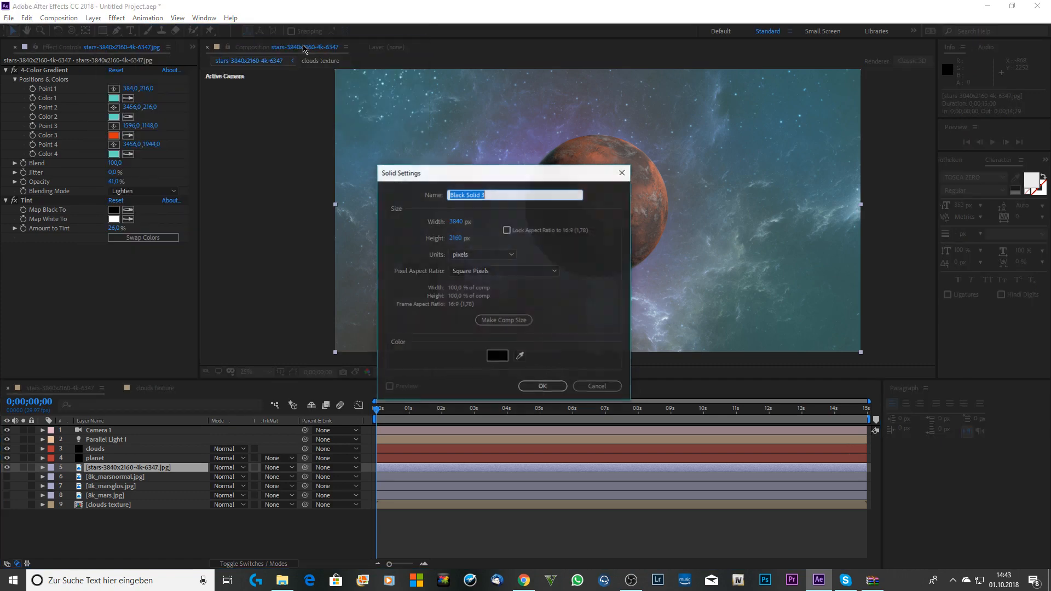
pyautogui.click(519, 322)
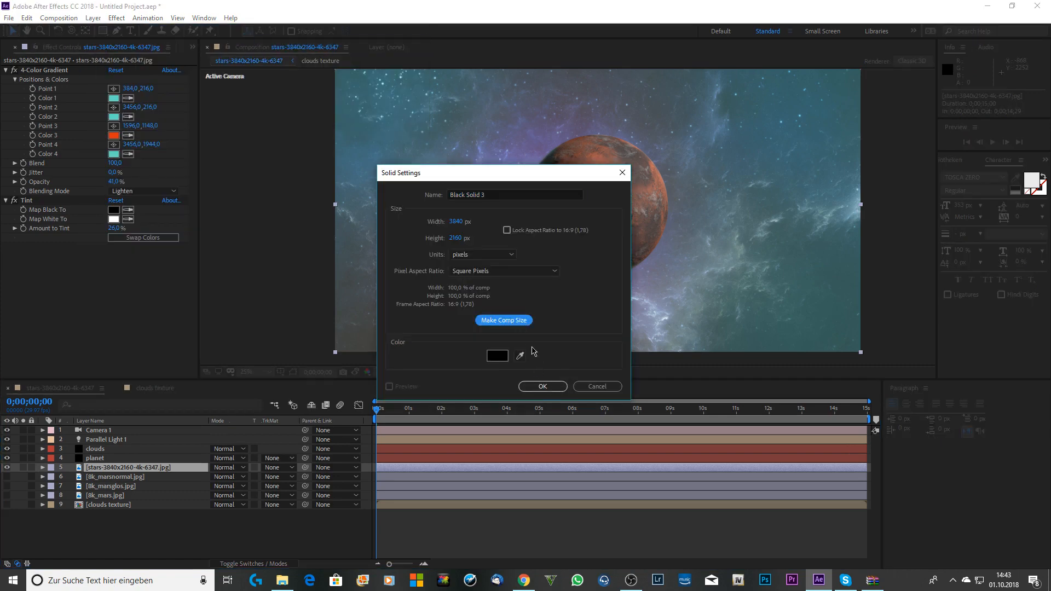
pyautogui.click(543, 387)
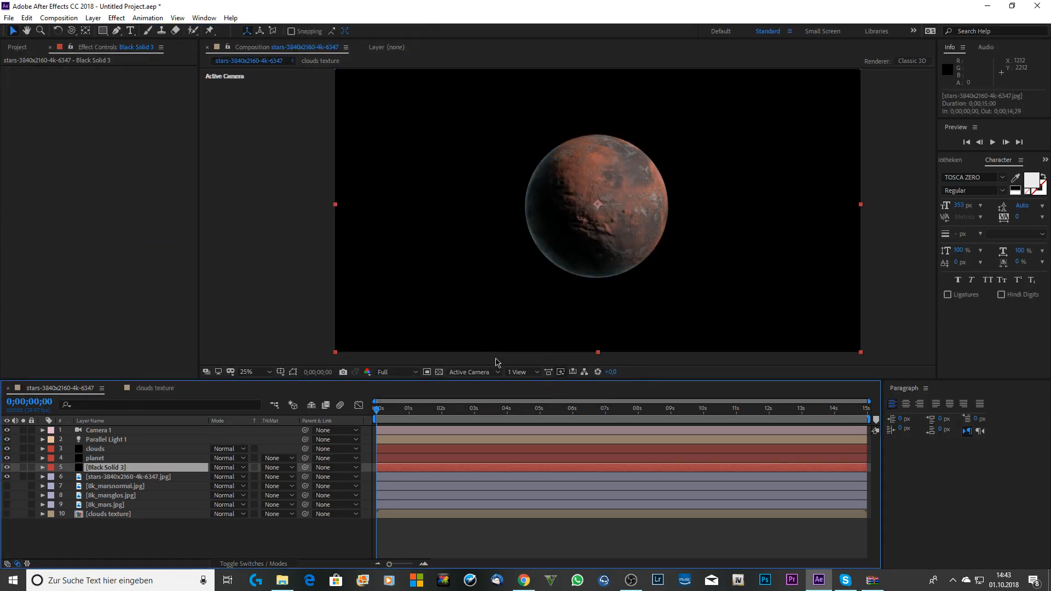
# Solo Black Solid 3, apply the Video Copilot Saber effect, and move its core start to 832, 1340 and core end to 2432, 952.
pyautogui.click(23, 467)
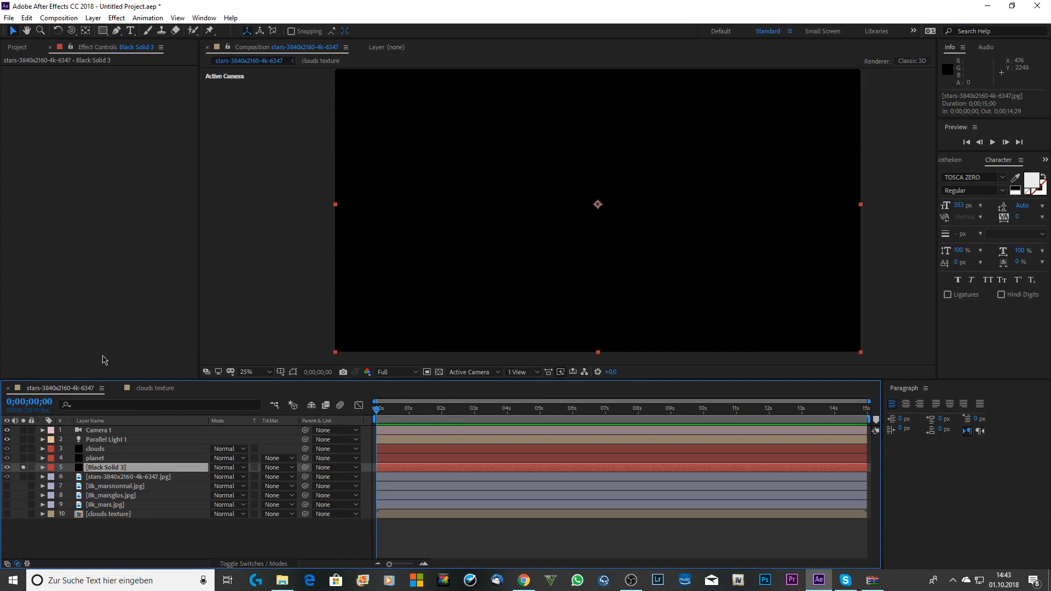
pyautogui.click(116, 18)
pyautogui.moveTo(296, 71)
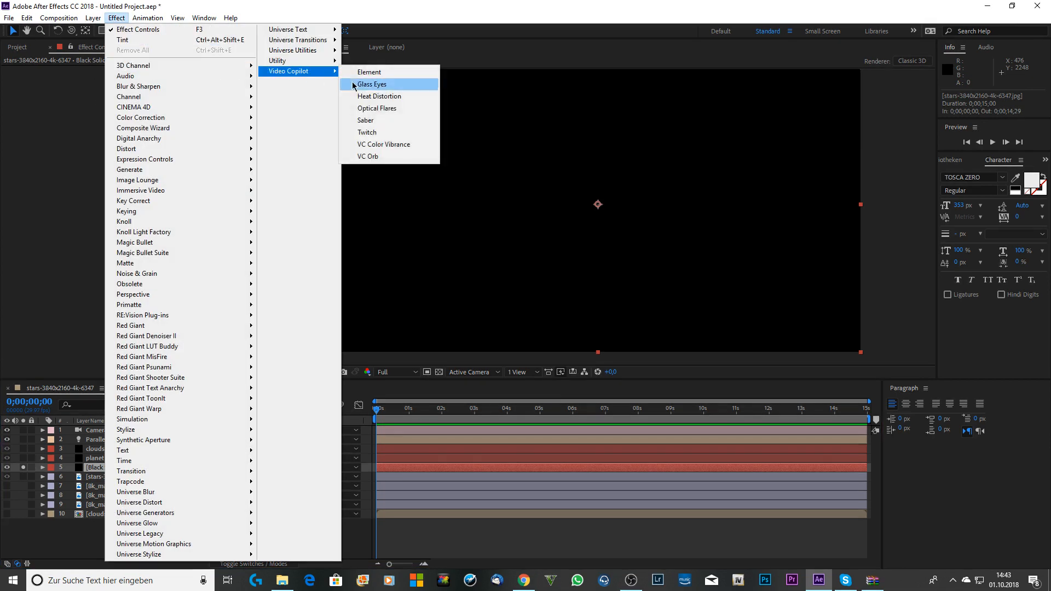
pyautogui.click(400, 122)
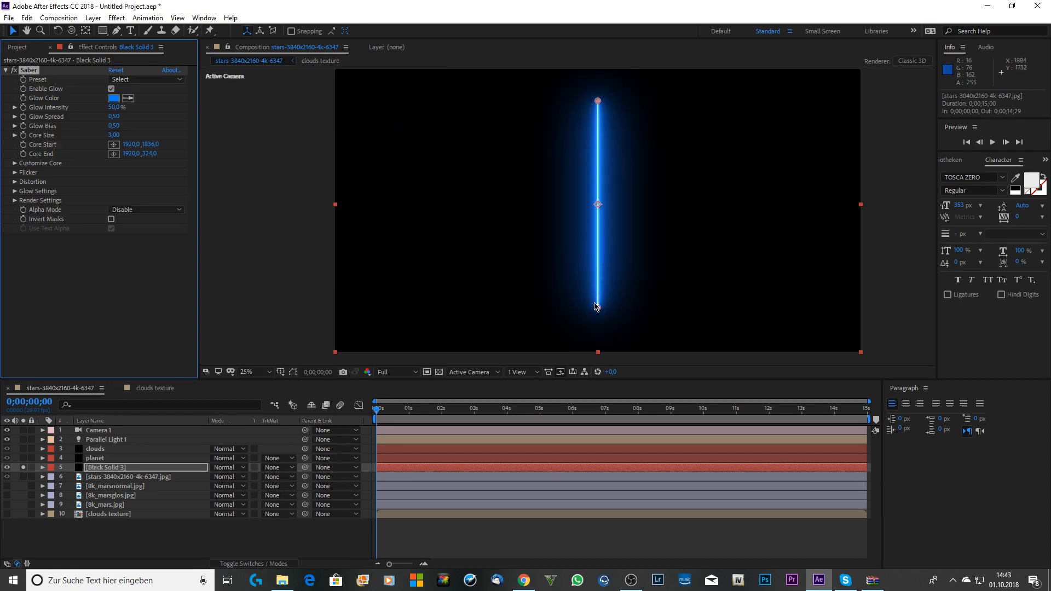
pyautogui.moveTo(597, 310); pyautogui.dragTo(450, 239)
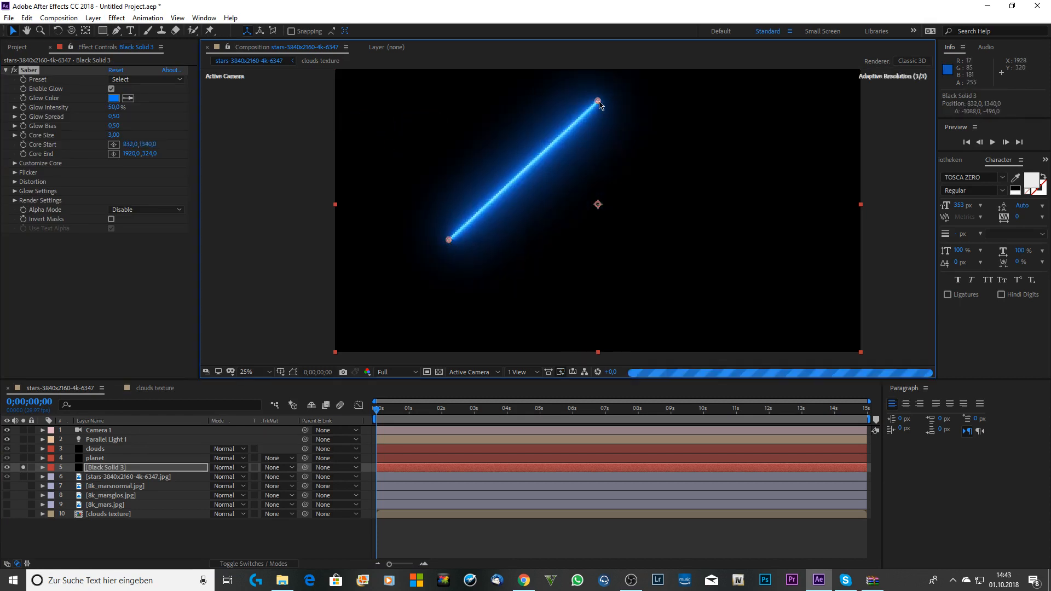
pyautogui.moveTo(597, 101); pyautogui.dragTo(658, 198)
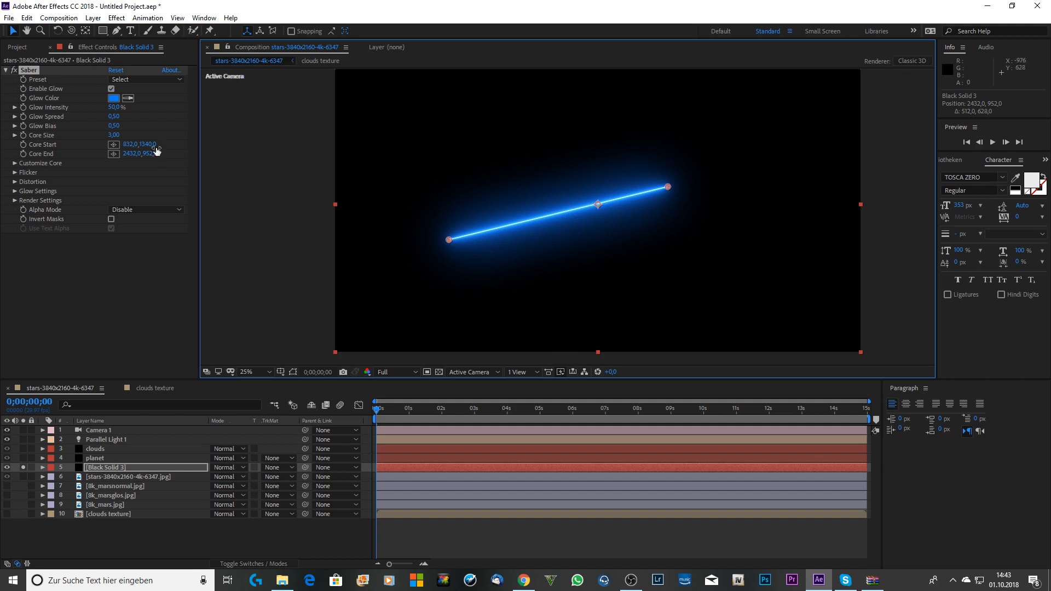
# Set the Saber's Composite Settings to Transparent in its render settings and unsolo Black Solid 3.
pyautogui.click(15, 200)
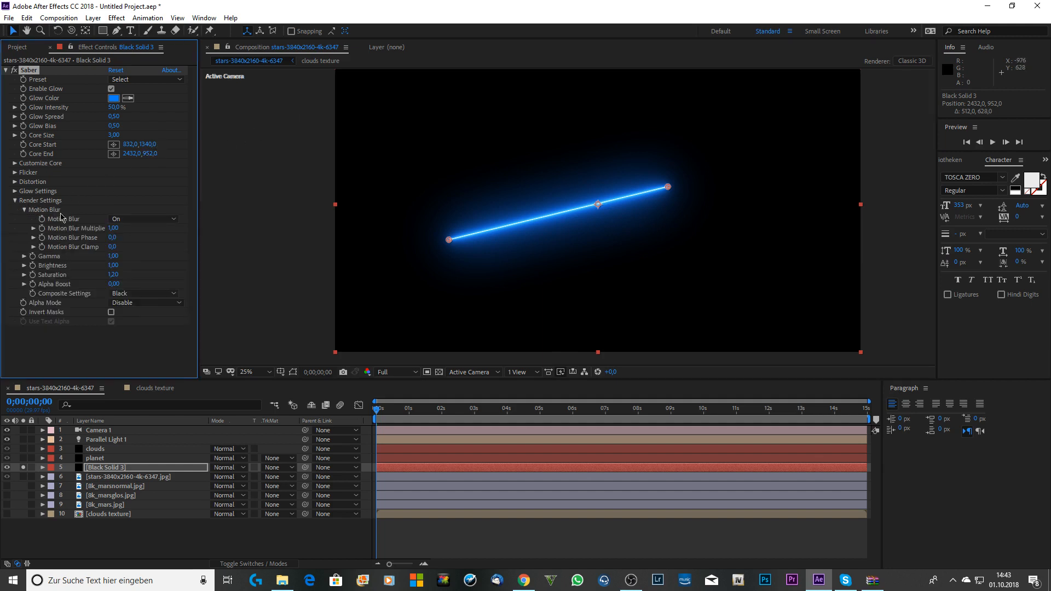
pyautogui.click(143, 294)
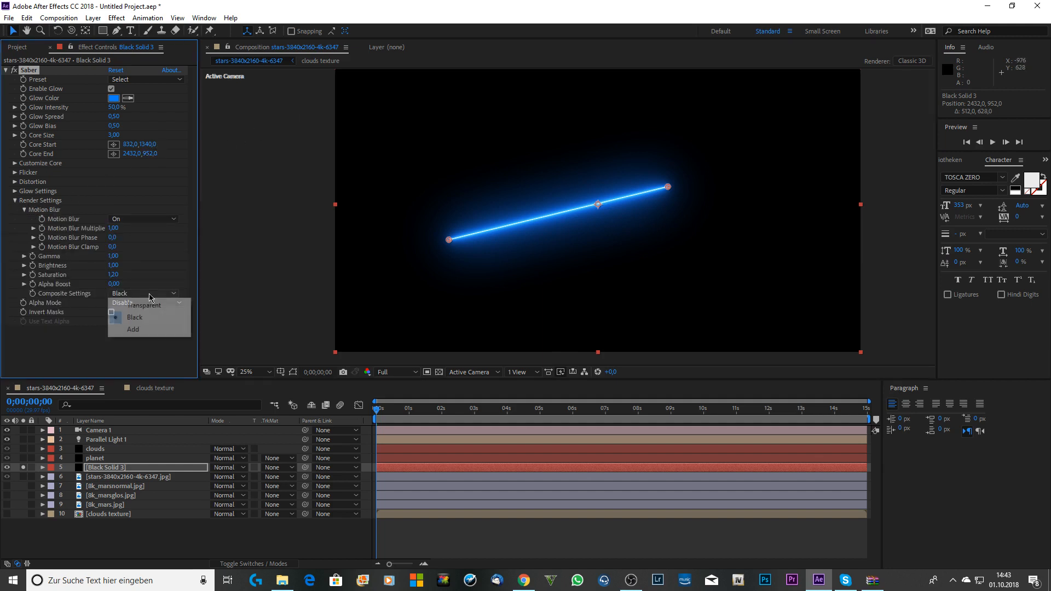
pyautogui.click(151, 308)
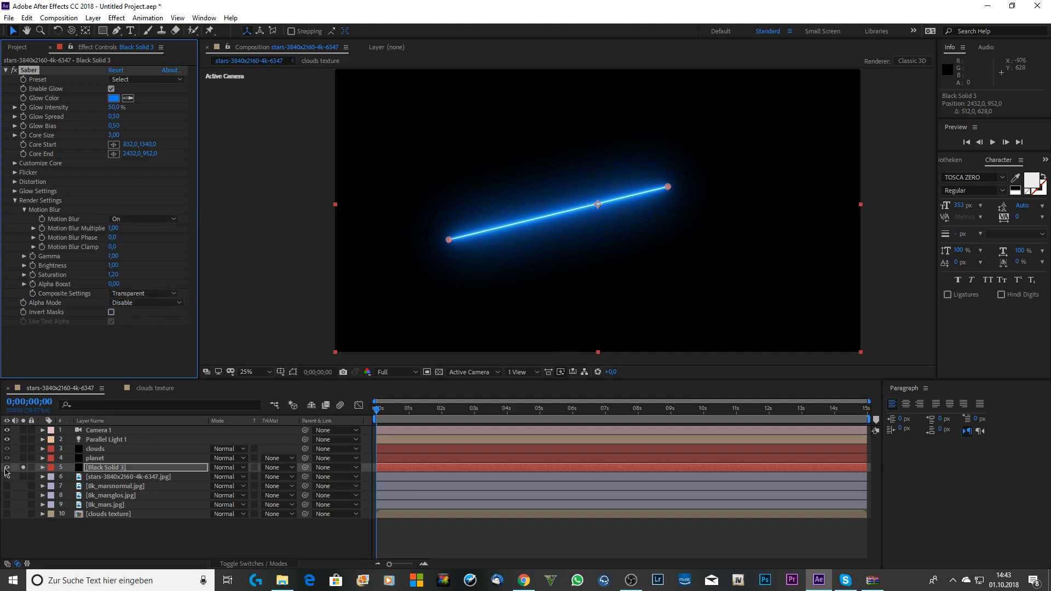
pyautogui.click(23, 467)
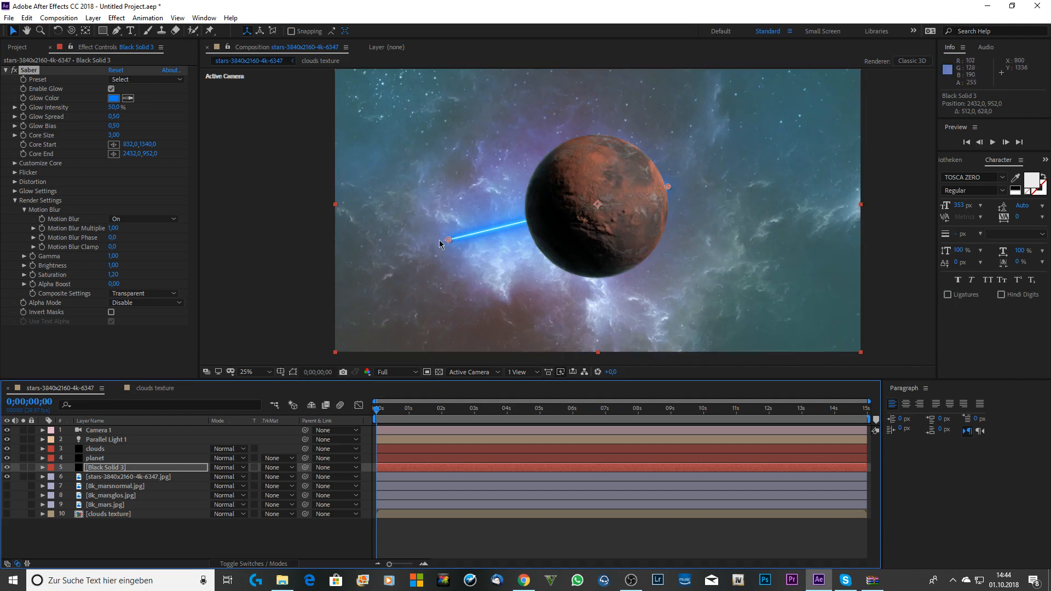
# Switch the Saber's Composite Settings to Black for comparison and return them to Transparent.
pyautogui.click(145, 294)
pyautogui.click(150, 322)
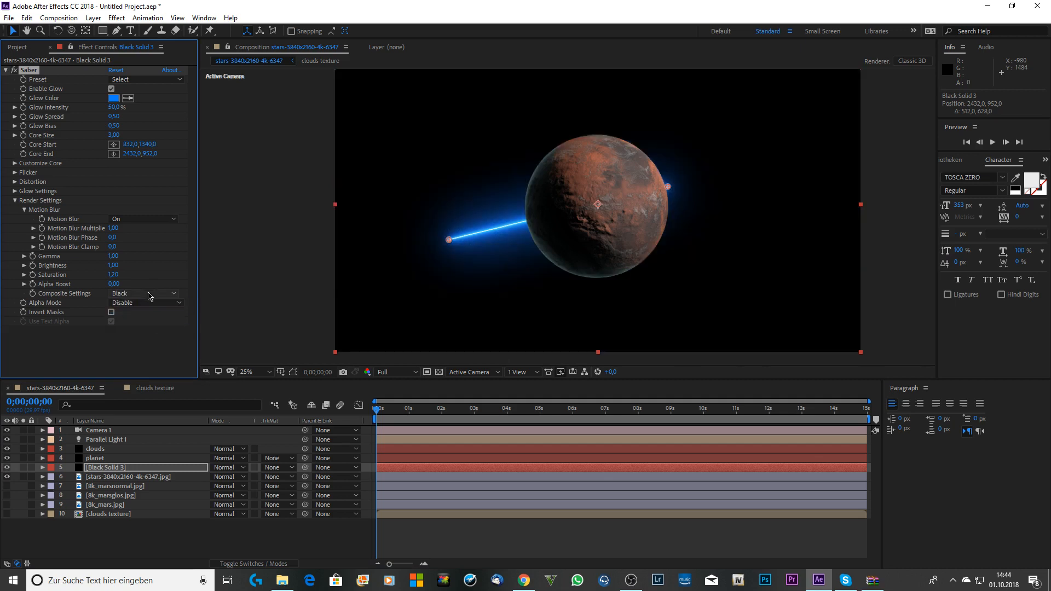
pyautogui.click(149, 294)
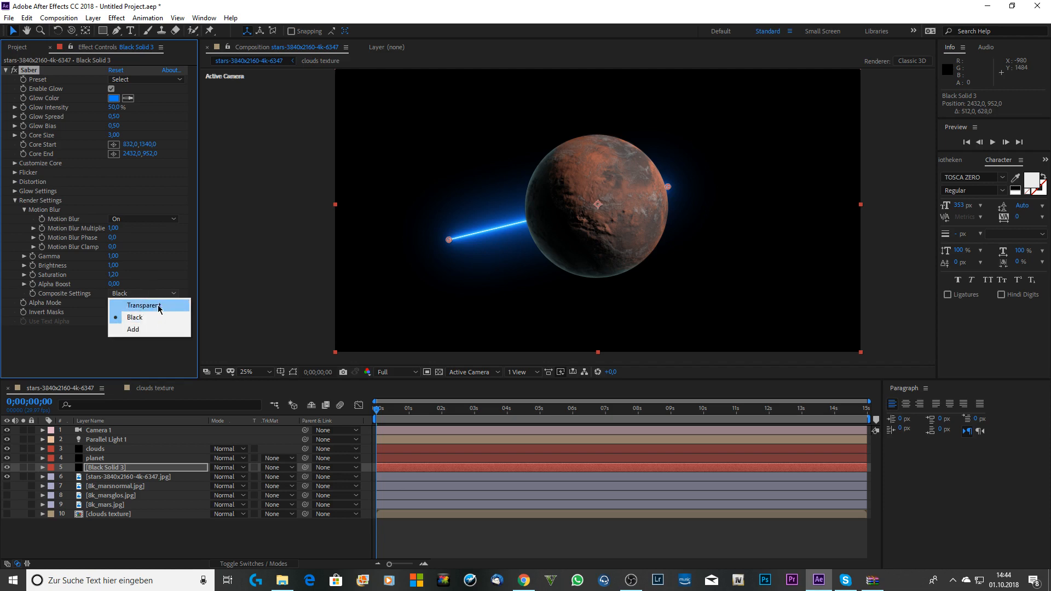
pyautogui.click(159, 309)
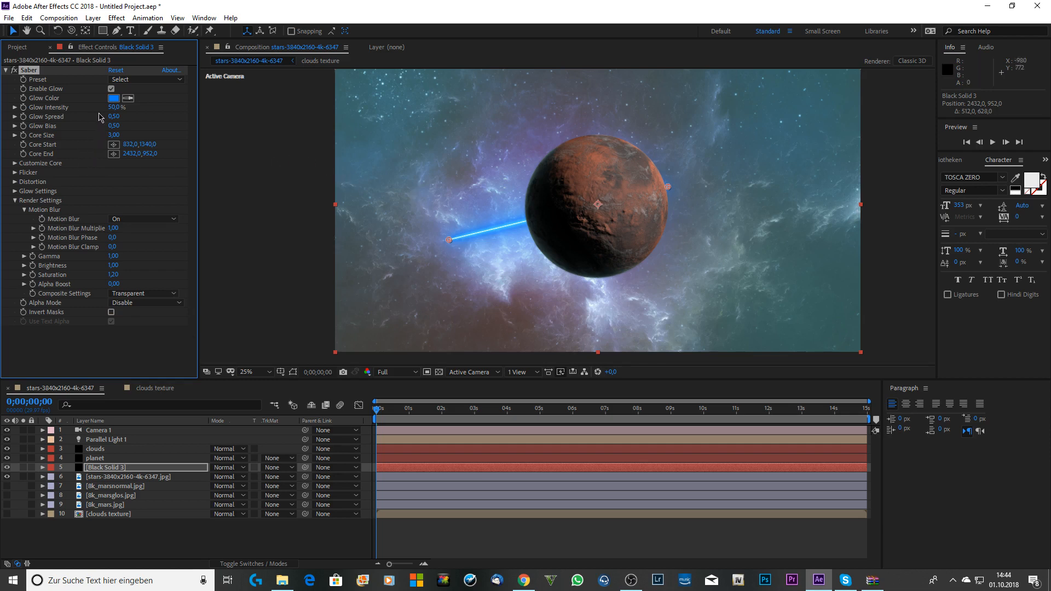
# Draw a circular mask about 968 px wide on Black Solid 3 with the Ellipse tool and center it over the planet.
pyautogui.click(102, 32)
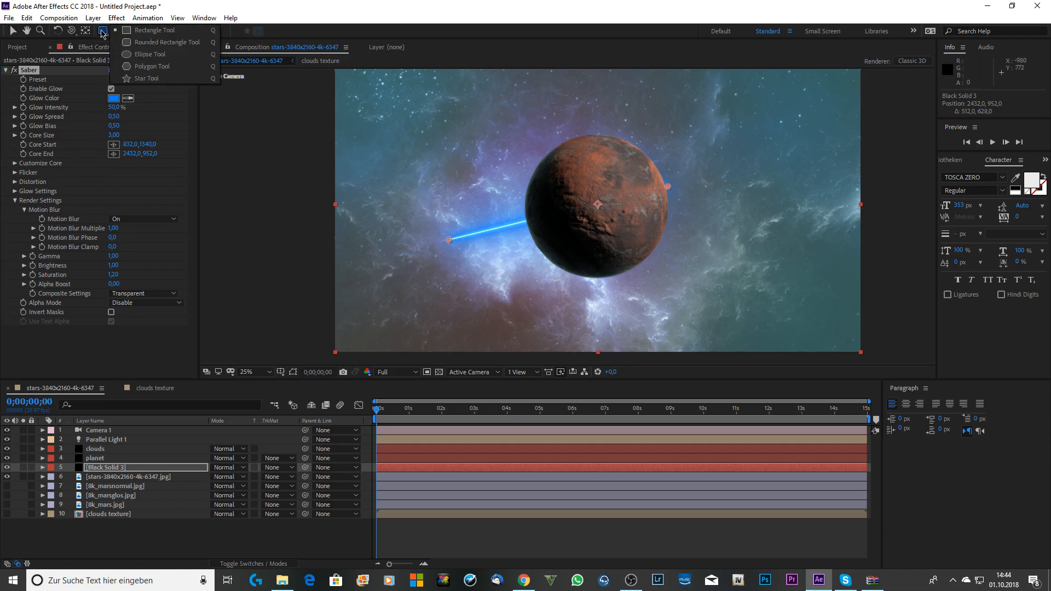
pyautogui.click(185, 59)
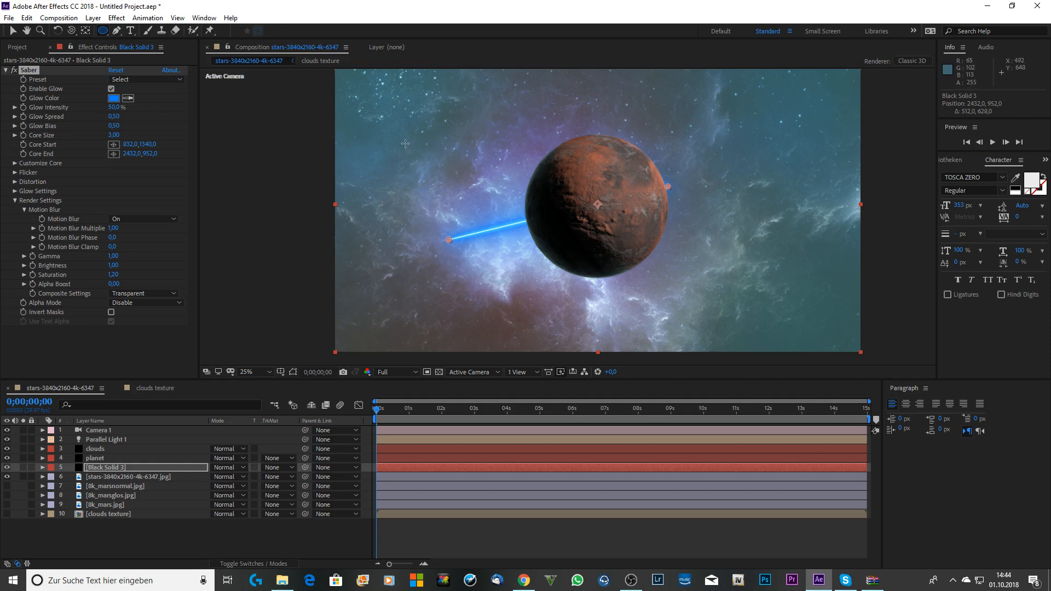
pyautogui.moveTo(479, 140)
pyautogui.mouseDown()
pyautogui.moveTo(464, 122)
pyautogui.moveTo(542, 189)
pyautogui.moveTo(598, 217)
pyautogui.mouseUp()
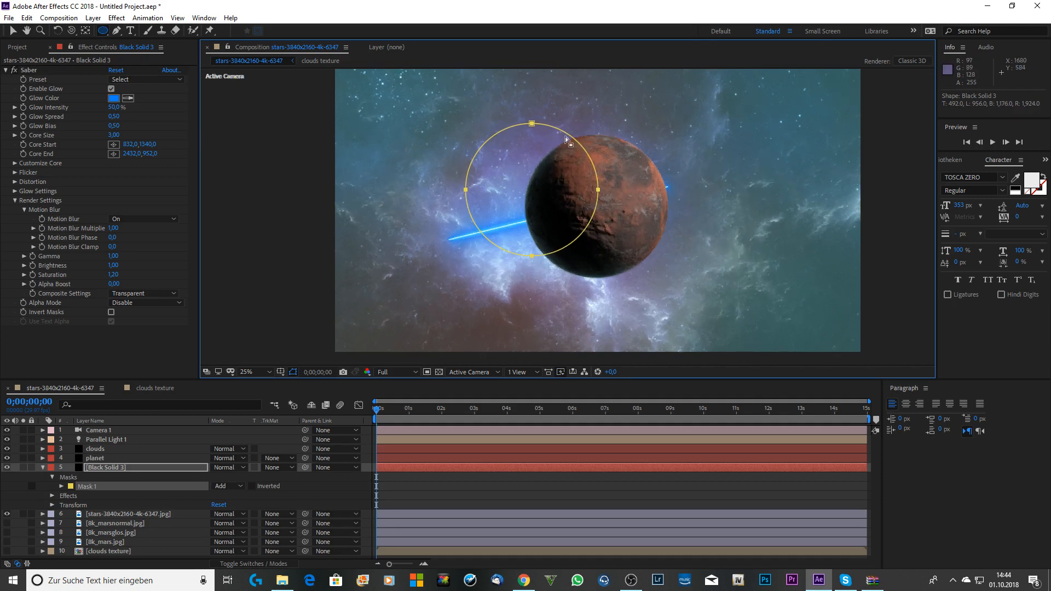
pyautogui.press('v')
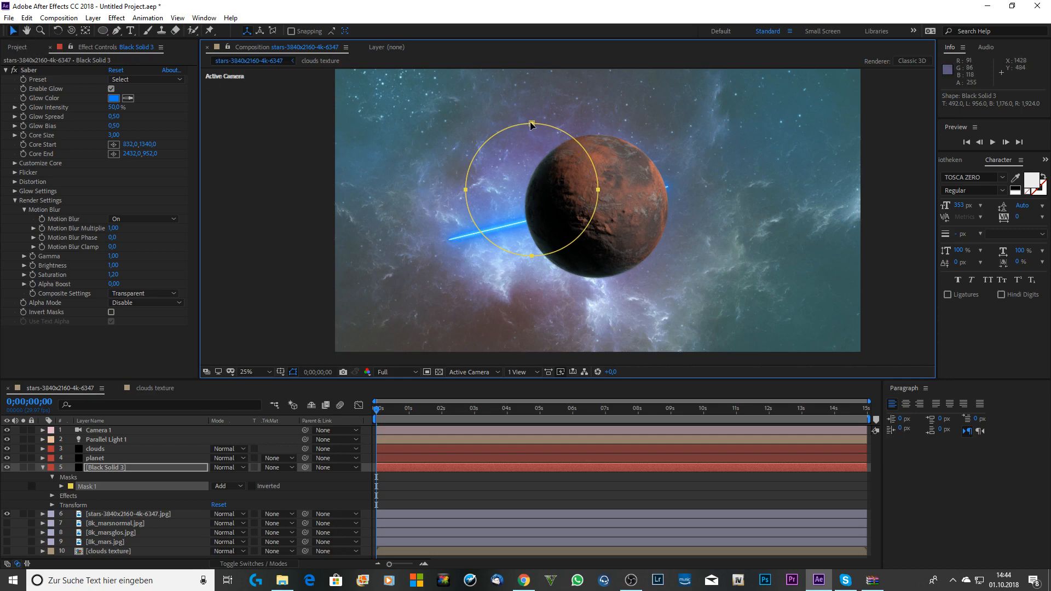
pyautogui.moveTo(531, 125); pyautogui.dragTo(594, 142)
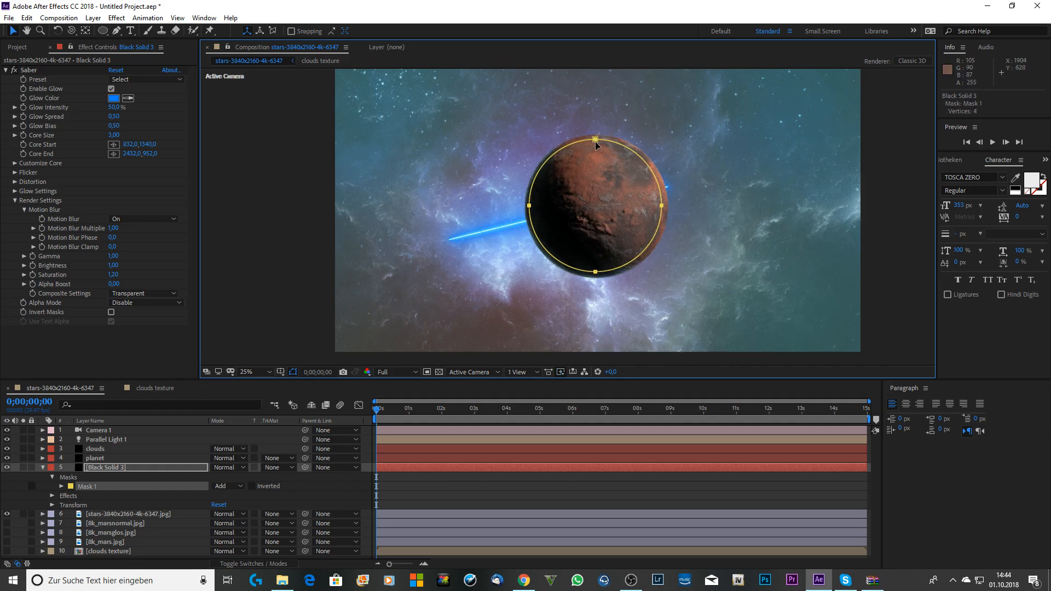
pyautogui.moveTo(595, 141); pyautogui.dragTo(592, 144)
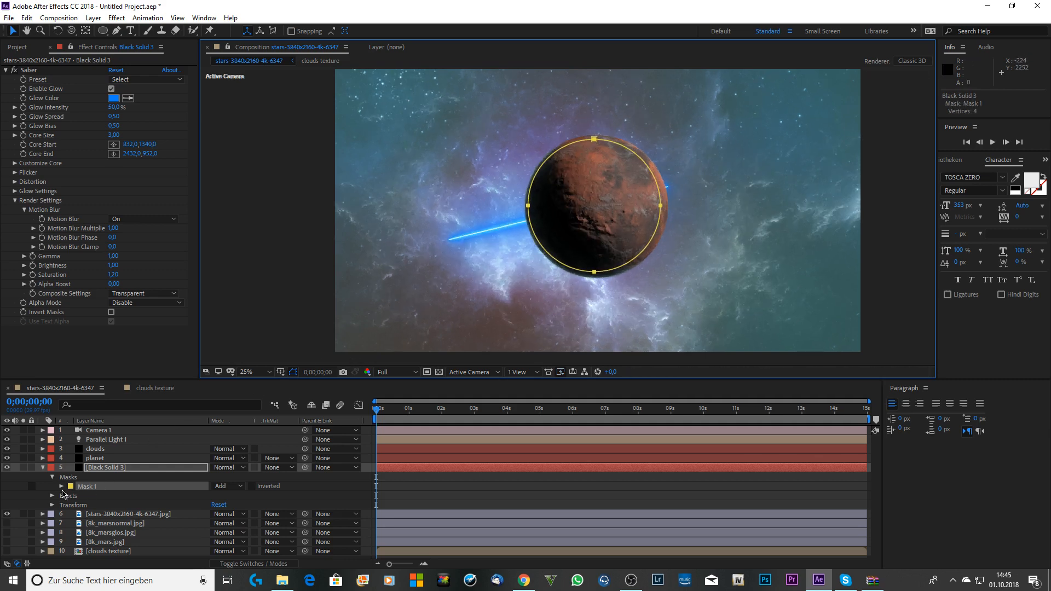
# Fit the circular mask to the planet's outline by setting Black Solid 3's scale to 107% and position to 1935, 1088.
pyautogui.click(52, 505)
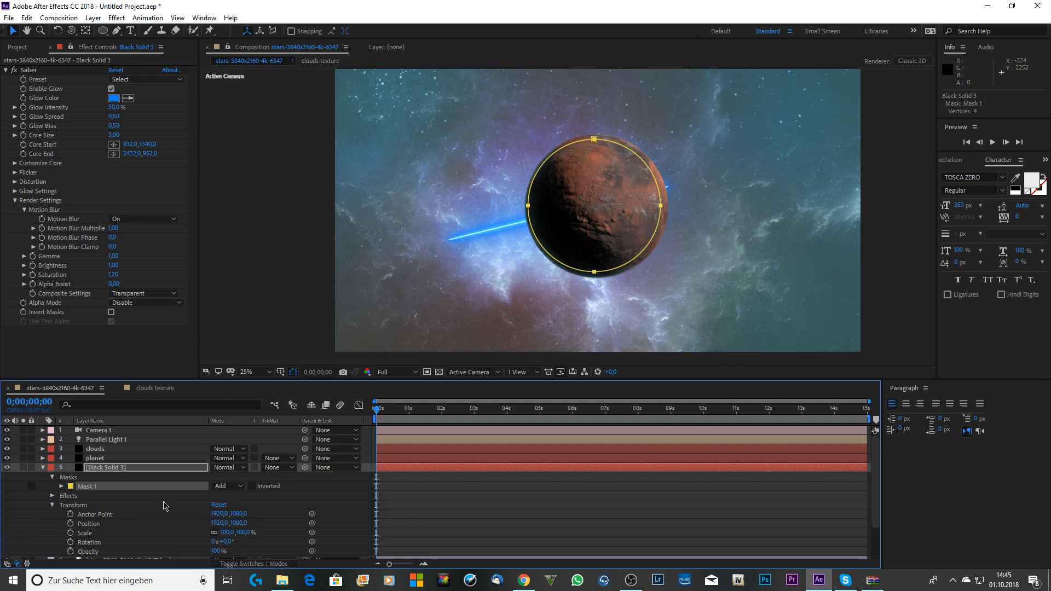
pyautogui.moveTo(225, 533)
pyautogui.mouseDown()
pyautogui.moveTo(247, 524)
pyautogui.moveTo(226, 523)
pyautogui.mouseUp()
pyautogui.moveTo(227, 523); pyautogui.dragTo(227, 523)
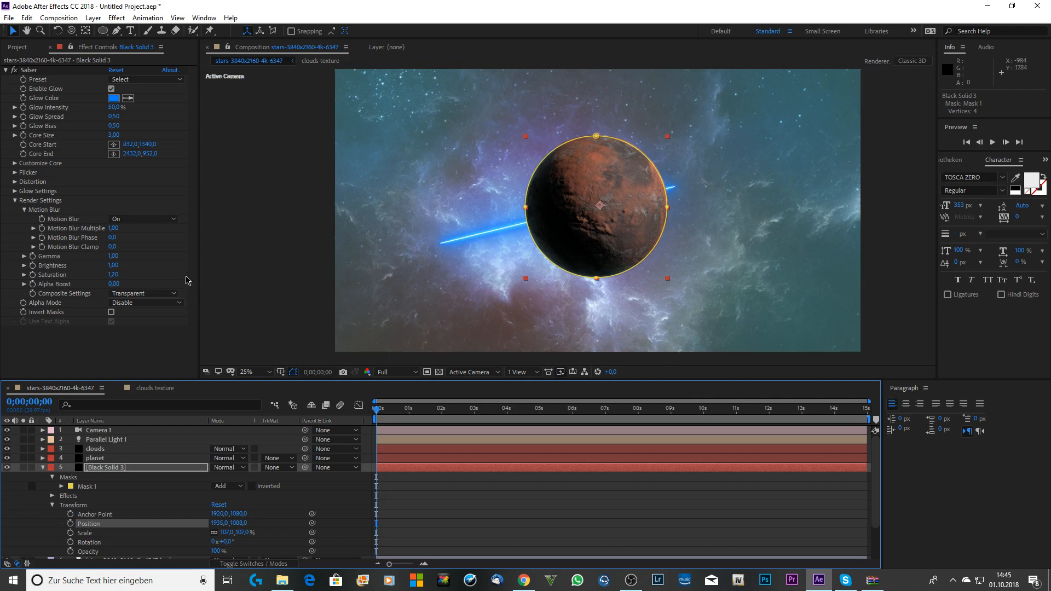
# Set the Saber's Core Type to Layer Masks in its Customize Core settings.
pyautogui.click(15, 164)
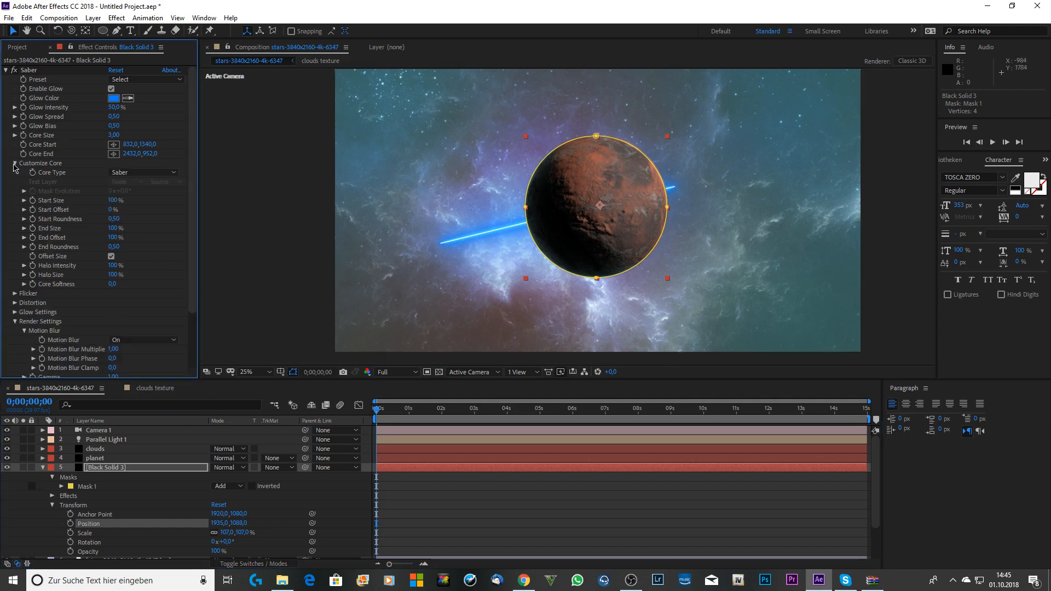
pyautogui.click(135, 173)
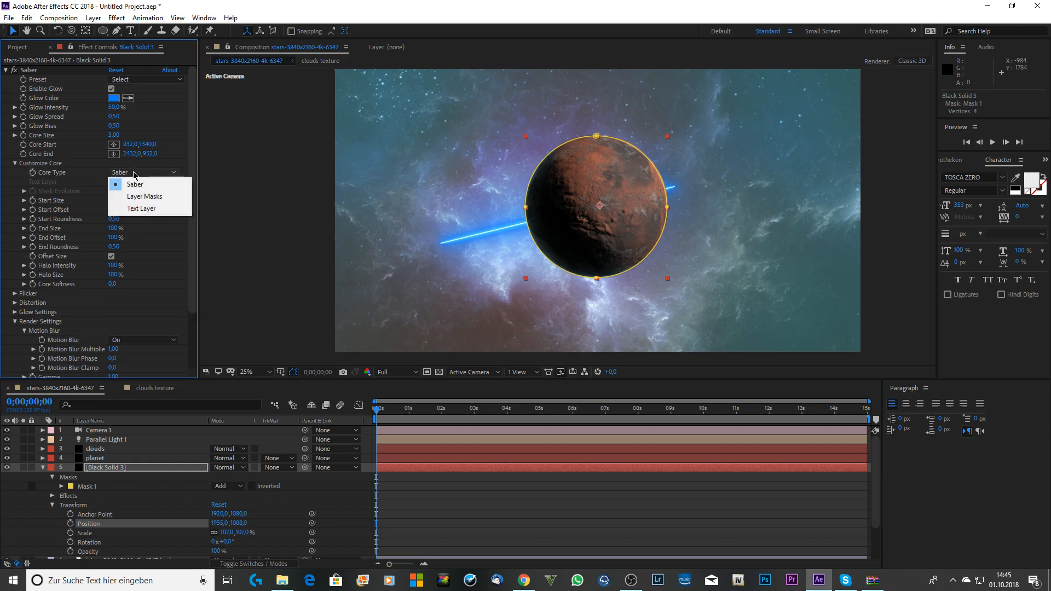
pyautogui.click(164, 197)
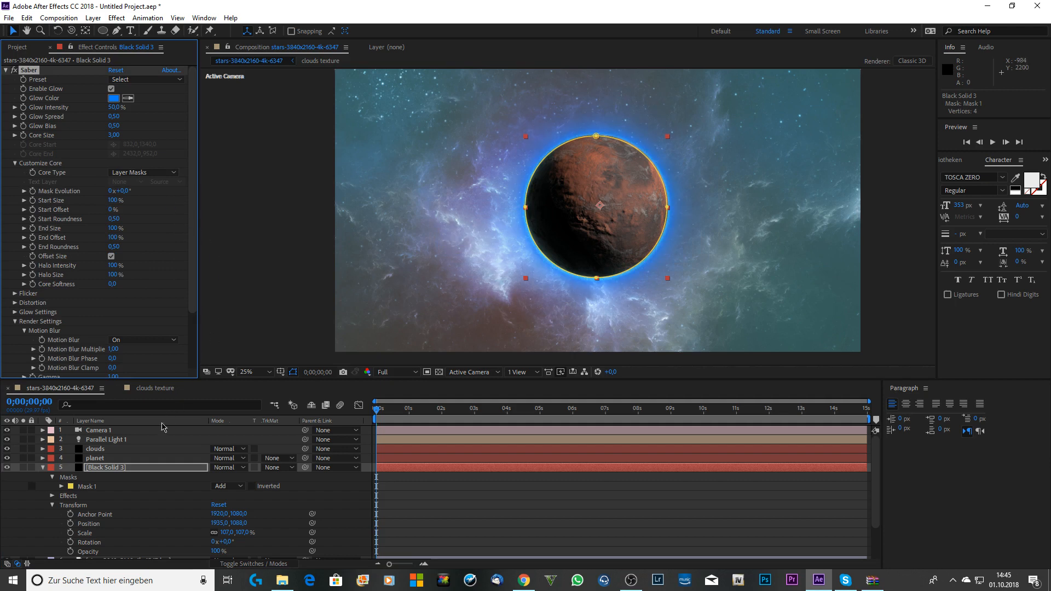
# Examine the circular glow with Black Solid 3 soloed, and around the planet with the mask outline hidden.
pyautogui.click(23, 468)
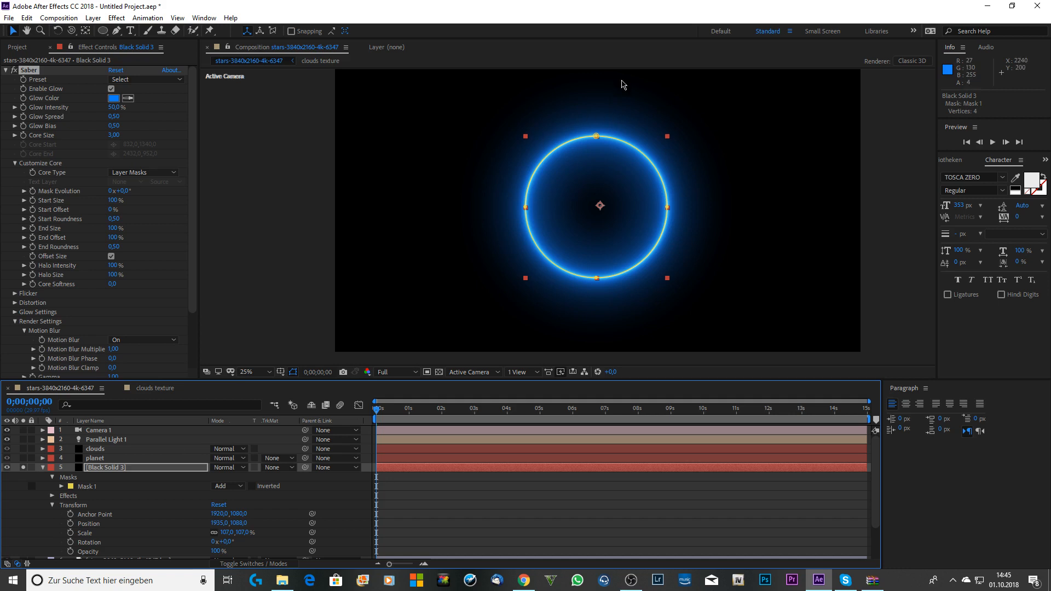
pyautogui.click(23, 467)
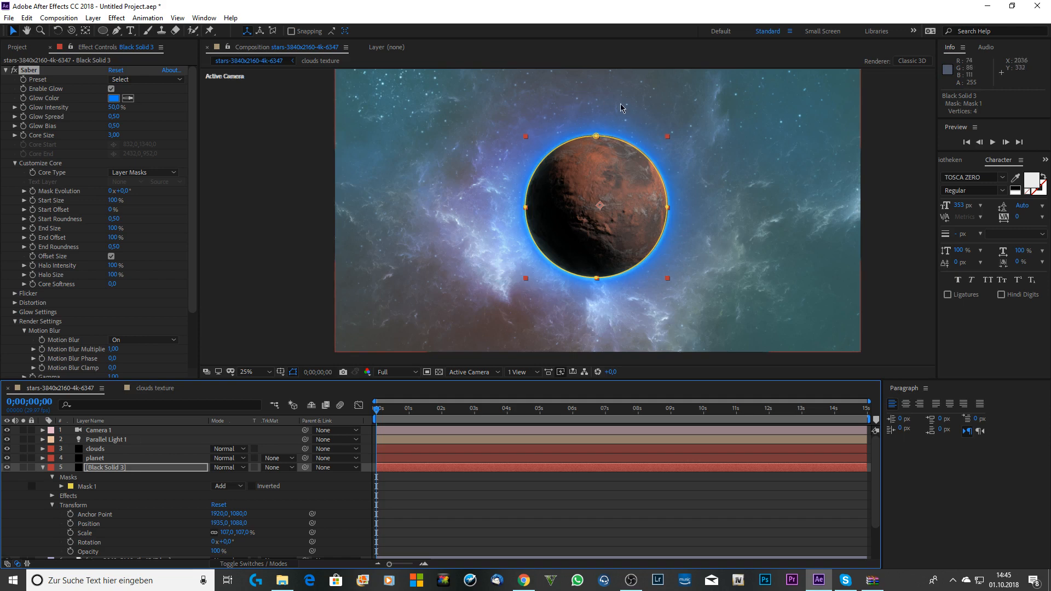
pyautogui.click(292, 373)
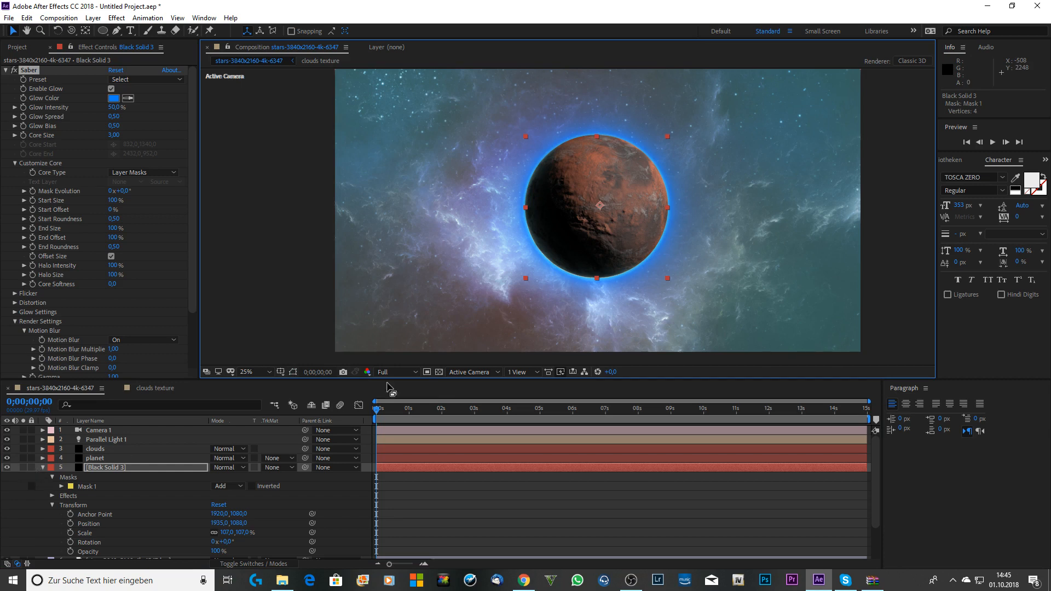
pyautogui.click(294, 372)
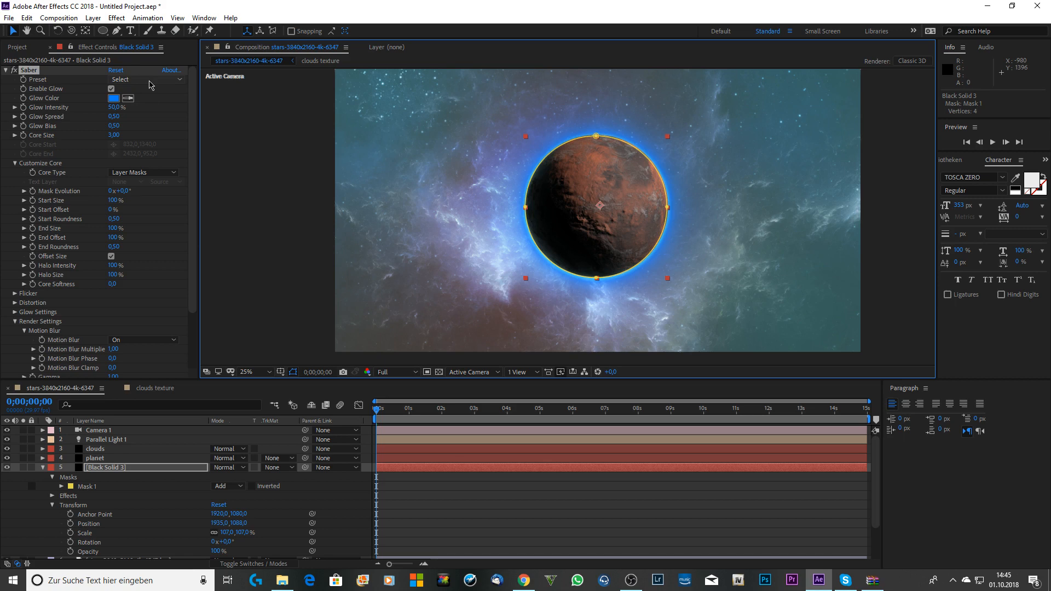
# Apply the Haze preset to the Saber effect on Black Solid 3.
pyautogui.scroll(-3, 85, 275)
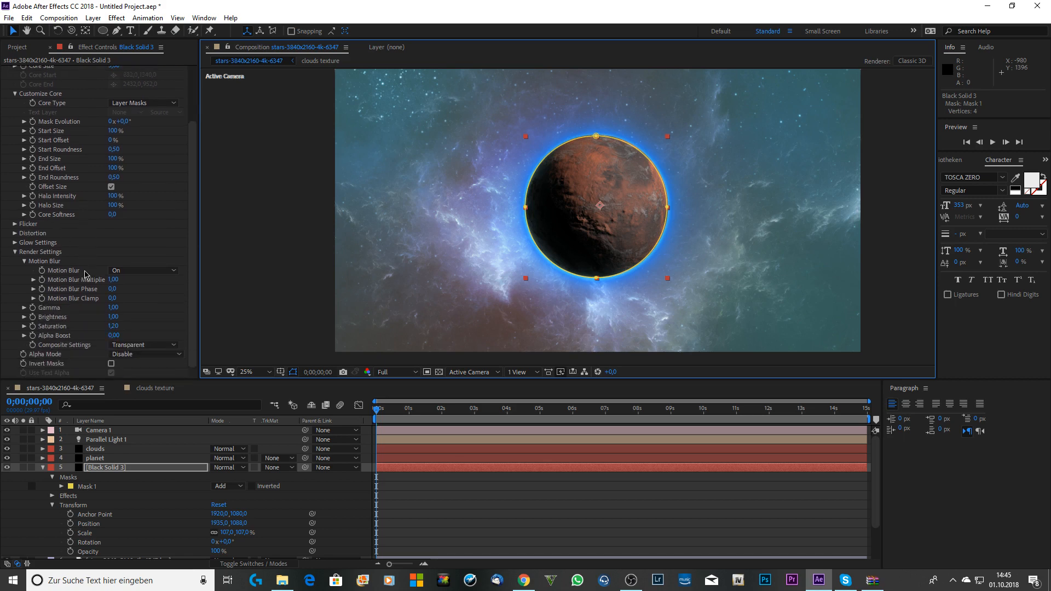
pyautogui.scroll(3, 94, 235)
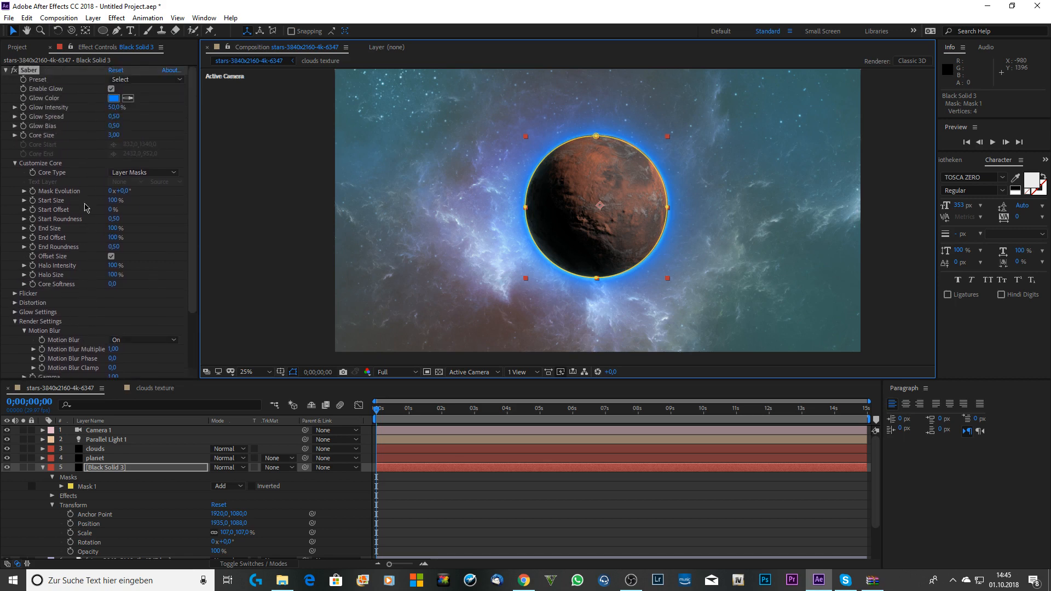
pyautogui.click(159, 83)
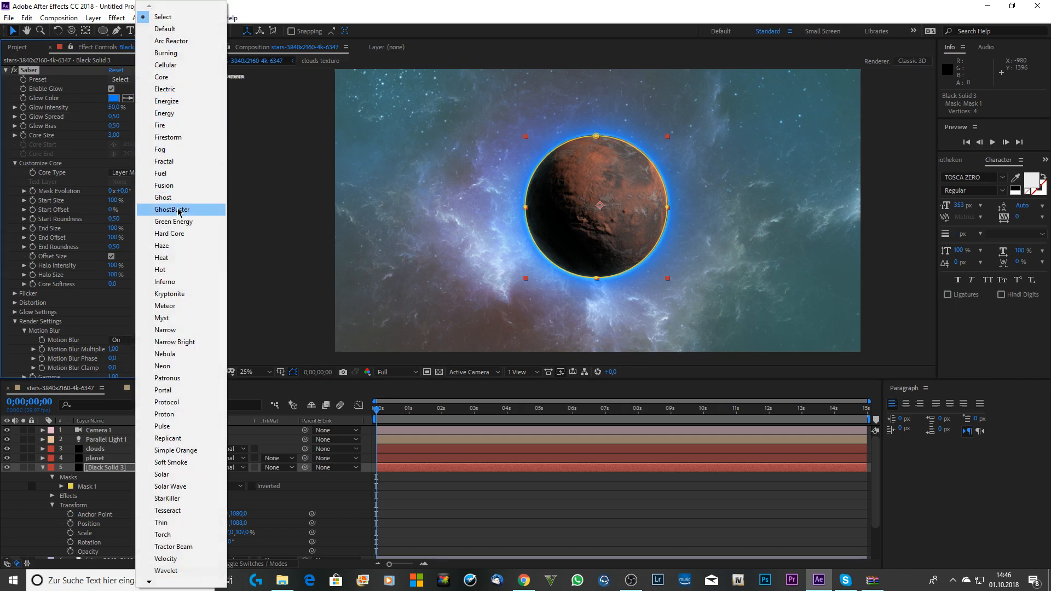
pyautogui.click(174, 245)
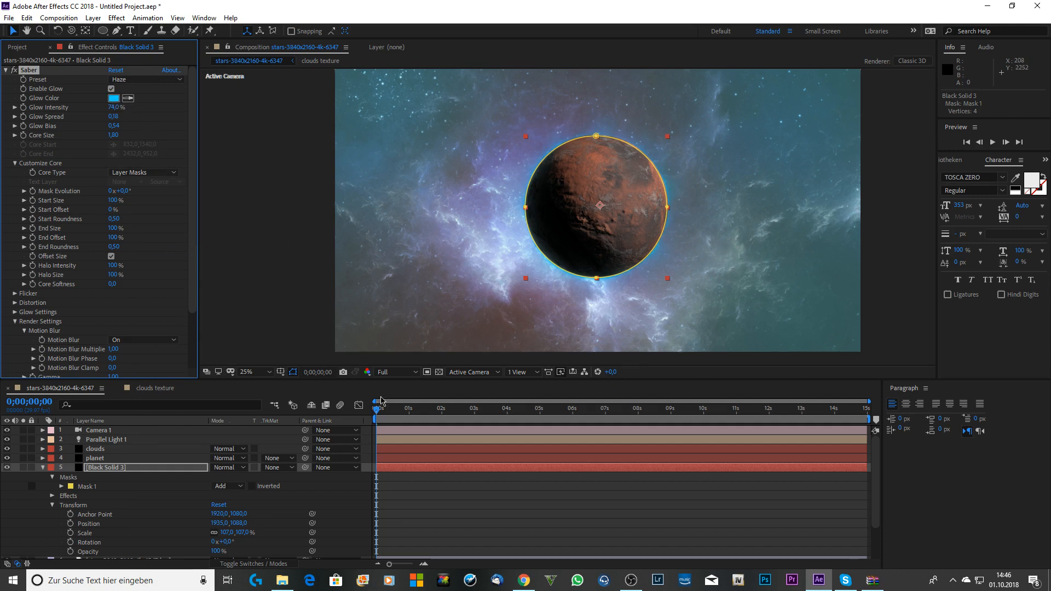
# Set the preview resolution to Quarter and scrub through the timeline to inspect the planet's glow up close, returning to the first frame.
pyautogui.press('.')
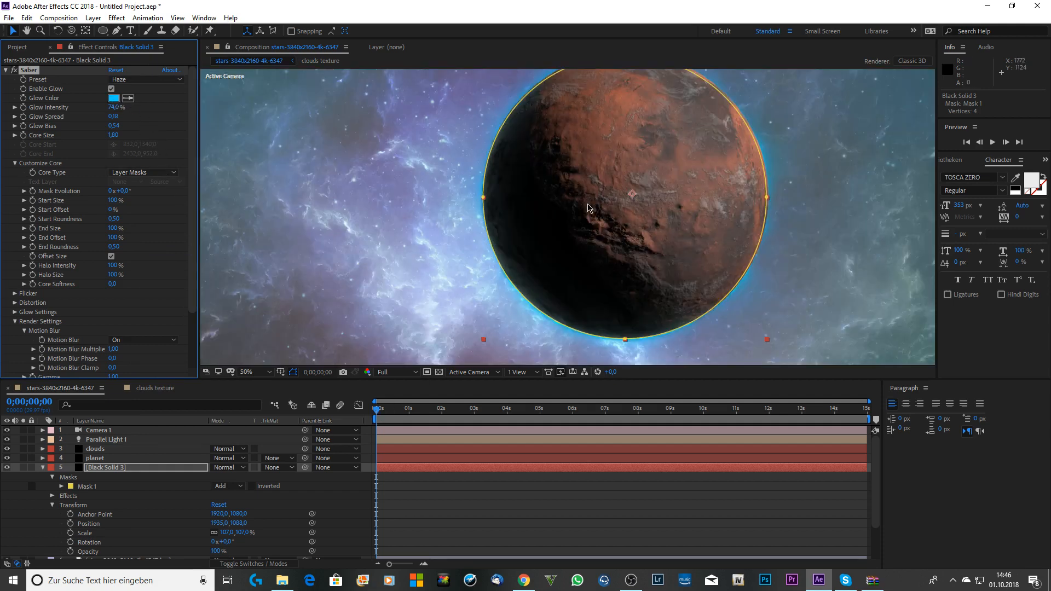
pyautogui.moveTo(377, 414); pyautogui.dragTo(455, 414)
pyautogui.click(390, 372)
pyautogui.click(406, 434)
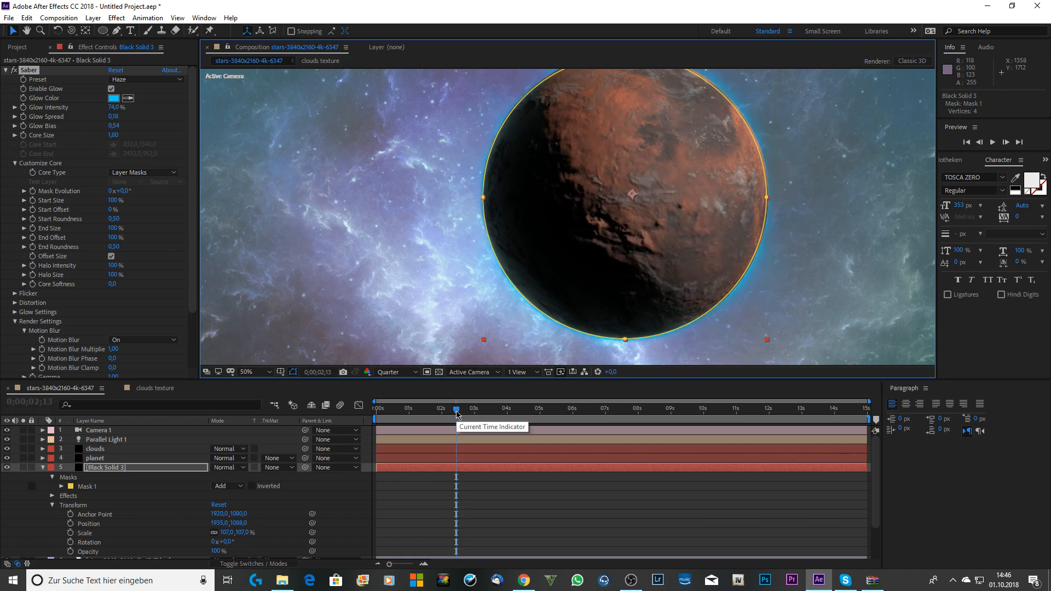
pyautogui.moveTo(456, 413); pyautogui.dragTo(667, 414)
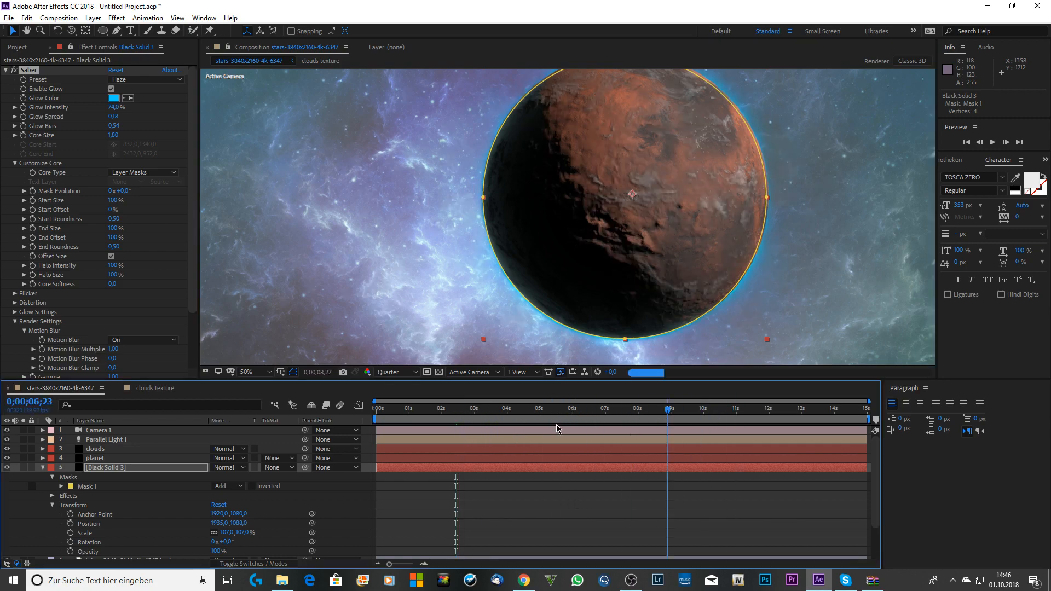
pyautogui.press('Home')
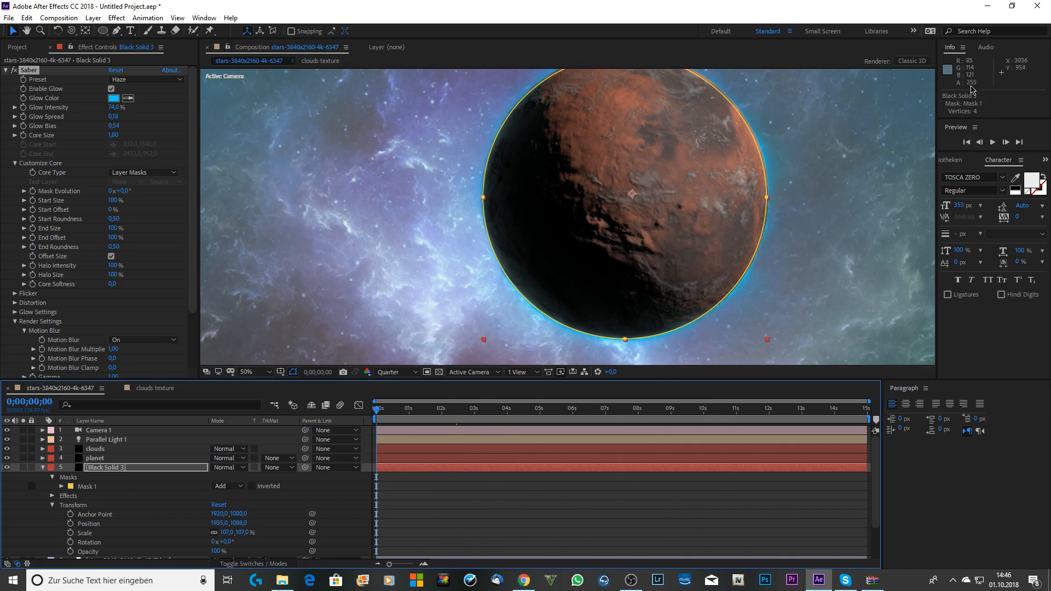
# Preview the animation from the first frame to check how the blue glow moves around the planet.
pyautogui.click(992, 141)
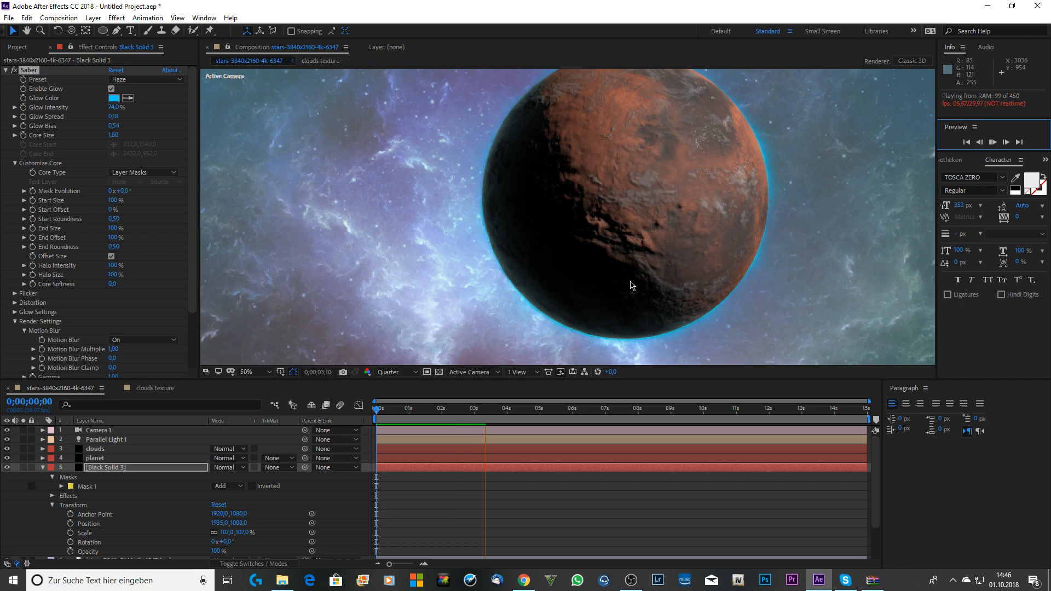
pyautogui.press('space')
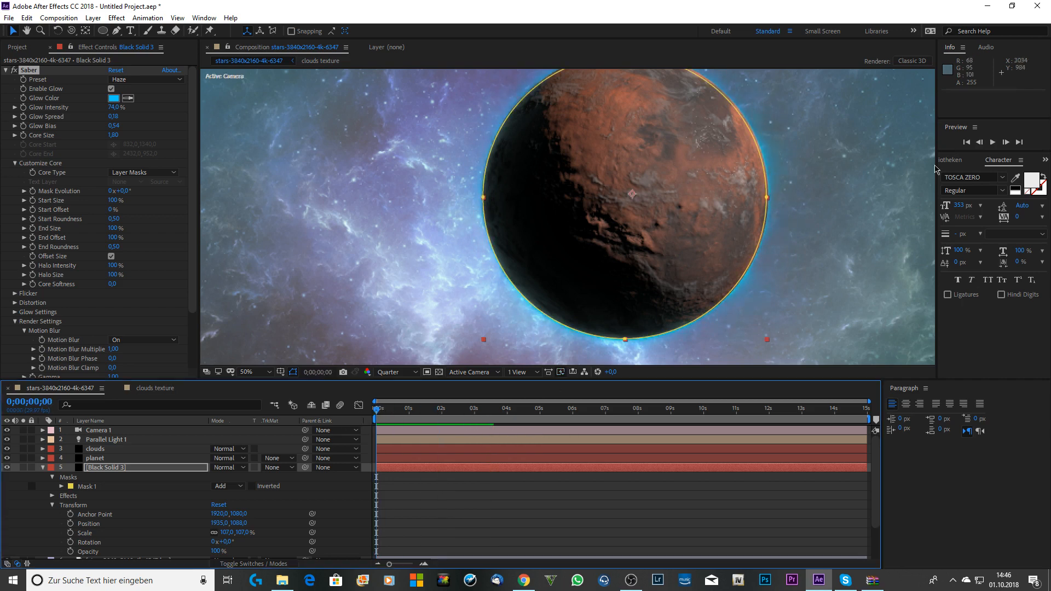
pyautogui.click(996, 143)
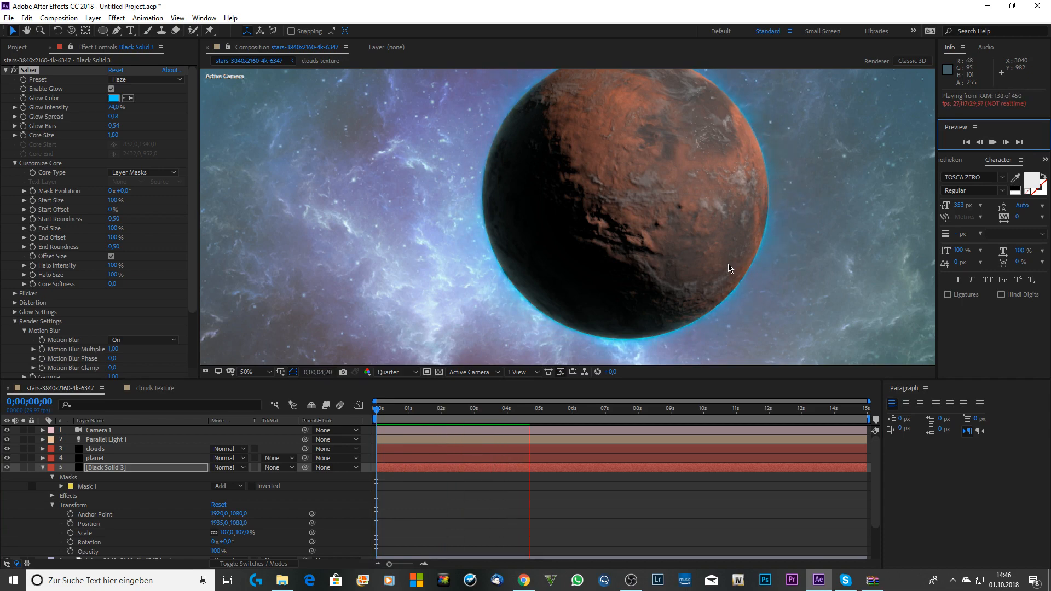
pyautogui.click(992, 142)
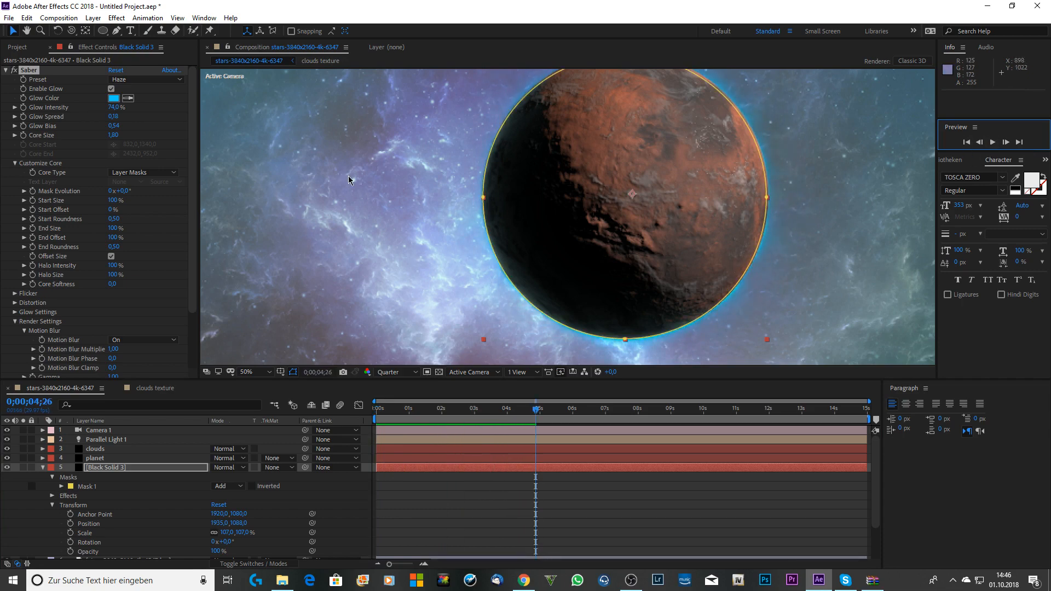
# Change the Saber's Glow Color to the soft green 6FE1B2 and set Glow Bias to 0,90.
pyautogui.scroll(-1, 530, 169)
pyautogui.click(114, 98)
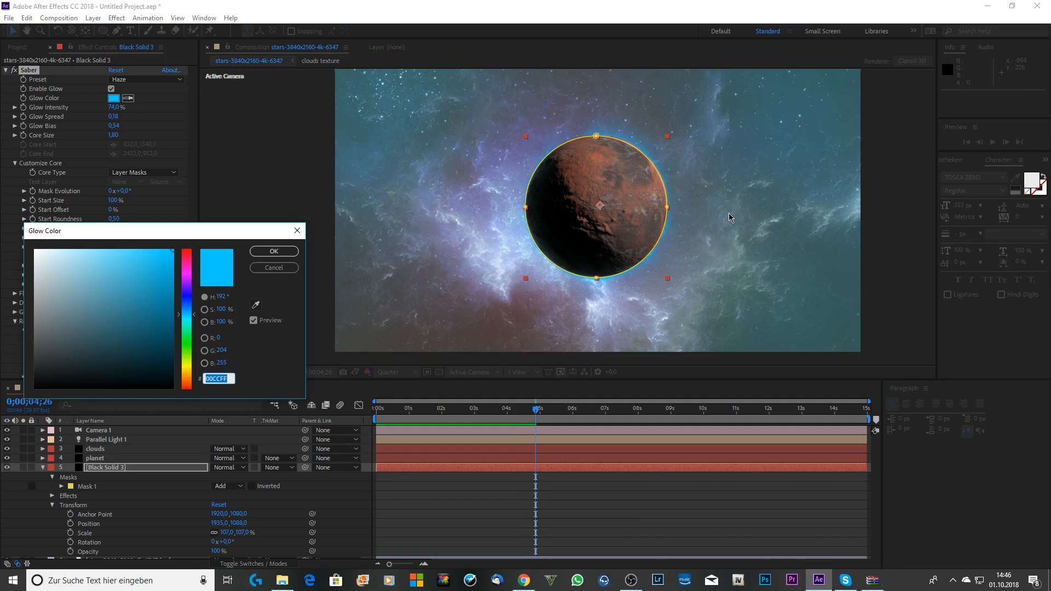
pyautogui.moveTo(191, 316); pyautogui.dragTo(191, 337)
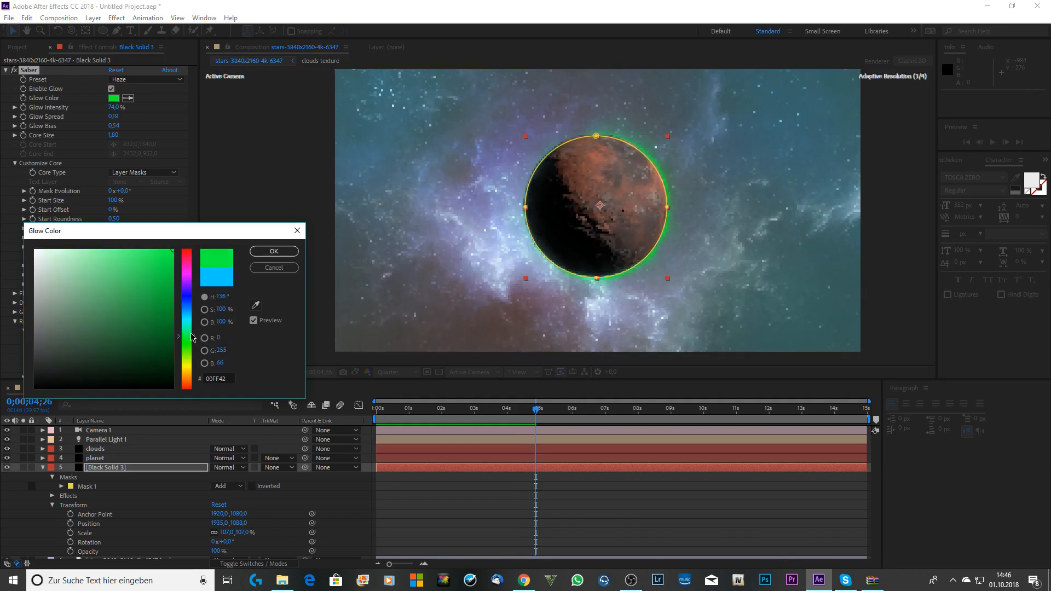
pyautogui.moveTo(118, 282); pyautogui.dragTo(105, 265)
pyautogui.moveTo(195, 338); pyautogui.dragTo(194, 331)
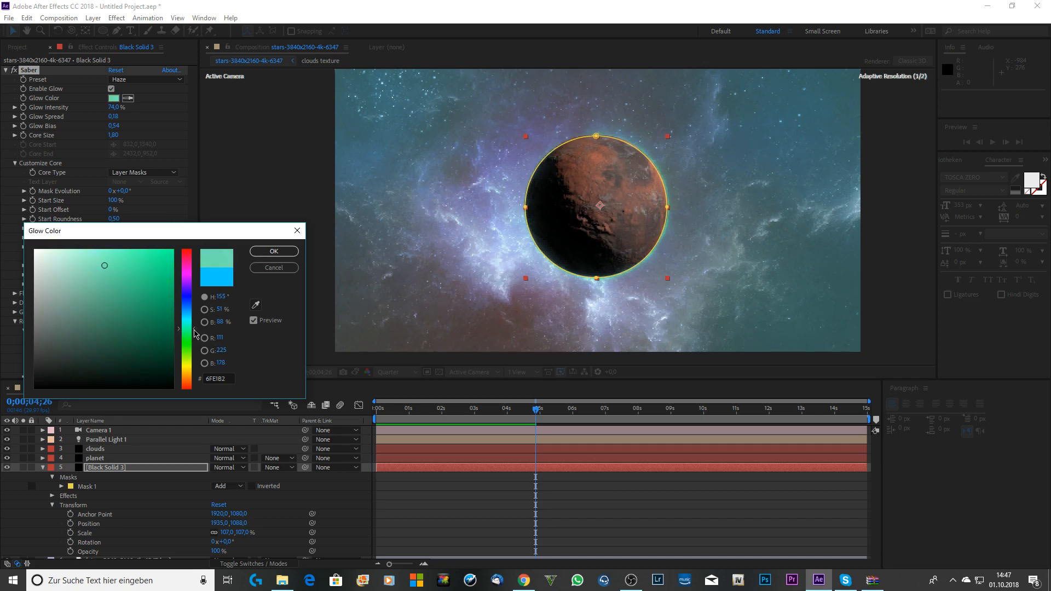
pyautogui.click(274, 251)
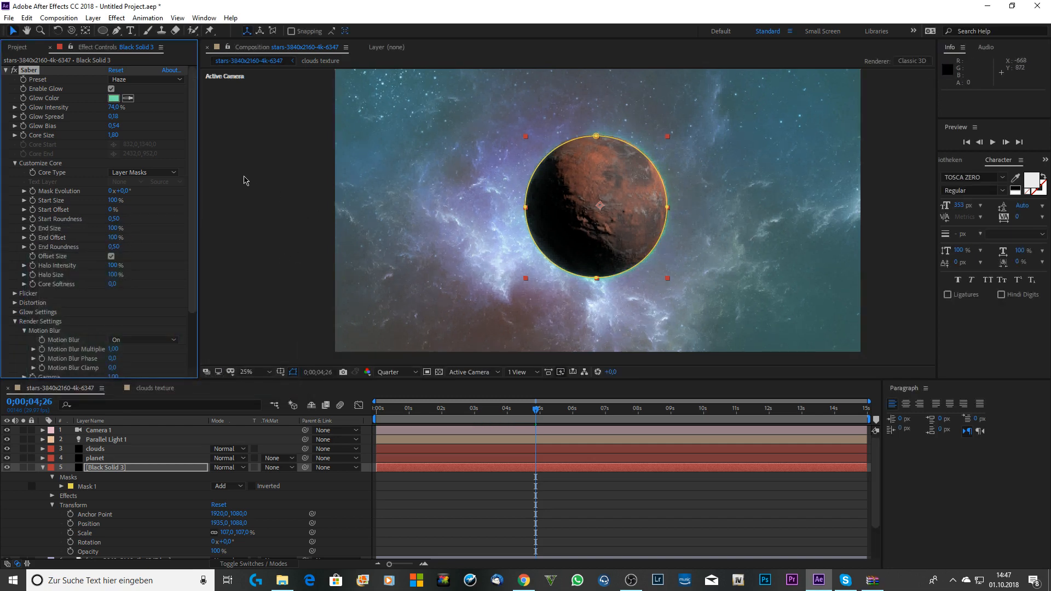
pyautogui.click(15, 163)
pyautogui.moveTo(114, 126); pyautogui.dragTo(145, 126)
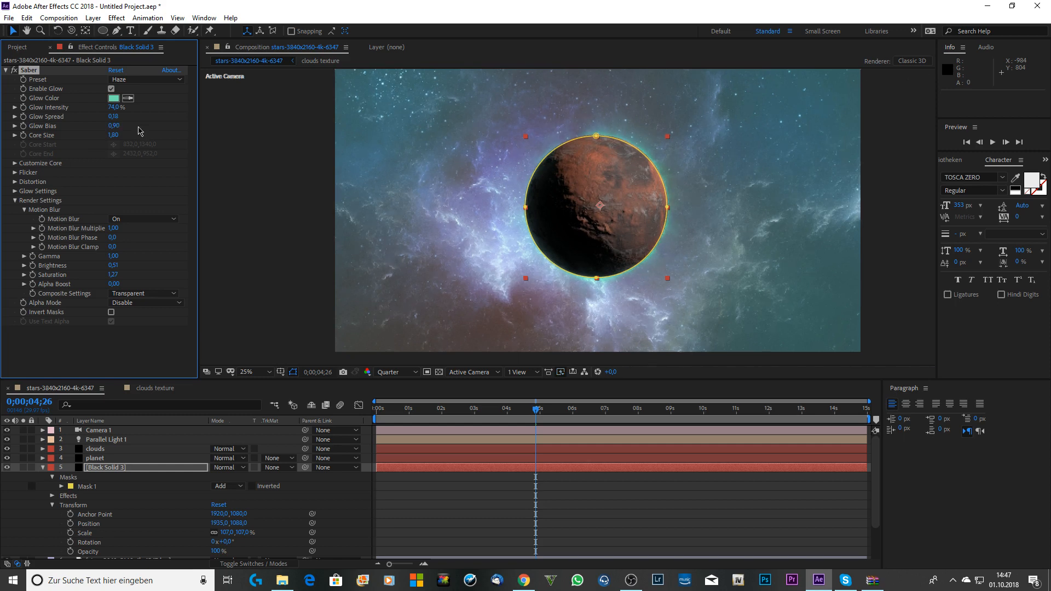
# In the Saber's Glow Distortion settings, set Wind Speed to 0,04 and Noise Speed to 0,02.
pyautogui.click(14, 183)
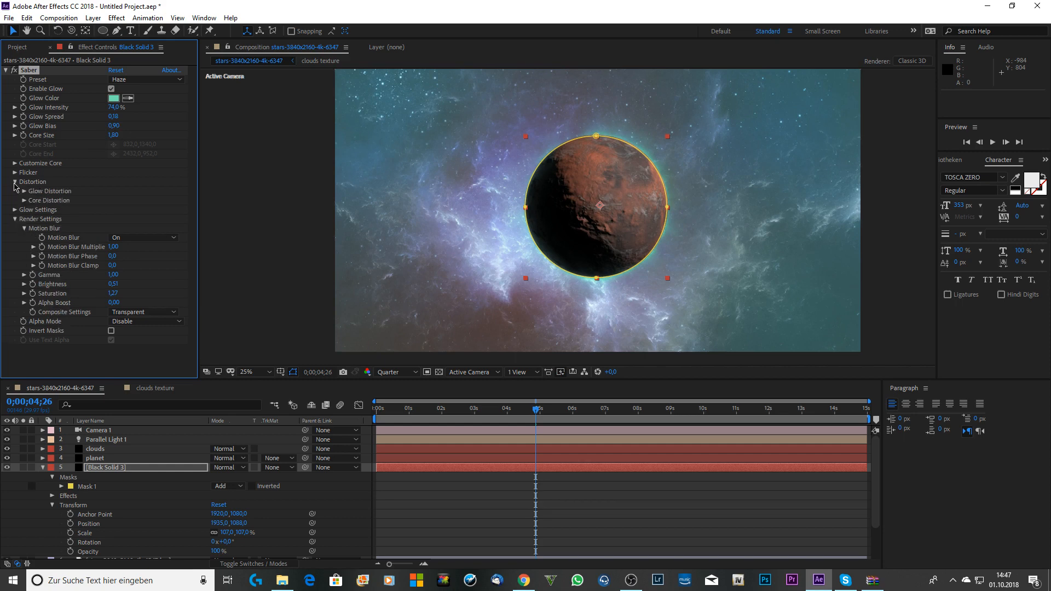
pyautogui.click(25, 192)
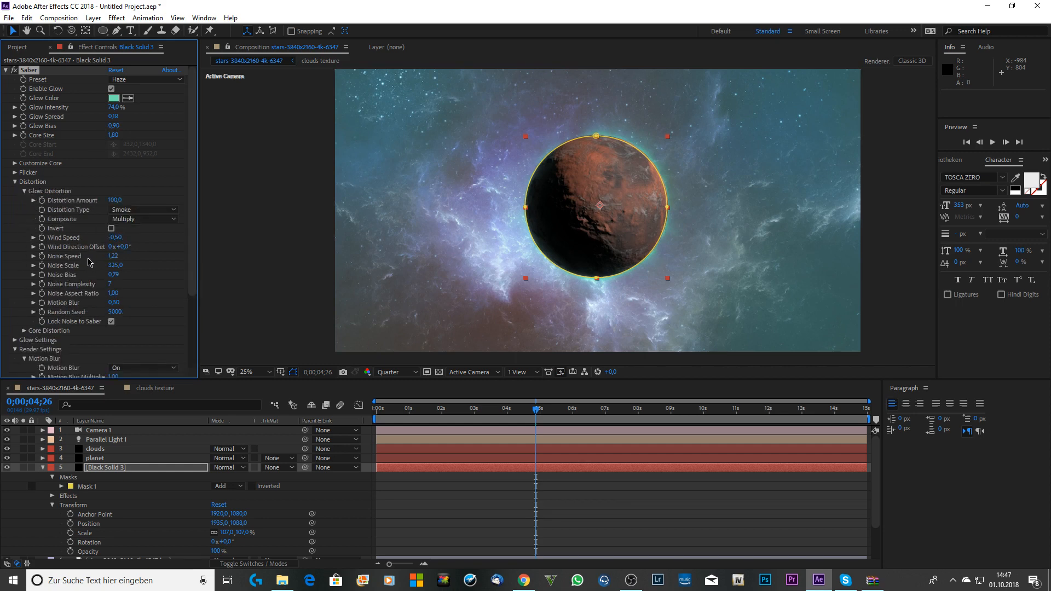
pyautogui.moveTo(113, 238); pyautogui.dragTo(149, 241)
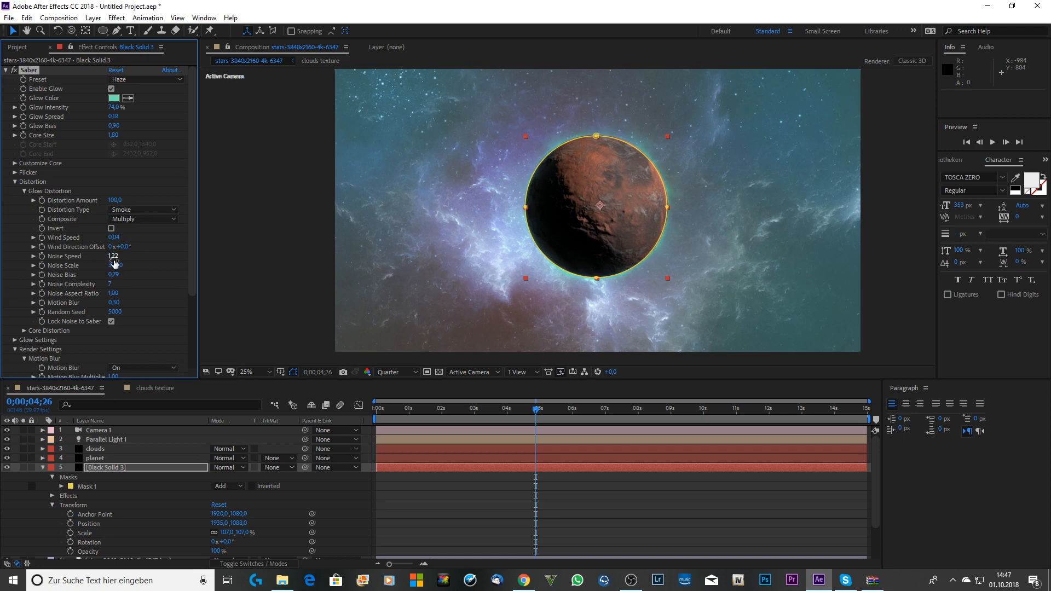
pyautogui.moveTo(114, 256)
pyautogui.mouseDown()
pyautogui.moveTo(88, 261)
pyautogui.moveTo(102, 257)
pyautogui.mouseUp()
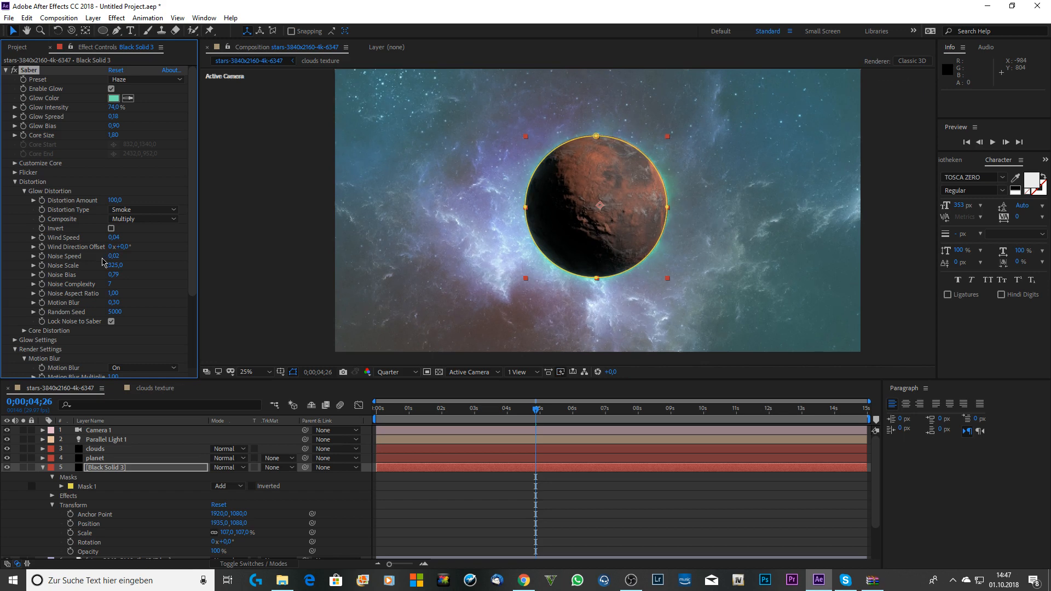
pyautogui.click(24, 192)
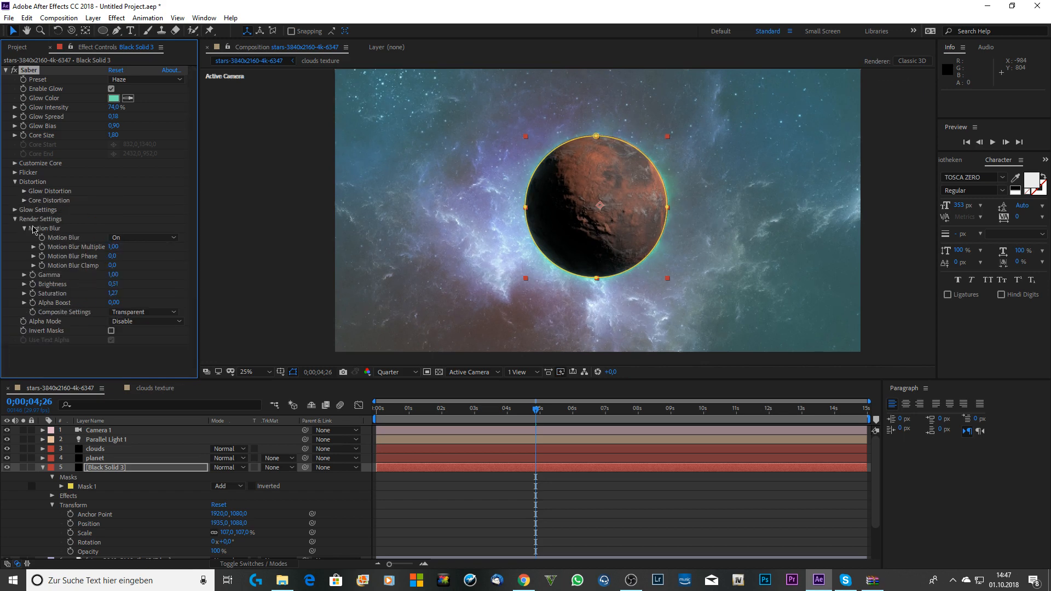
# In the Saber's Core Distortion settings, set Wind Speed to 0,20 and Noise Speed to 0,02.
pyautogui.click(24, 201)
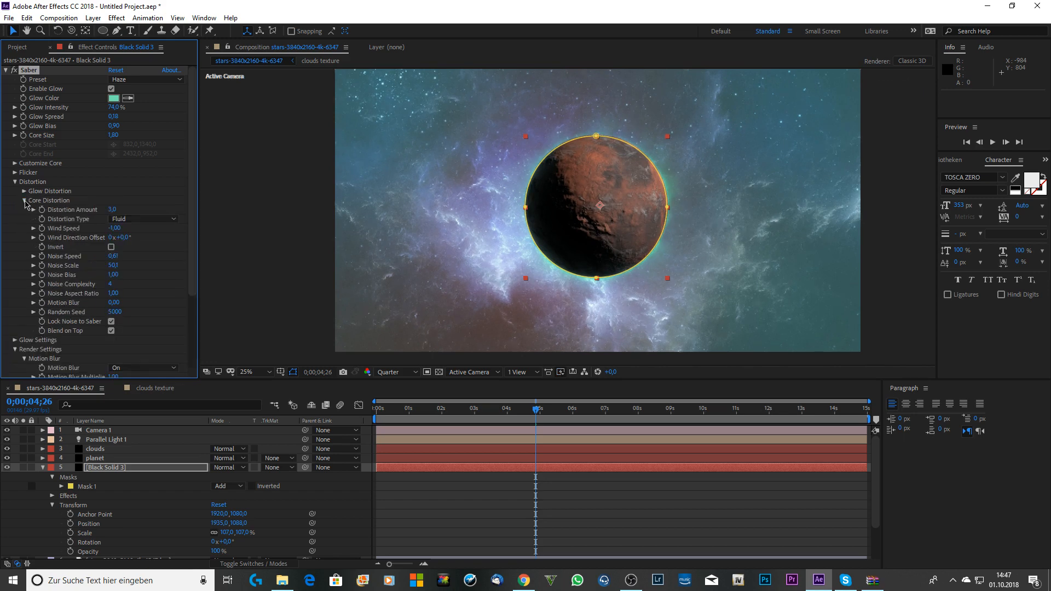
pyautogui.moveTo(117, 231); pyautogui.dragTo(181, 228)
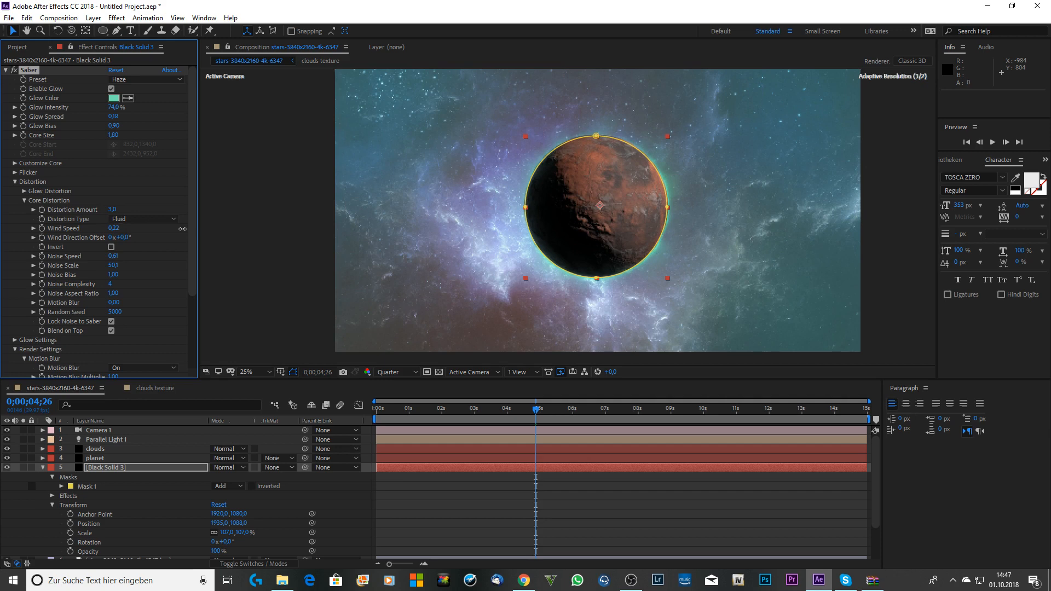
pyautogui.moveTo(165, 230); pyautogui.dragTo(183, 230)
pyautogui.moveTo(113, 255); pyautogui.dragTo(80, 256)
pyautogui.click(112, 256)
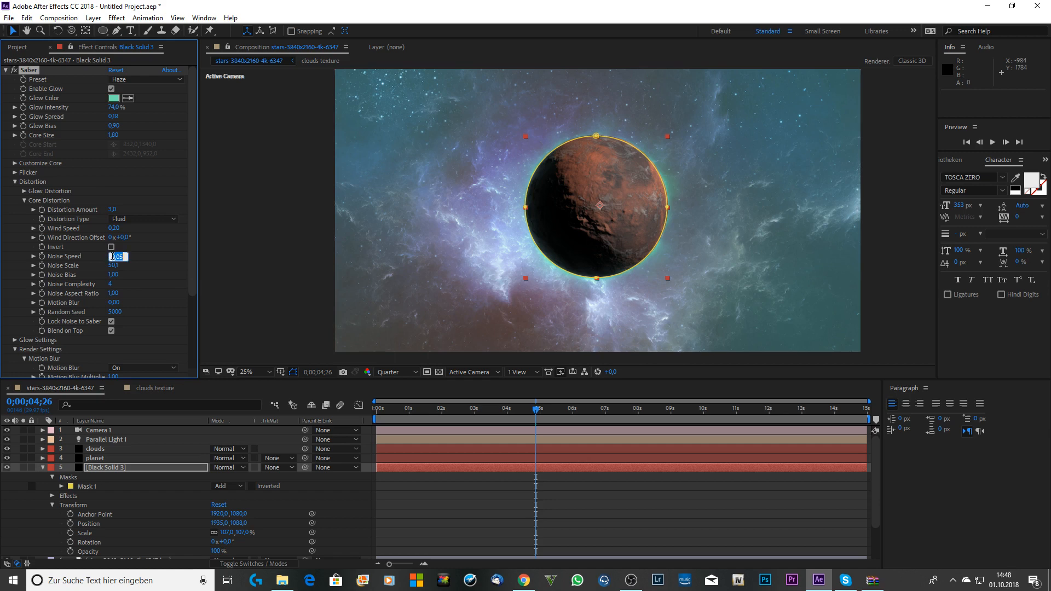
pyautogui.write('0,02')
pyautogui.press('Return')
# Play the composition from the first frame to examine the slowed green glow, both in the whole frame and close up.
pyautogui.moveTo(536, 410); pyautogui.dragTo(404, 419)
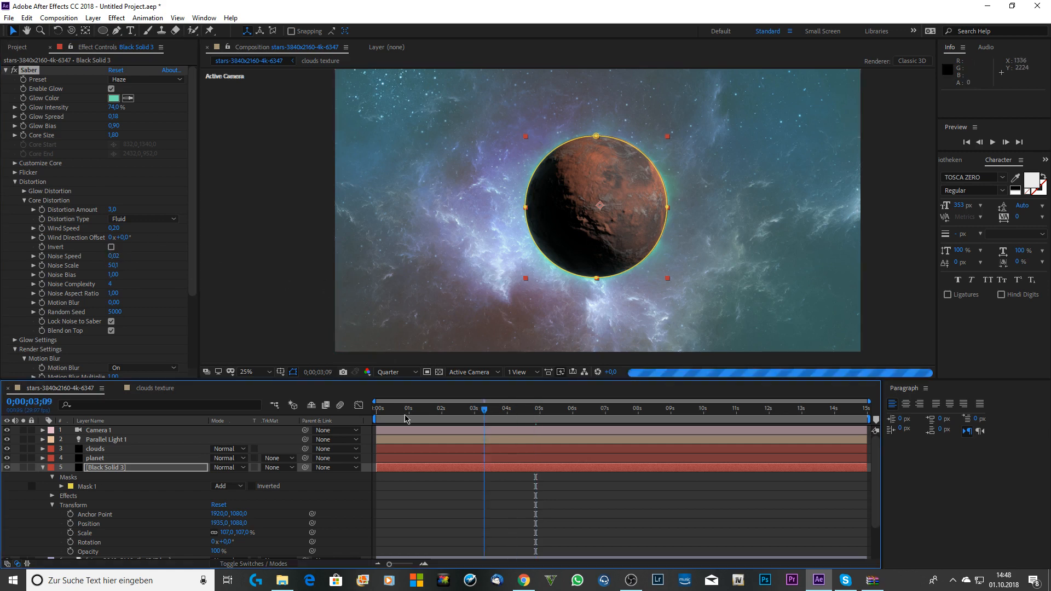
pyautogui.click(992, 144)
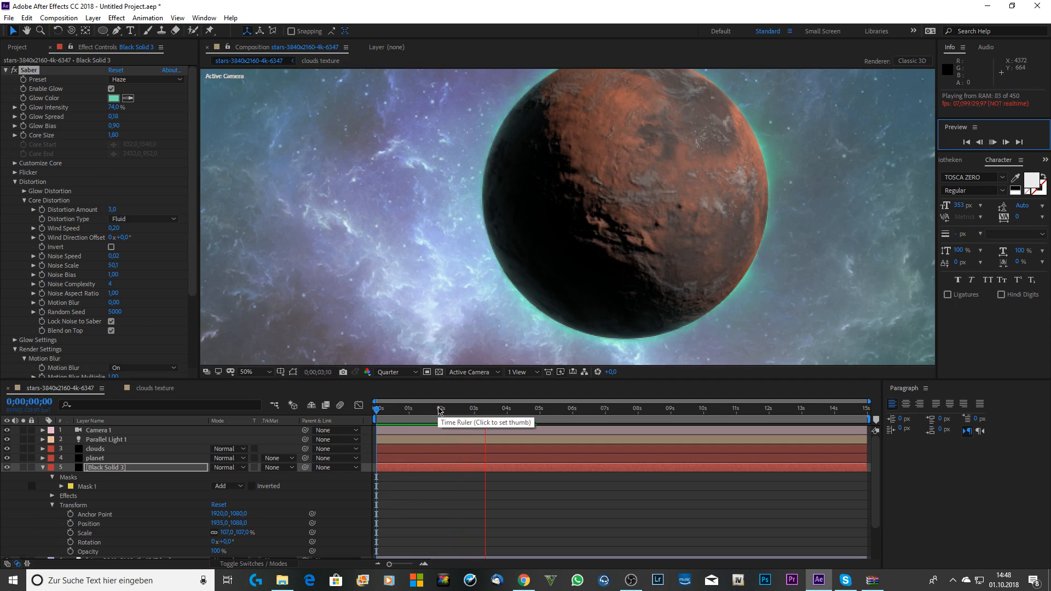
pyautogui.press('space')
pyautogui.scroll(-2, 593, 206)
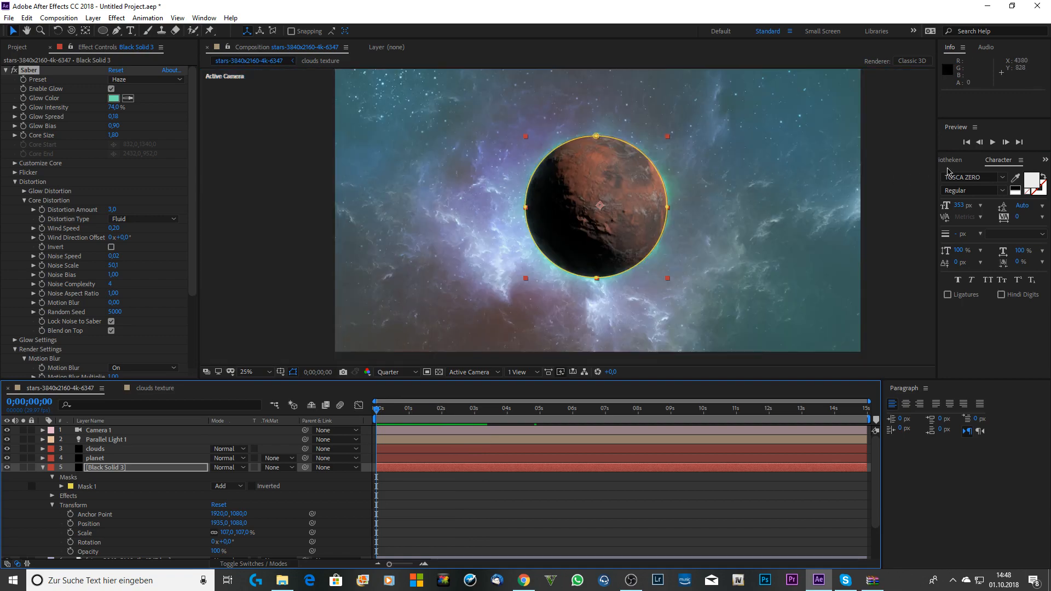
pyautogui.press('space')
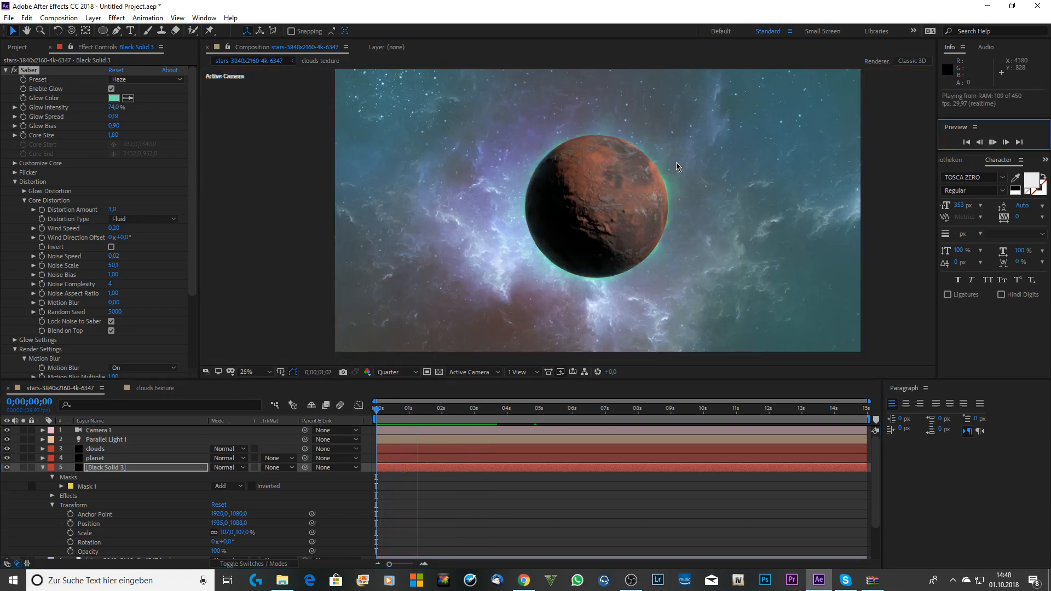
pyautogui.scroll(2, 675, 162)
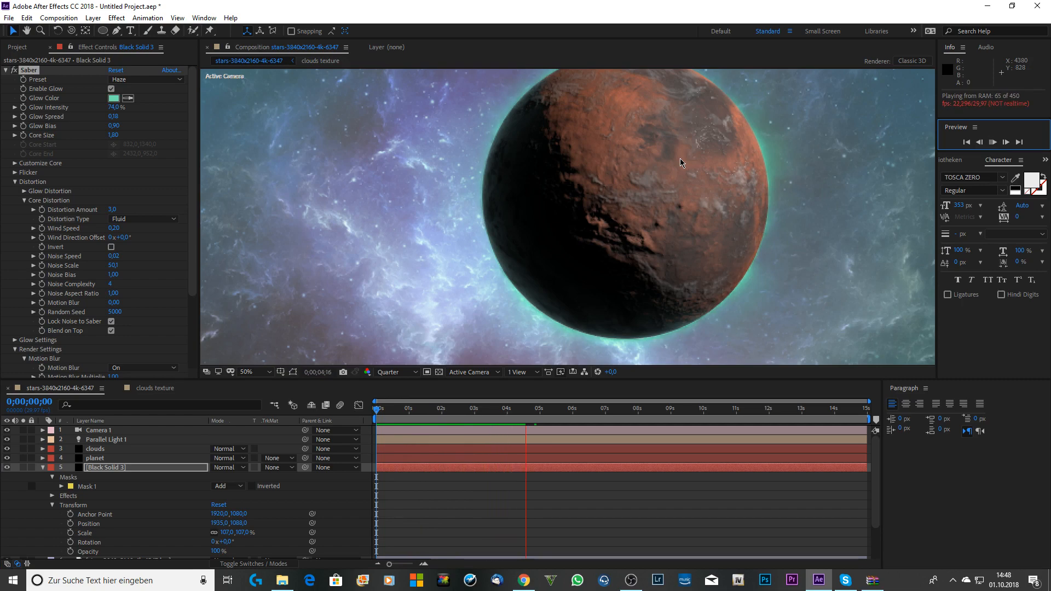
pyautogui.press('space')
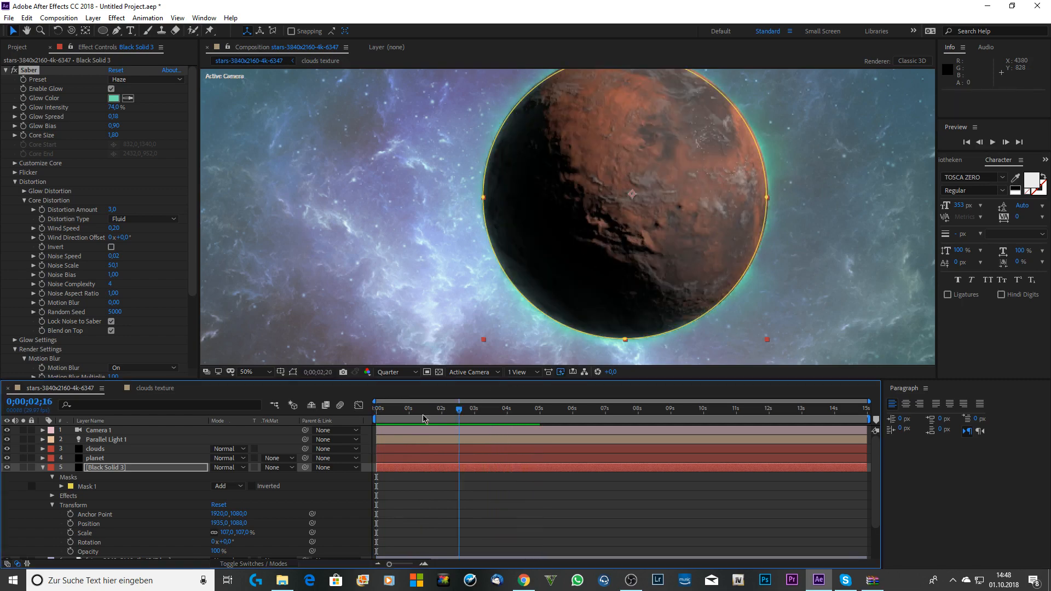
pyautogui.click(991, 143)
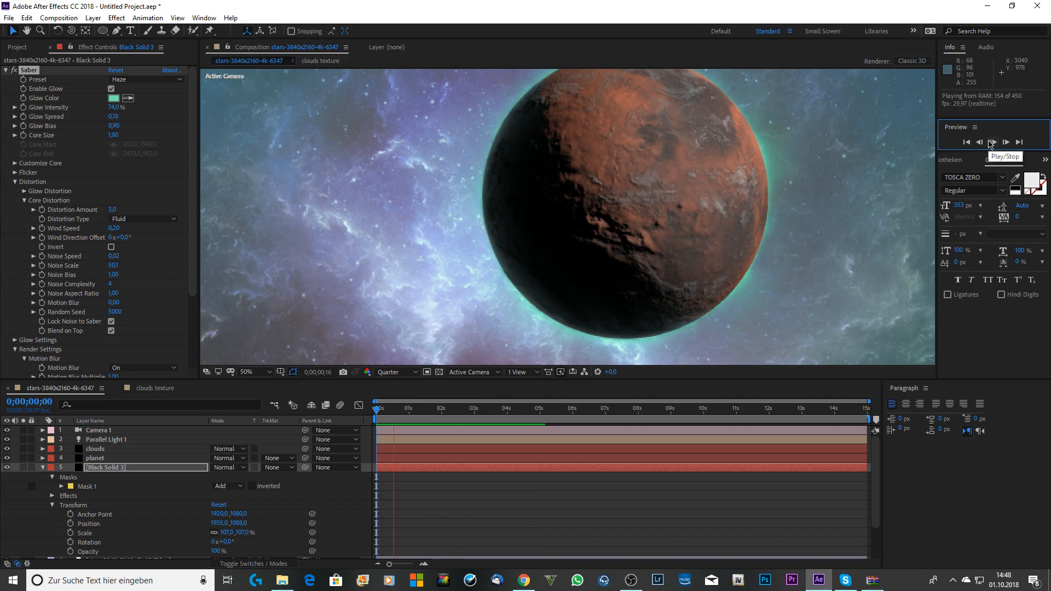
pyautogui.click(991, 143)
# Set the preview resolution to Full and inspect the glow at the planet's edge up close.
pyautogui.scroll(-1, 740, 221)
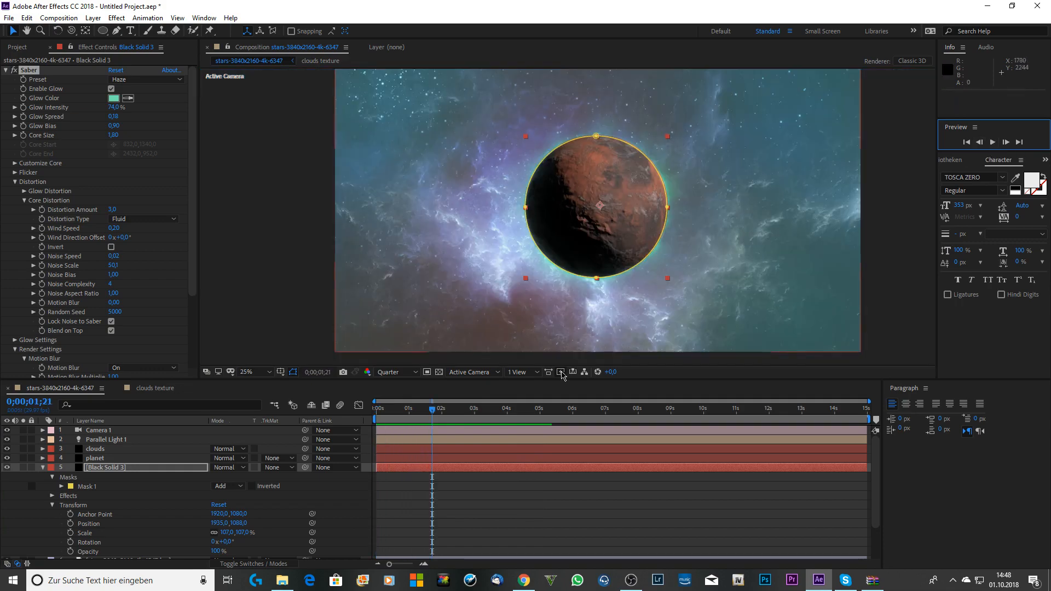
pyautogui.click(386, 374)
pyautogui.click(392, 401)
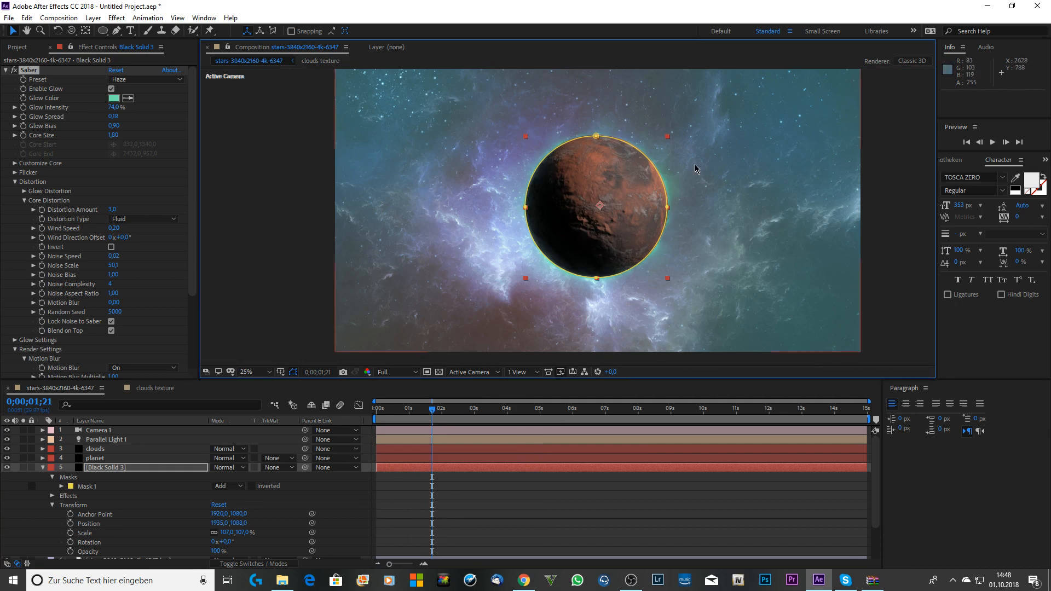
pyautogui.press('.')
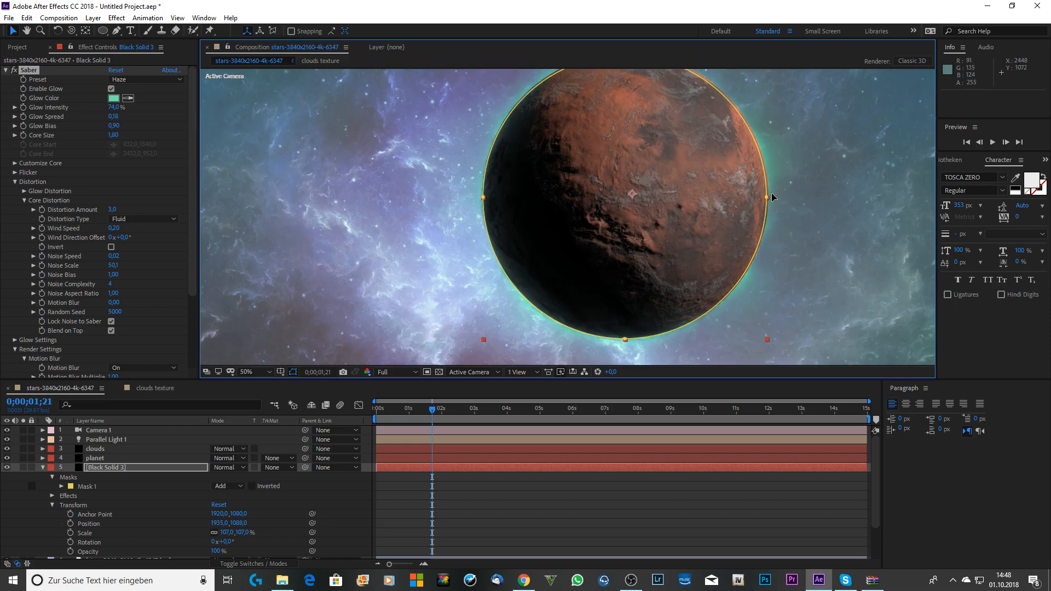
pyautogui.press(',')
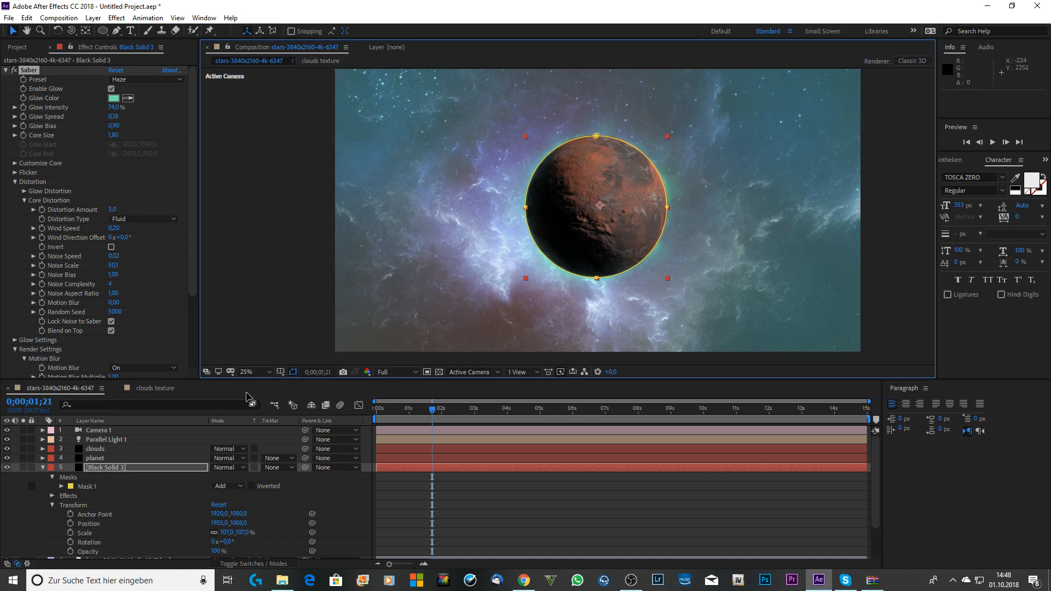
# Collapse the Black Solid 3 layer's properties and rename the layer to saber.
pyautogui.click(43, 467)
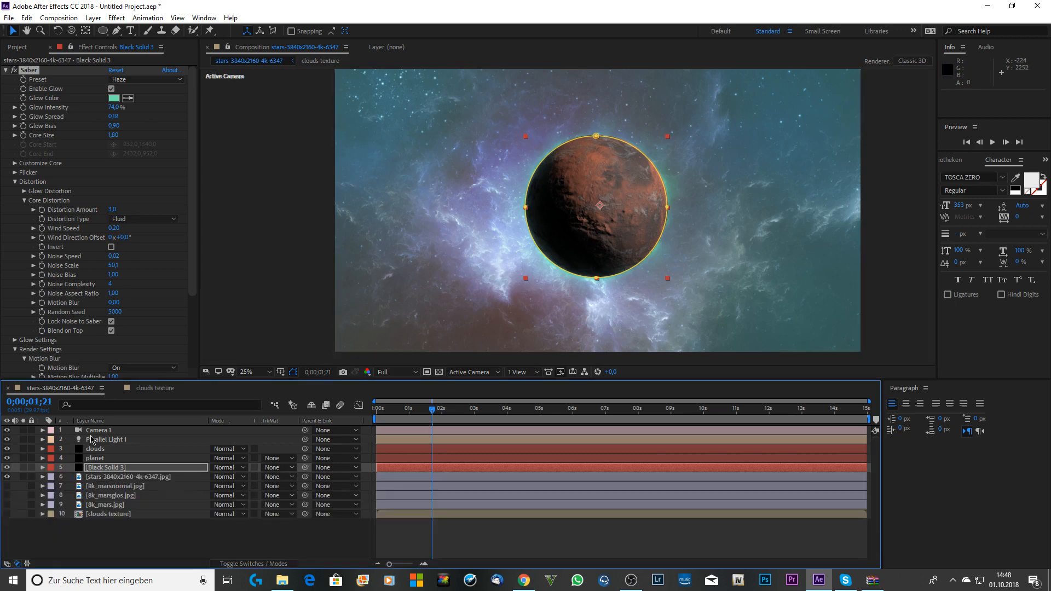
pyautogui.click(98, 431)
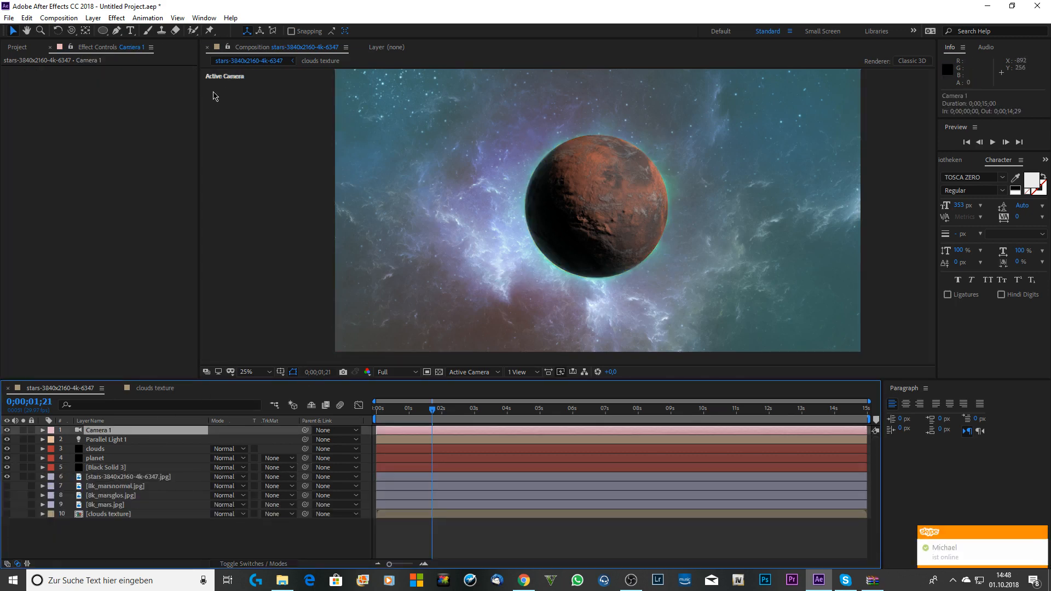
pyautogui.click(119, 468)
pyautogui.press('Return')
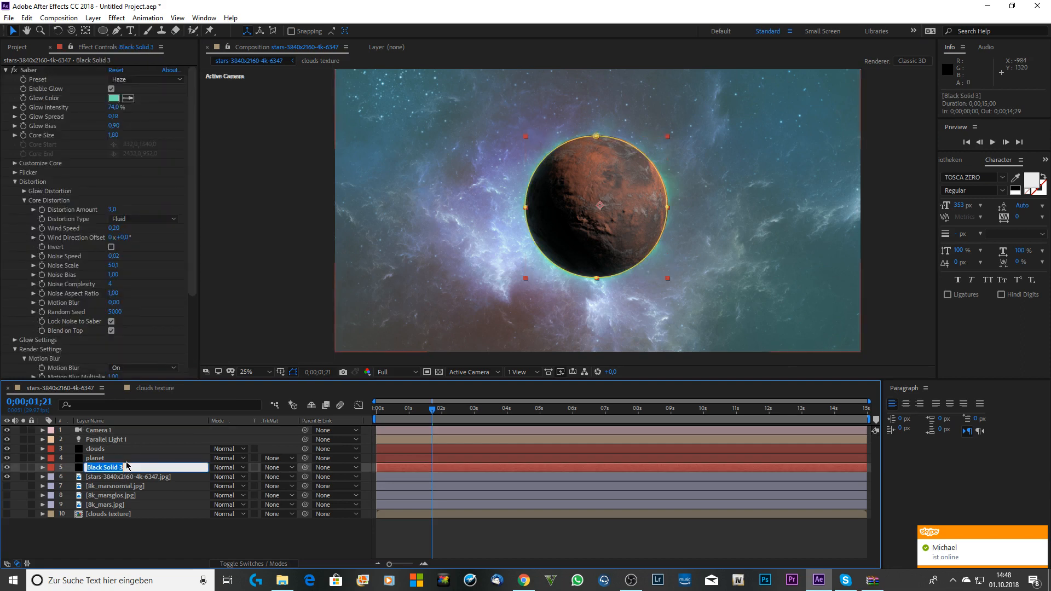
pyautogui.write('saber')
pyautogui.press('Return')
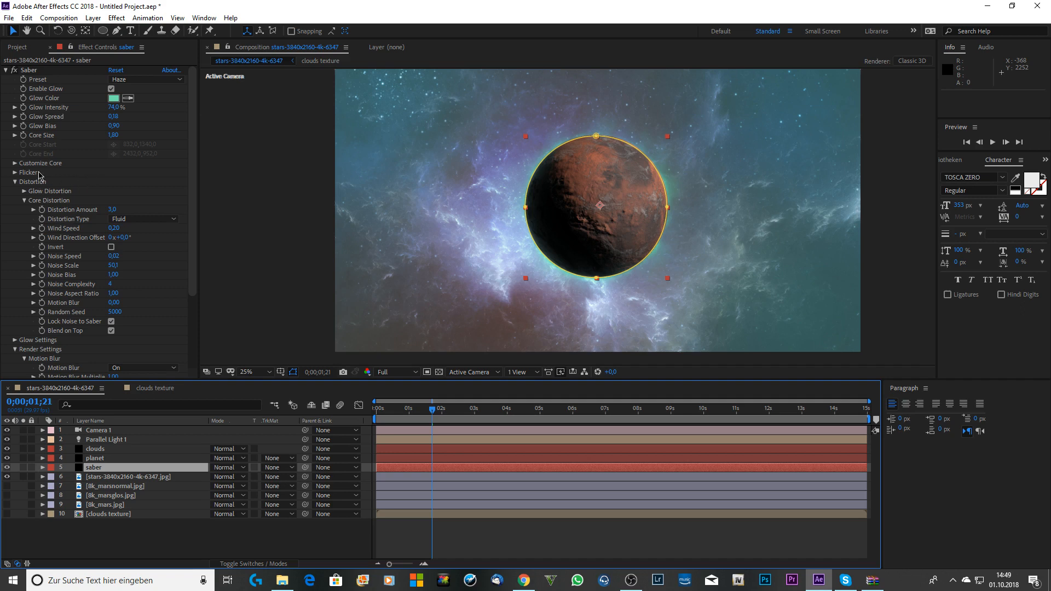
# Solo the saber layer and set End Offset to 50 % in the Saber's Customize Core settings.
pyautogui.click(14, 163)
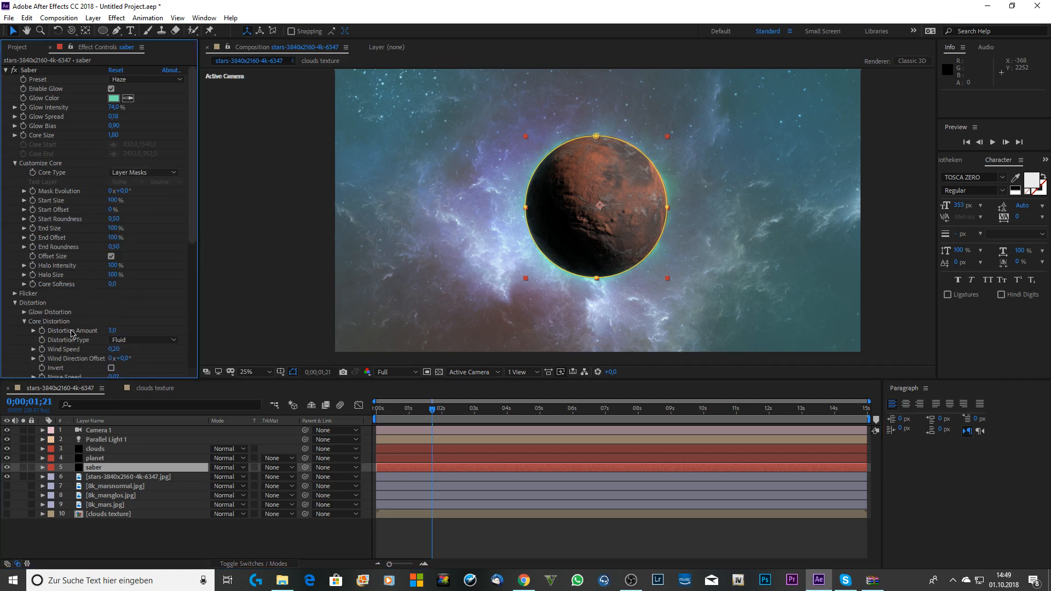
pyautogui.click(23, 467)
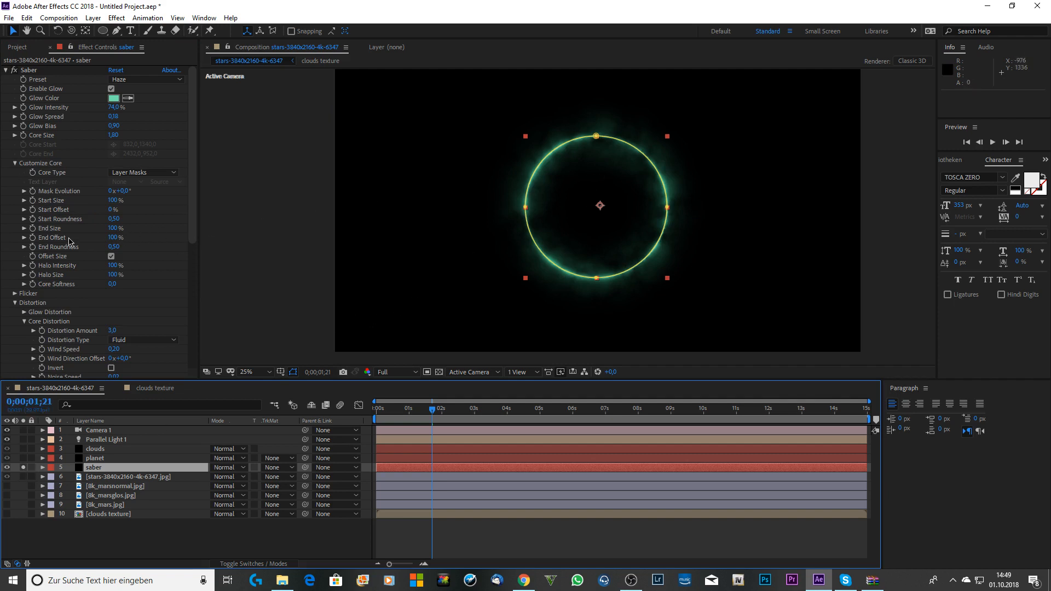
pyautogui.moveTo(113, 238); pyautogui.dragTo(86, 241)
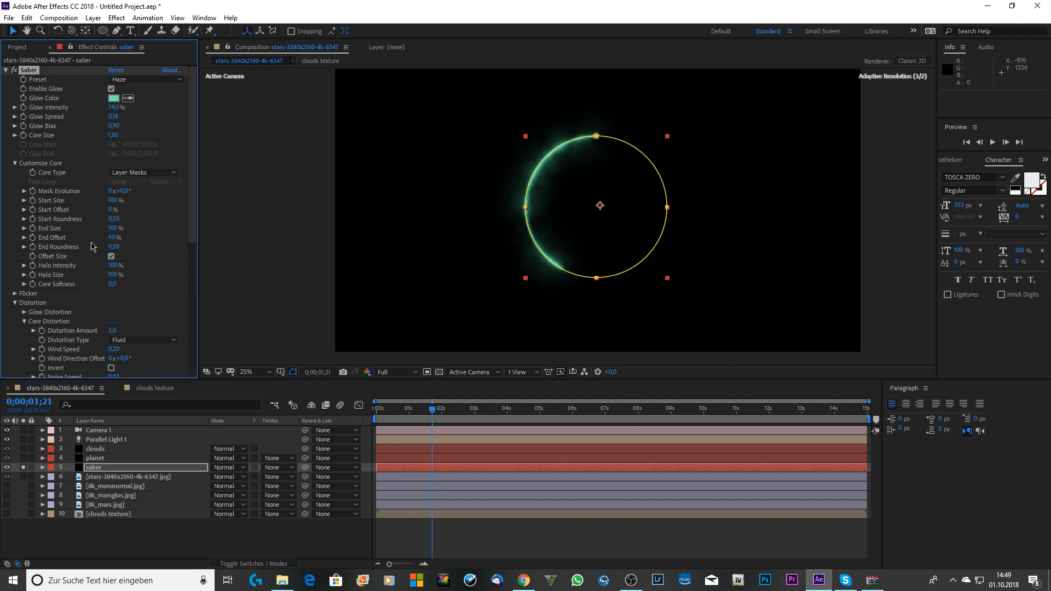
# Lower the preview resolution to Quarter and set the Saber's Mask Evolution to 180° and End Offset to 61 %.
pyautogui.click(408, 373)
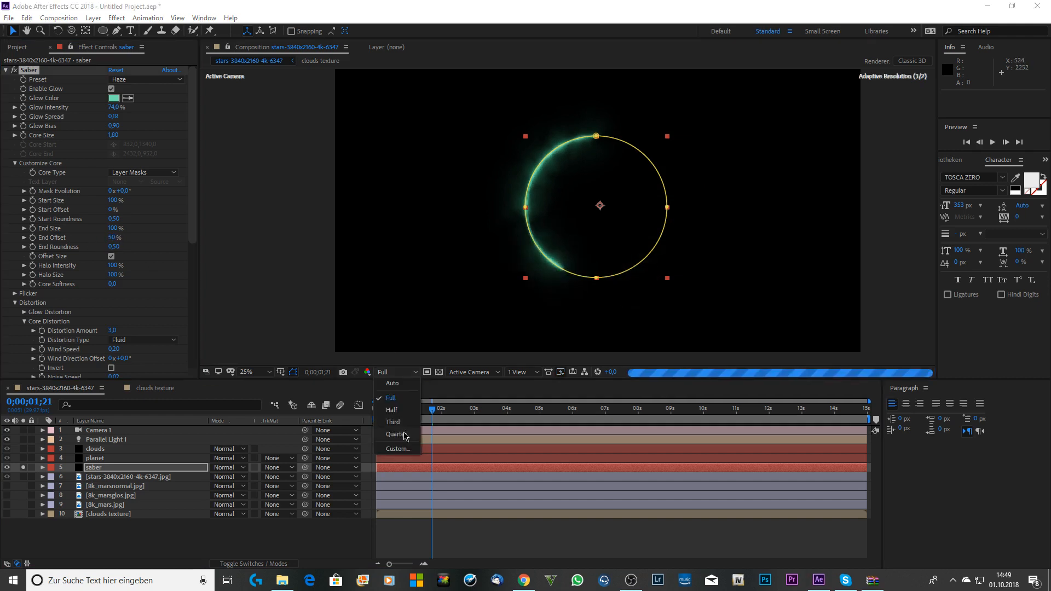
pyautogui.click(405, 434)
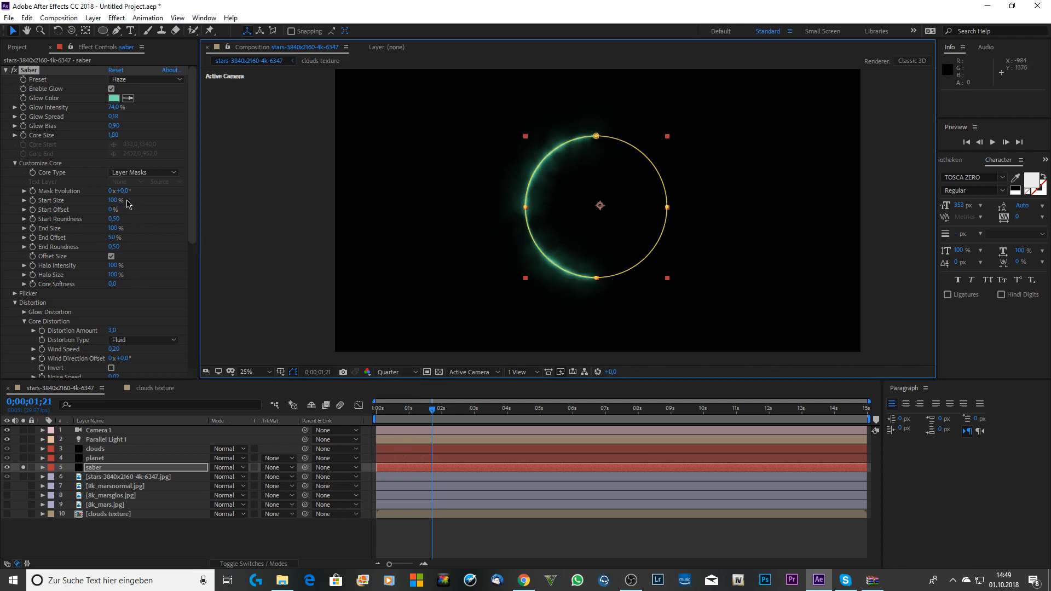
pyautogui.moveTo(121, 191); pyautogui.dragTo(231, 200)
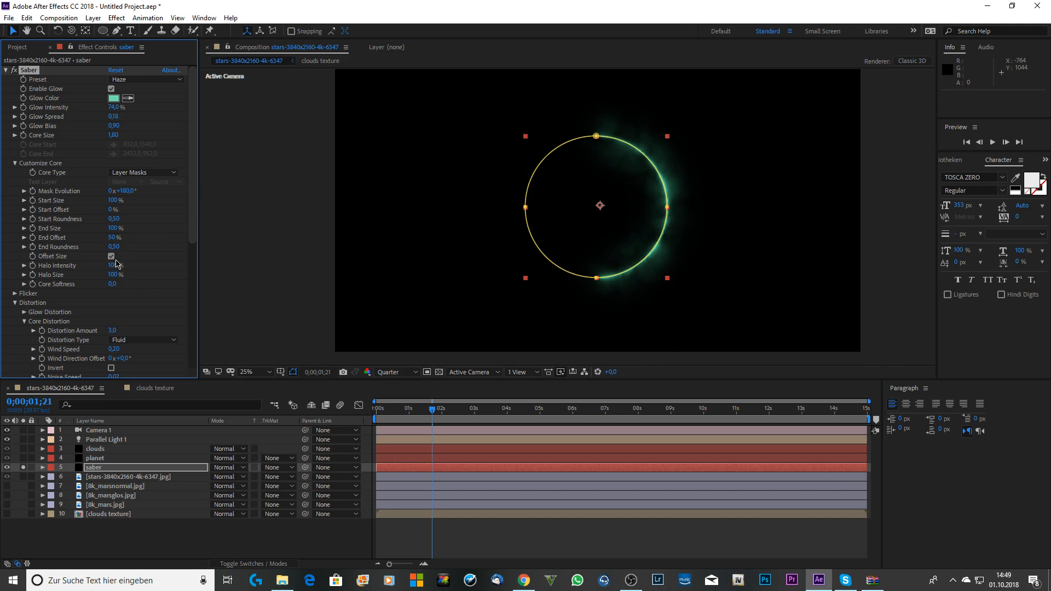
pyautogui.moveTo(113, 238); pyautogui.dragTo(122, 239)
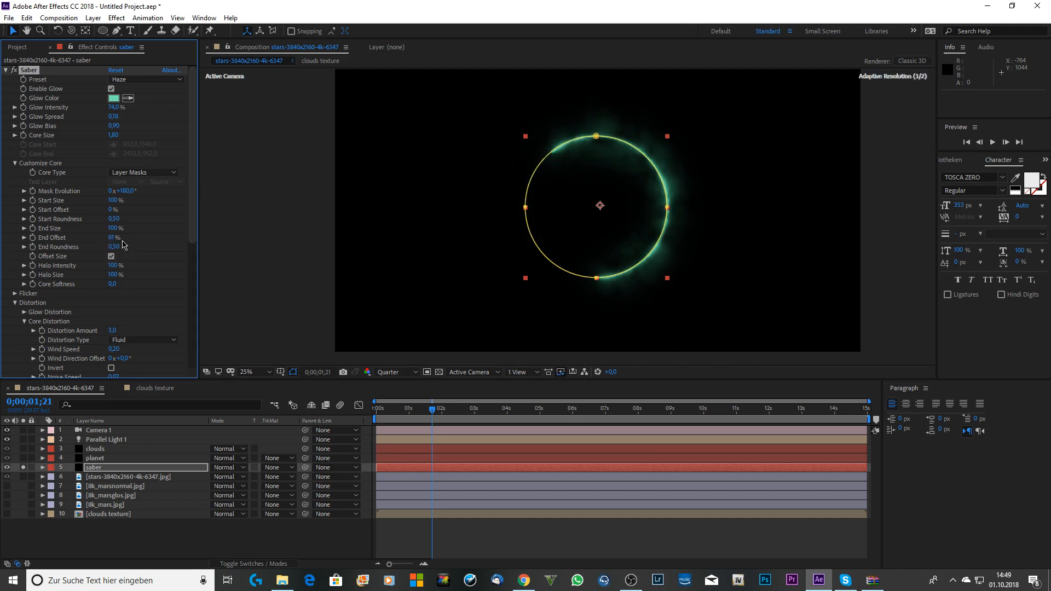
# Unsolo the saber layer and set its Mask Evolution to 207° and End Offset to 53 %.
pyautogui.click(24, 469)
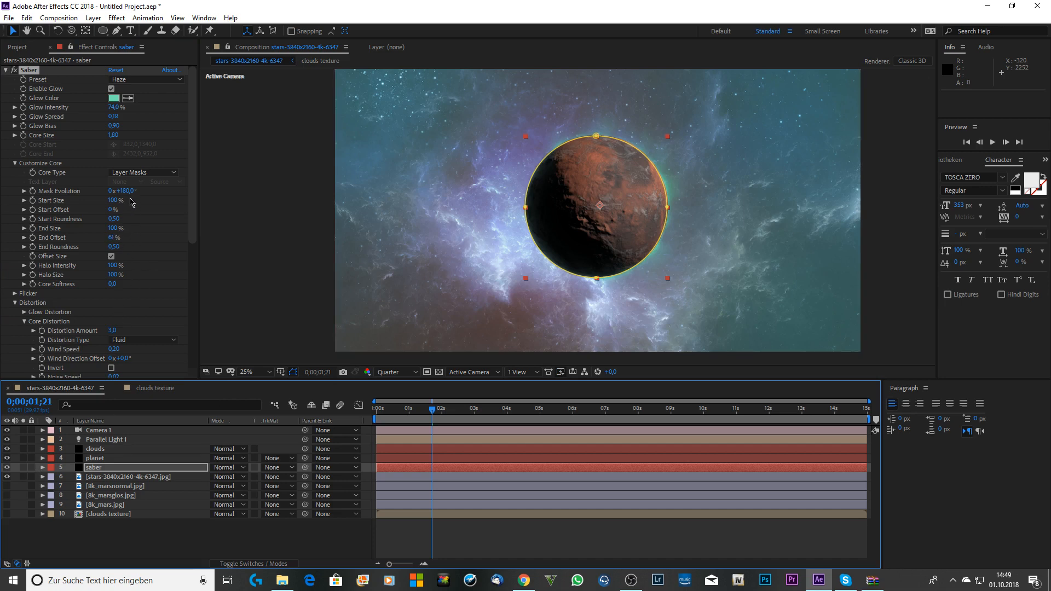
pyautogui.moveTo(118, 191); pyautogui.dragTo(146, 194)
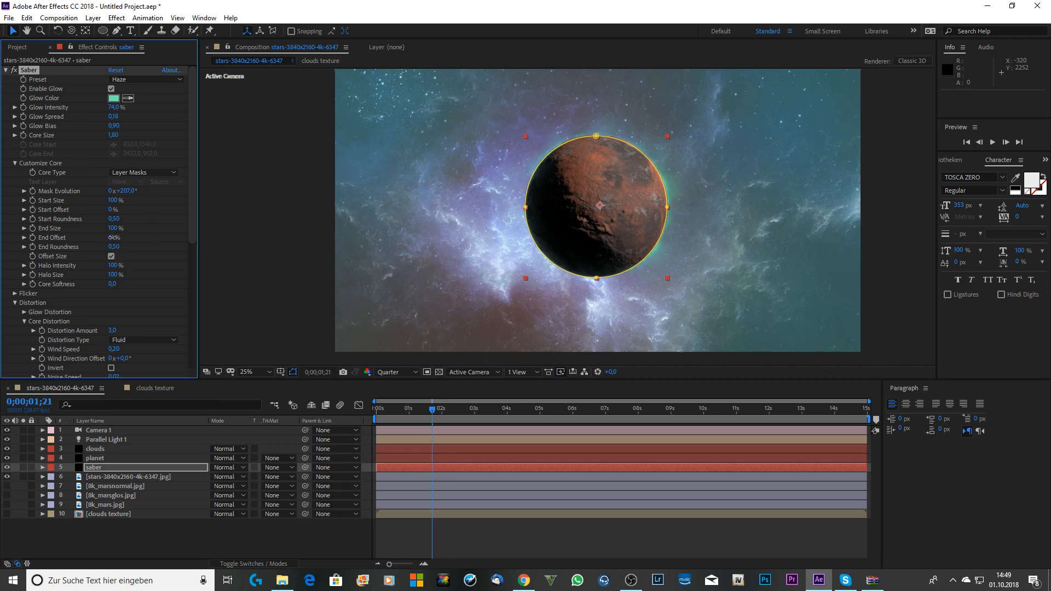
pyautogui.moveTo(112, 237); pyautogui.dragTo(112, 237)
# Duplicate the saber layer.
pyautogui.click(97, 467)
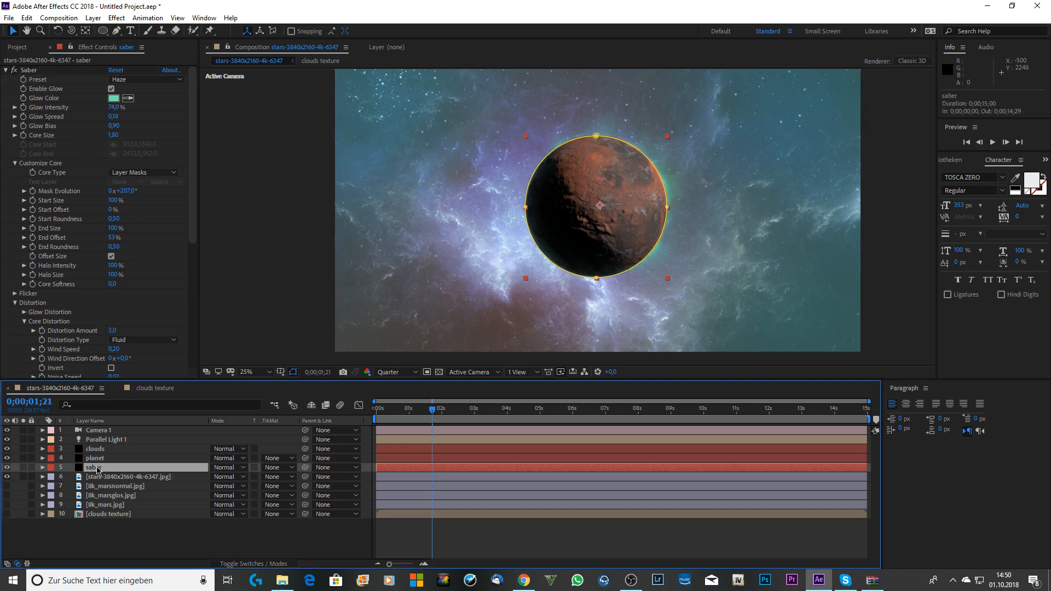
pyautogui.click(26, 18)
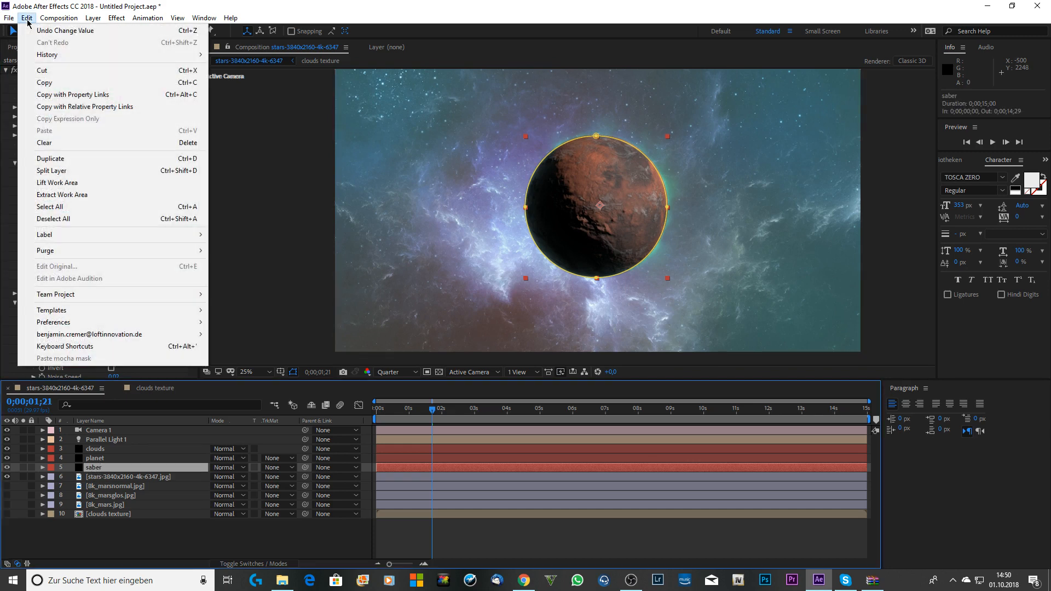
pyautogui.click(92, 3)
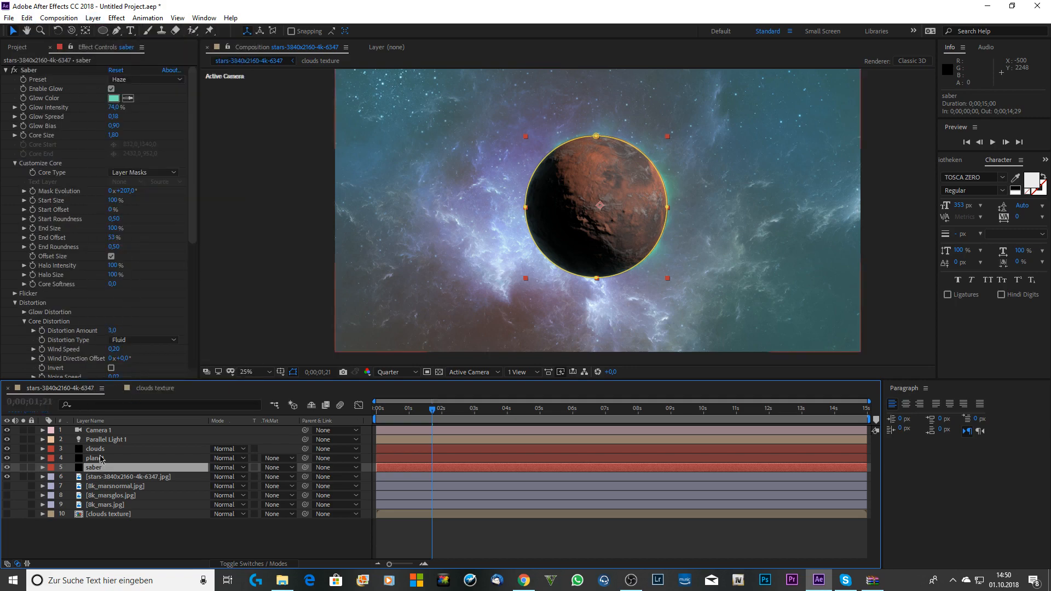
pyautogui.hotkey('ctrl', 'd')
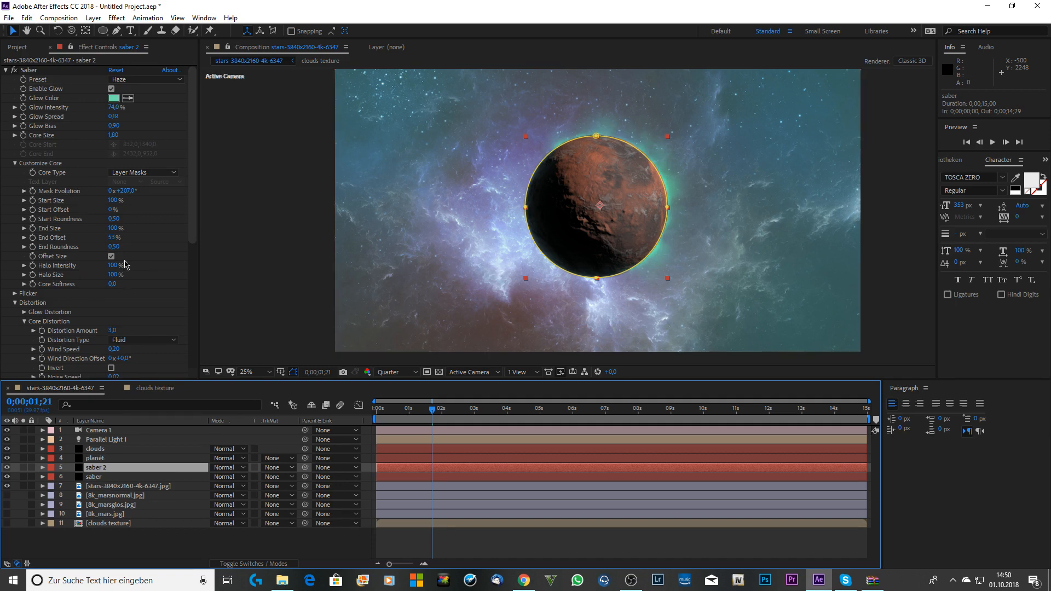
# Change the saber 2 layer's Glow Color to orange E1976F.
pyautogui.click(113, 98)
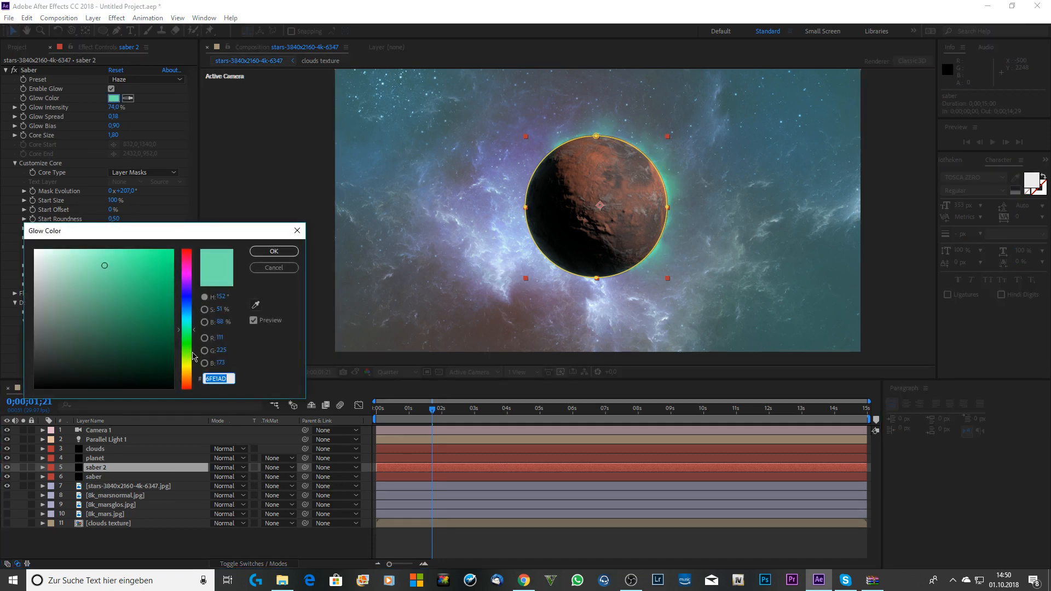
pyautogui.moveTo(193, 339)
pyautogui.mouseDown()
pyautogui.moveTo(183, 381)
pyautogui.moveTo(197, 381)
pyautogui.mouseUp()
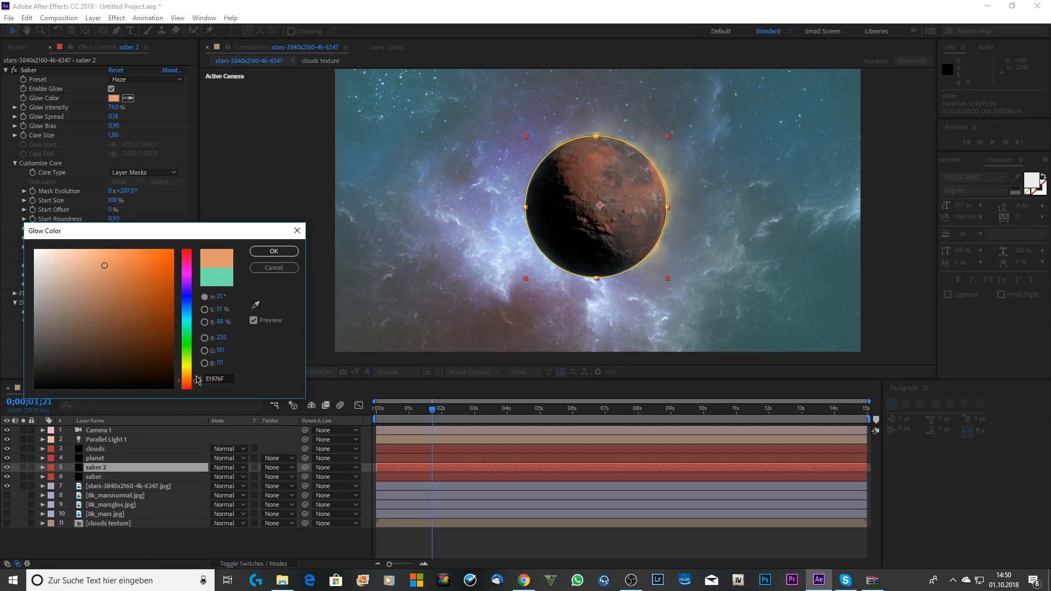
pyautogui.click(270, 253)
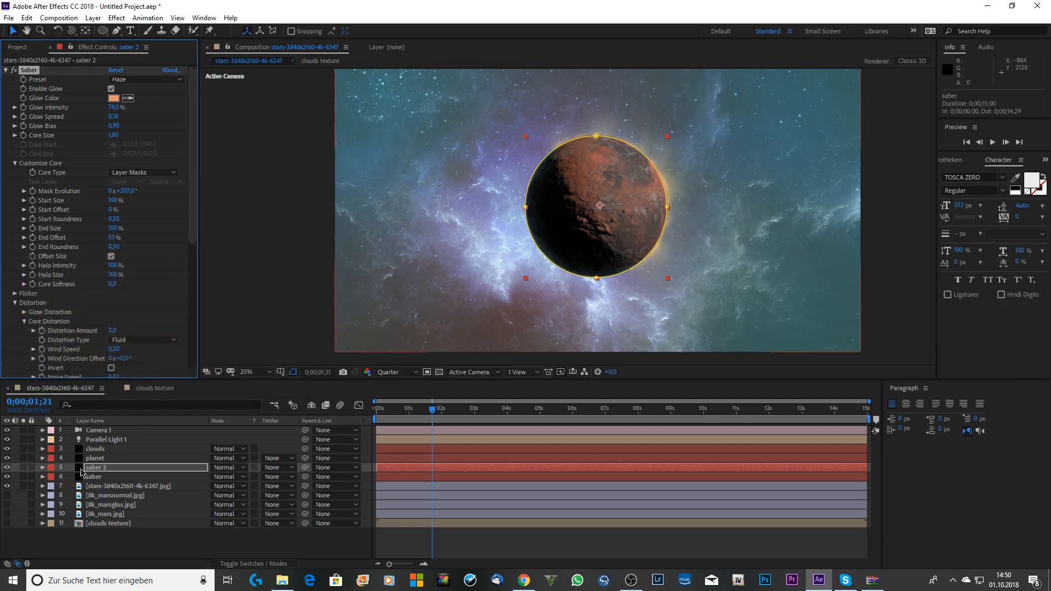
# Solo the saber 2 layer and set its Mask Evolution to 1x+31° and End Offset to 43 %.
pyautogui.click(23, 468)
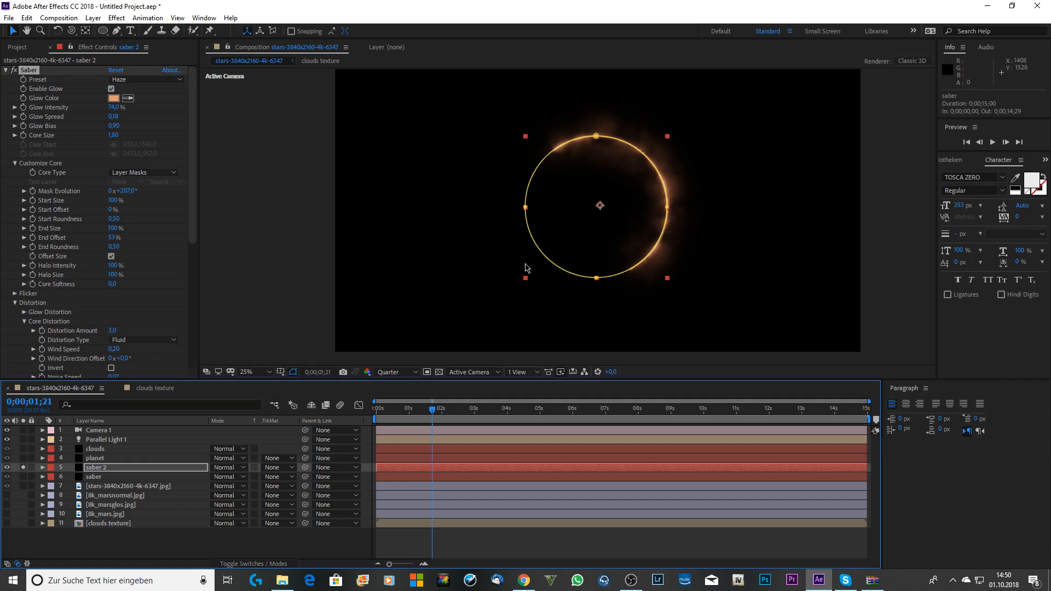
pyautogui.moveTo(122, 190); pyautogui.dragTo(235, 199)
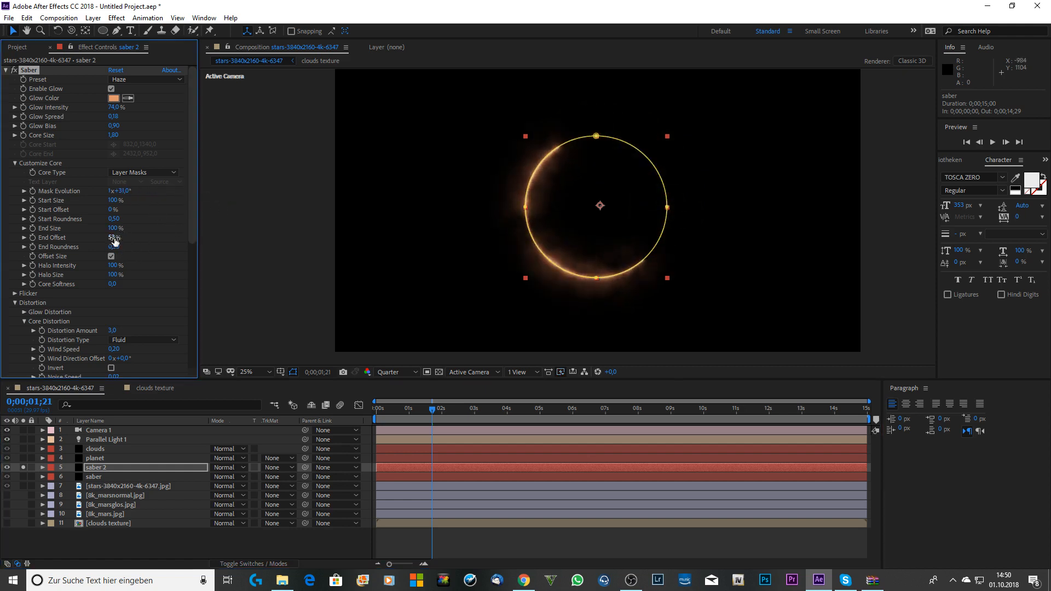
pyautogui.moveTo(114, 241)
pyautogui.mouseDown()
pyautogui.moveTo(137, 238)
pyautogui.moveTo(107, 238)
pyautogui.mouseUp()
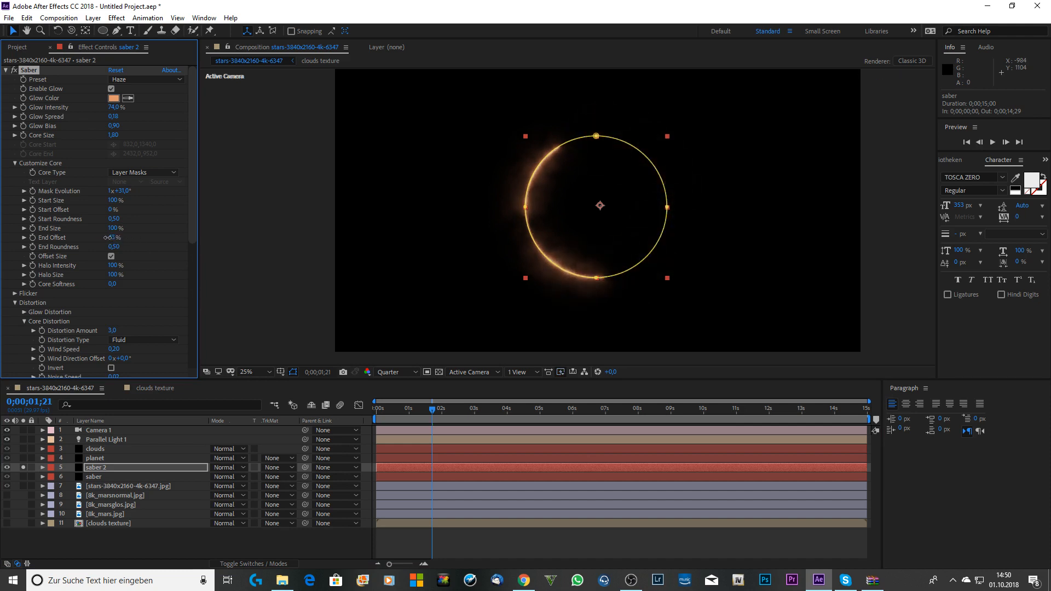
# Solo saber alongside saber 2, set saber 2's End Roundness to 0,98 and End Offset to 50 %, and unsolo both layers.
pyautogui.click(23, 477)
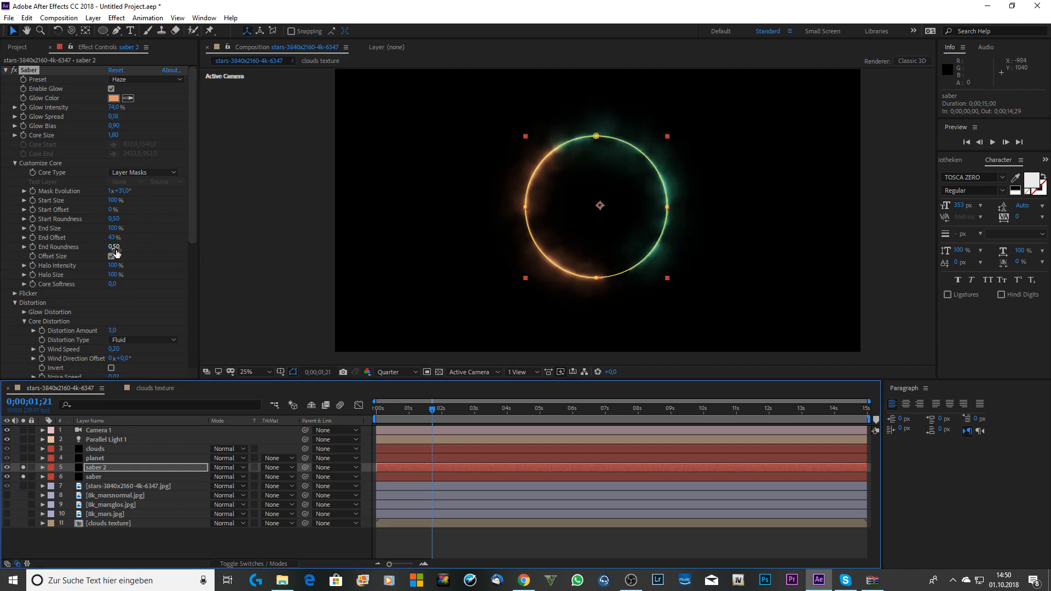
pyautogui.moveTo(114, 247)
pyautogui.mouseDown()
pyautogui.moveTo(140, 246)
pyautogui.moveTo(117, 238)
pyautogui.mouseUp()
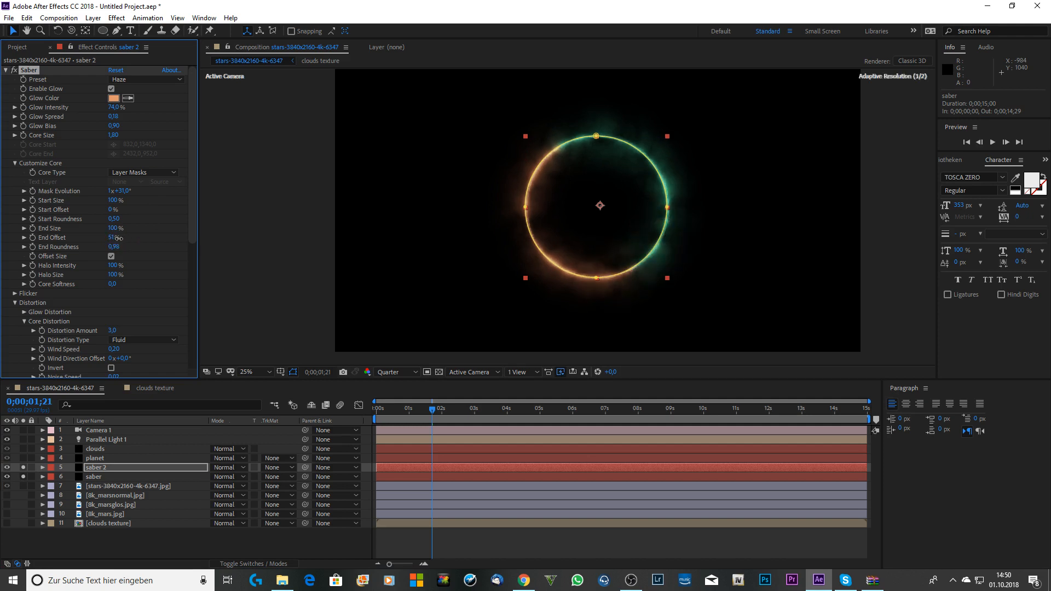
pyautogui.click(23, 468)
pyautogui.click(23, 476)
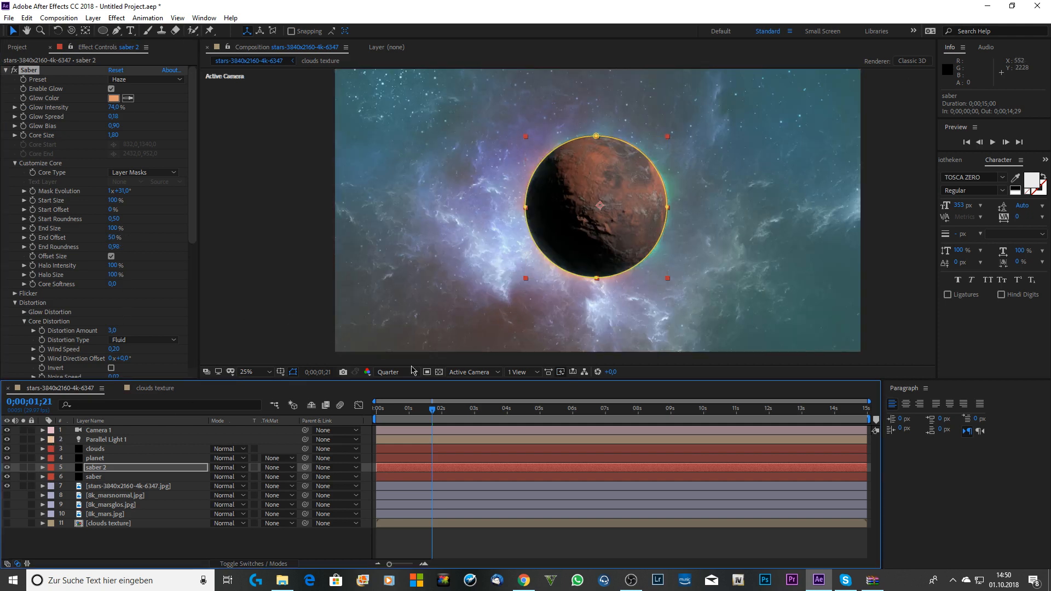
# Play the composition from the first frame to examine the combined green and orange glow around the planet.
pyautogui.moveTo(433, 411); pyautogui.dragTo(376, 410)
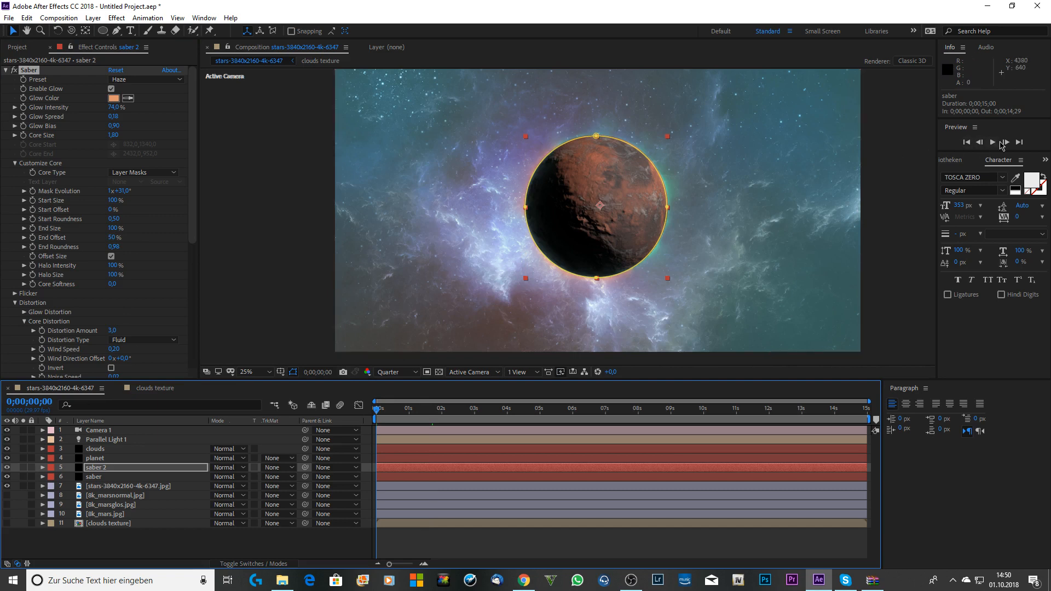
pyautogui.click(992, 143)
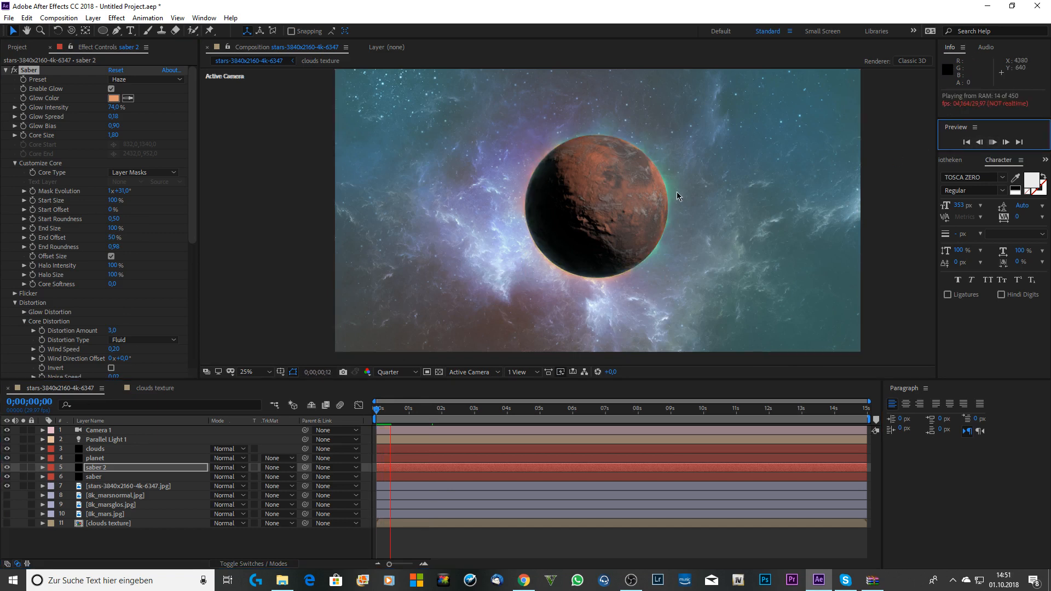
pyautogui.press('space')
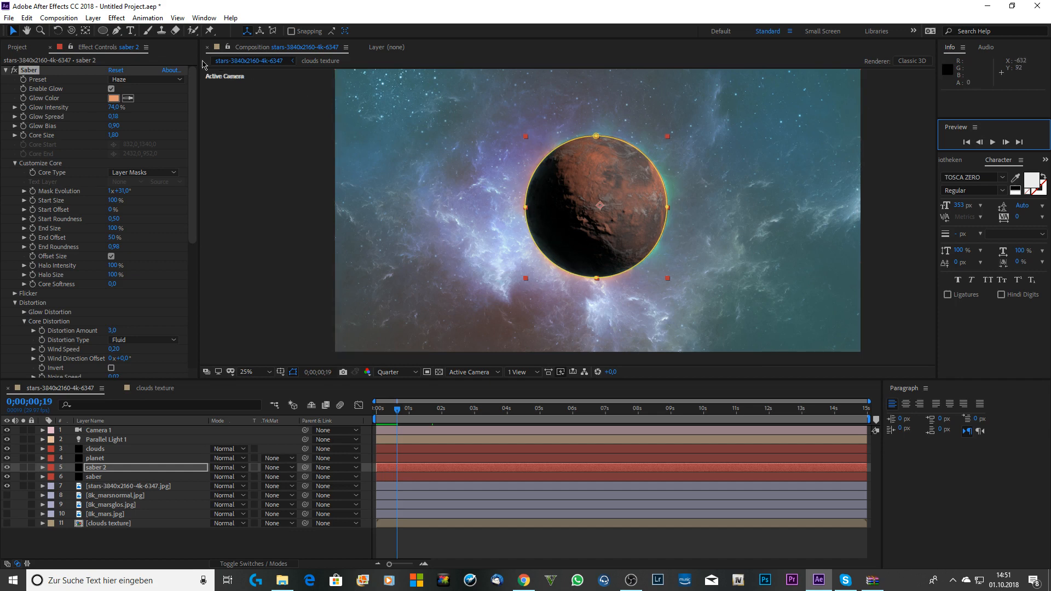
pyautogui.click(93, 18)
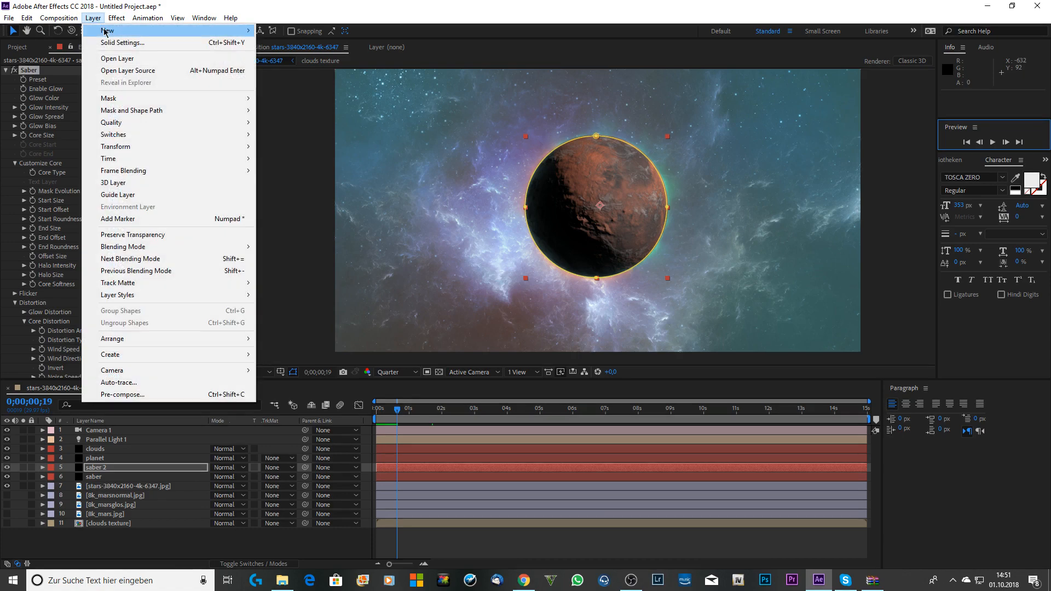
pyautogui.moveTo(105, 31)
pyautogui.click(281, 42)
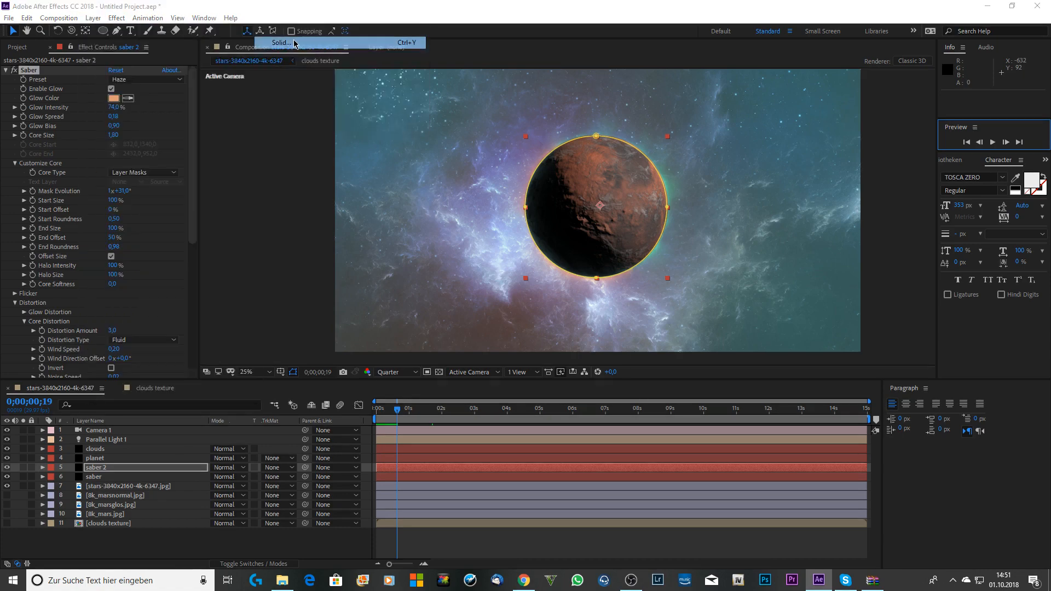
pyautogui.click(597, 386)
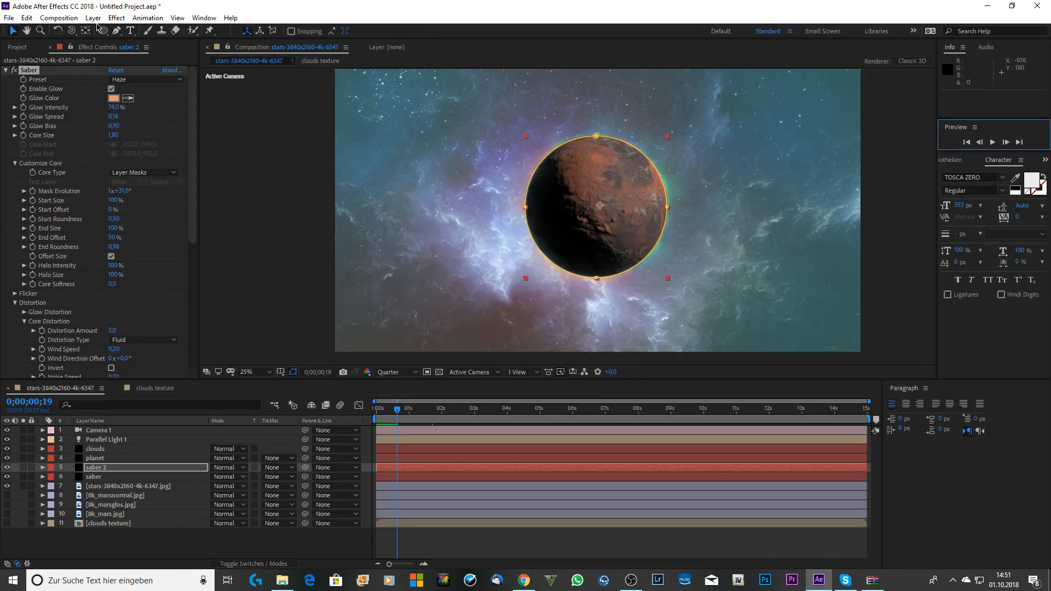
# Start a new light layer and set its light type to Spot.
pyautogui.click(93, 18)
pyautogui.moveTo(116, 34)
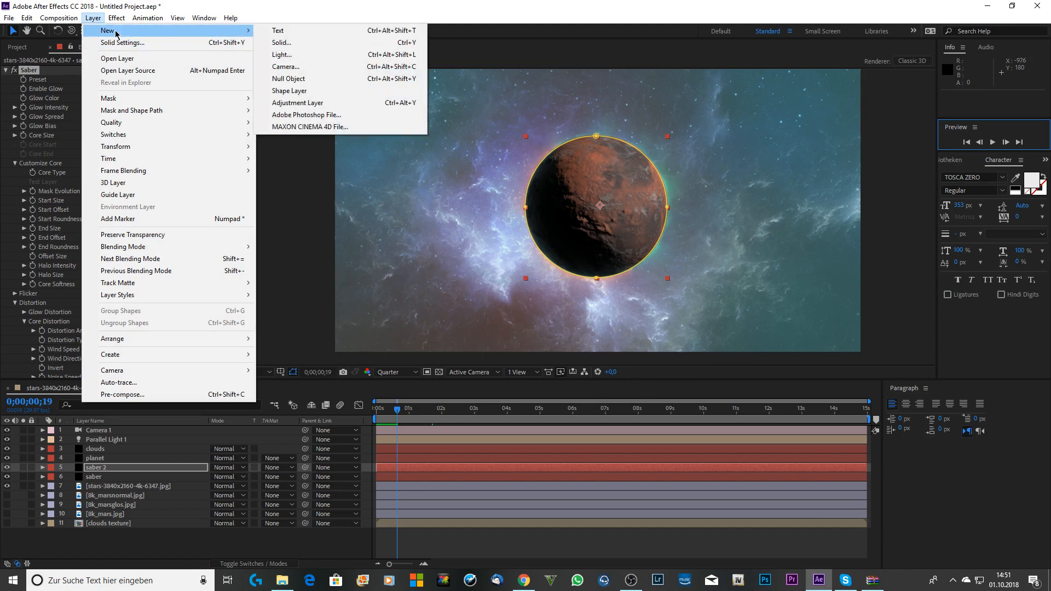
pyautogui.click(314, 55)
pyautogui.click(527, 192)
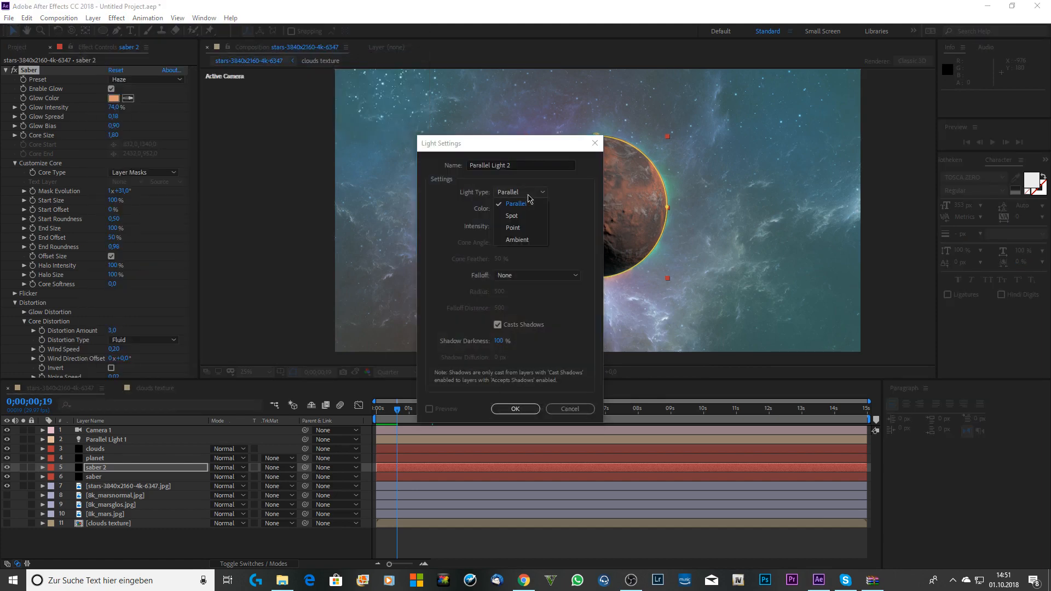
pyautogui.click(529, 217)
# Give the new spot light a soft orange color and create it with the other light settings at their defaults.
pyautogui.click(503, 208)
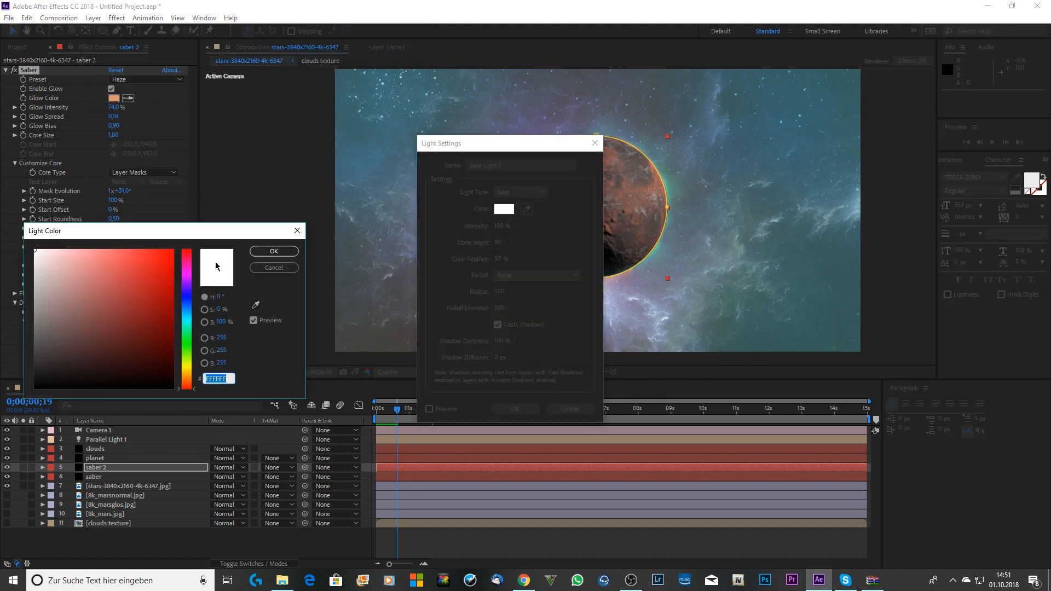
pyautogui.moveTo(188, 389); pyautogui.dragTo(188, 377)
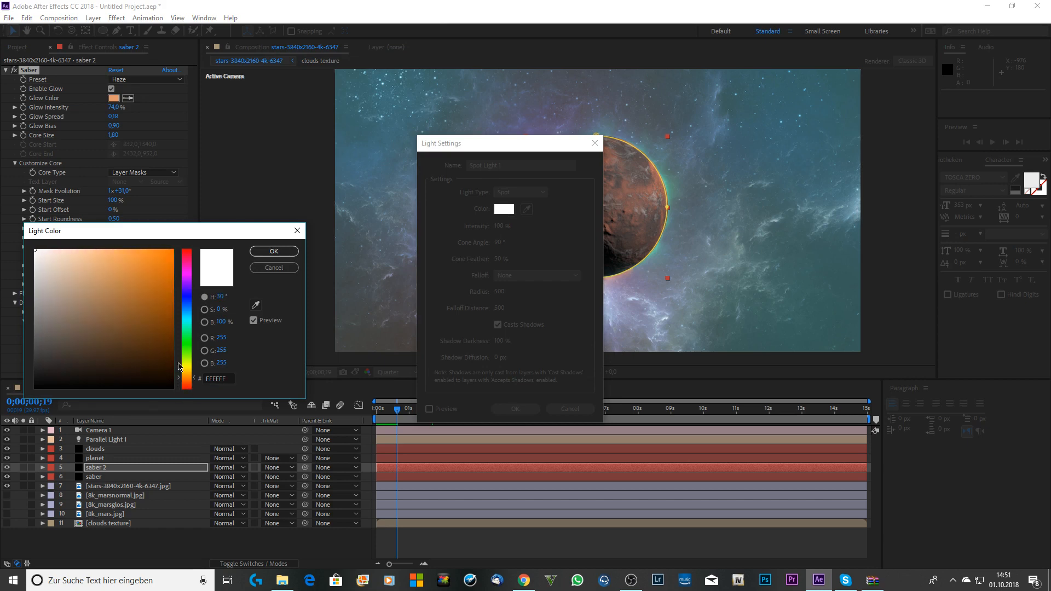
pyautogui.moveTo(143, 305)
pyautogui.mouseDown()
pyautogui.moveTo(127, 276)
pyautogui.moveTo(92, 260)
pyautogui.mouseUp()
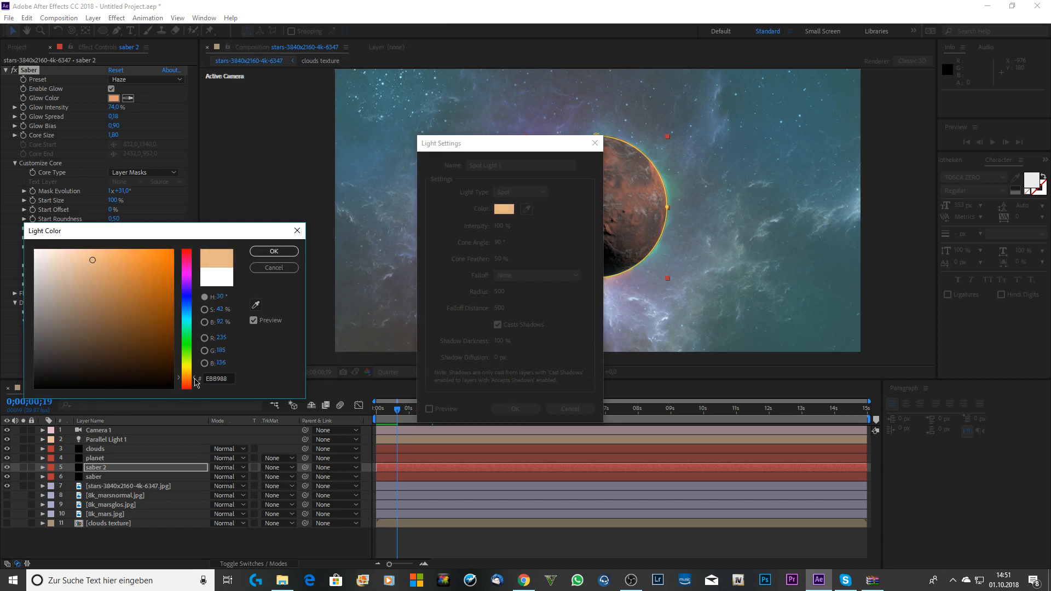
pyautogui.moveTo(194, 378); pyautogui.dragTo(194, 377)
pyautogui.moveTo(119, 283)
pyautogui.mouseDown()
pyautogui.moveTo(124, 273)
pyautogui.moveTo(103, 267)
pyautogui.mouseUp()
pyautogui.click(259, 252)
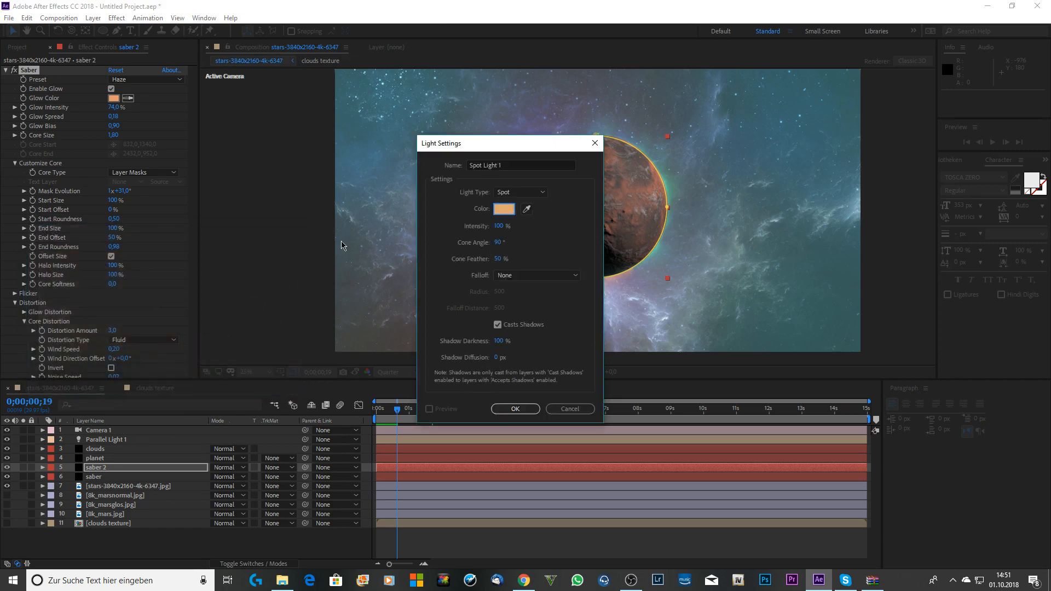
pyautogui.click(520, 409)
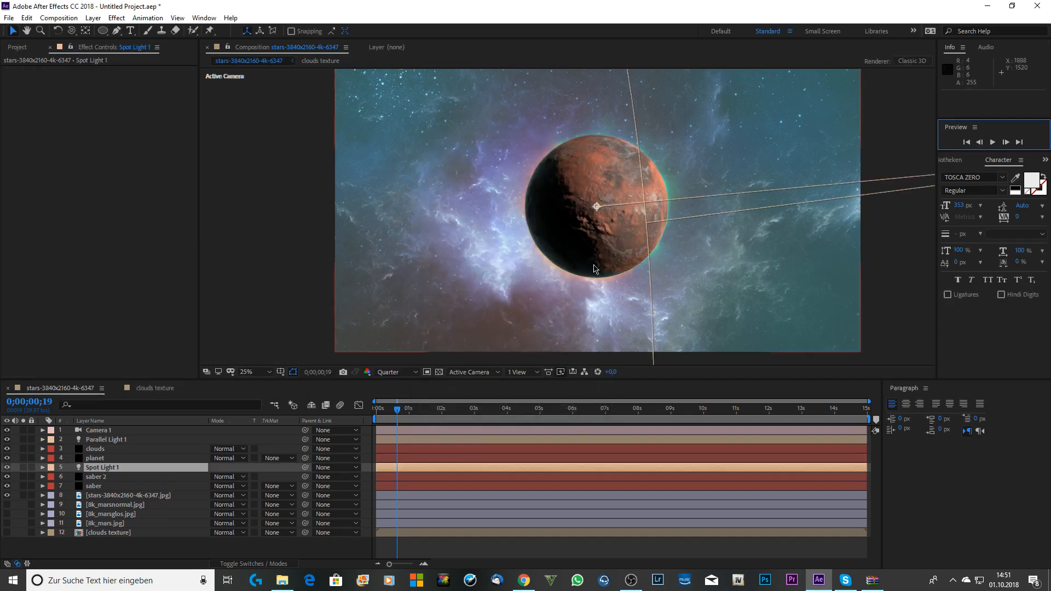
# Move the spot light and its point of interest across to the dark left side of the planet.
pyautogui.scroll(-1, 593, 269)
pyautogui.scroll(-1, 593, 269)
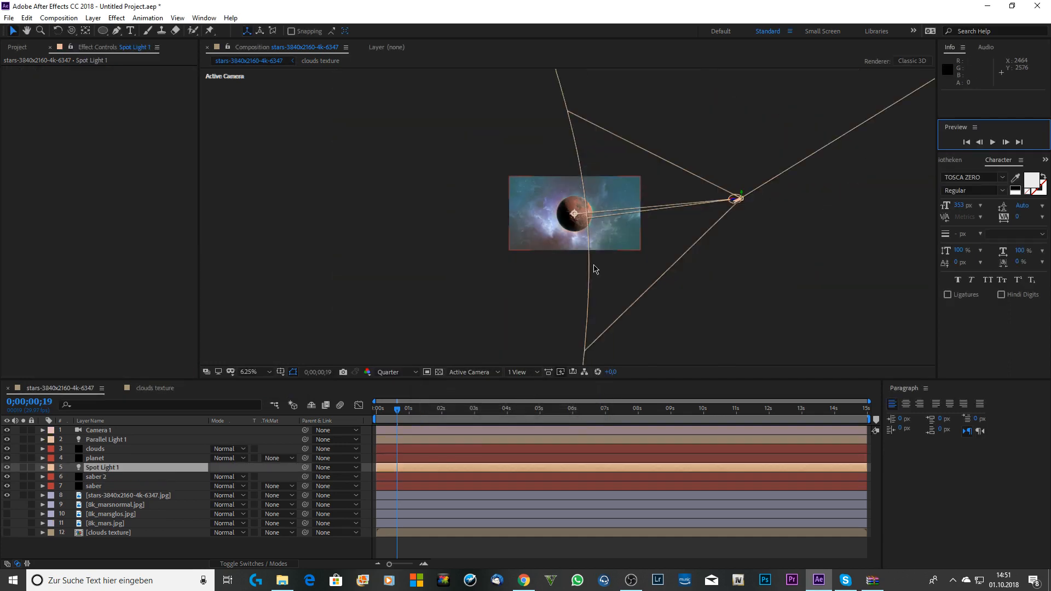
pyautogui.click(731, 199)
pyautogui.moveTo(731, 198); pyautogui.dragTo(477, 232)
pyautogui.moveTo(574, 214); pyautogui.dragTo(542, 220)
pyautogui.scroll(2, 566, 247)
pyautogui.scroll(2, 567, 247)
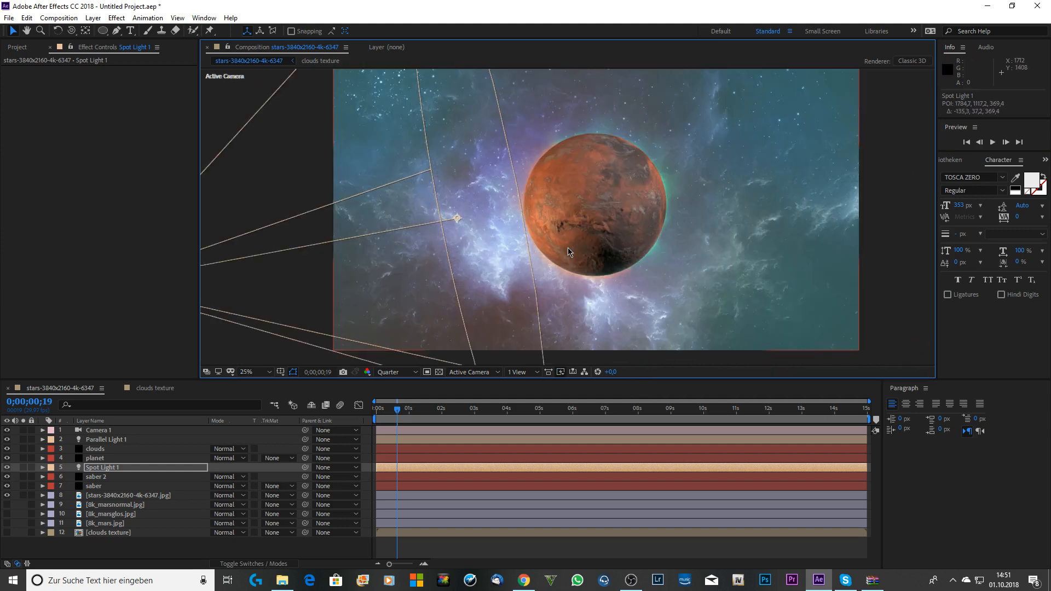
# Lower the spot light and its point of interest so it shines on the planet from the lower left.
pyautogui.scroll(-2, 567, 247)
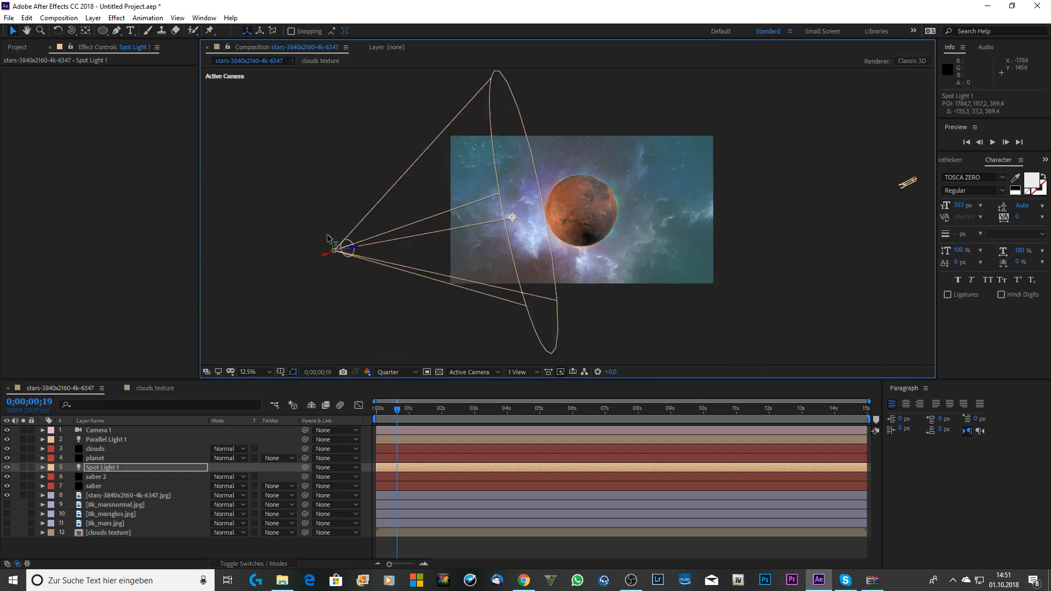
pyautogui.moveTo(328, 241); pyautogui.dragTo(339, 269)
pyautogui.moveTo(524, 292); pyautogui.dragTo(494, 266)
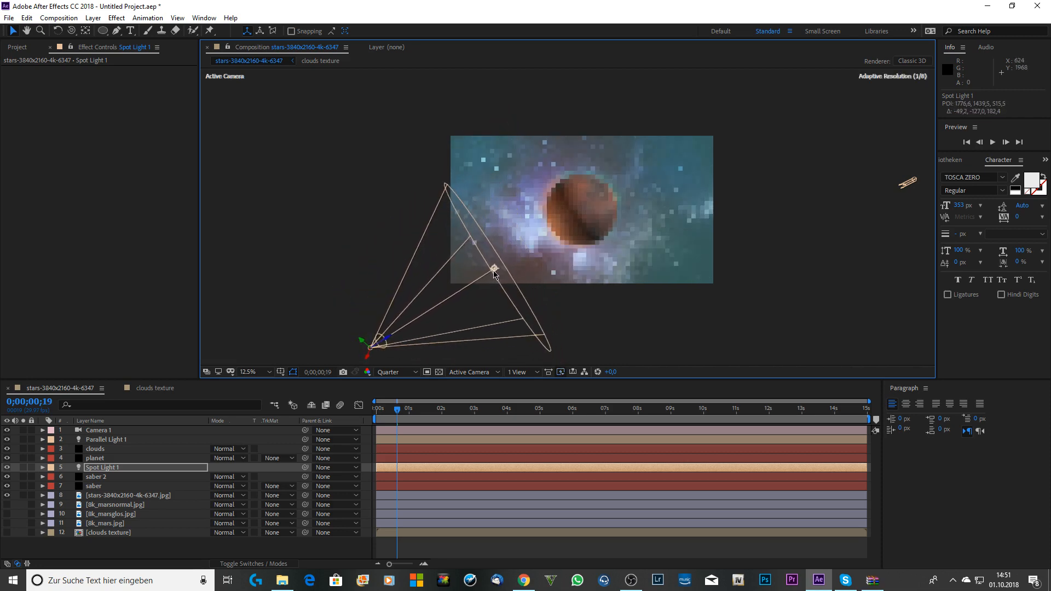
pyautogui.press('.')
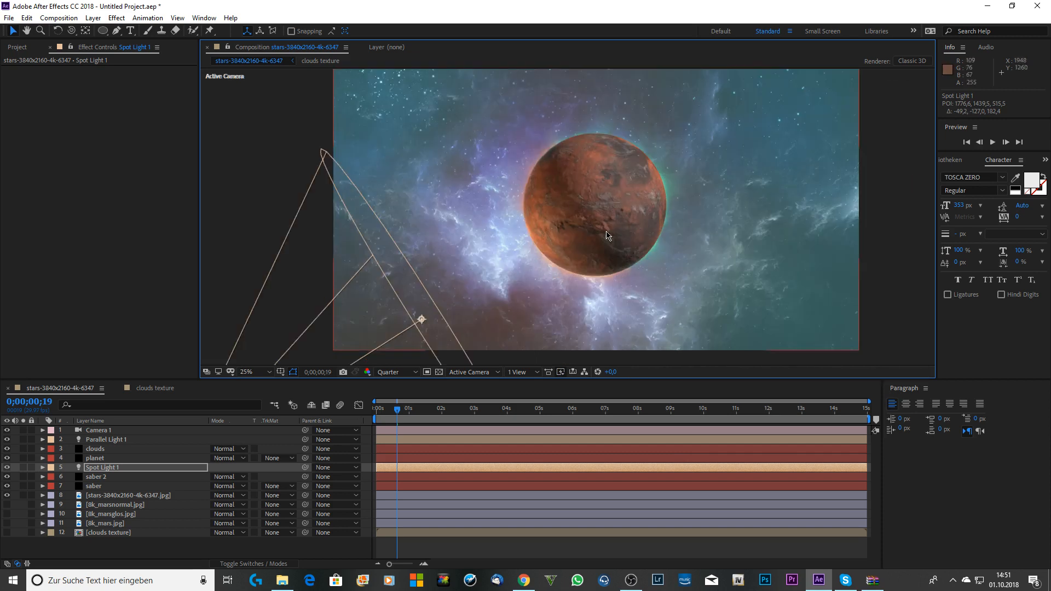
# Set Spot Light 1's Cone Angle to 77° and its Intensity to 68 %.
pyautogui.click(42, 467)
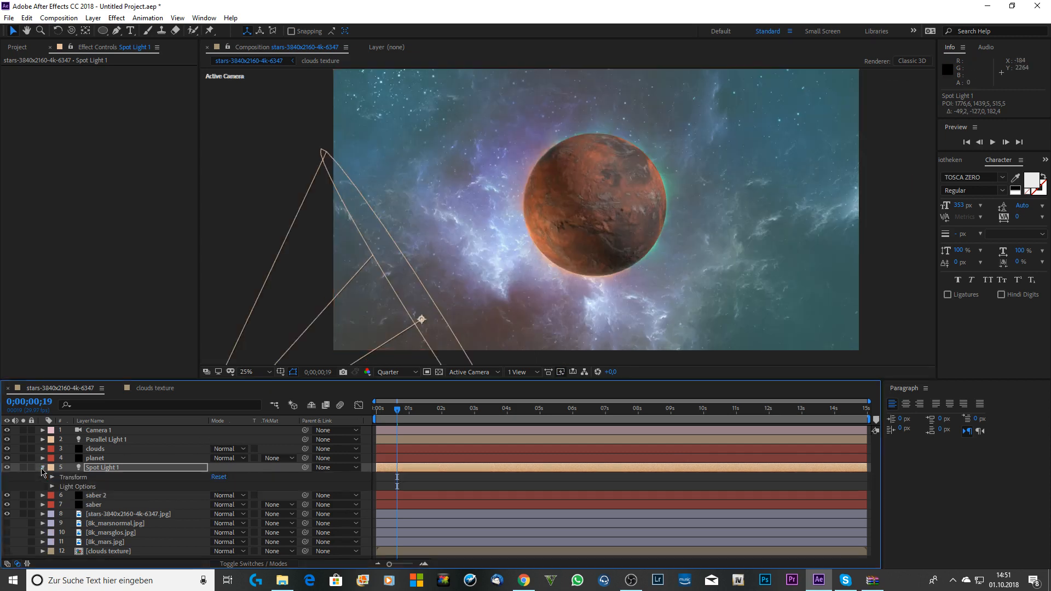
pyautogui.click(52, 487)
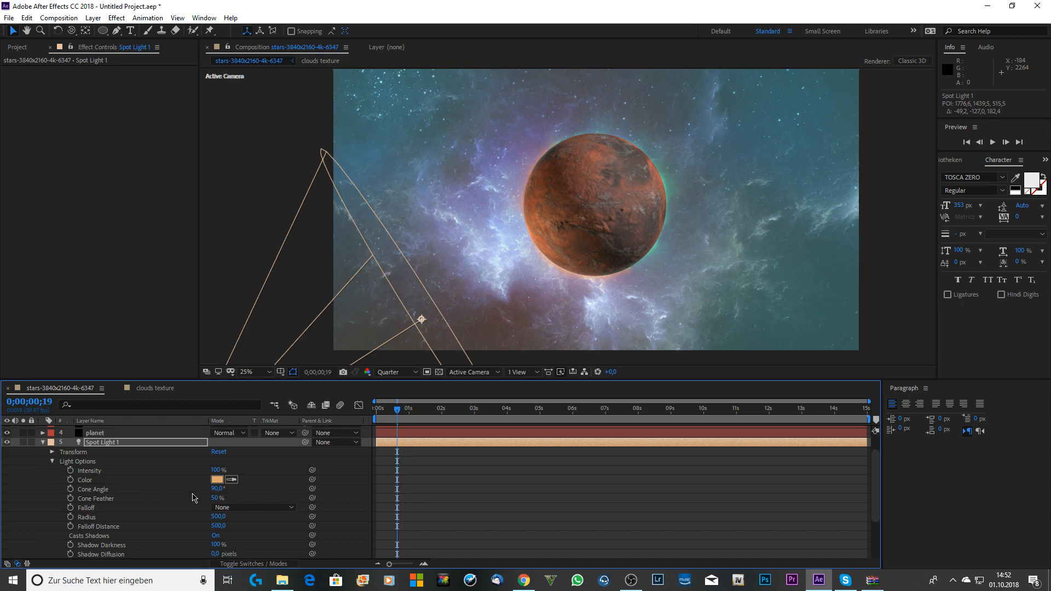
pyautogui.moveTo(217, 488); pyautogui.dragTo(209, 488)
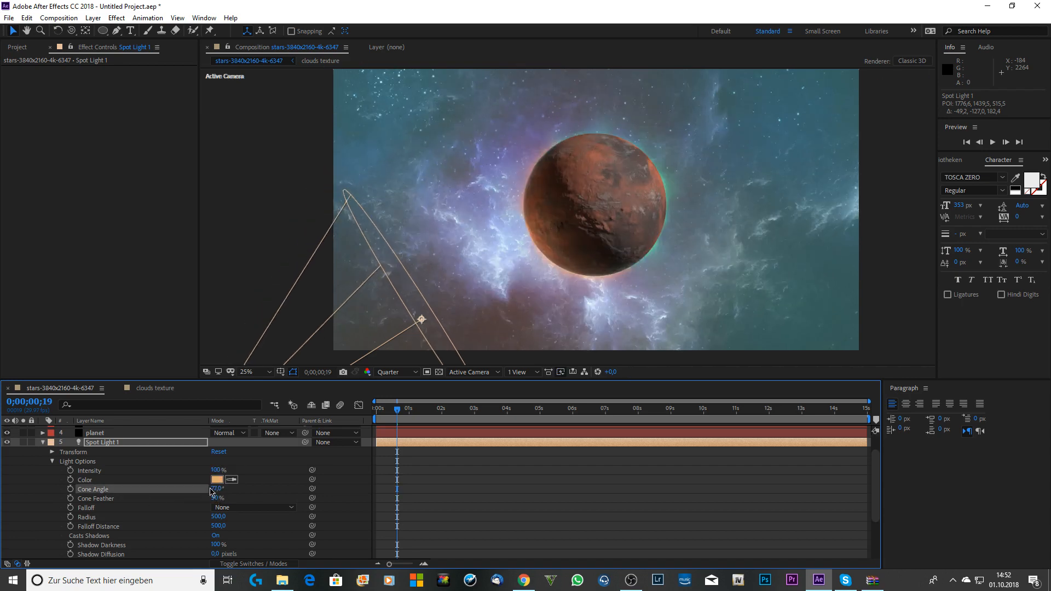
pyautogui.moveTo(216, 470); pyautogui.dragTo(206, 475)
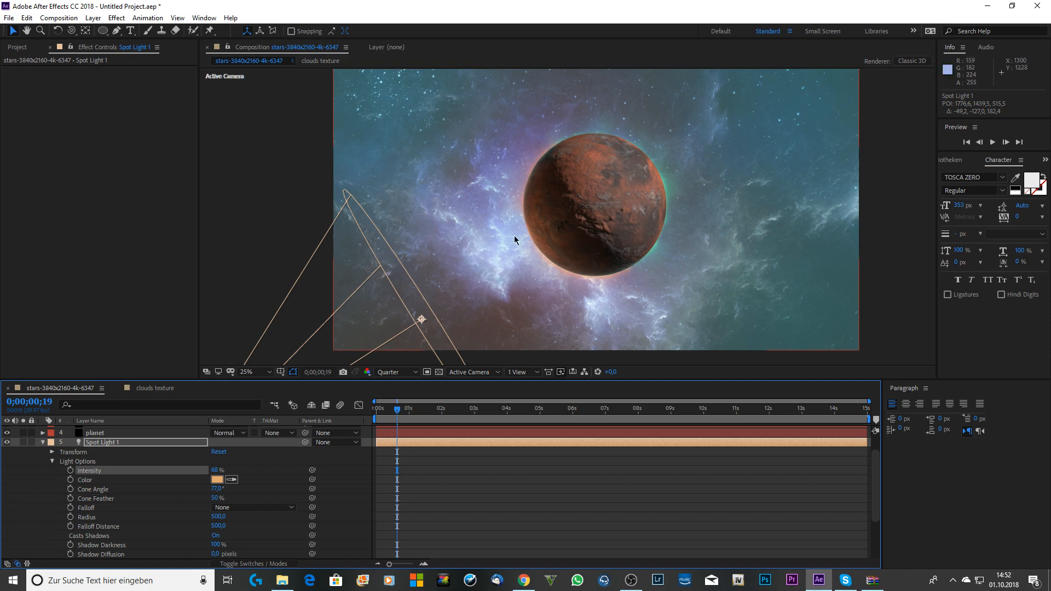
# Set the composition preview resolution to Full and examine the lit planet up close.
pyautogui.click(414, 372)
pyautogui.click(391, 395)
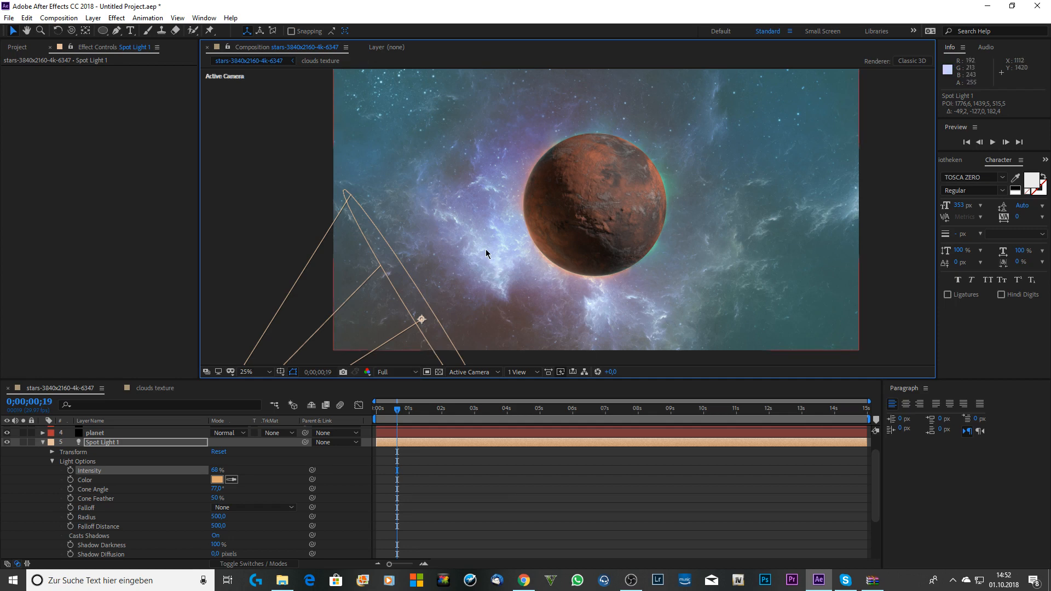
pyautogui.scroll(2, 486, 253)
pyautogui.scroll(-2, 486, 253)
# Add a new adjustment layer above Camera 1, at the top of the layer stack.
pyautogui.scroll(1, 105, 439)
pyautogui.click(102, 432)
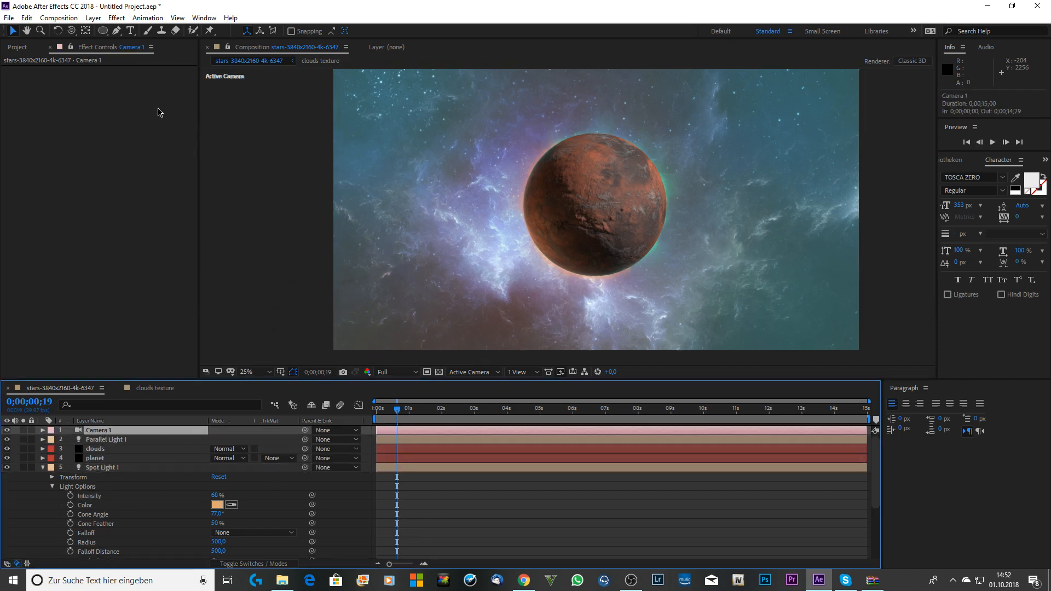
pyautogui.click(93, 18)
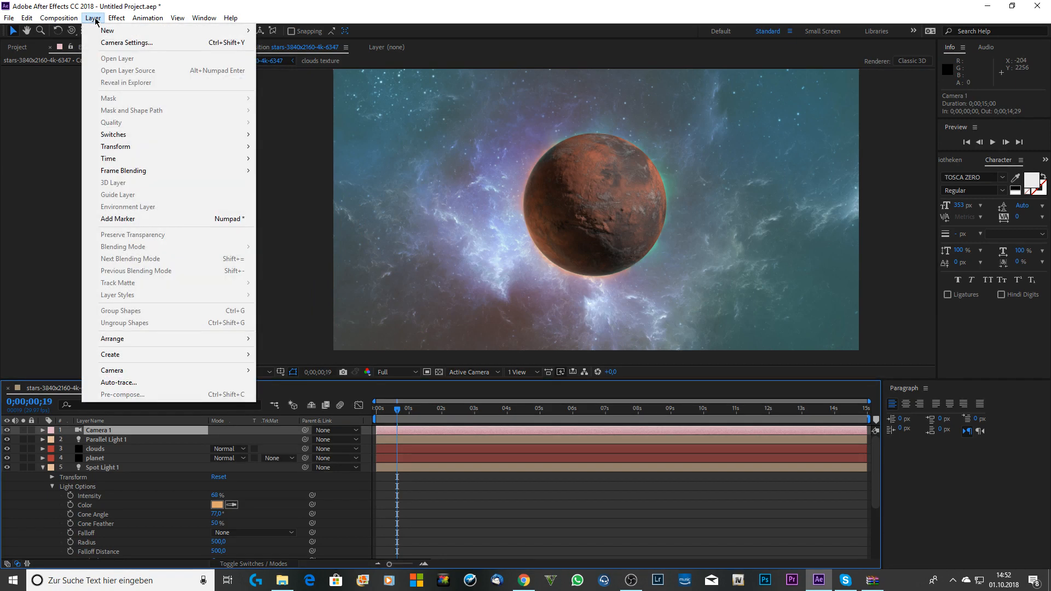
pyautogui.moveTo(94, 29)
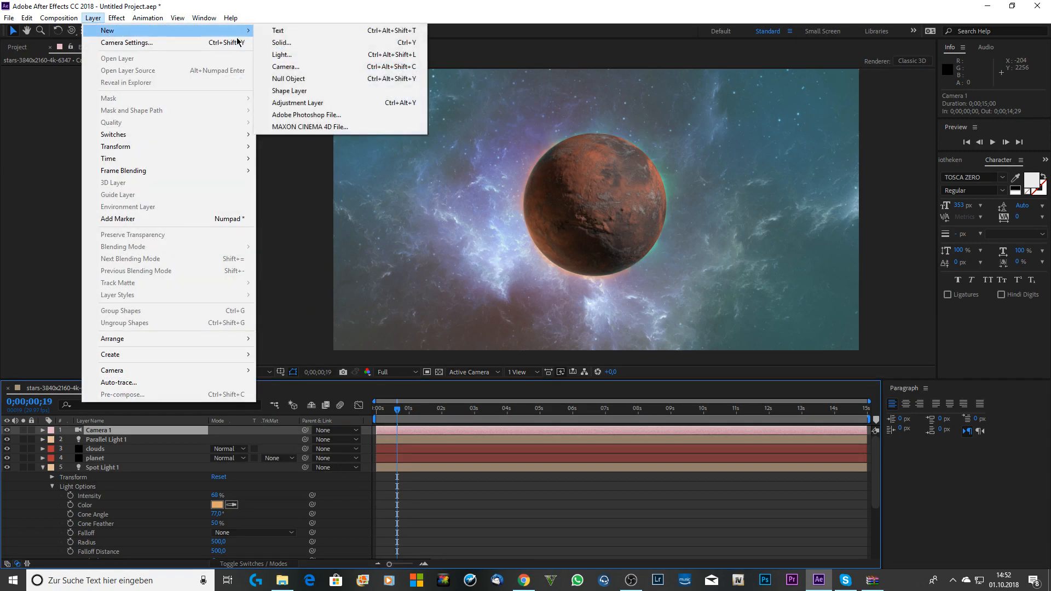
pyautogui.click(333, 102)
pyautogui.click(75, 180)
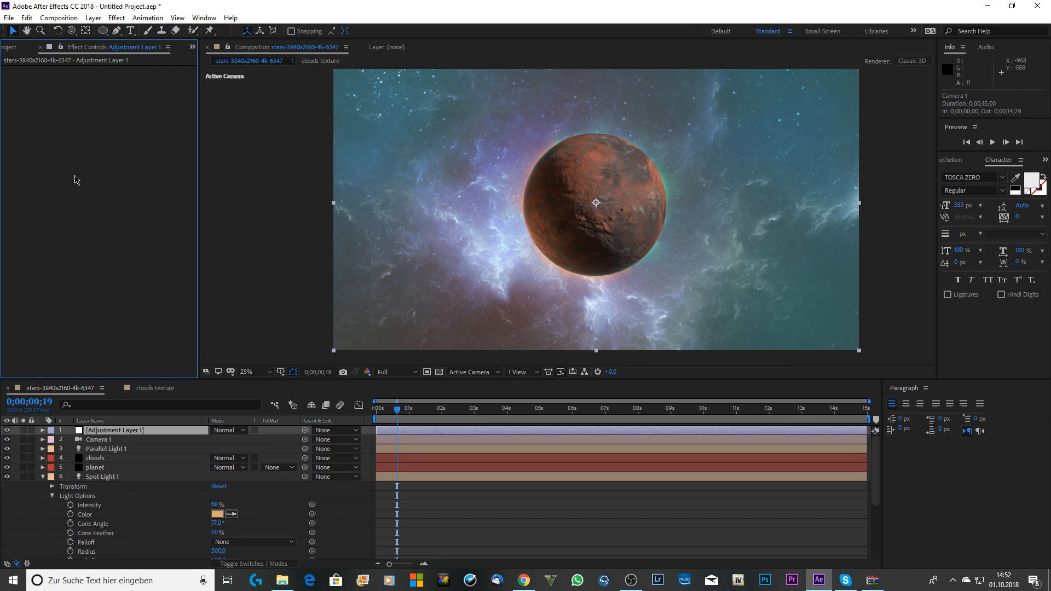
# Find the Lumetri Color effect by searching for "lume" and apply it to the adjustment layer.
pyautogui.hotkey('ctrl', 'space')
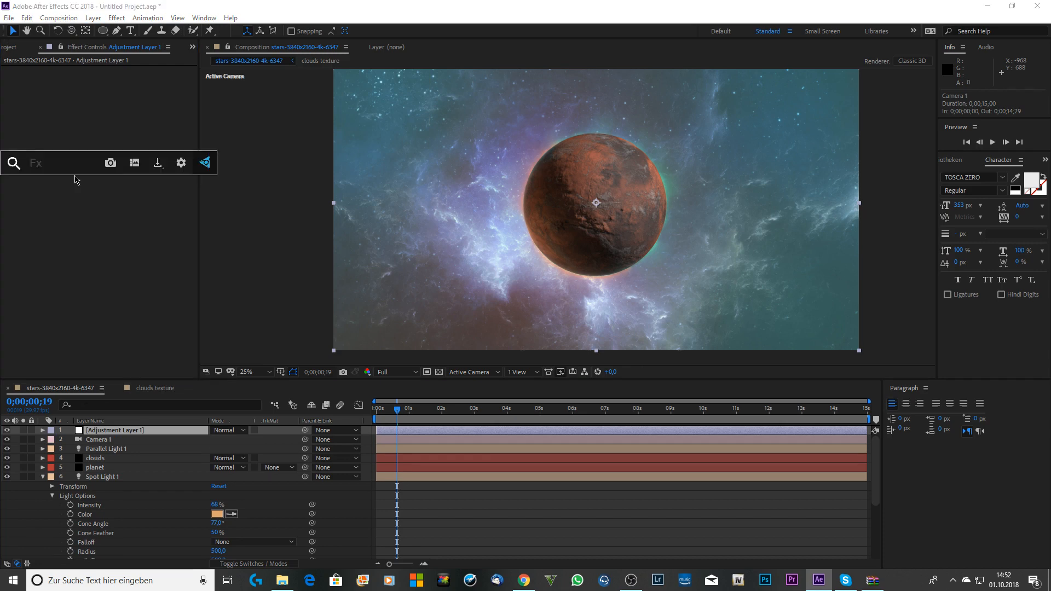
pyautogui.write('lum')
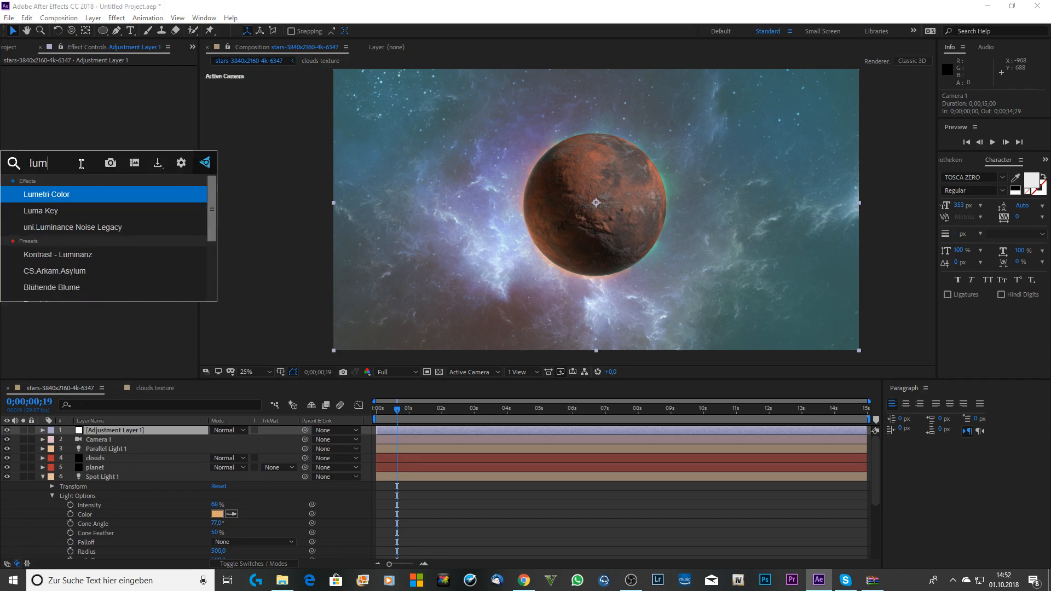
pyautogui.write('e')
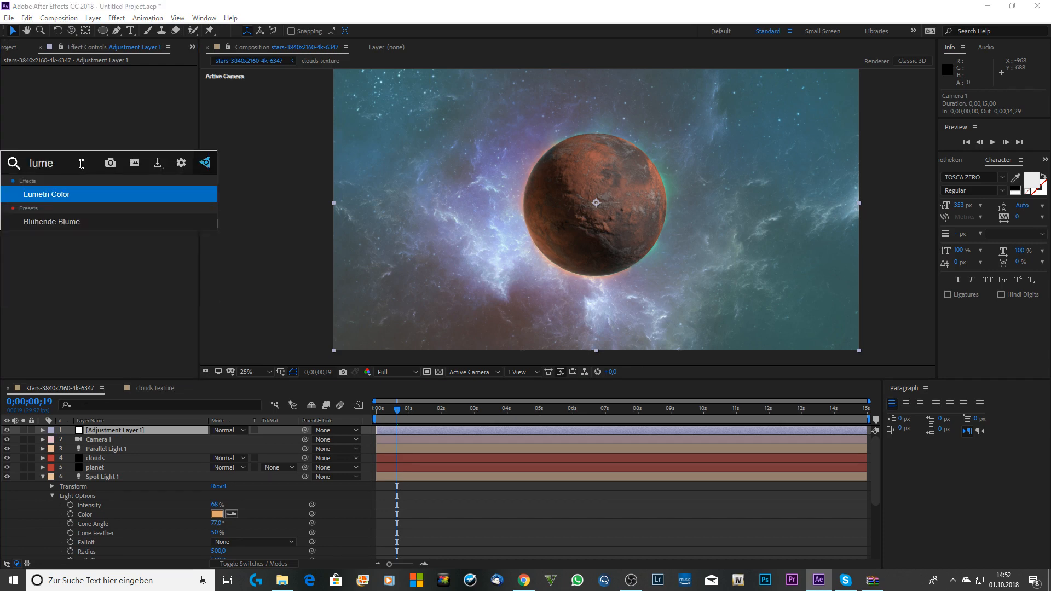
pyautogui.click(69, 198)
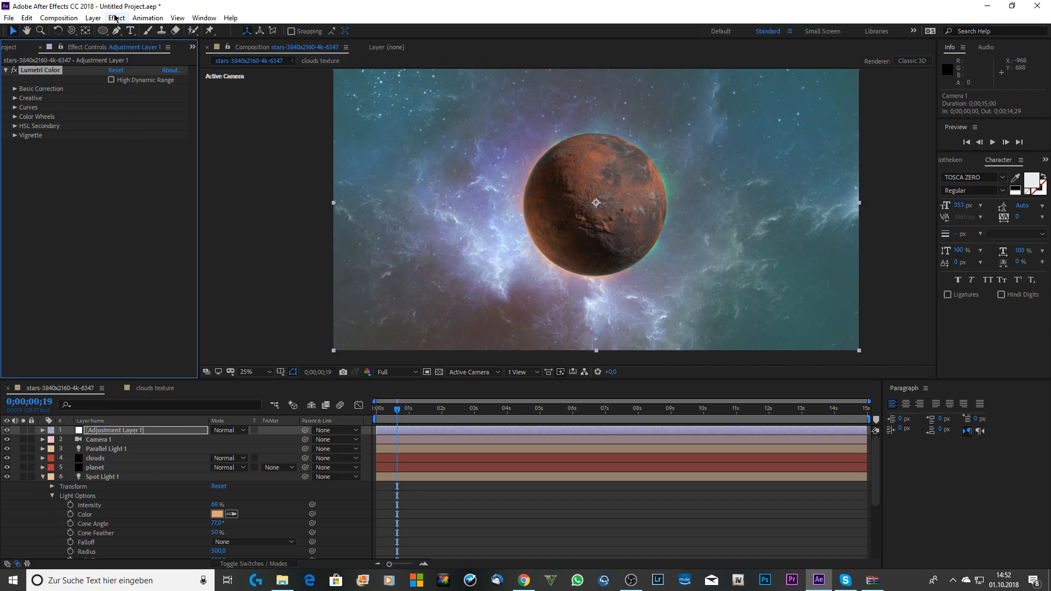
pyautogui.click(116, 17)
pyautogui.moveTo(217, 121)
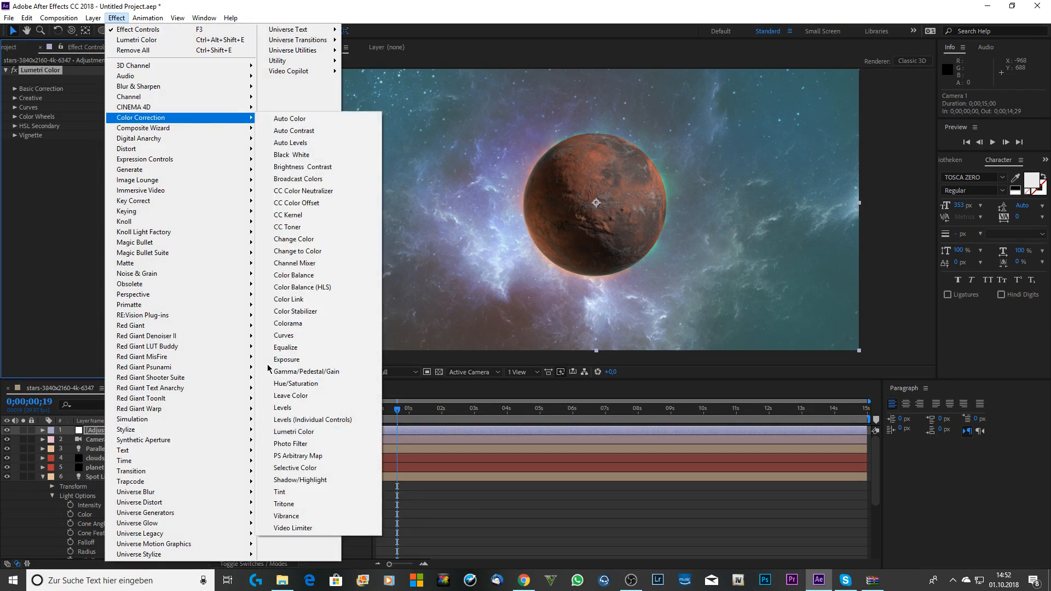
pyautogui.click(62, 236)
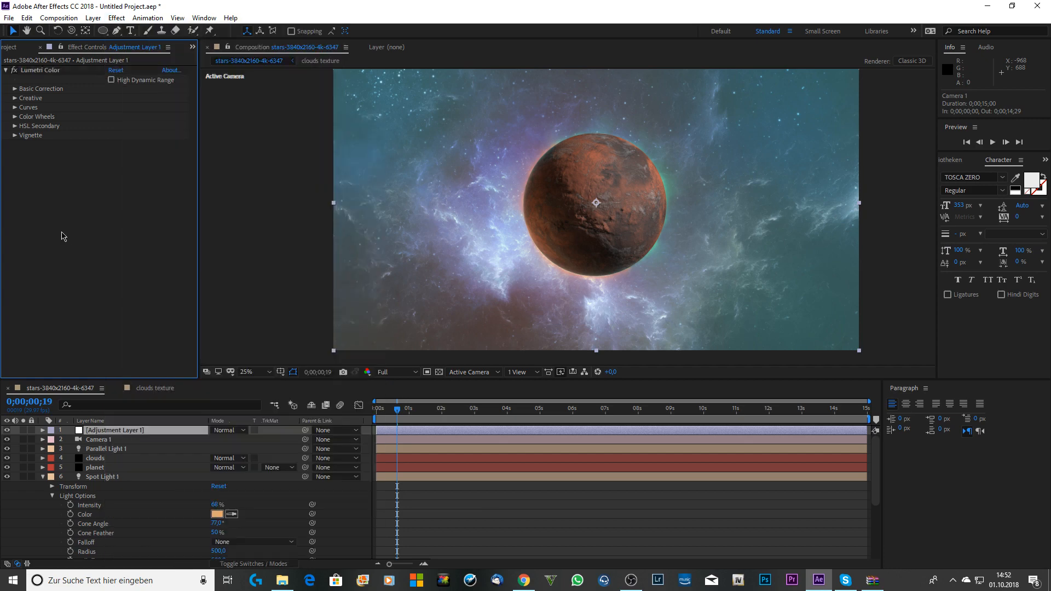
# Shape Lumetri Color's white RGB curve into a gentle S, darkening the shadows and lifting the highlights.
pyautogui.click(15, 107)
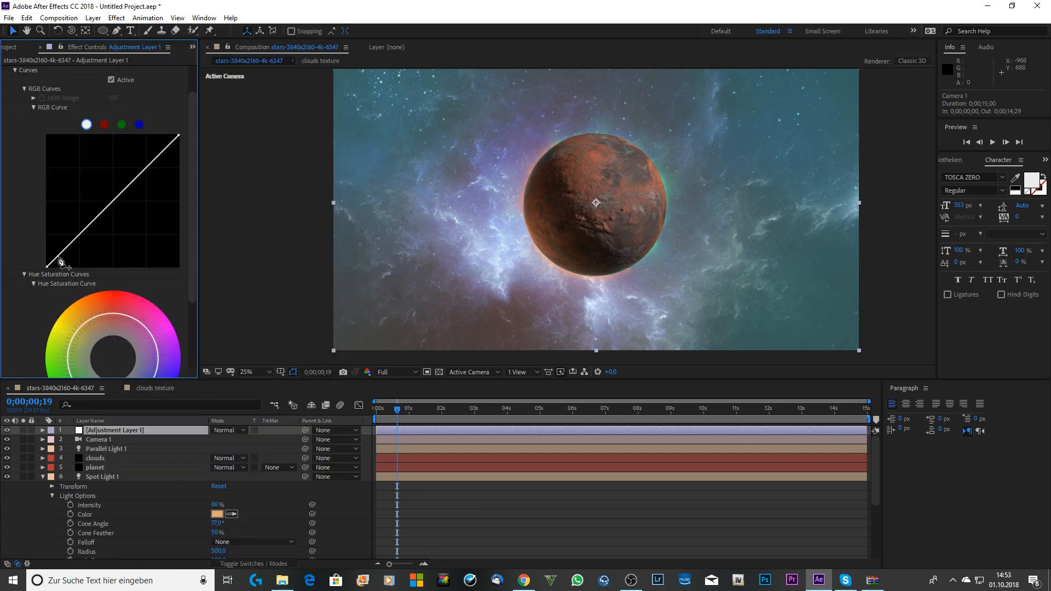
pyautogui.moveTo(59, 260)
pyautogui.mouseDown()
pyautogui.moveTo(70, 264)
pyautogui.moveTo(64, 255)
pyautogui.mouseUp()
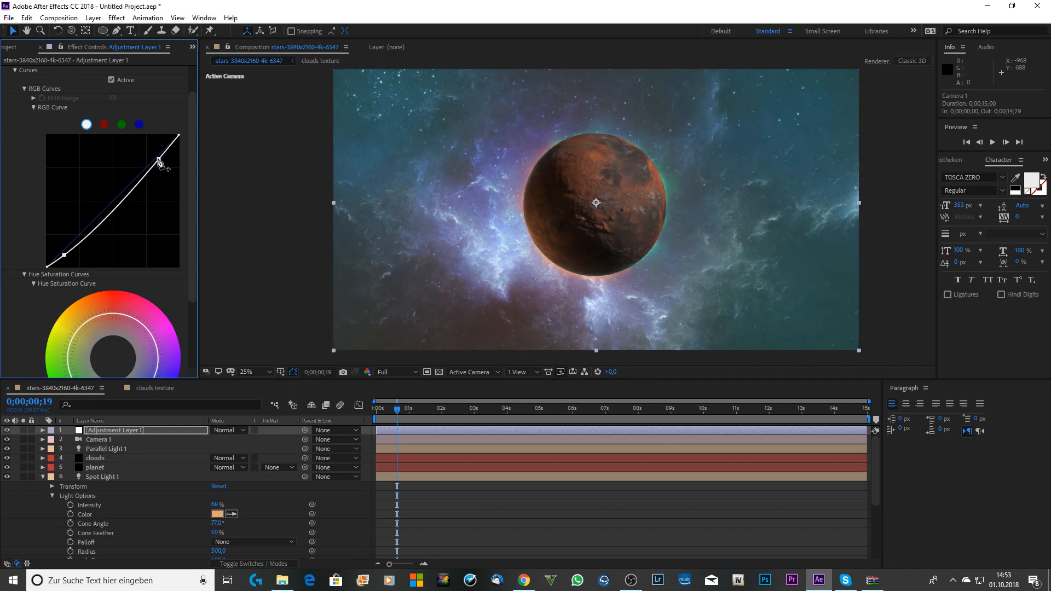
pyautogui.moveTo(159, 161); pyautogui.dragTo(158, 146)
pyautogui.moveTo(64, 255); pyautogui.dragTo(65, 256)
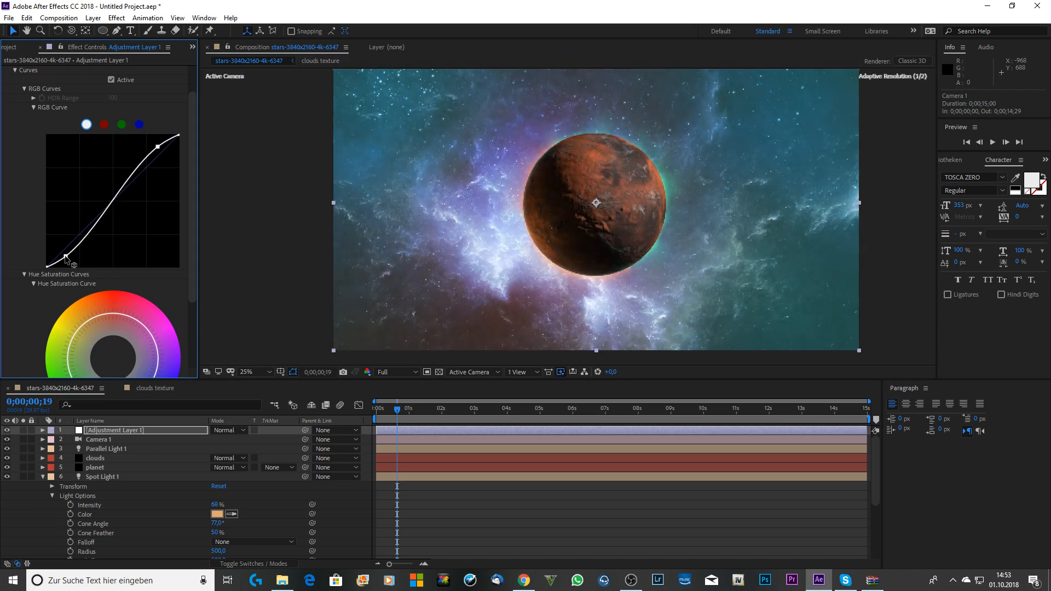
# Lower the green curve's midtones slightly and pull the red curve down in the shadows, midtones and highlights.
pyautogui.click(124, 125)
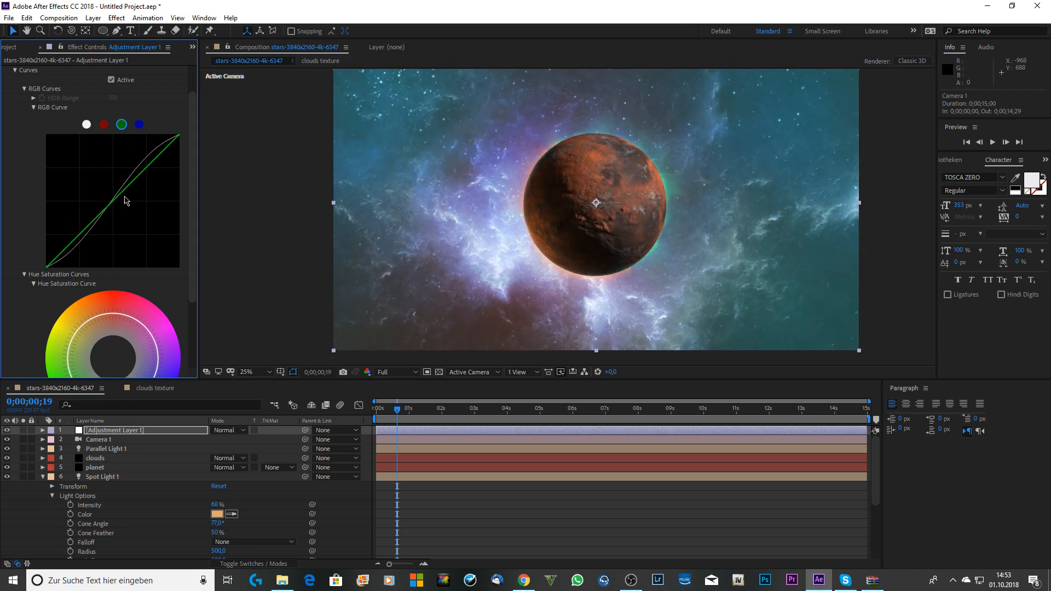
pyautogui.moveTo(113, 205); pyautogui.dragTo(119, 210)
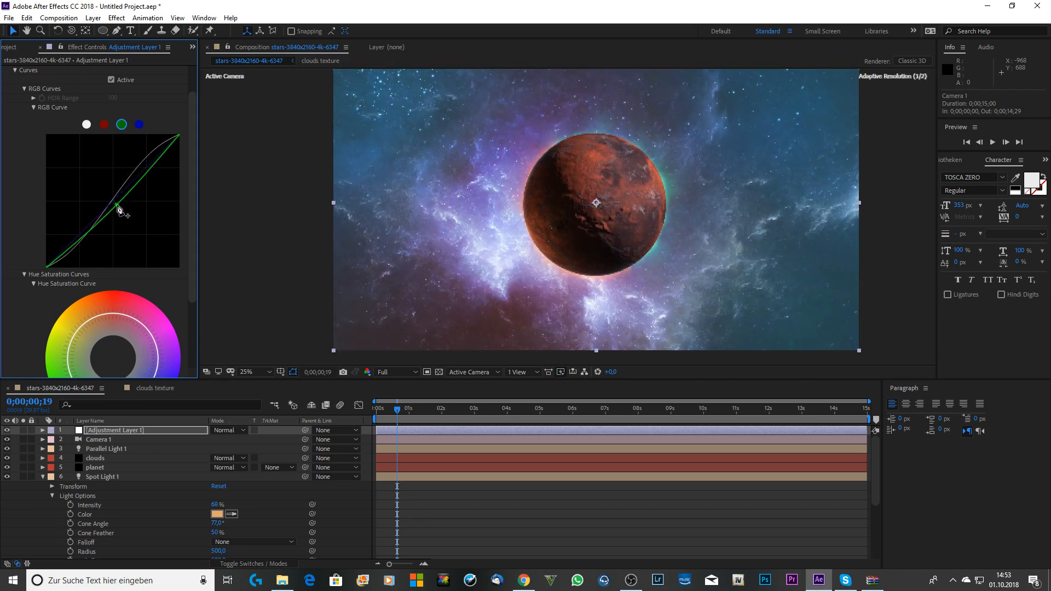
pyautogui.click(104, 125)
pyautogui.moveTo(116, 208); pyautogui.dragTo(131, 209)
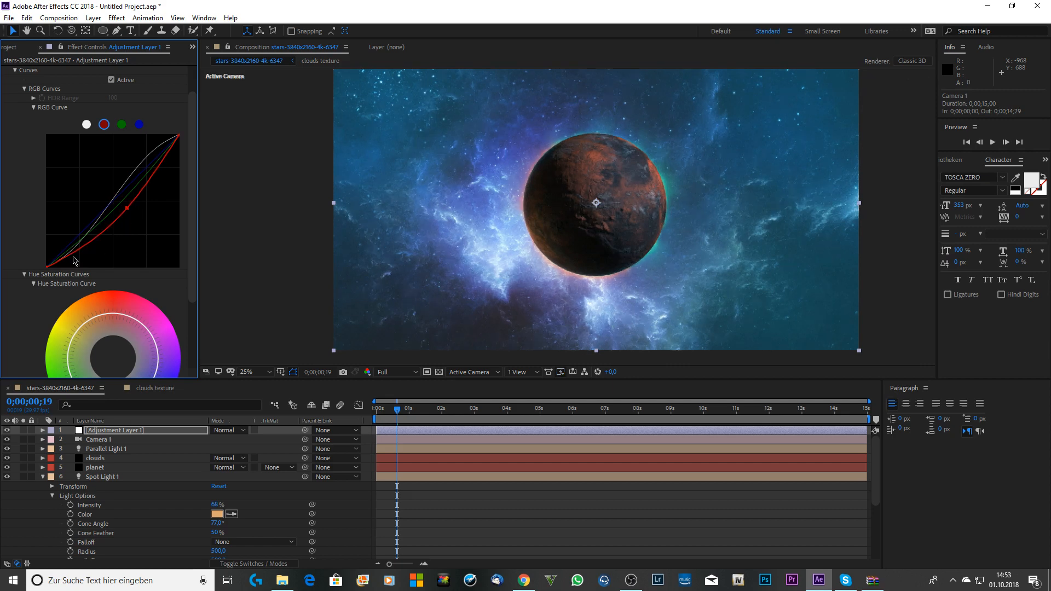
pyautogui.moveTo(79, 253); pyautogui.dragTo(81, 255)
pyautogui.moveTo(162, 161); pyautogui.dragTo(169, 157)
pyautogui.scroll(-2, 123, 187)
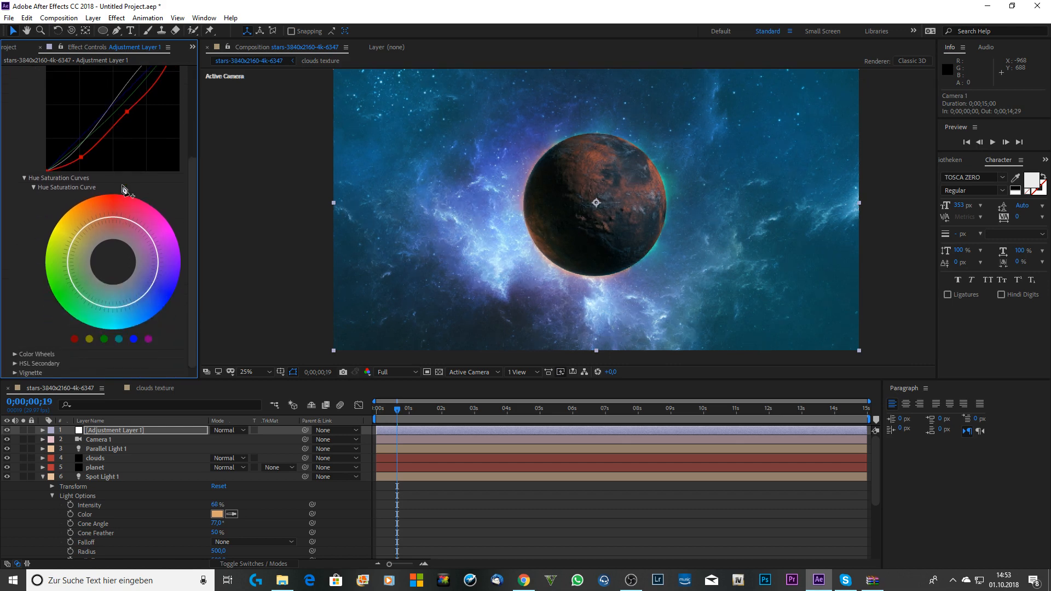
pyautogui.scroll(4, 115, 182)
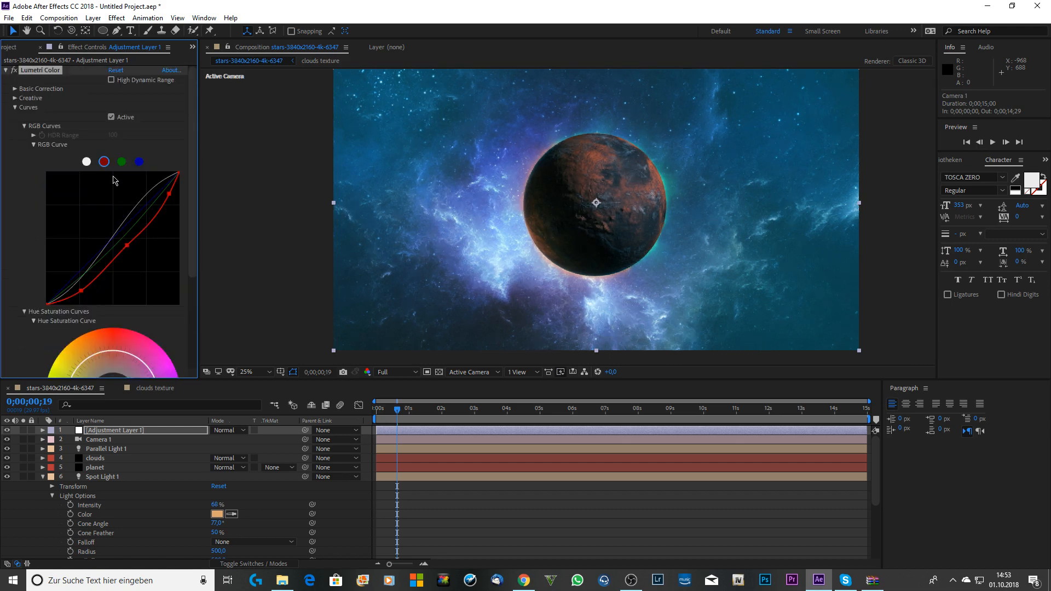
# In Lumetri Color's Basic Correction, set Blacks to -48, Whites to 64 and Shadows to -30, keeping Input LUT at None.
pyautogui.click(15, 89)
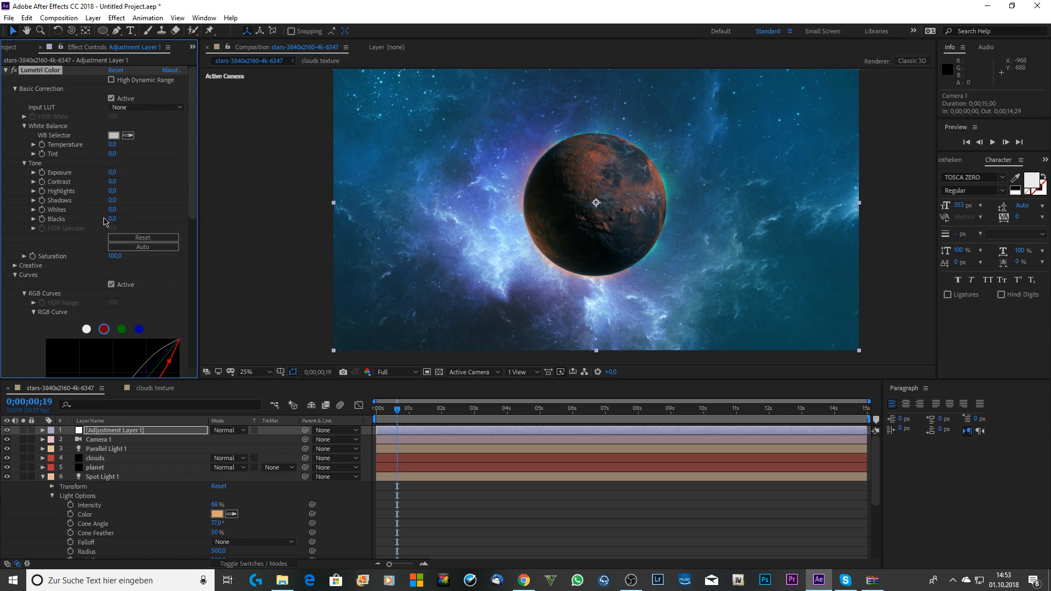
pyautogui.moveTo(111, 219); pyautogui.dragTo(92, 220)
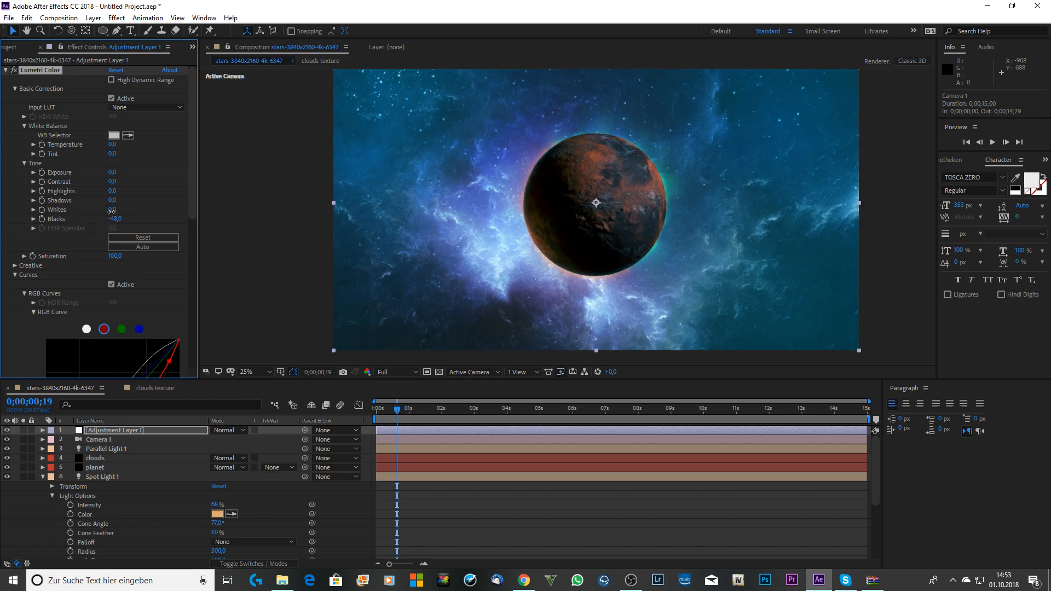
pyautogui.moveTo(147, 209)
pyautogui.mouseDown()
pyautogui.moveTo(160, 210)
pyautogui.moveTo(126, 210)
pyautogui.moveTo(146, 212)
pyautogui.mouseUp()
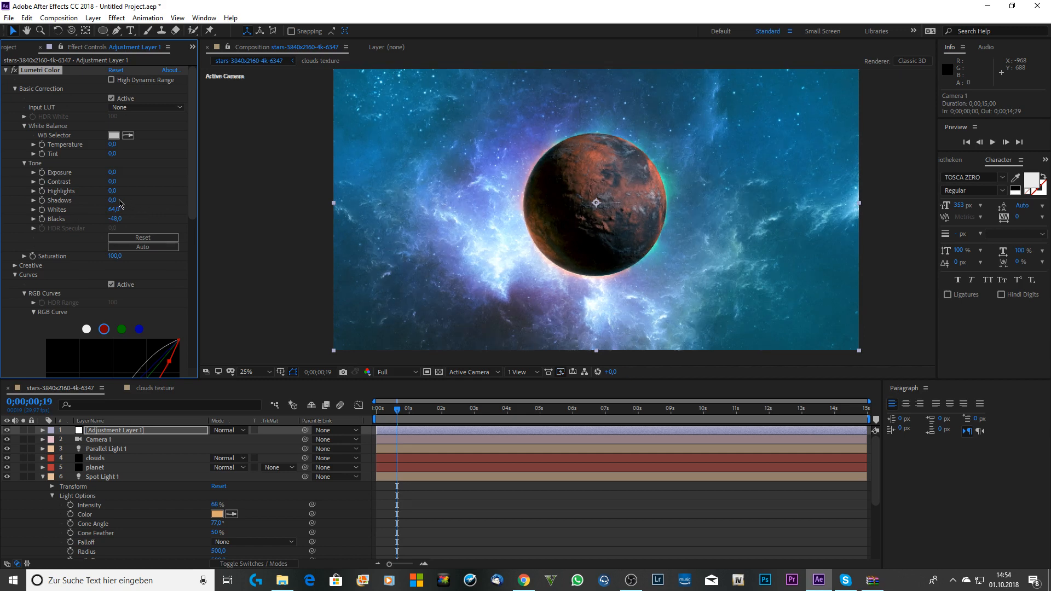
pyautogui.moveTo(113, 204); pyautogui.dragTo(91, 203)
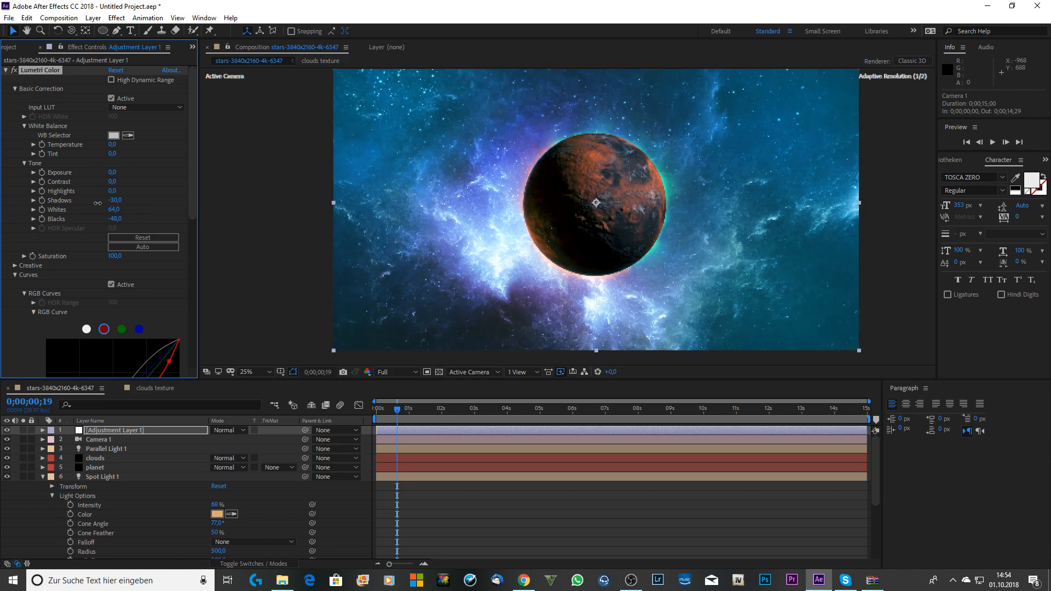
pyautogui.click(147, 108)
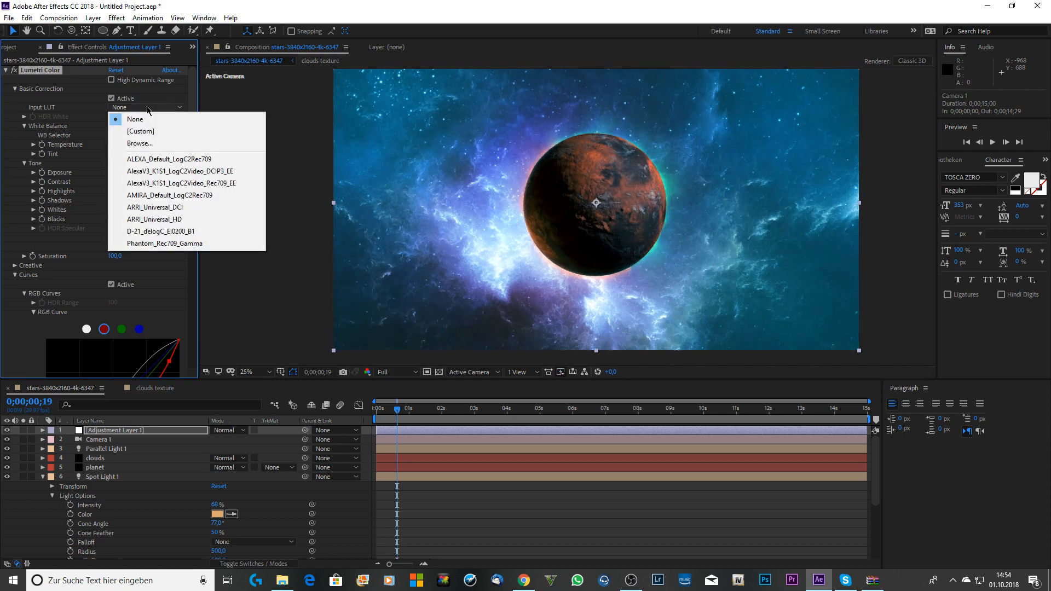
pyautogui.click(70, 114)
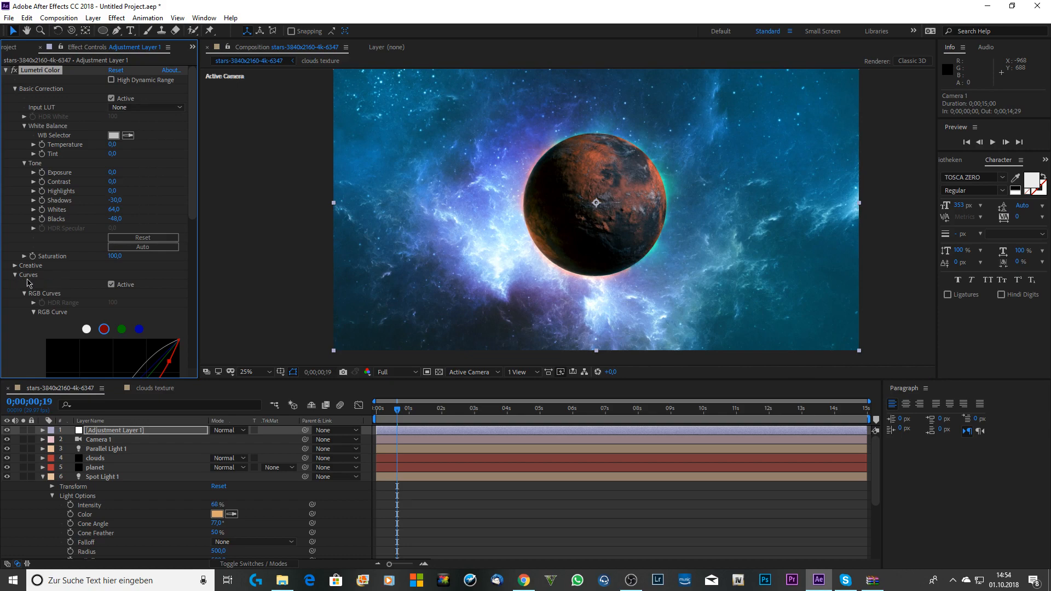
# Try the CineSpace2383sRGB6bit look in Lumetri Color's Creative section with its Intensity lowered to 19.
pyautogui.click(14, 265)
pyautogui.scroll(-2, 18, 270)
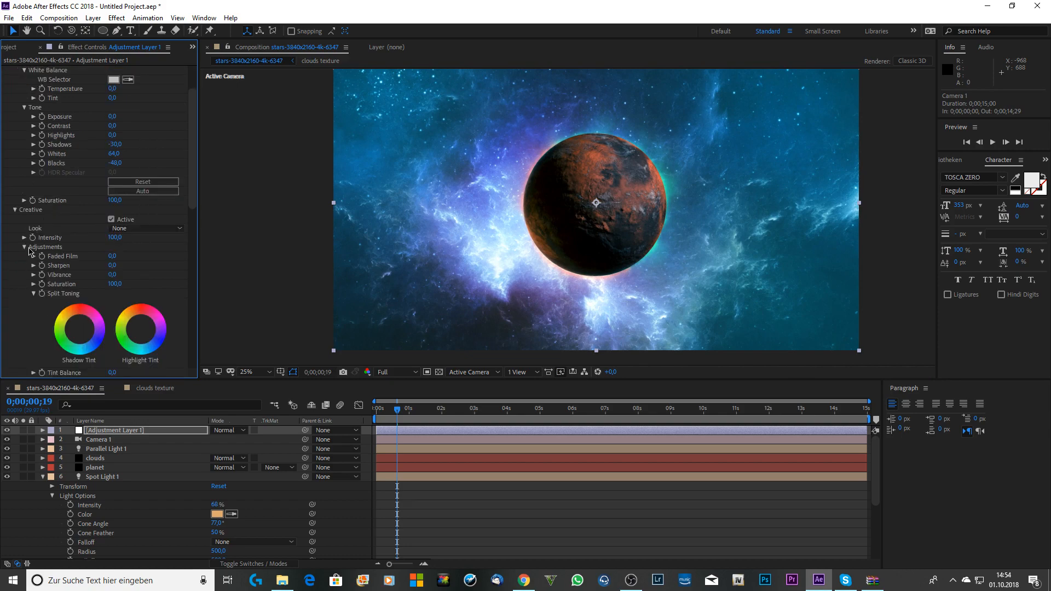
pyautogui.click(131, 230)
pyautogui.click(203, 56)
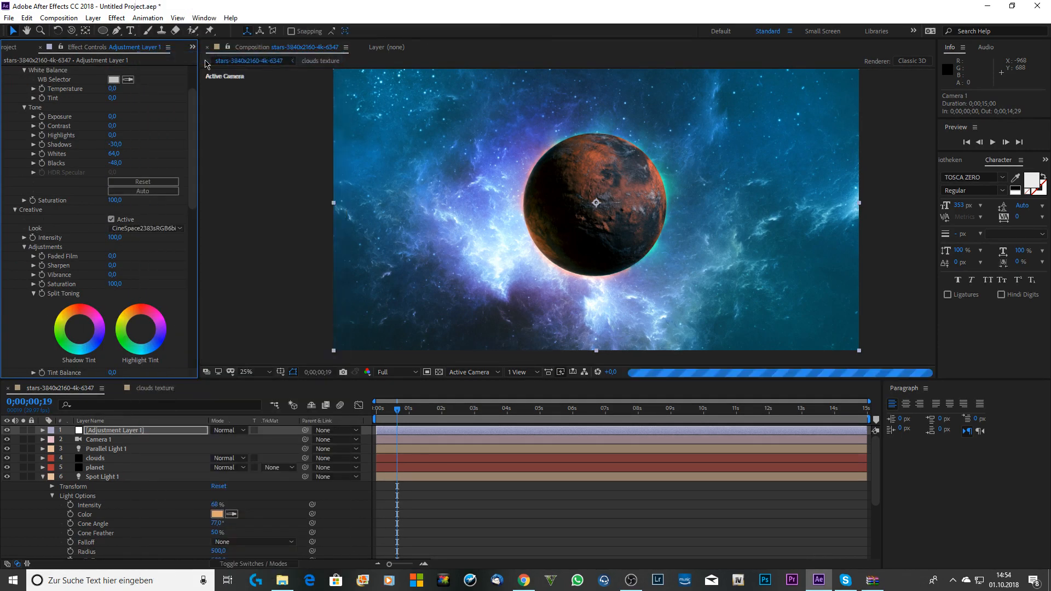
pyautogui.press('.')
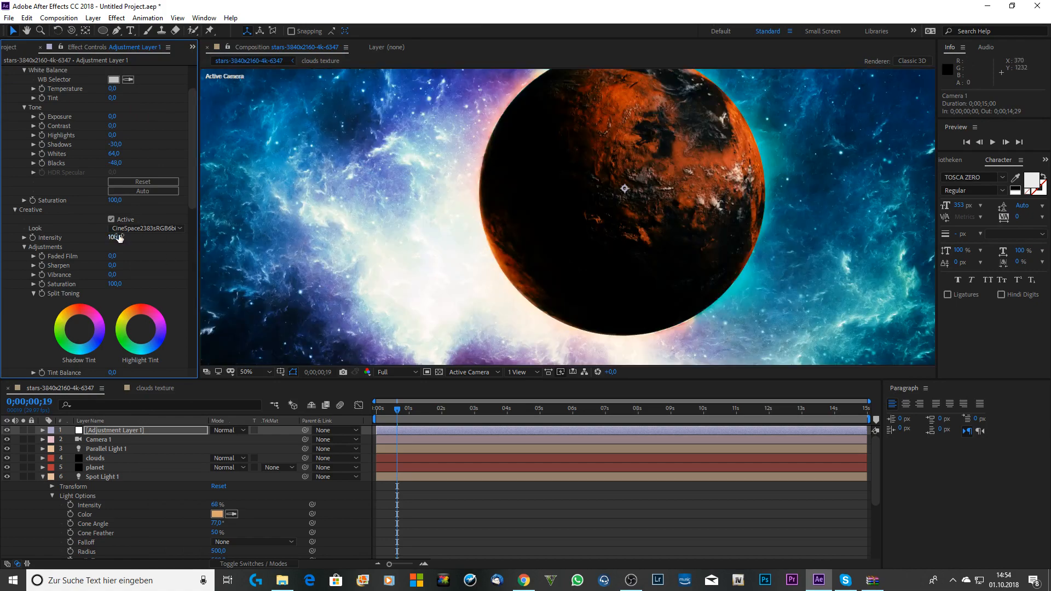
pyautogui.moveTo(114, 237); pyautogui.dragTo(79, 238)
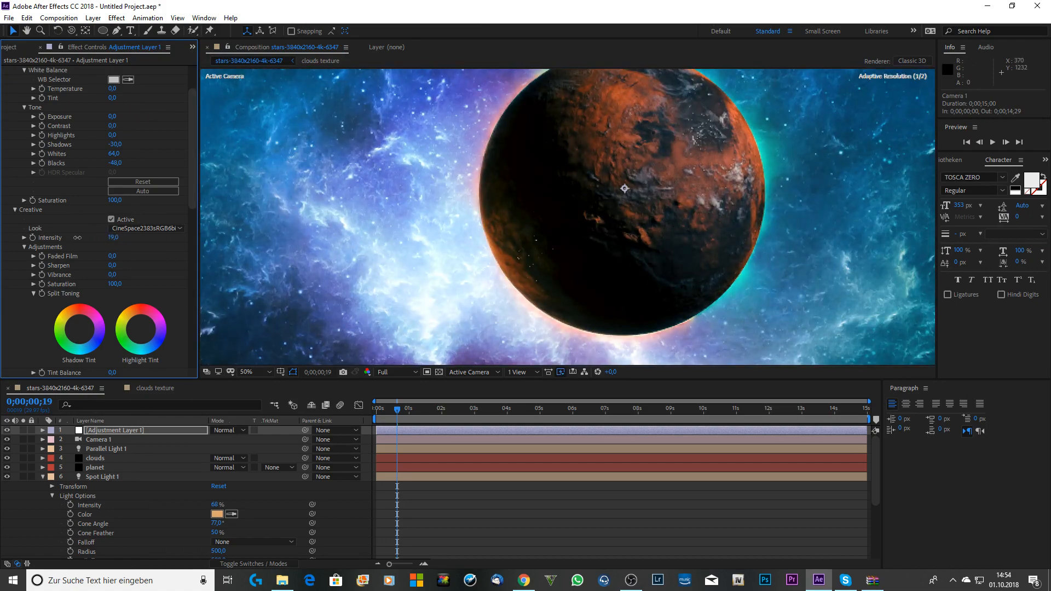
pyautogui.press(',')
# Try the SL BIG HDR look at Intensity 100, followed by the Monochrome Fuji ETERNA 250D Kodak 2395 (by Adobe) look.
pyautogui.click(149, 229)
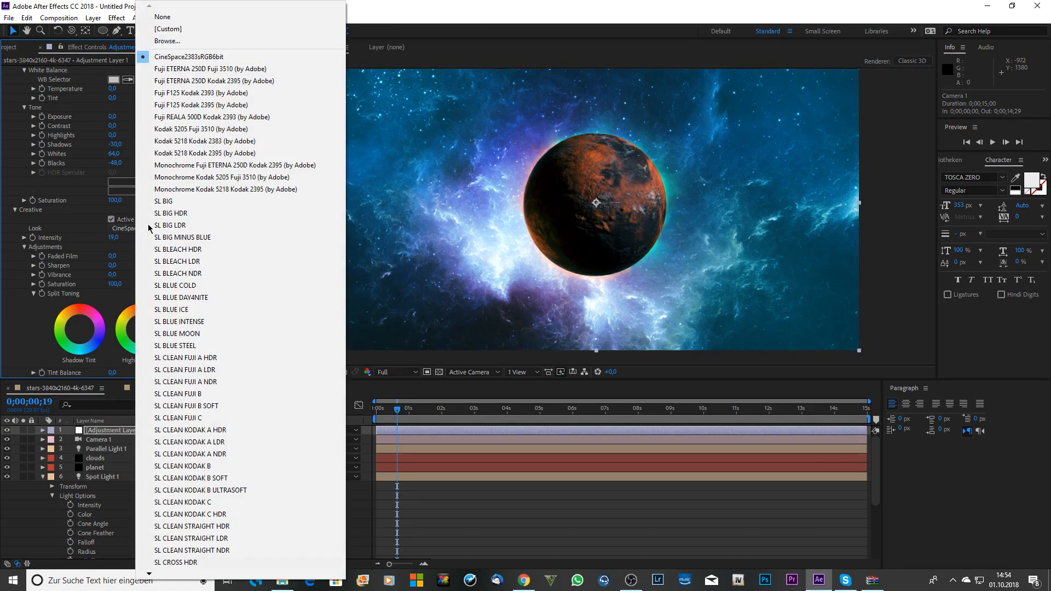
pyautogui.click(170, 212)
pyautogui.moveTo(113, 238); pyautogui.dragTo(145, 239)
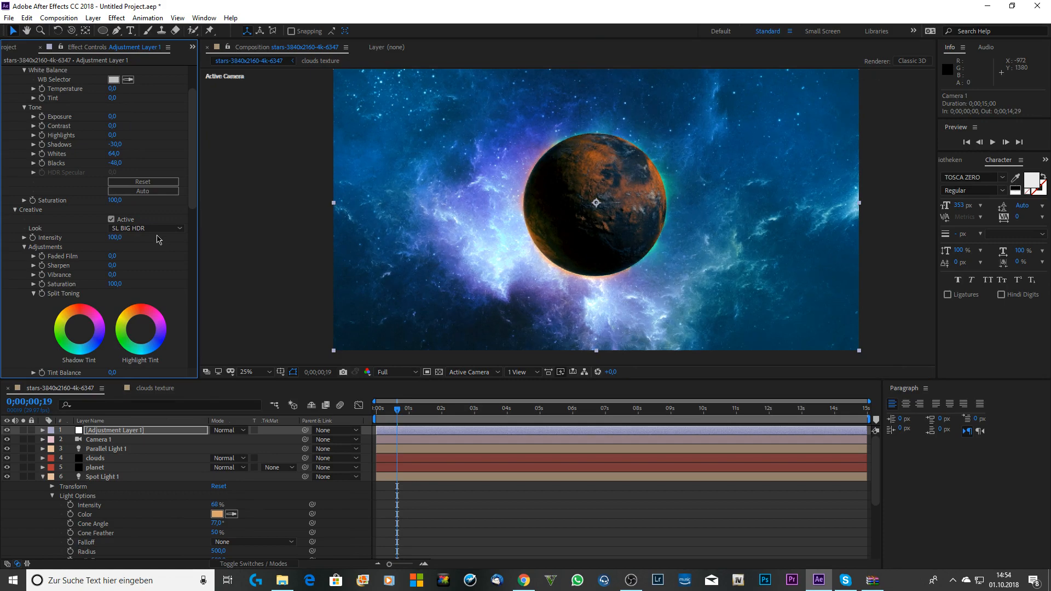
pyautogui.click(162, 228)
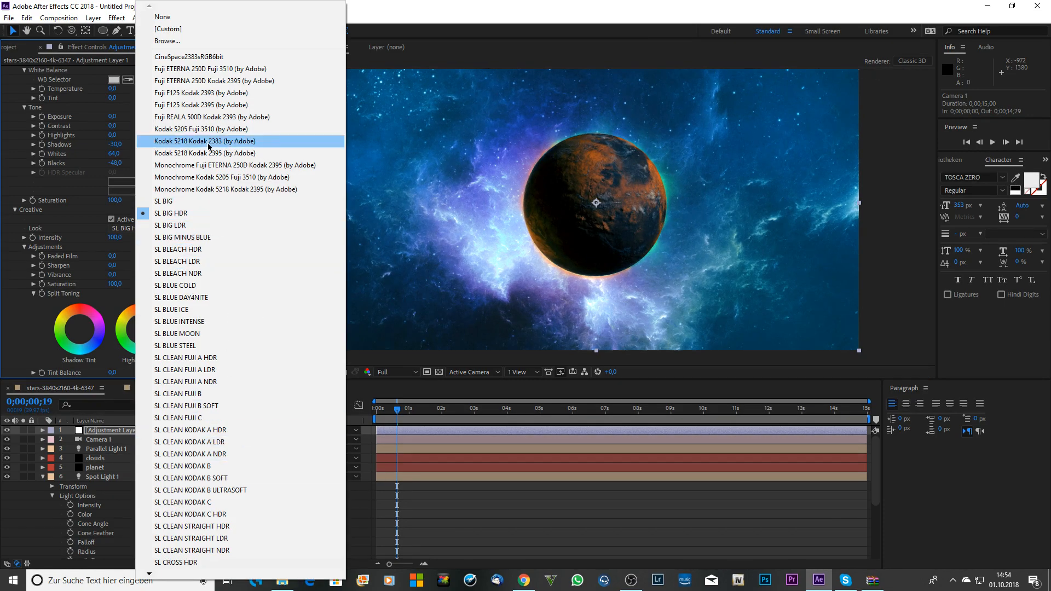
pyautogui.click(219, 165)
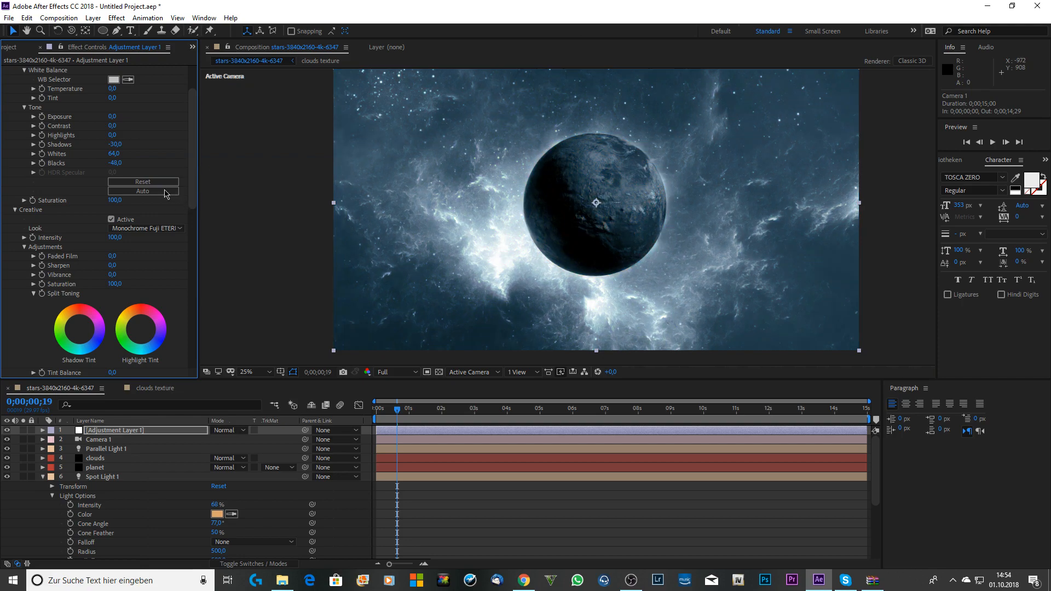
# Try the SL MATRIX MARS and SL MATRIX BLUE looks on the adjustment layer.
pyautogui.click(162, 228)
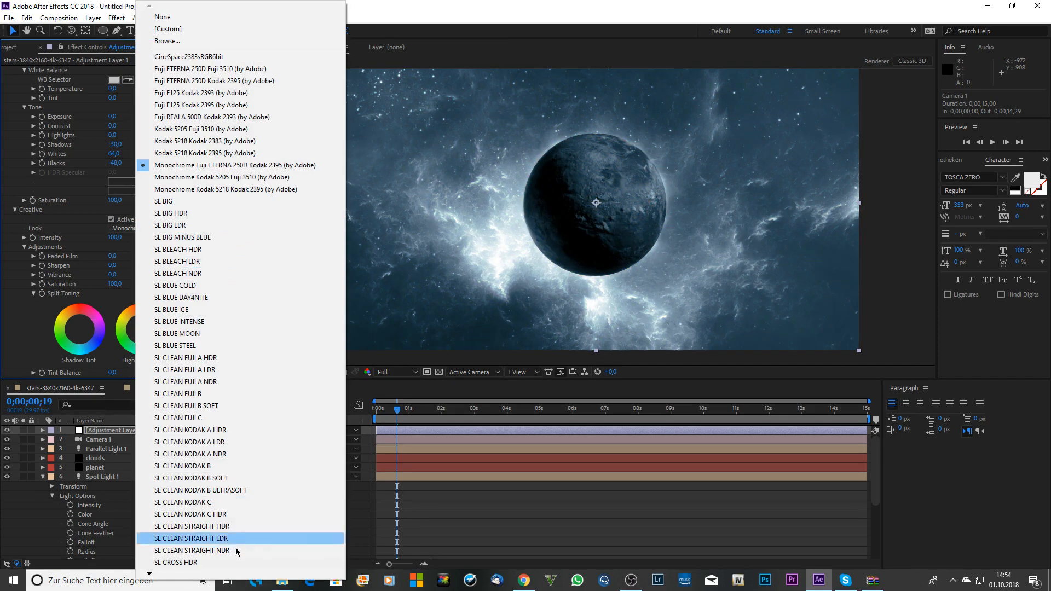
pyautogui.moveTo(148, 574)
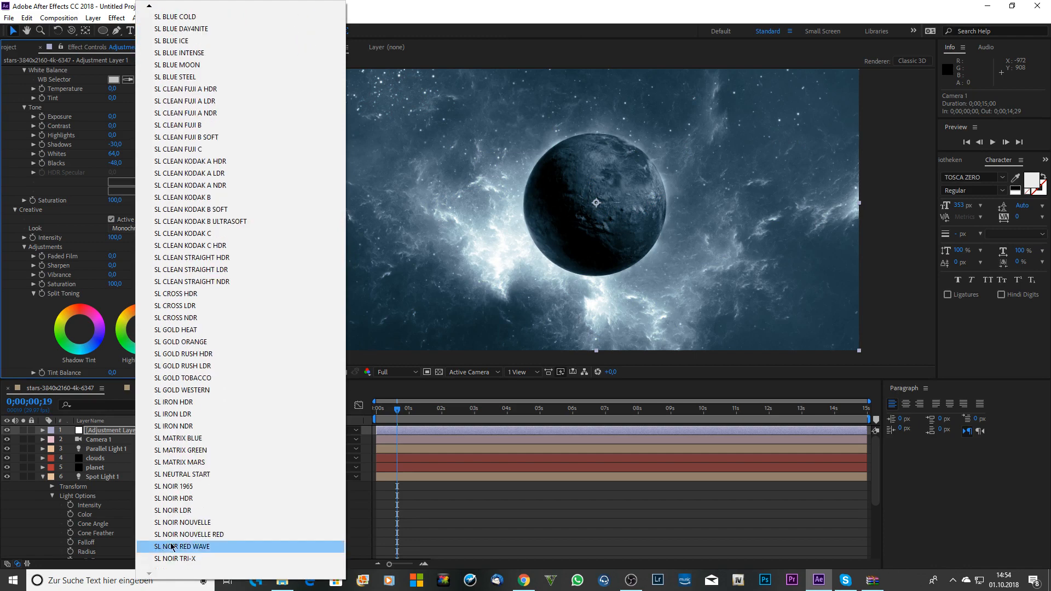
pyautogui.click(198, 463)
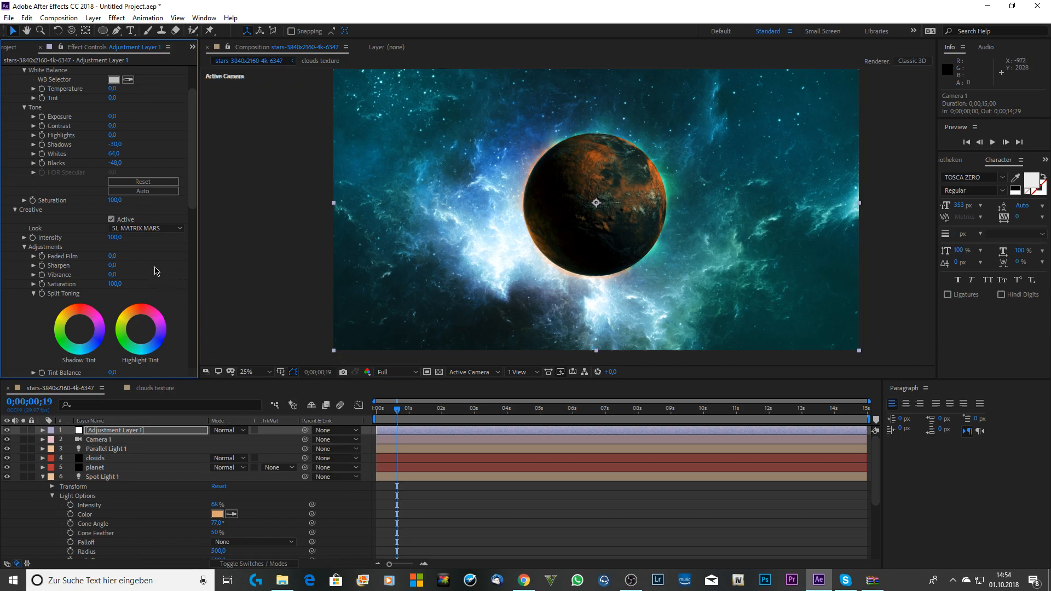
pyautogui.click(152, 229)
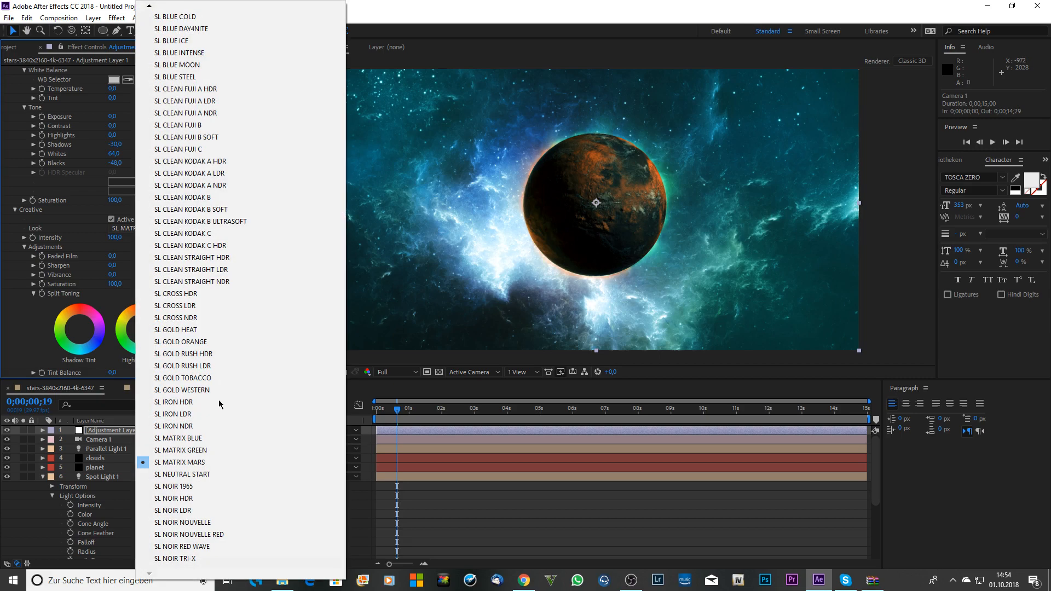
pyautogui.click(225, 438)
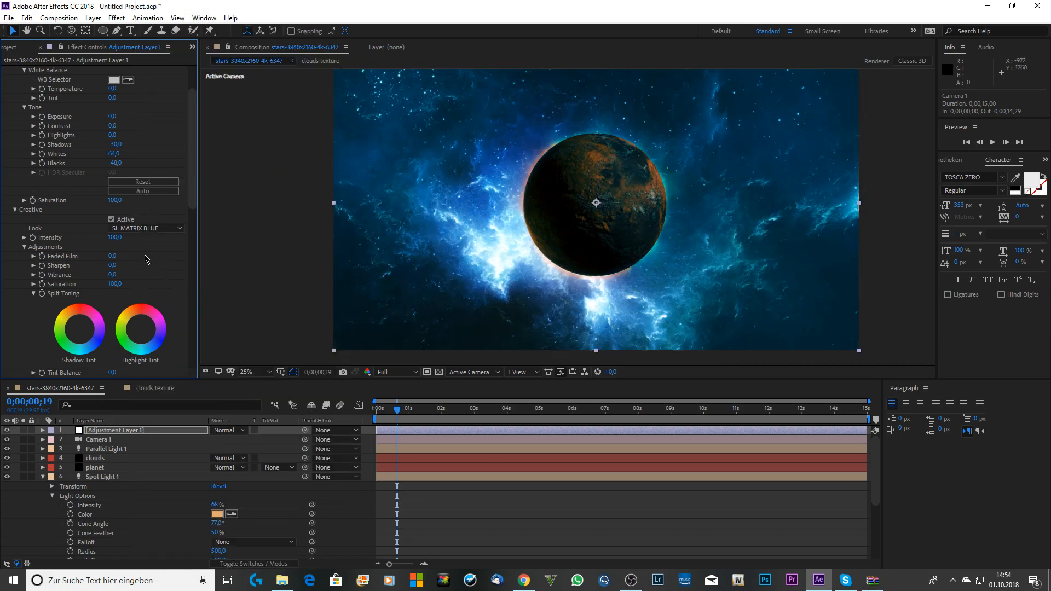
# Try Split Toning with an orange shadow tint and a blue highlight tint, and reset both color wheels.
pyautogui.moveTo(94, 334)
pyautogui.mouseDown()
pyautogui.moveTo(57, 326)
pyautogui.moveTo(70, 316)
pyautogui.mouseUp()
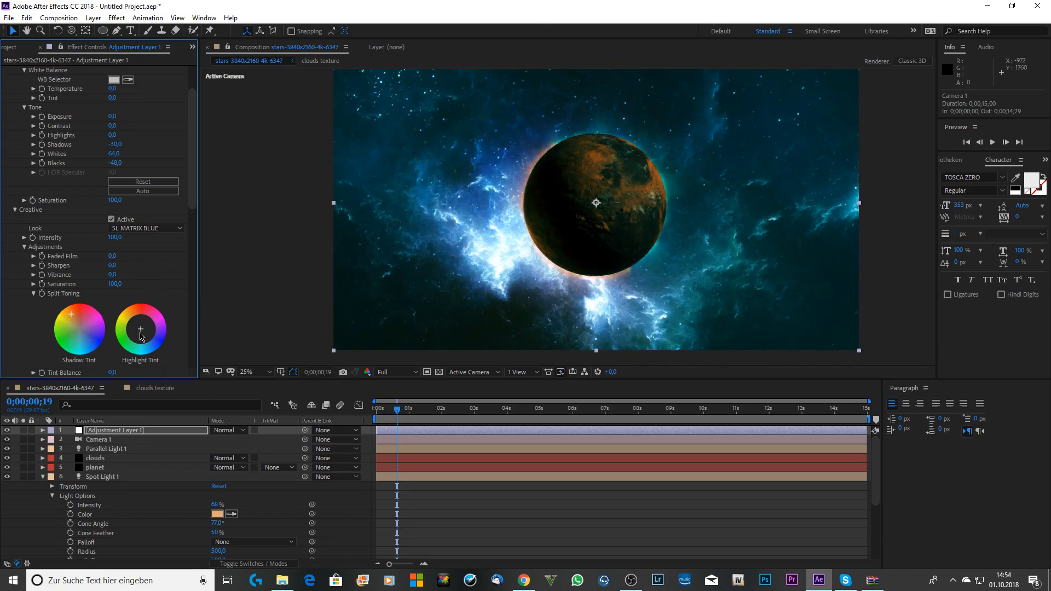
pyautogui.moveTo(143, 334); pyautogui.dragTo(154, 343)
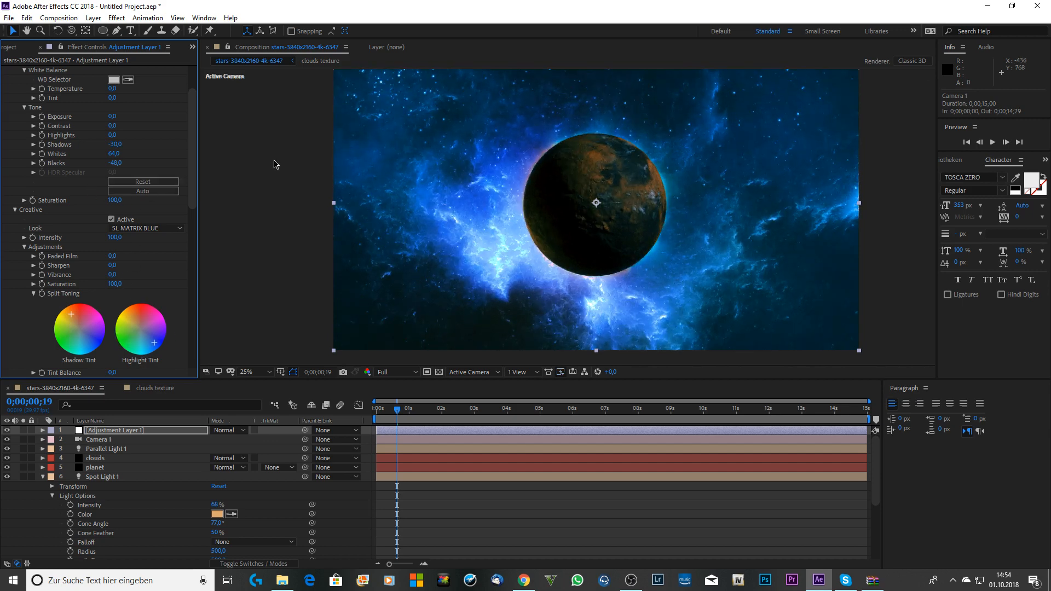
pyautogui.press(',')
pyautogui.press(',')
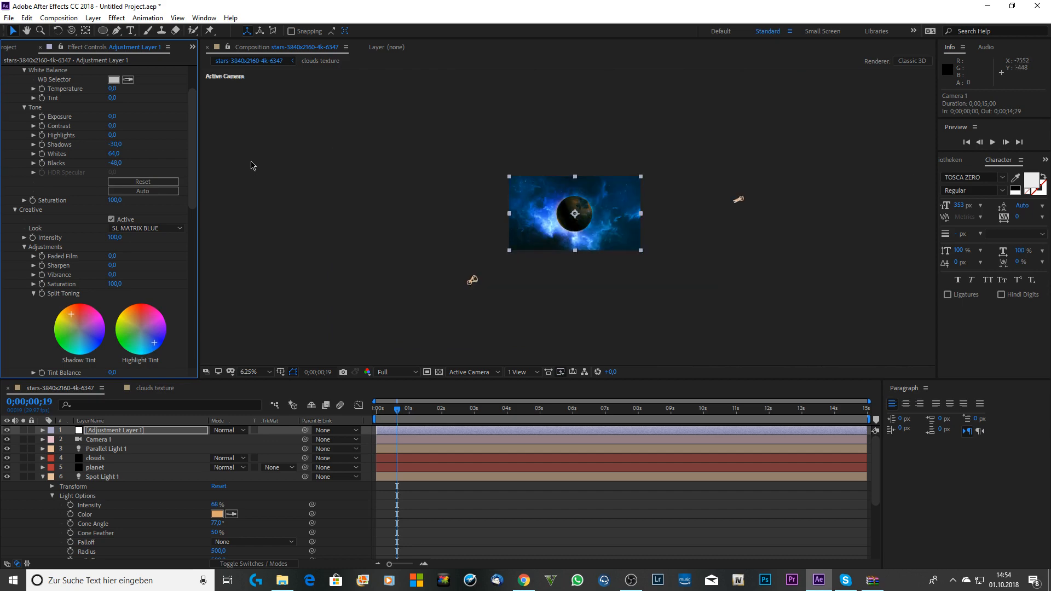
pyautogui.doubleClick(71, 340)
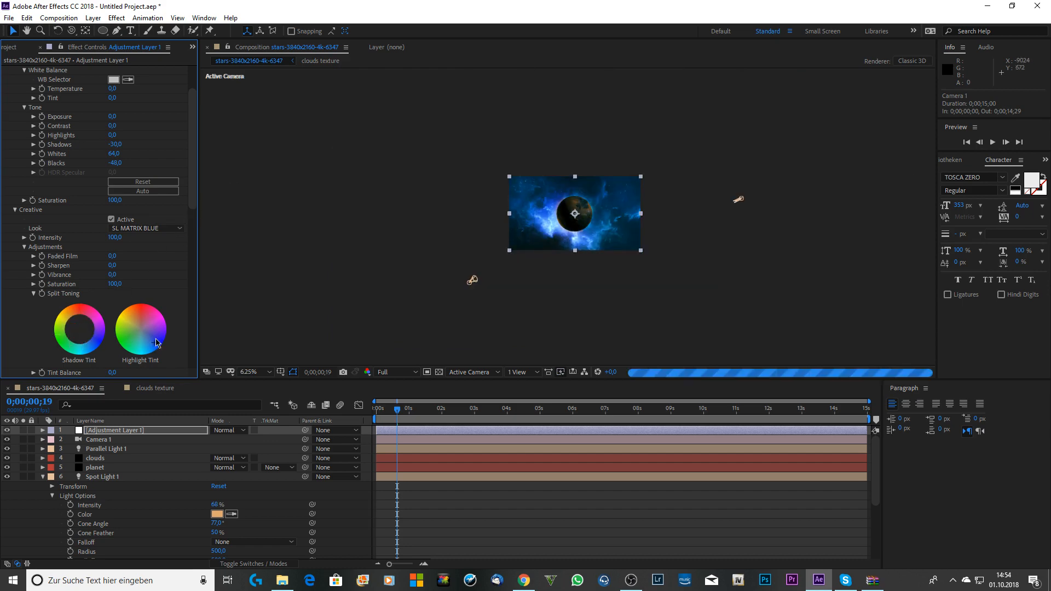
pyautogui.doubleClick(153, 337)
# Set the Creative look to Kodak 5205 Fuji 3510 (by Adobe) and the Basic Correction Saturation to 53.
pyautogui.click(164, 227)
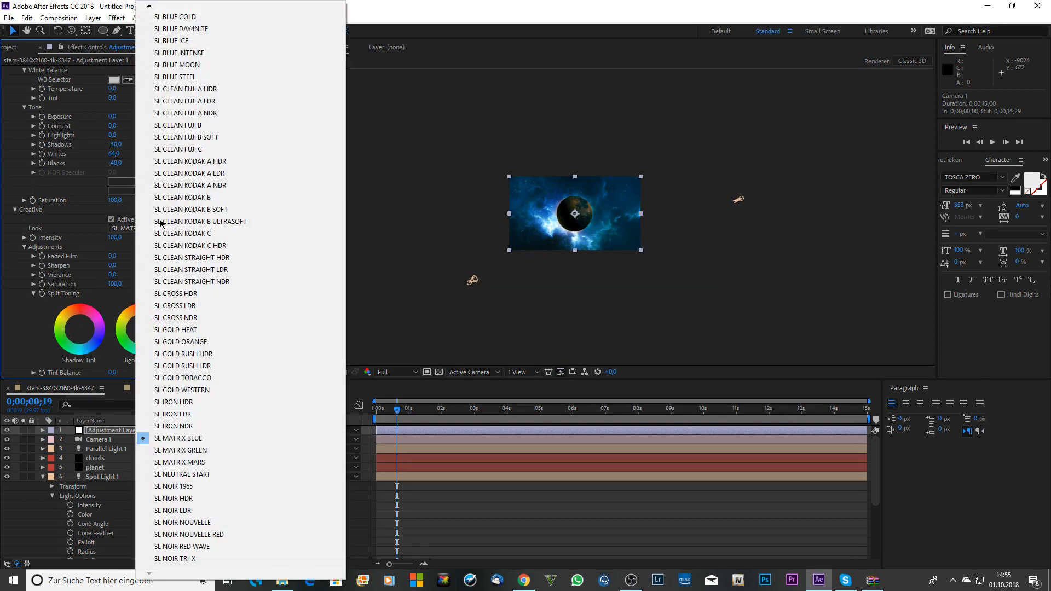
pyautogui.moveTo(151, 8)
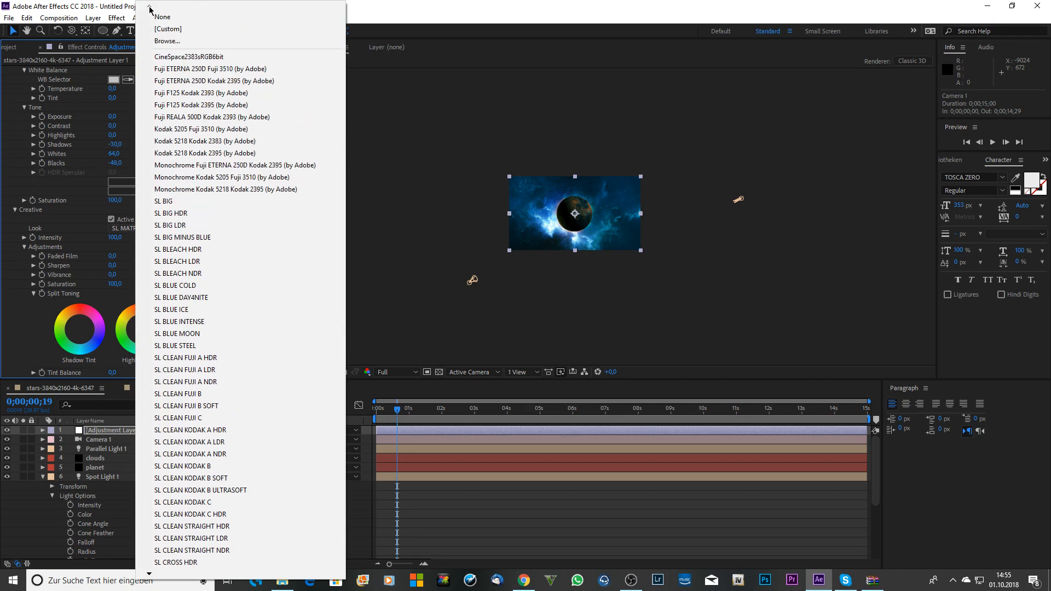
pyautogui.click(210, 129)
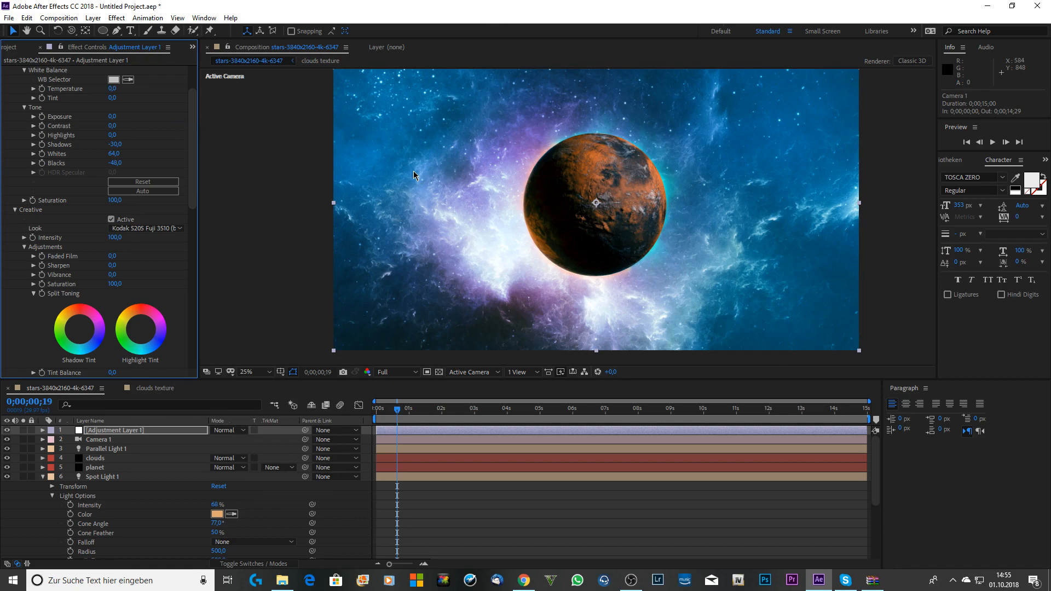
pyautogui.moveTo(114, 200); pyautogui.dragTo(87, 202)
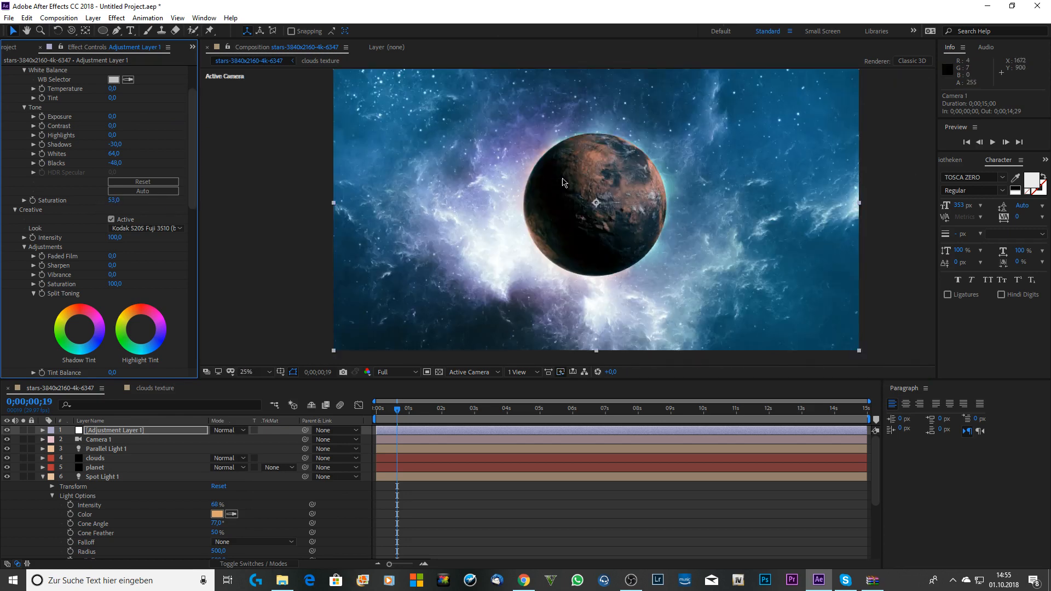
pyautogui.scroll(2, 382, 325)
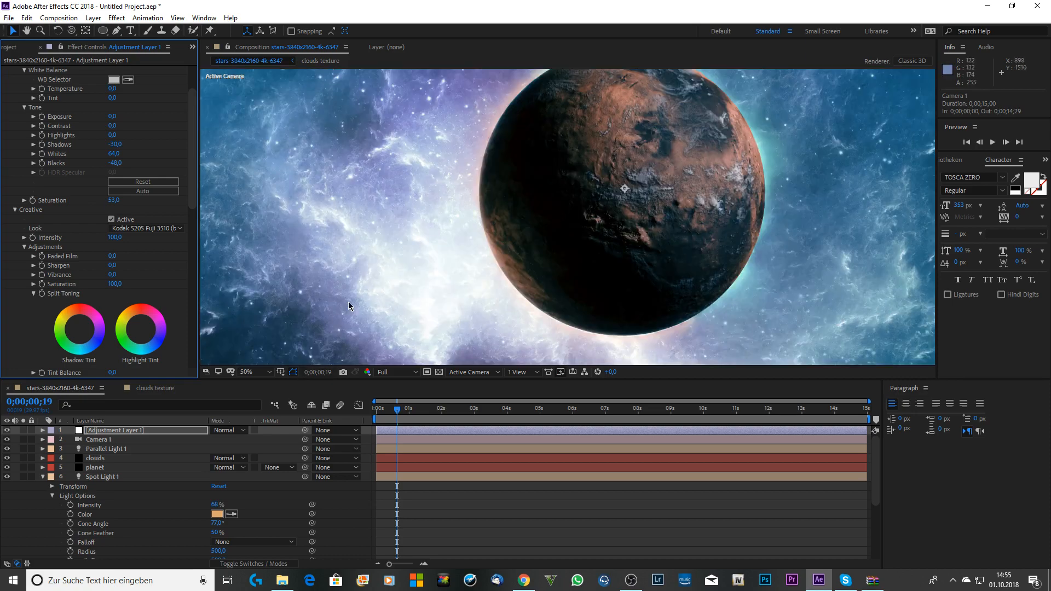
pyautogui.scroll(-2, 378, 282)
pyautogui.scroll(3, 381, 278)
pyautogui.scroll(-4, 381, 278)
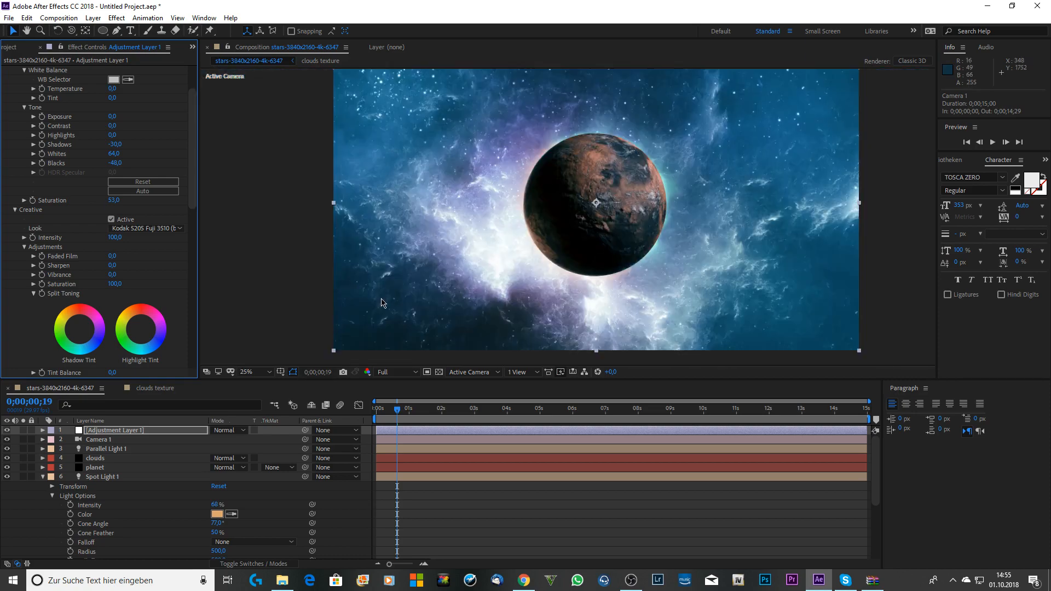
pyautogui.scroll(2, 381, 278)
# Keyframe the clouds layer's VC Orb rotation from its current angles at the composition start to X 34°, Y 99° and Z 31° at 0;00;14;29.
pyautogui.press('Home')
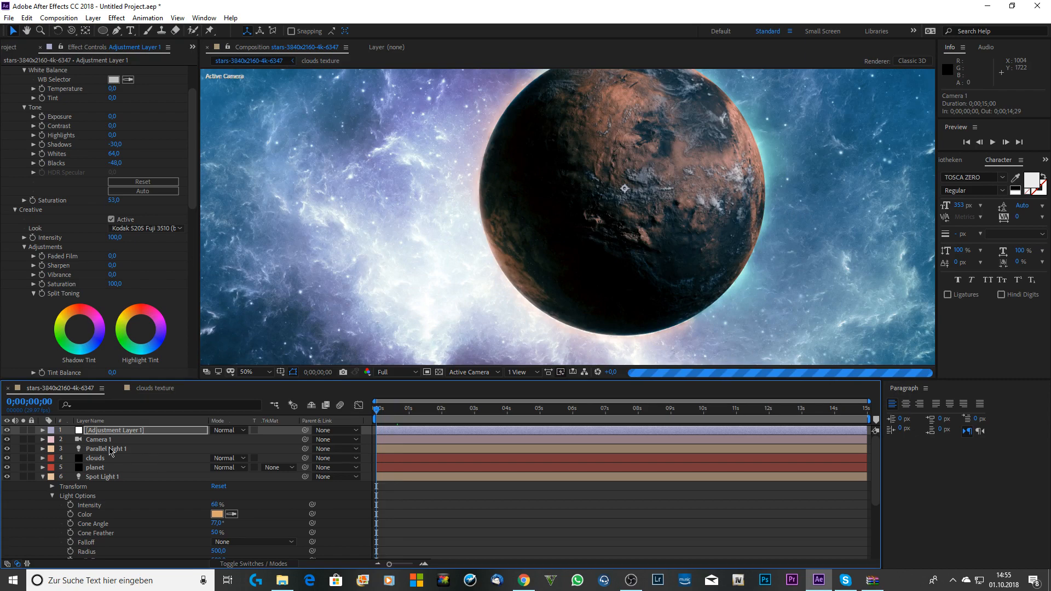
pyautogui.click(109, 458)
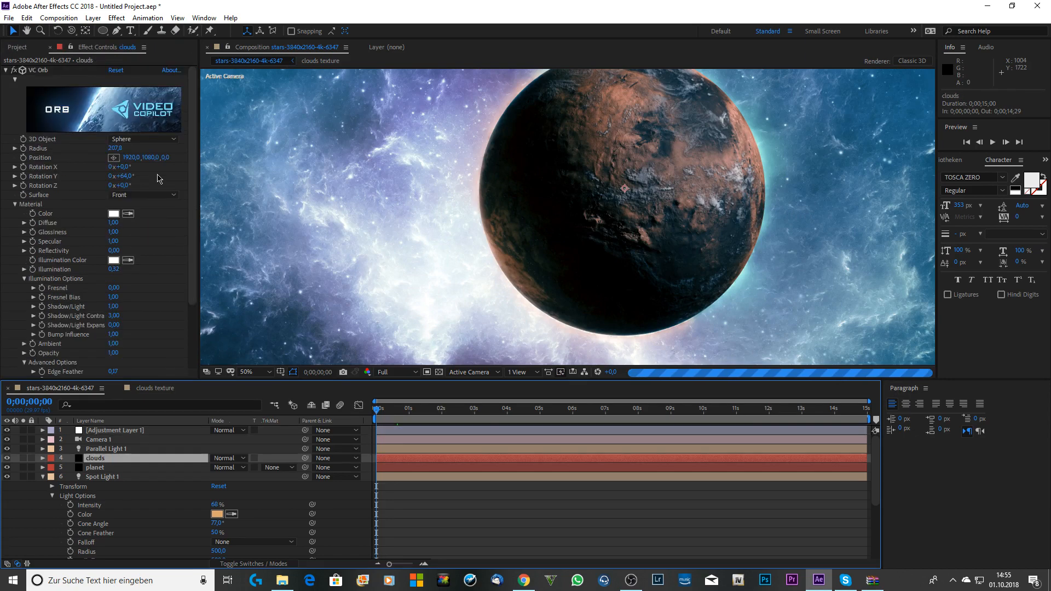
pyautogui.click(23, 176)
pyautogui.click(23, 166)
pyautogui.click(23, 186)
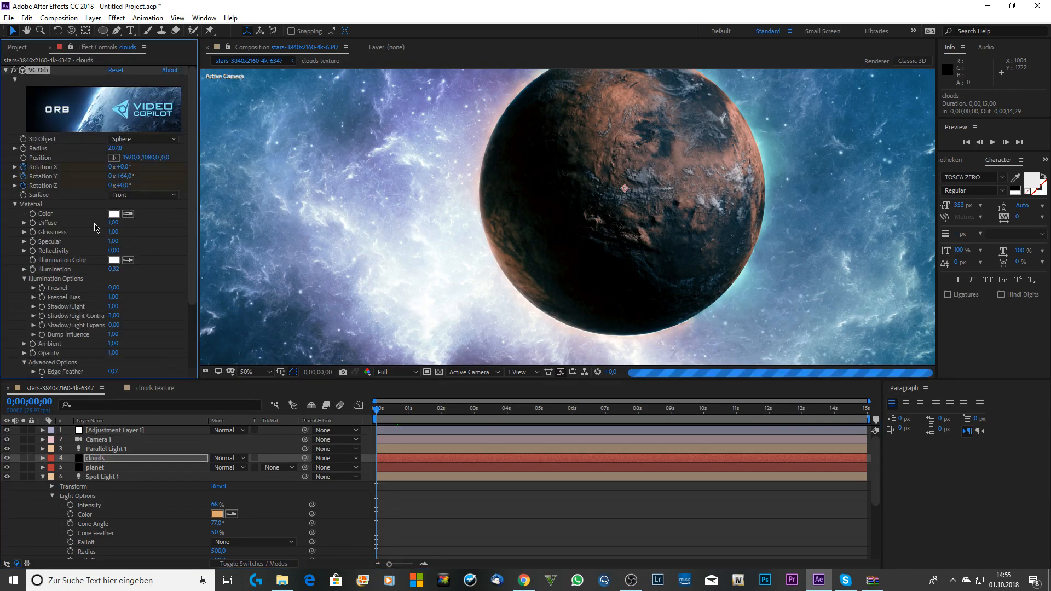
pyautogui.moveTo(626, 407); pyautogui.dragTo(868, 408)
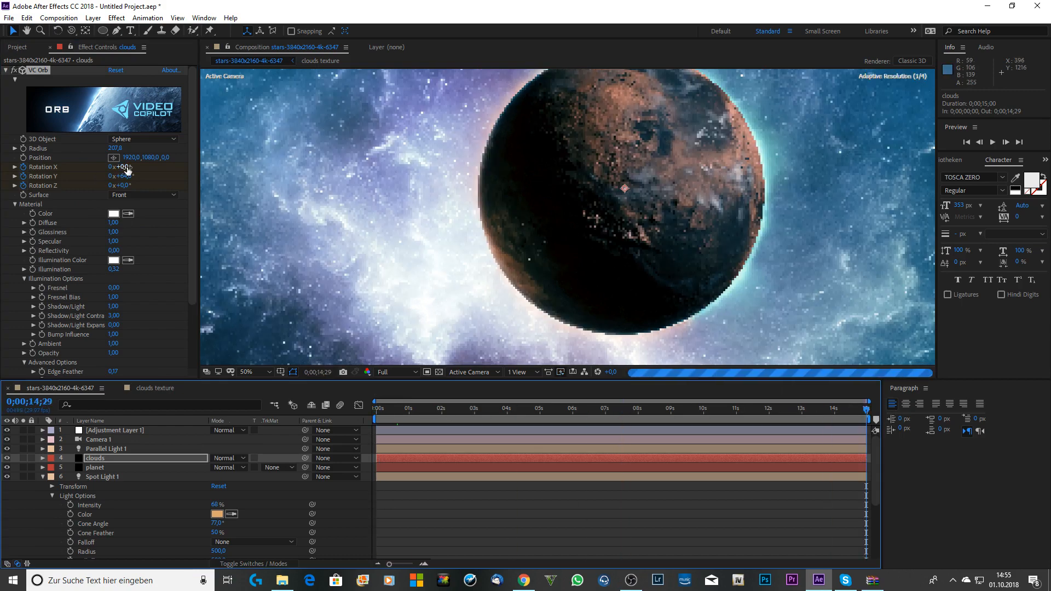
pyautogui.moveTo(125, 167); pyautogui.dragTo(139, 186)
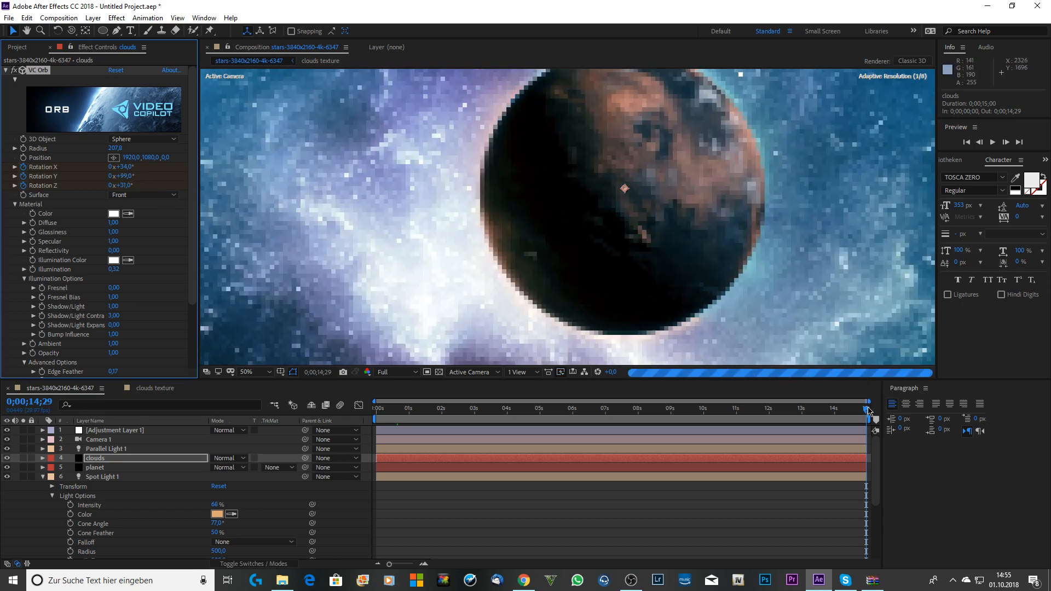
# Return the playhead to the composition start and set the preview resolution to Quarter.
pyautogui.moveTo(866, 409); pyautogui.dragTo(358, 417)
pyautogui.click(402, 373)
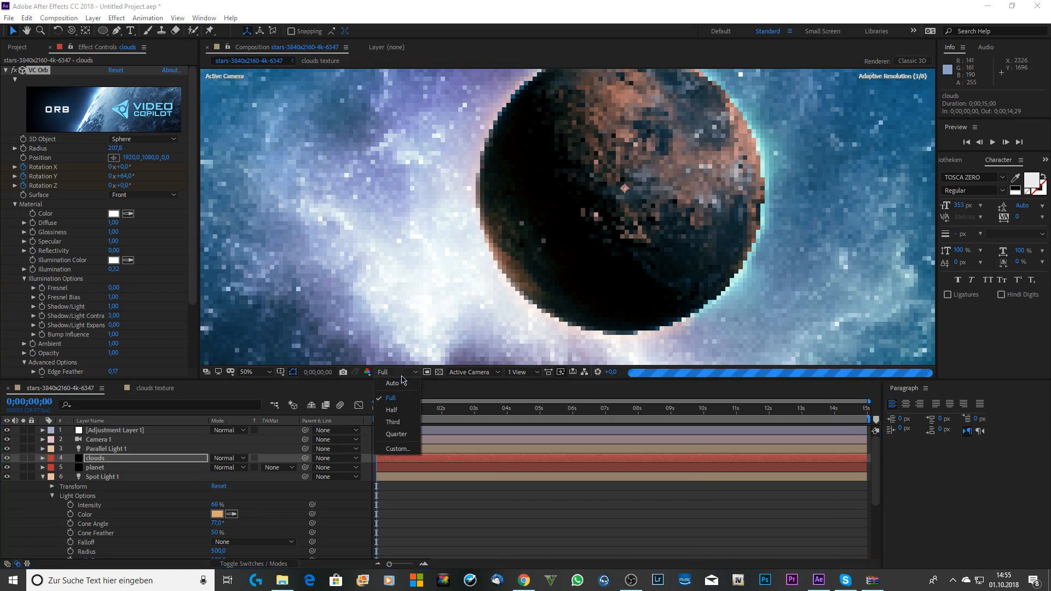
pyautogui.click(397, 424)
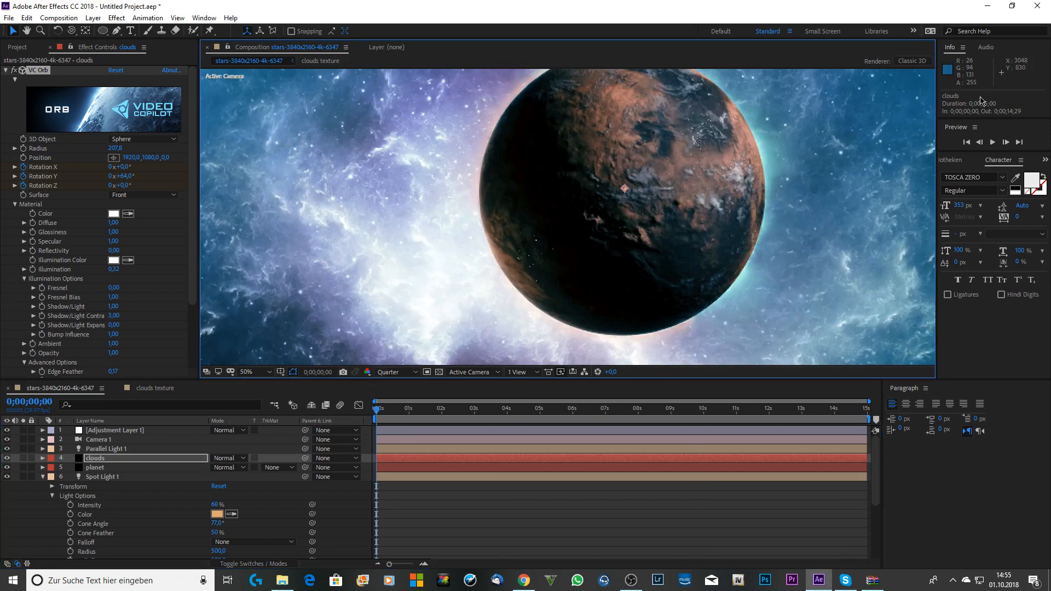
# Play the composition briefly and examine the cloud rotation over the planet up close and in full frame.
pyautogui.click(993, 143)
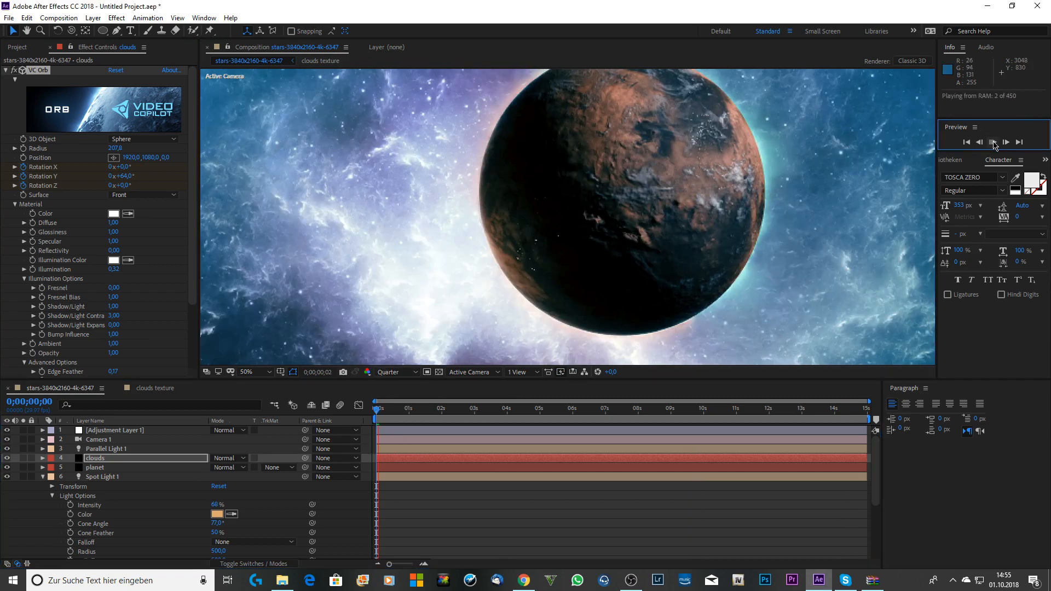
pyautogui.scroll(-1, 849, 174)
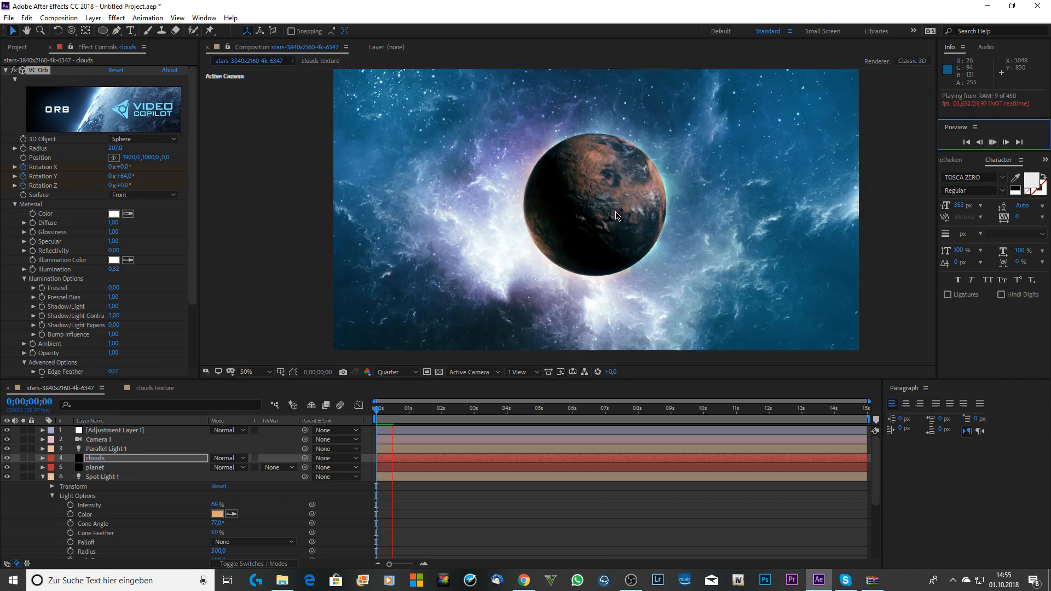
pyautogui.scroll(1, 615, 215)
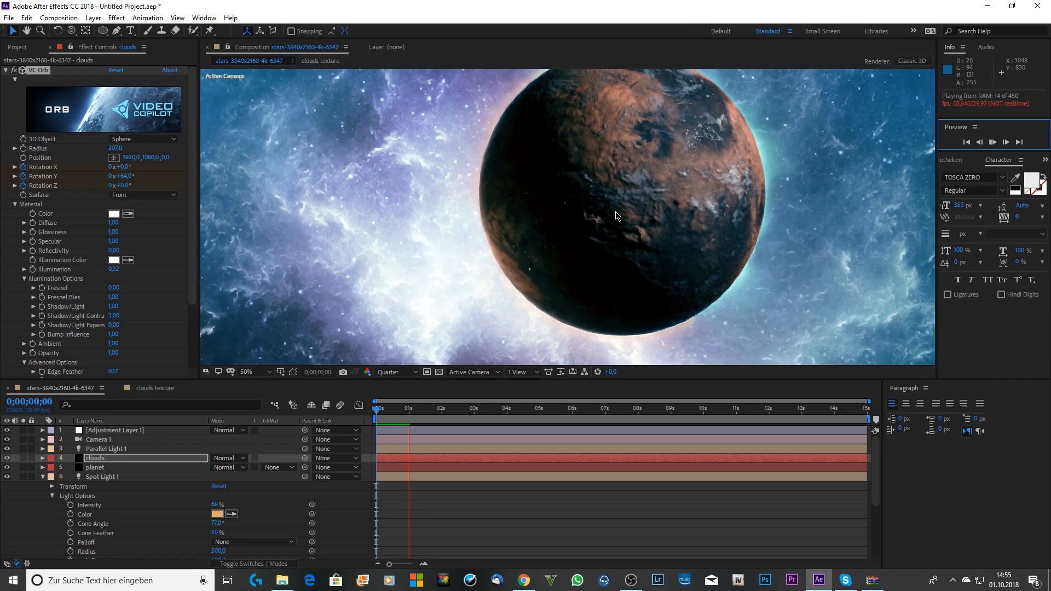
pyautogui.press('space')
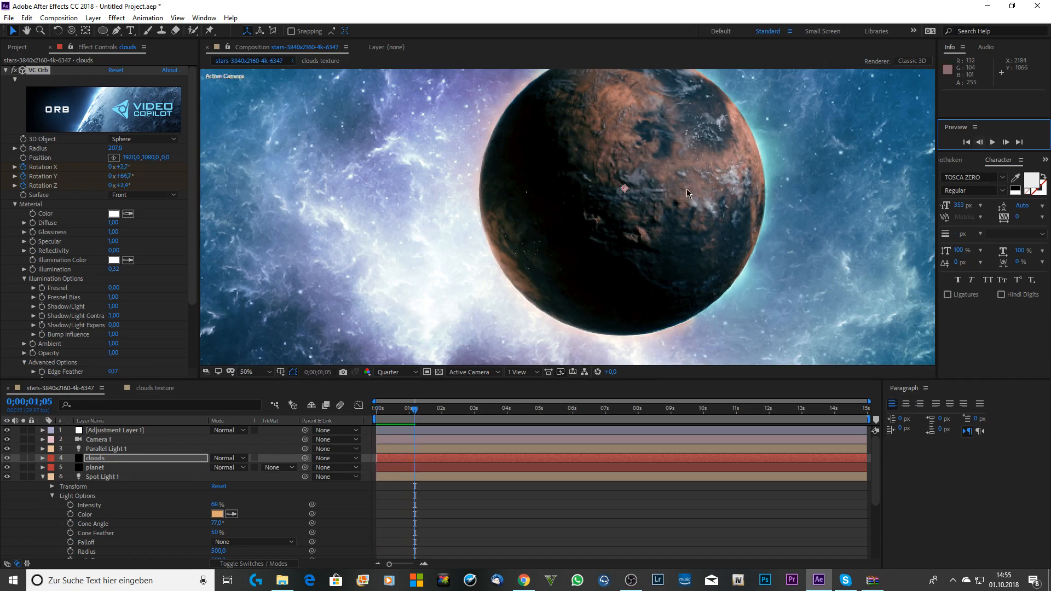
pyautogui.scroll(2, 687, 192)
pyautogui.scroll(-4, 733, 213)
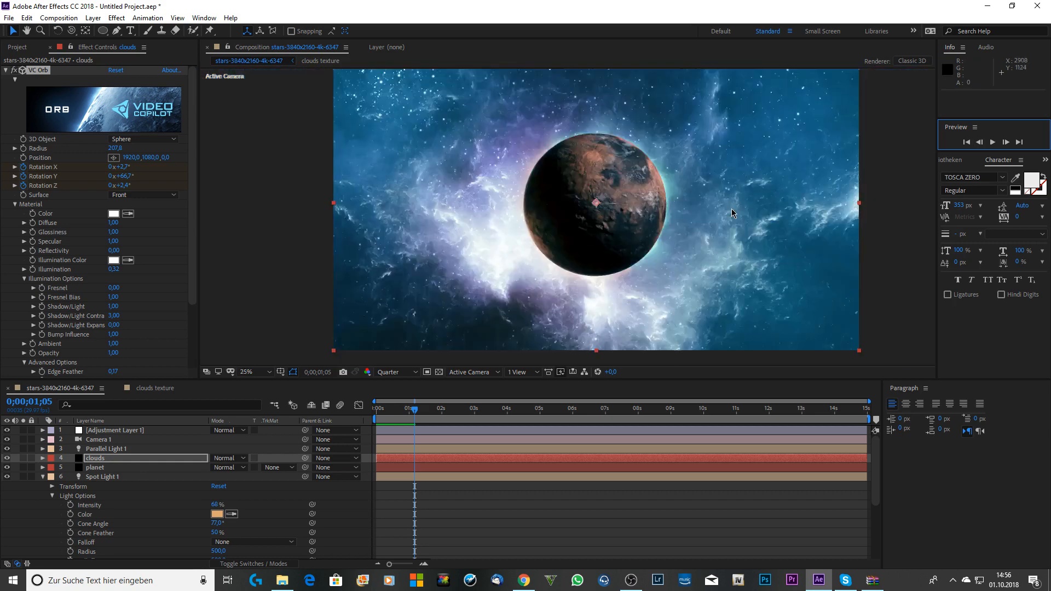
# Move Camera 1 in close to the planet at the composition start, to about 1512, 1025, -148, and set the preview resolution to Full.
pyautogui.scroll(2, 733, 215)
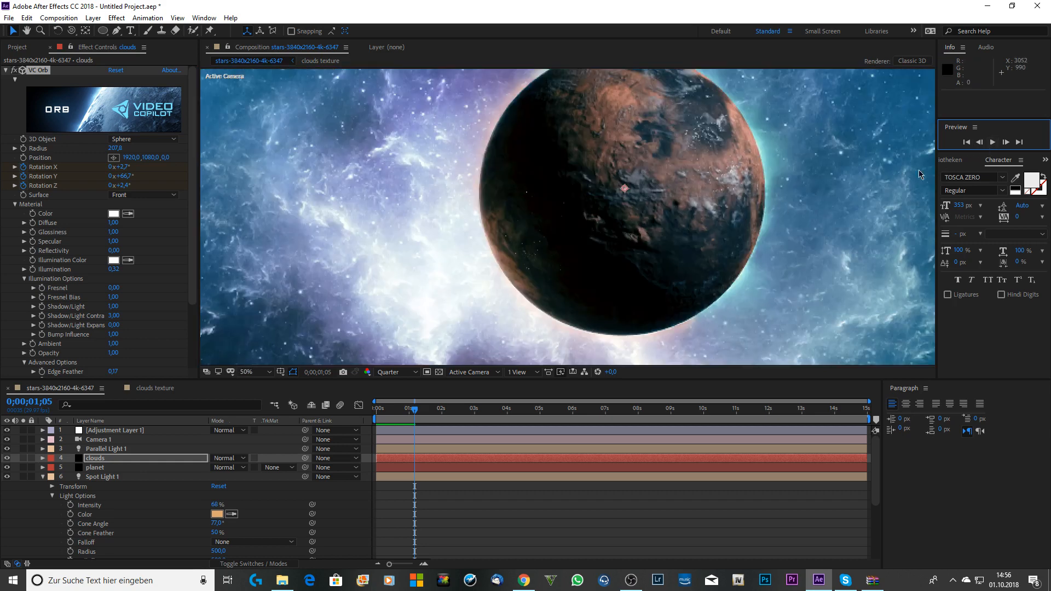
pyautogui.moveTo(416, 410); pyautogui.dragTo(361, 418)
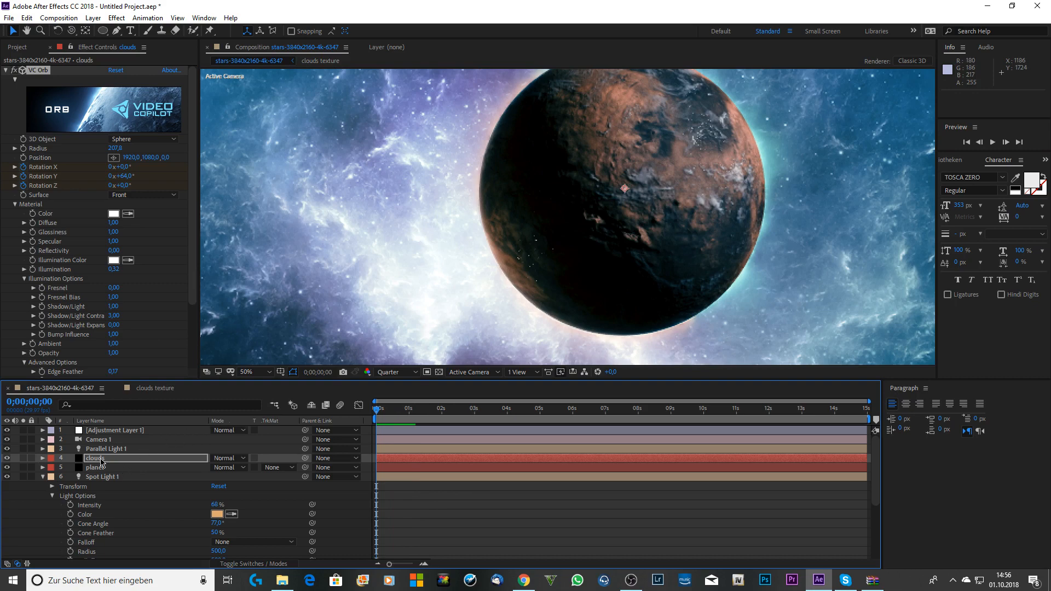
pyautogui.press('c')
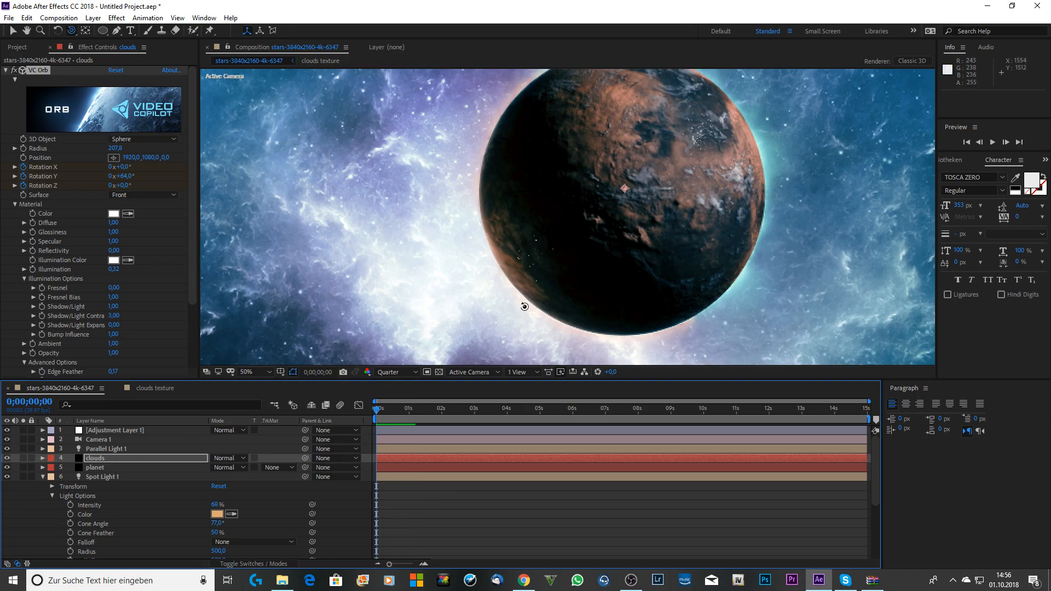
pyautogui.press(',')
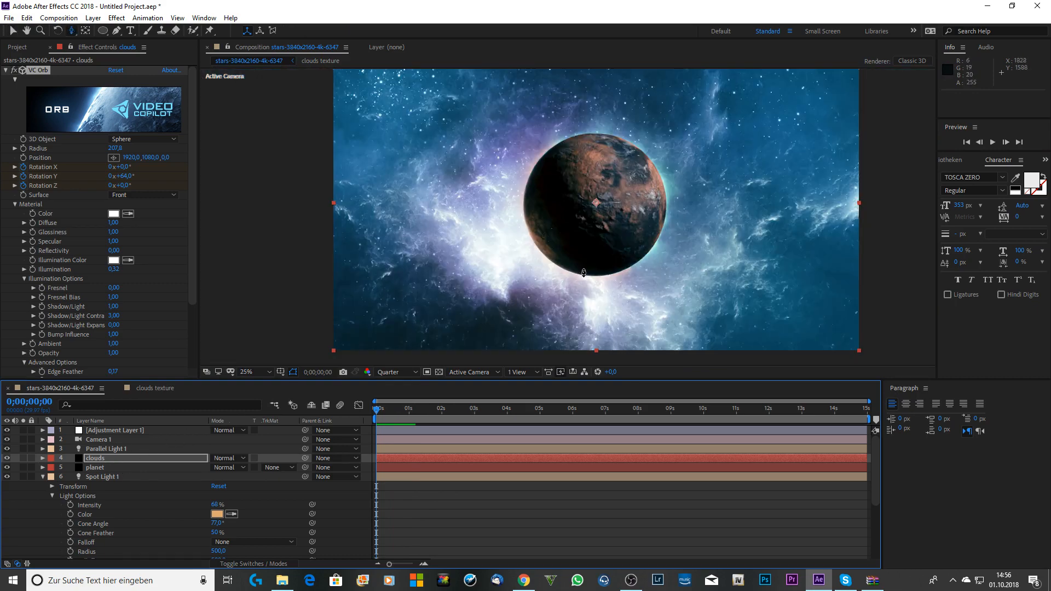
pyautogui.moveTo(583, 273); pyautogui.dragTo(604, 207)
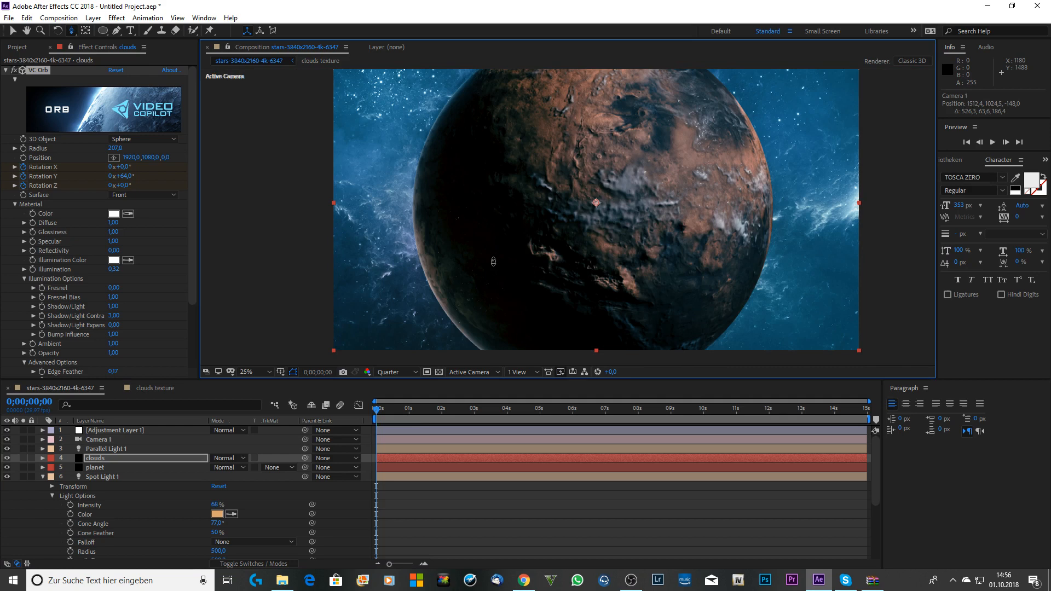
pyautogui.click(405, 372)
pyautogui.click(404, 397)
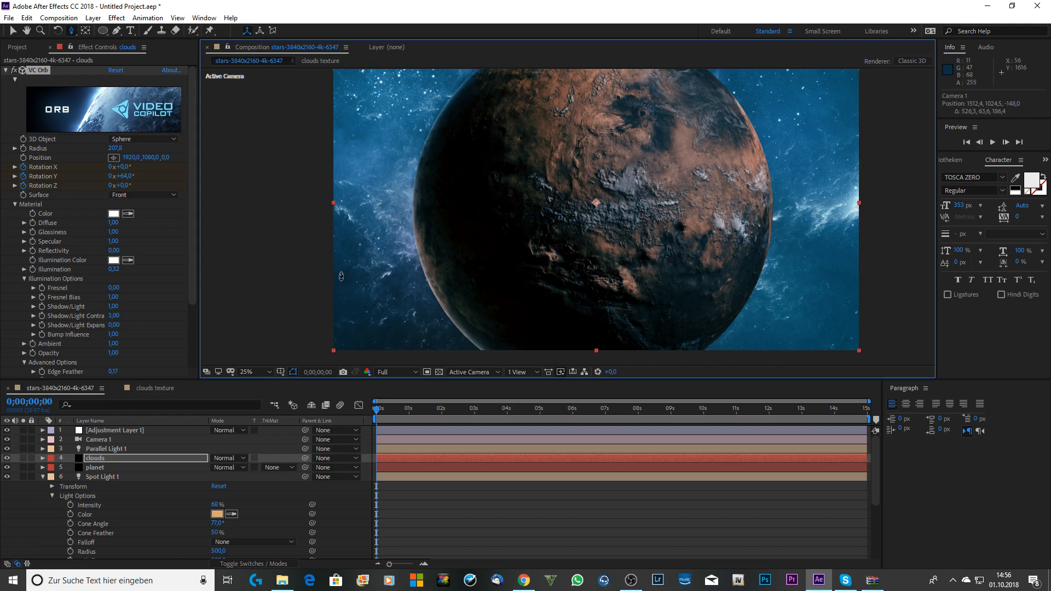
# Scale the saber layer up to about 270%, 265% so its ring matches the outline of the enlarged planet.
pyautogui.press(',')
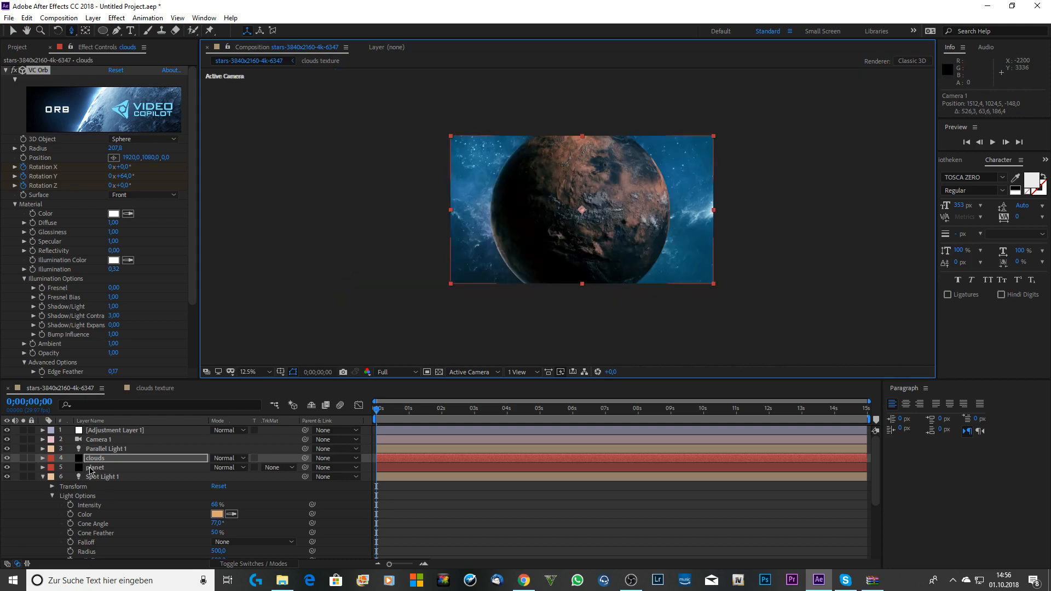
pyautogui.click(42, 477)
pyautogui.click(93, 487)
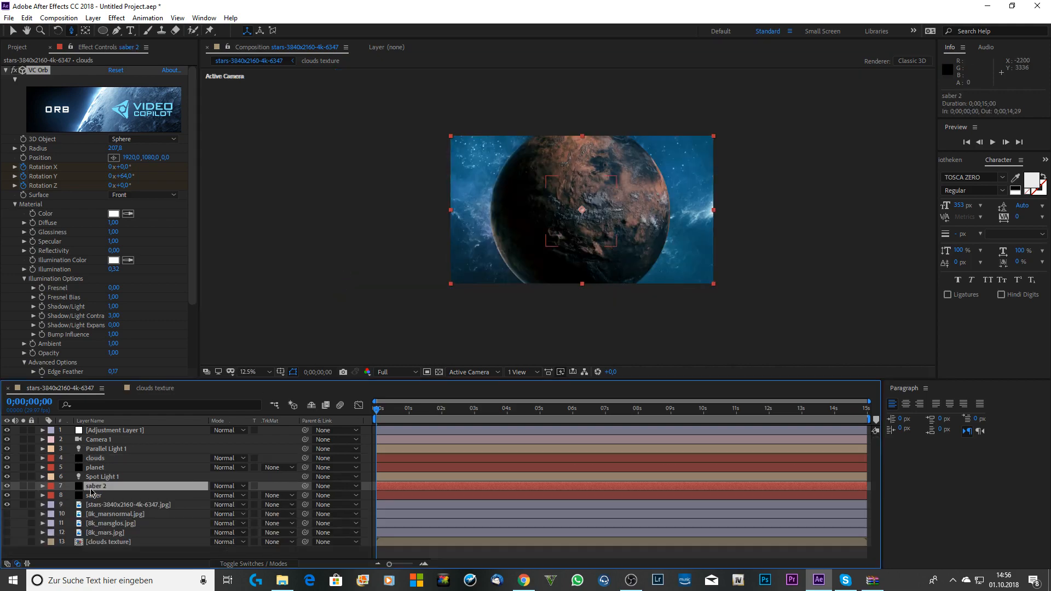
pyautogui.keyDown('shift'); pyautogui.click(86, 497); pyautogui.keyUp('shift')
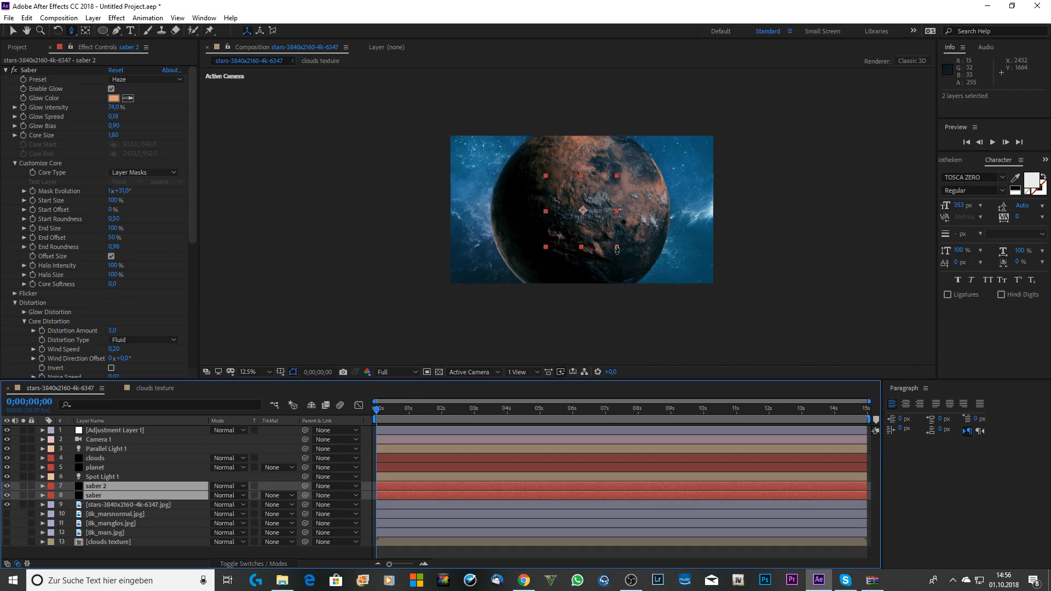
pyautogui.press('v')
pyautogui.click(618, 250)
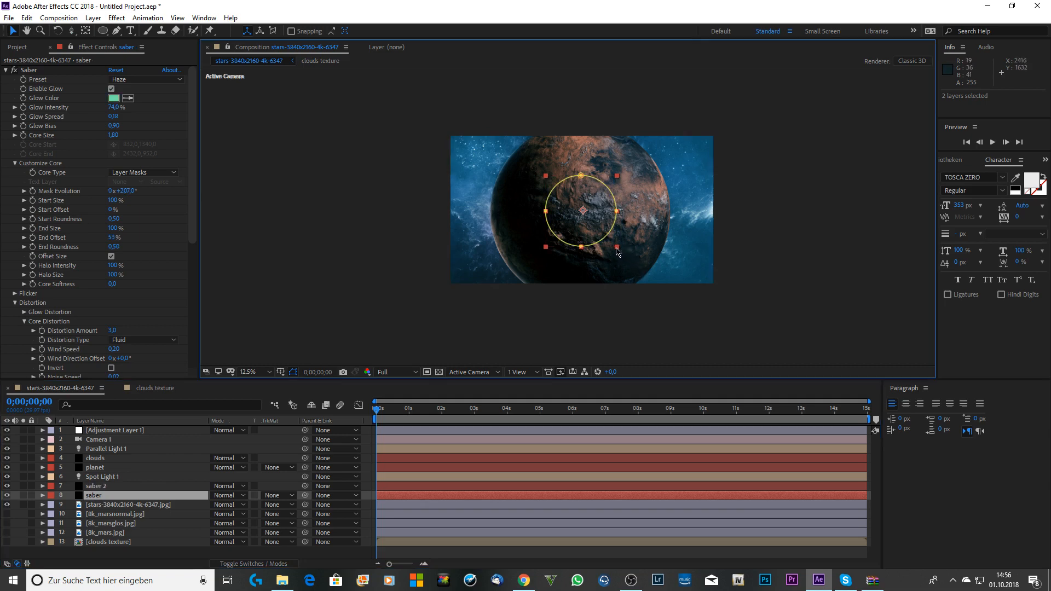
pyautogui.moveTo(616, 248); pyautogui.dragTo(668, 301)
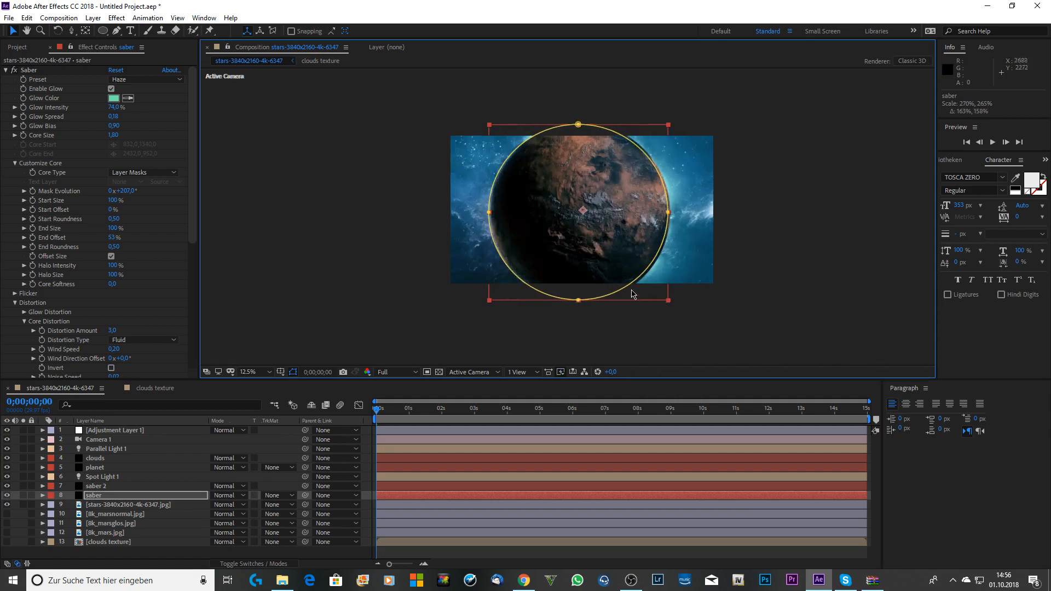
pyautogui.click(414, 160)
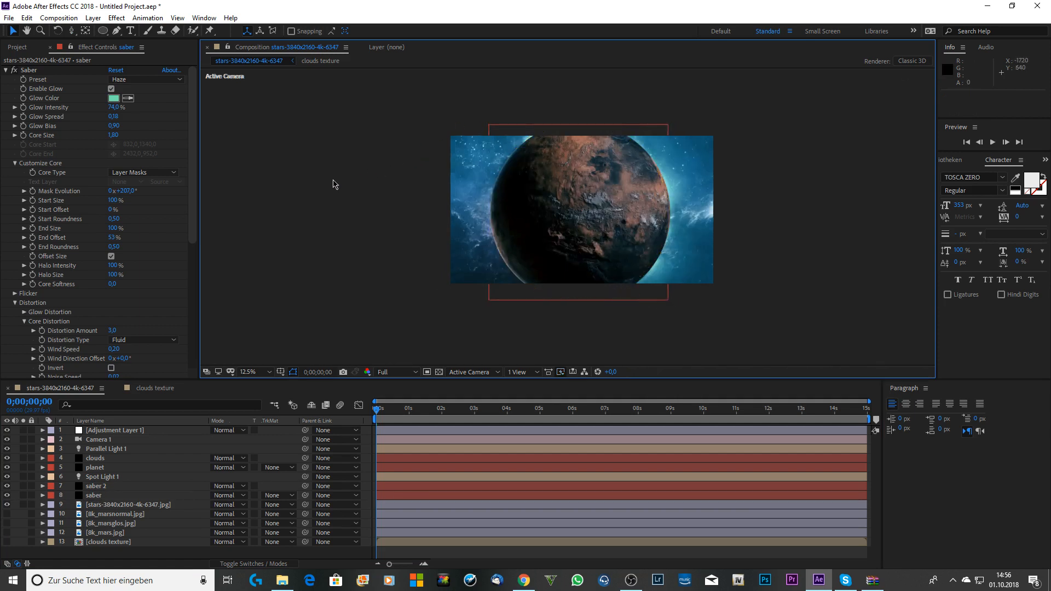
pyautogui.press('.')
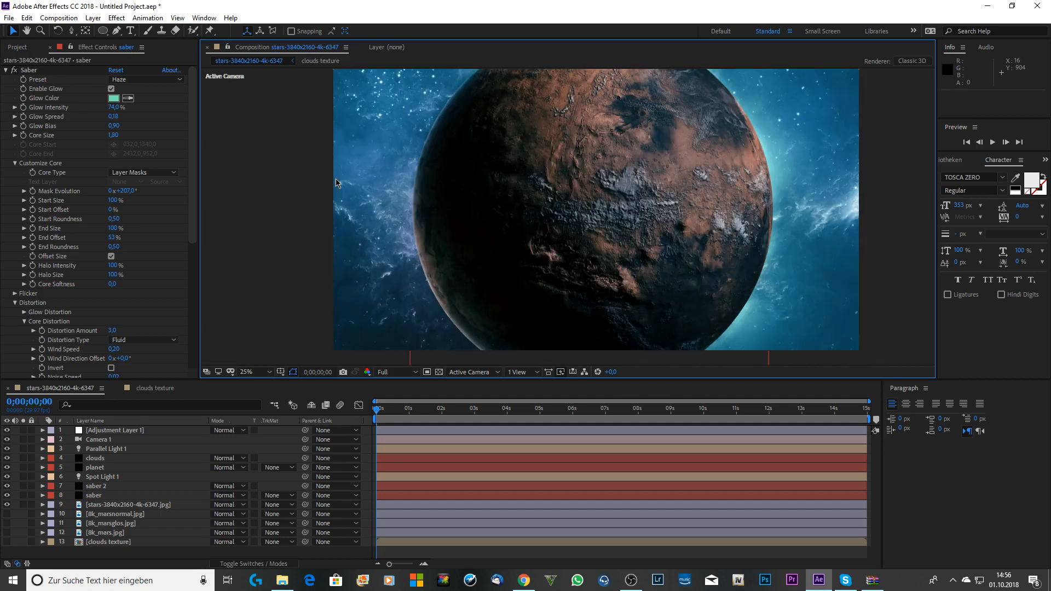
pyautogui.press(',')
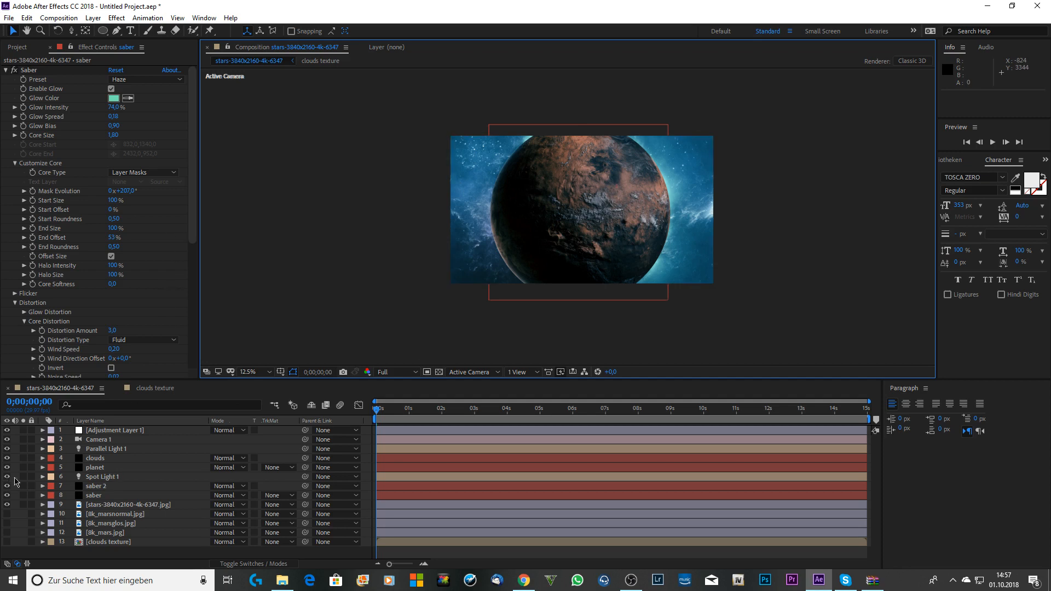
# Hide the clouds, Parallel Light 1 and Spot Light 1 layers.
pyautogui.click(8, 459)
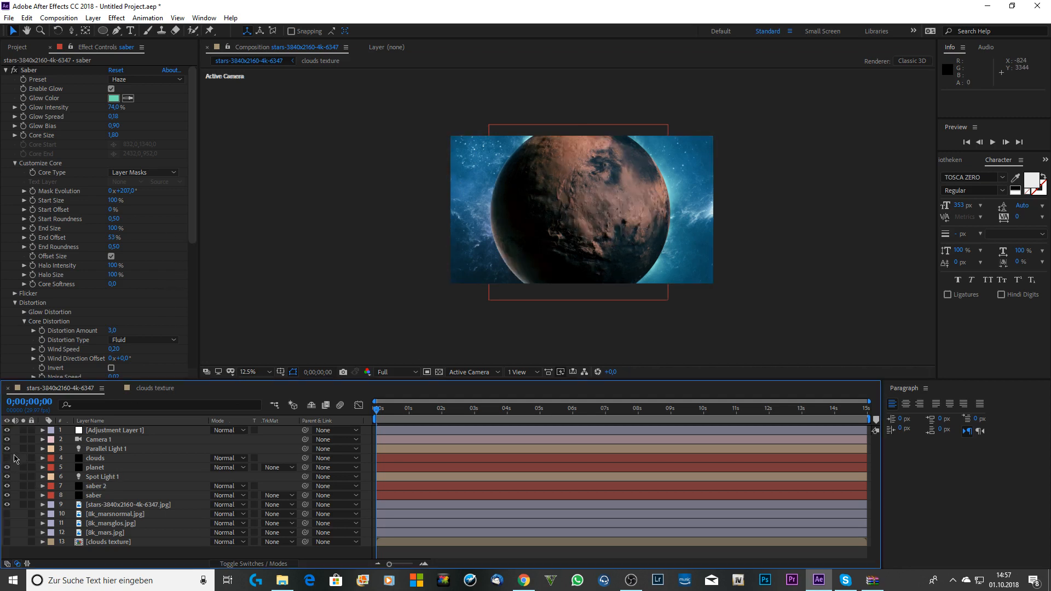
pyautogui.click(7, 448)
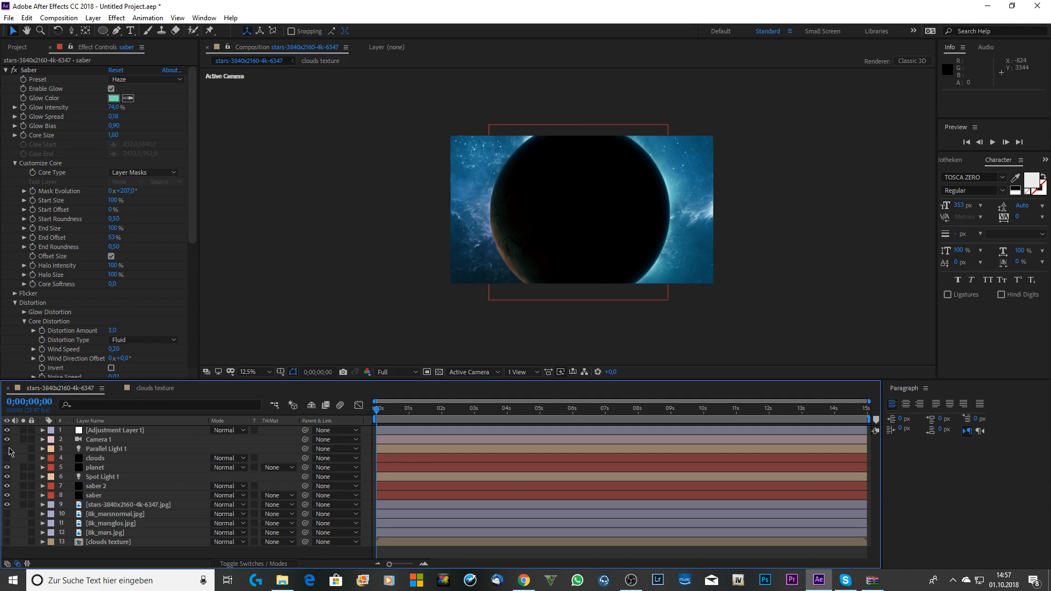
pyautogui.click(7, 477)
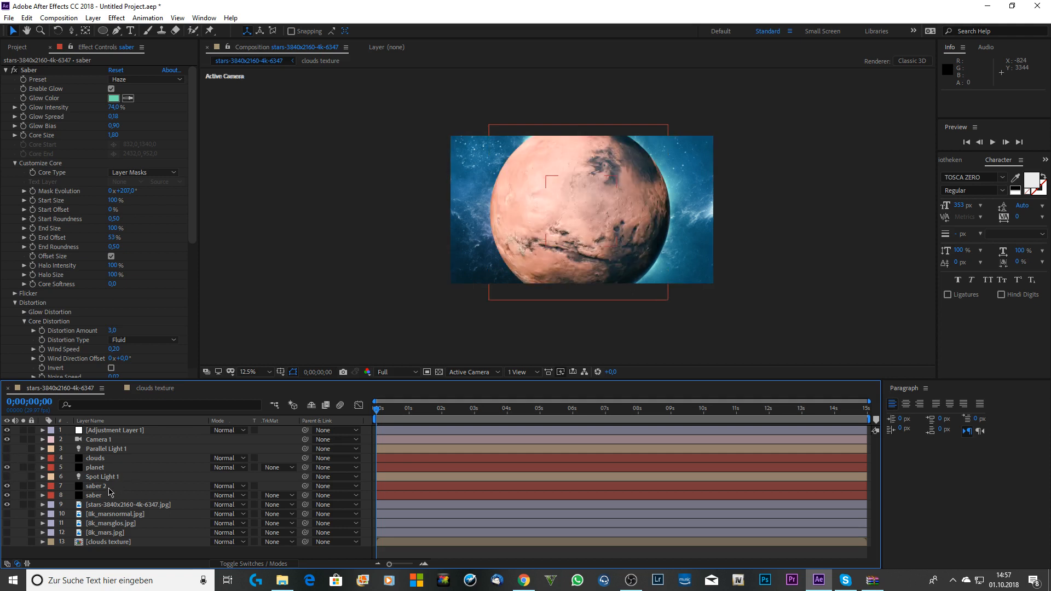
# Set the Illumination in the planet layer's VC Orb material to 0.
pyautogui.click(111, 463)
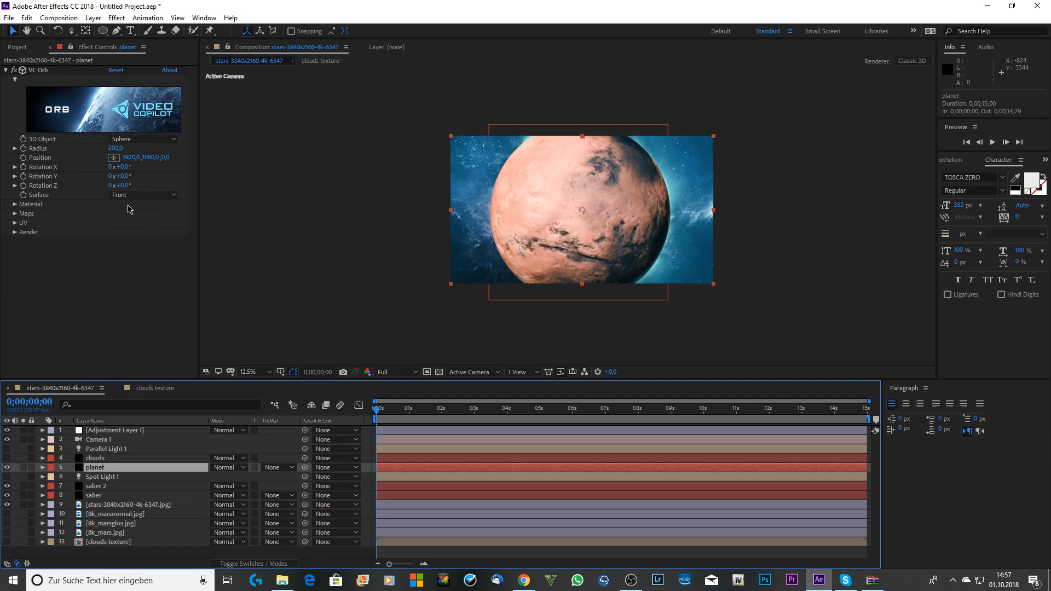
pyautogui.click(14, 204)
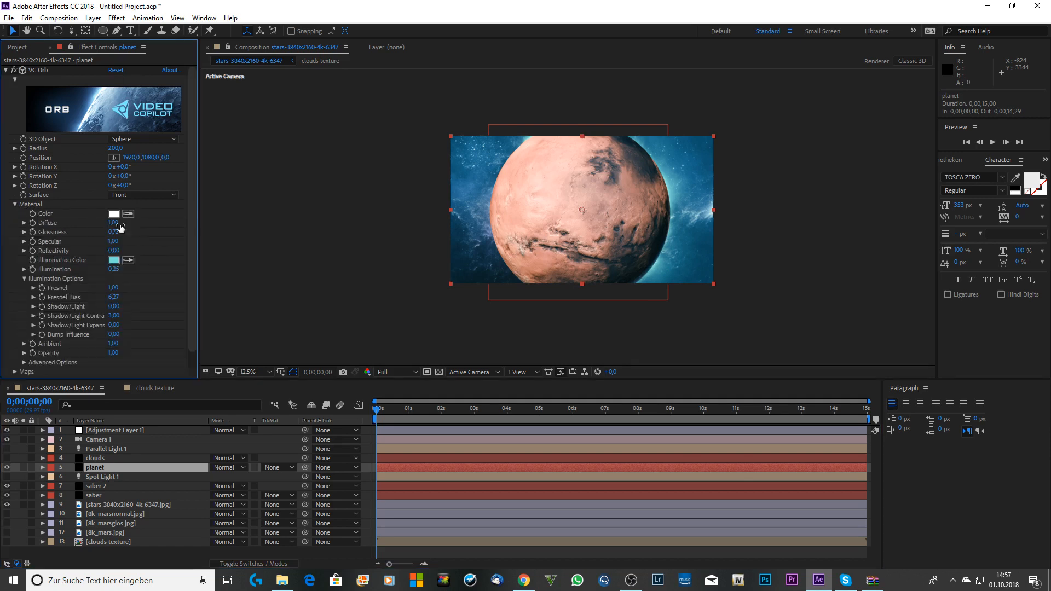
pyautogui.moveTo(113, 270); pyautogui.dragTo(91, 272)
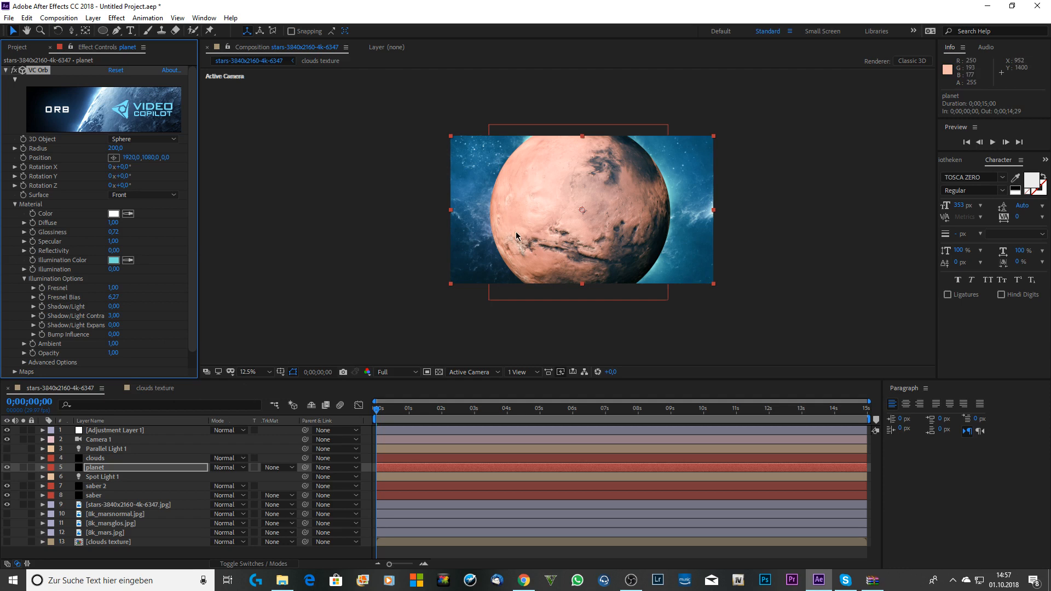
# Pull Camera 1 back to about 1392, 1010, -191 so the whole planet fits in the frame.
pyautogui.press('c')
pyautogui.moveTo(539, 217); pyautogui.dragTo(553, 257)
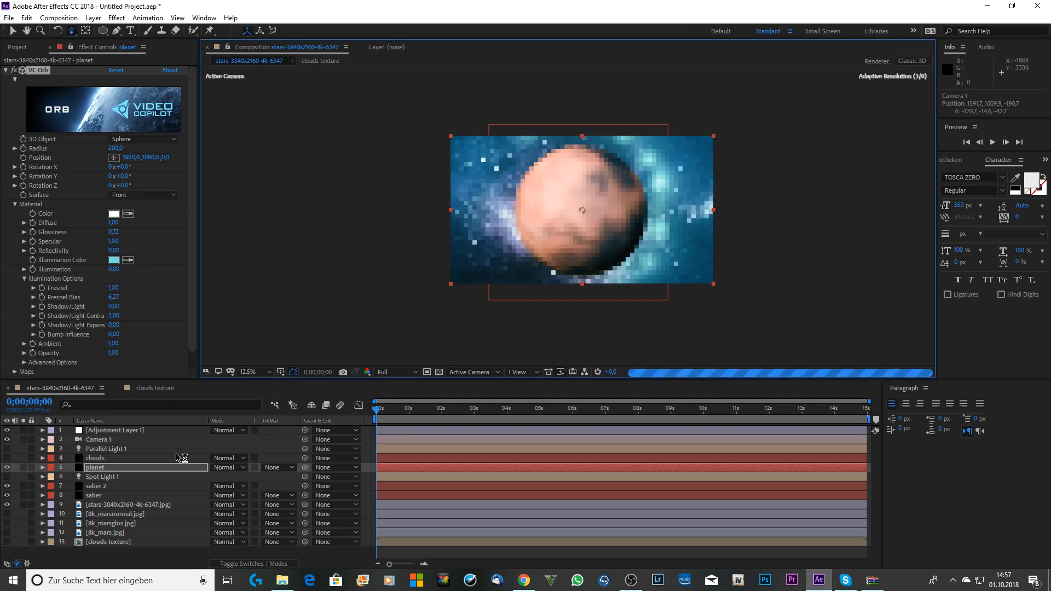
pyautogui.scroll(4, 440, 222)
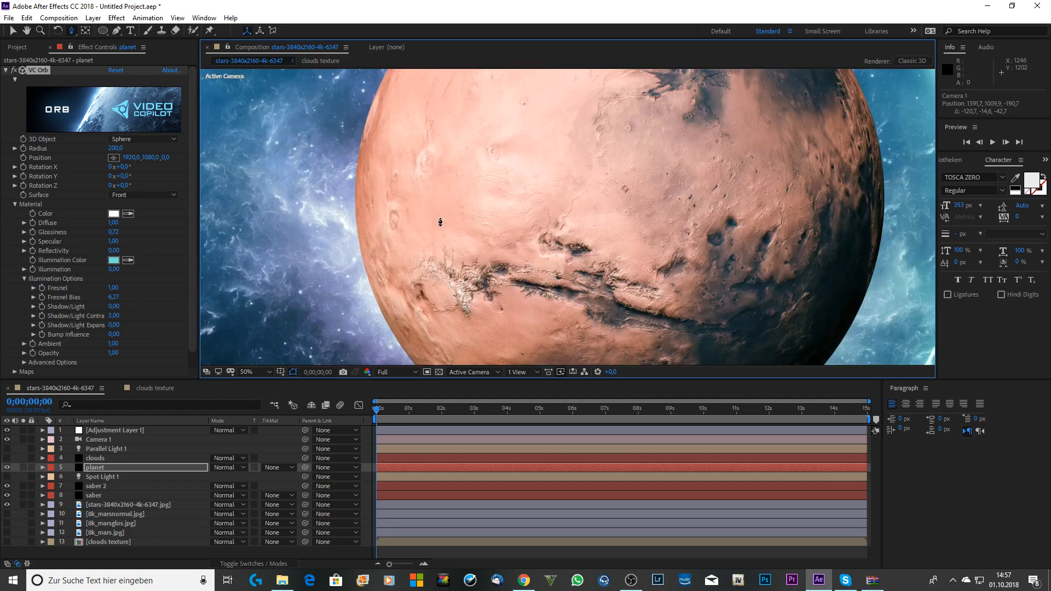
pyautogui.scroll(-2, 440, 222)
pyautogui.scroll(-1, 440, 222)
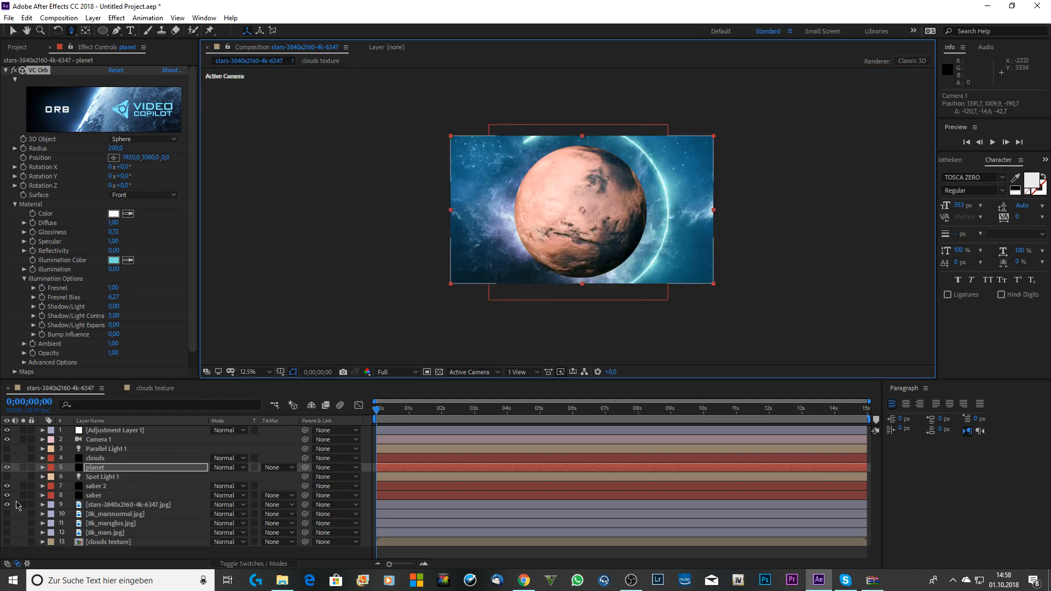
# Hide both saber layers and the adjustment layer.
pyautogui.moveTo(6, 487); pyautogui.dragTo(10, 496)
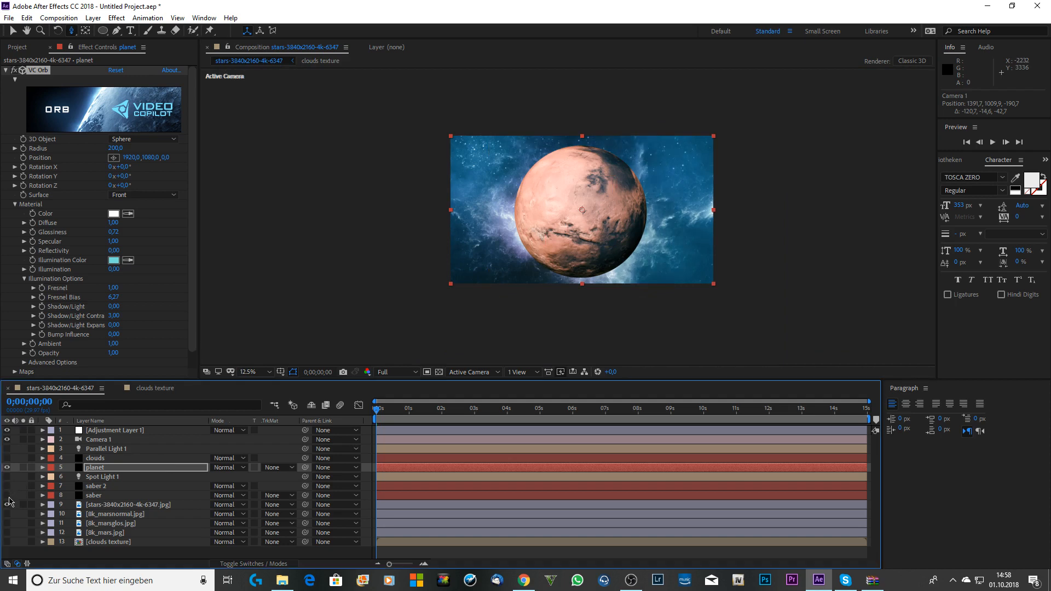
pyautogui.click(7, 430)
pyautogui.press('.')
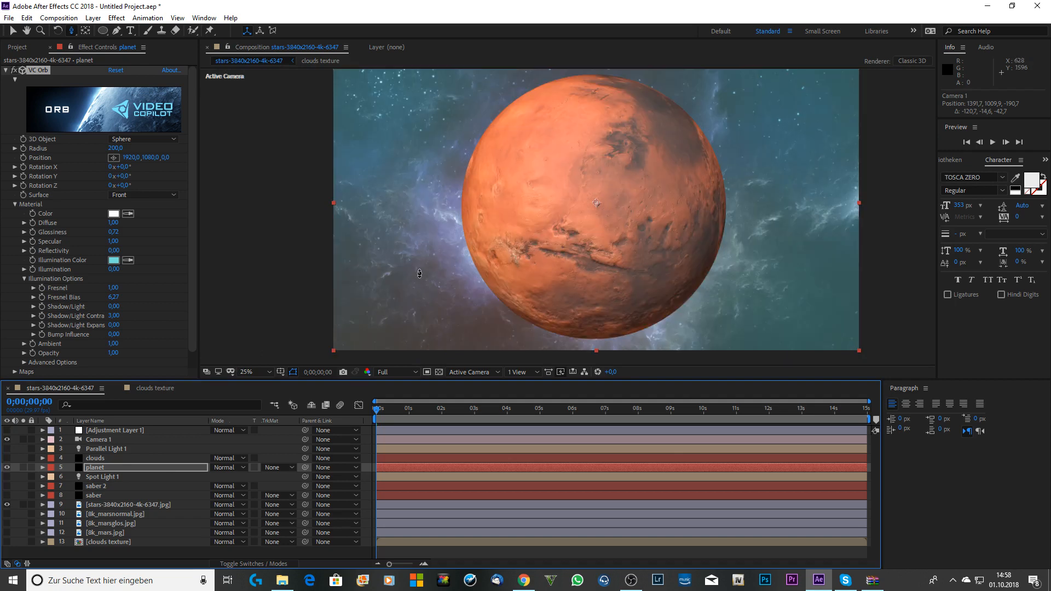
# Pre-compose the 8k_mars.jpg texture layer and open the resulting composition.
pyautogui.click(96, 469)
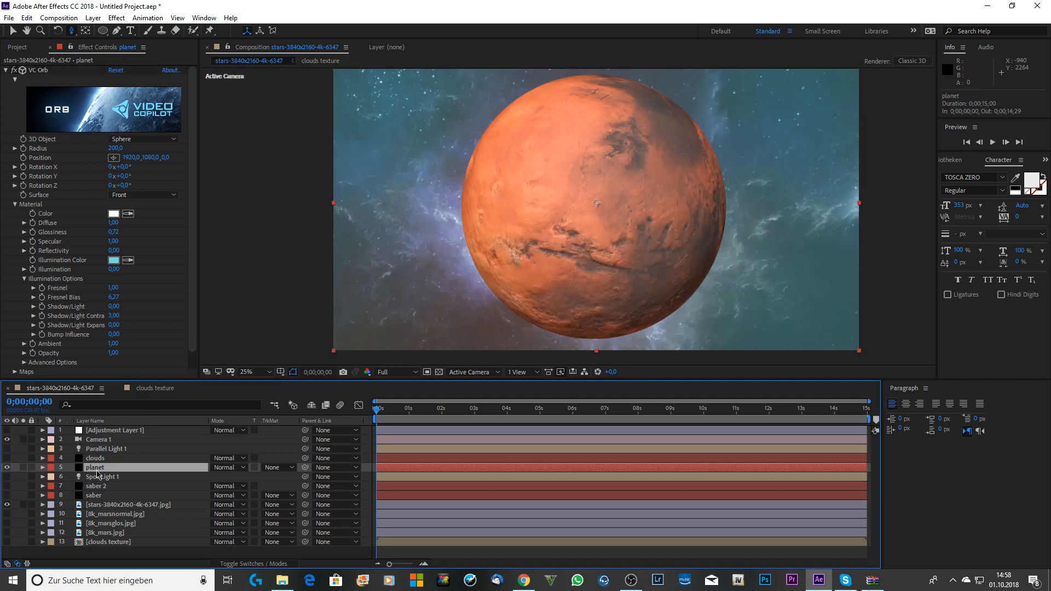
pyautogui.click(124, 515)
pyautogui.click(112, 534)
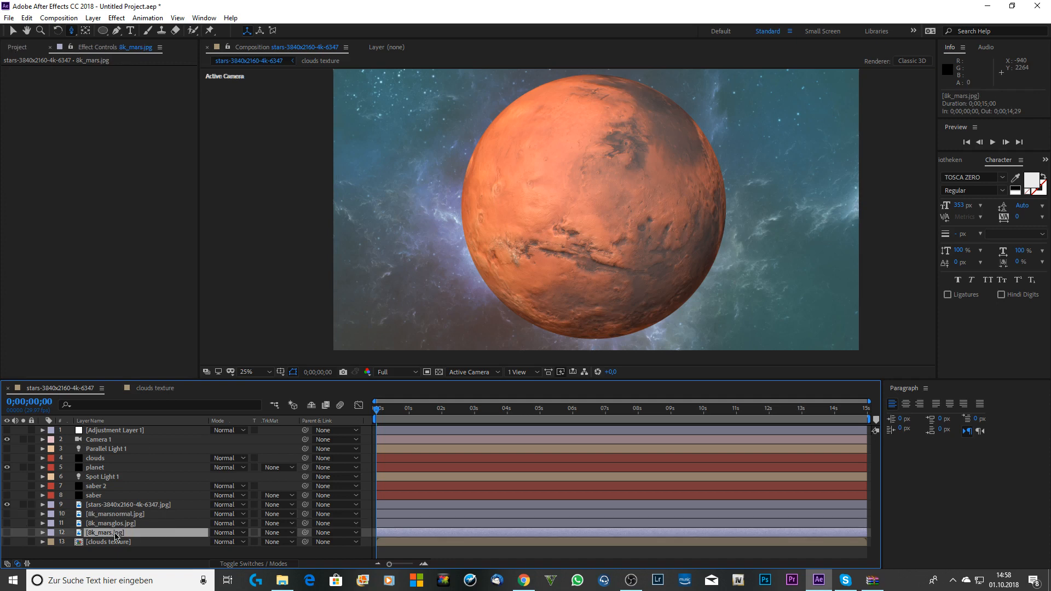
pyautogui.rightClick(115, 535)
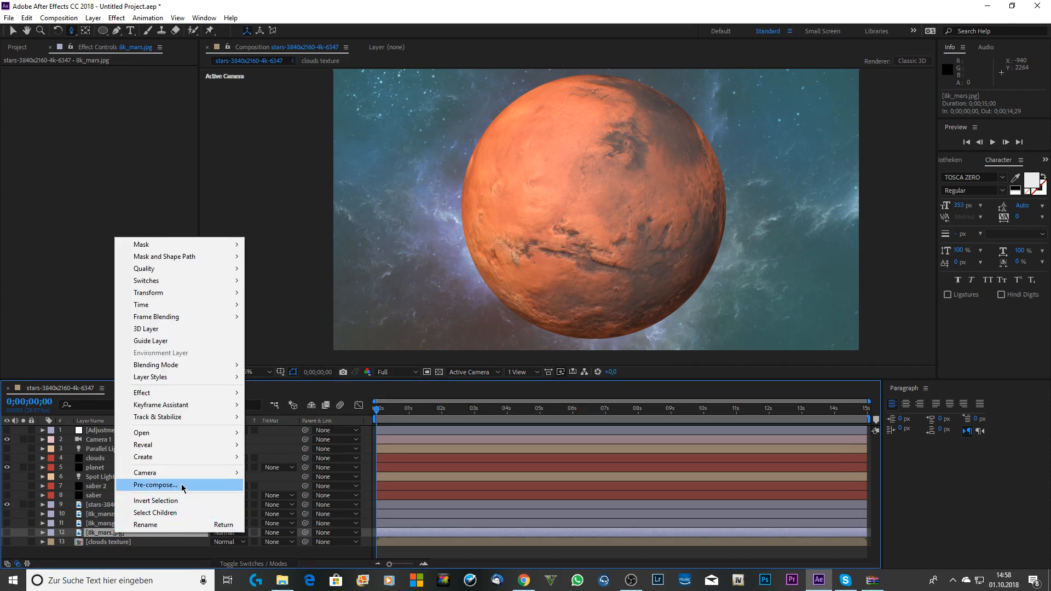
pyautogui.click(182, 486)
pyautogui.click(545, 361)
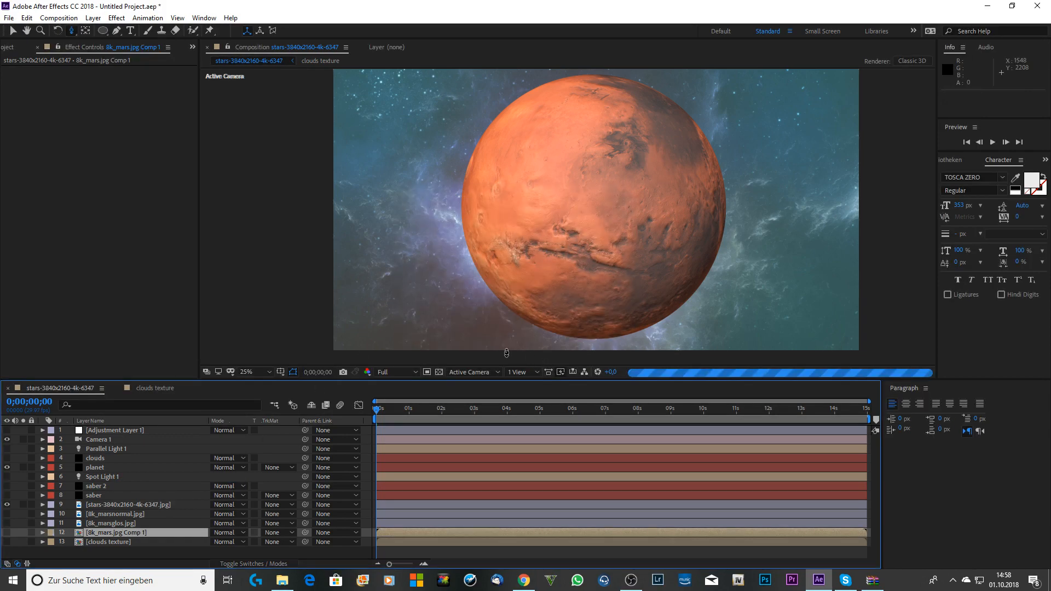
pyautogui.doubleClick(114, 534)
# Add a comp-size black solid above the Mars texture in the precomp and hide the 8k_mars.jpg layer.
pyautogui.click(94, 20)
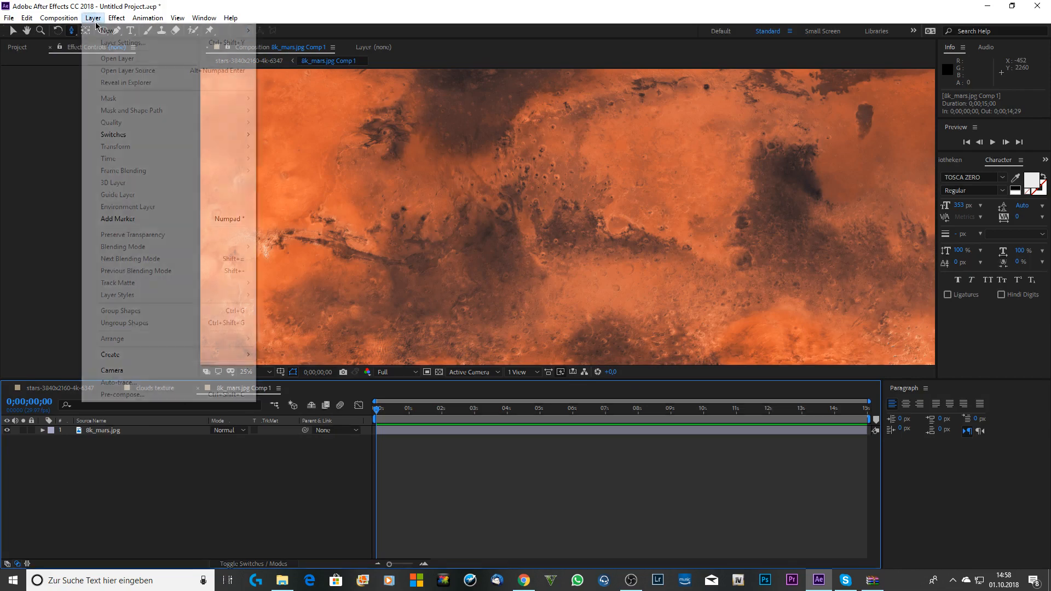
pyautogui.moveTo(143, 31)
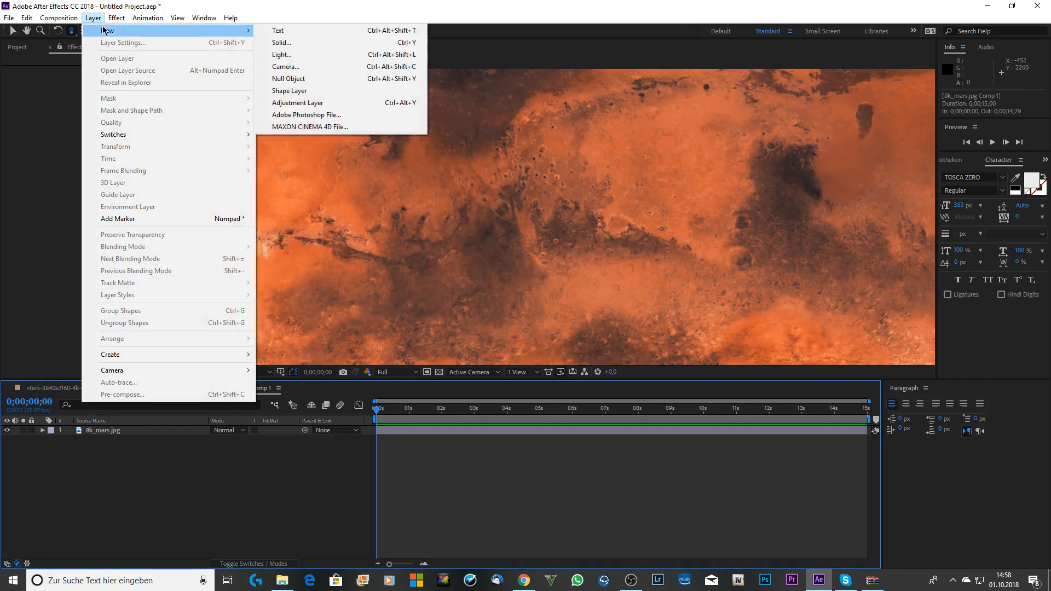
pyautogui.click(321, 47)
pyautogui.click(504, 320)
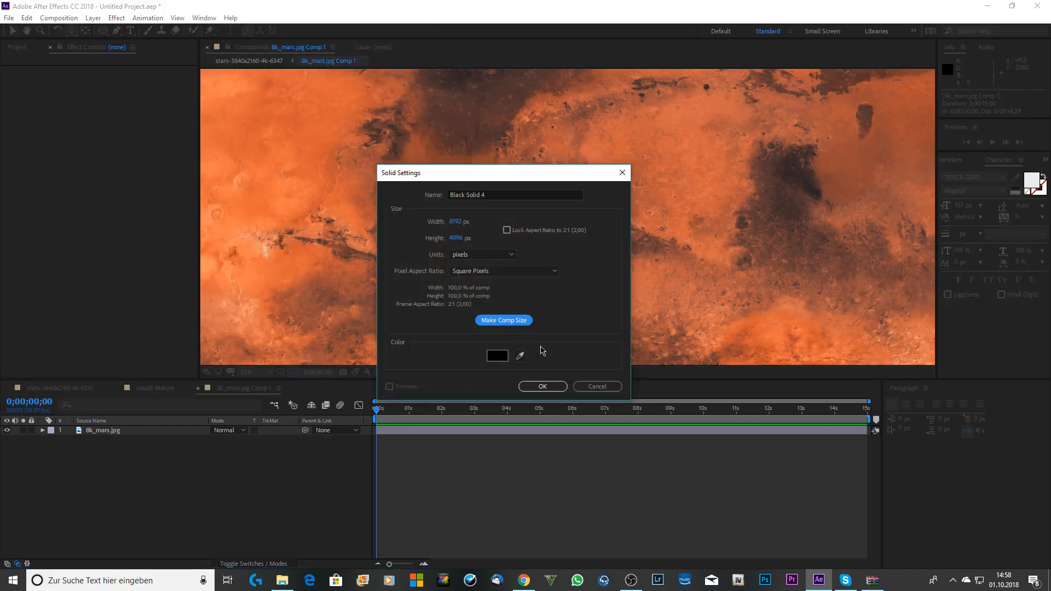
pyautogui.click(542, 386)
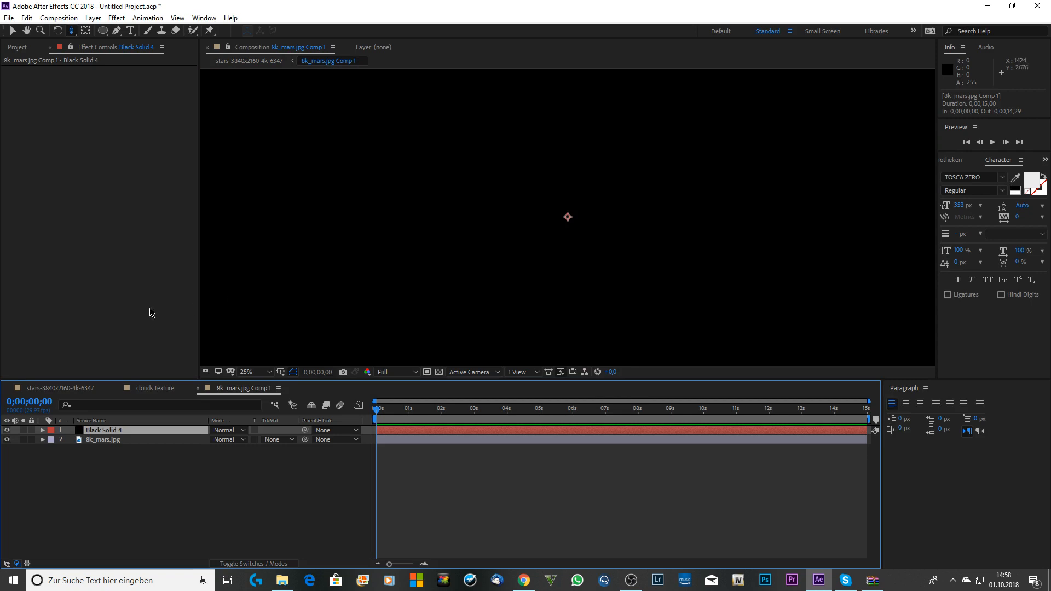
pyautogui.click(7, 439)
# Apply the Grid effect to the black solid.
pyautogui.hotkey('ctrl', 'space')
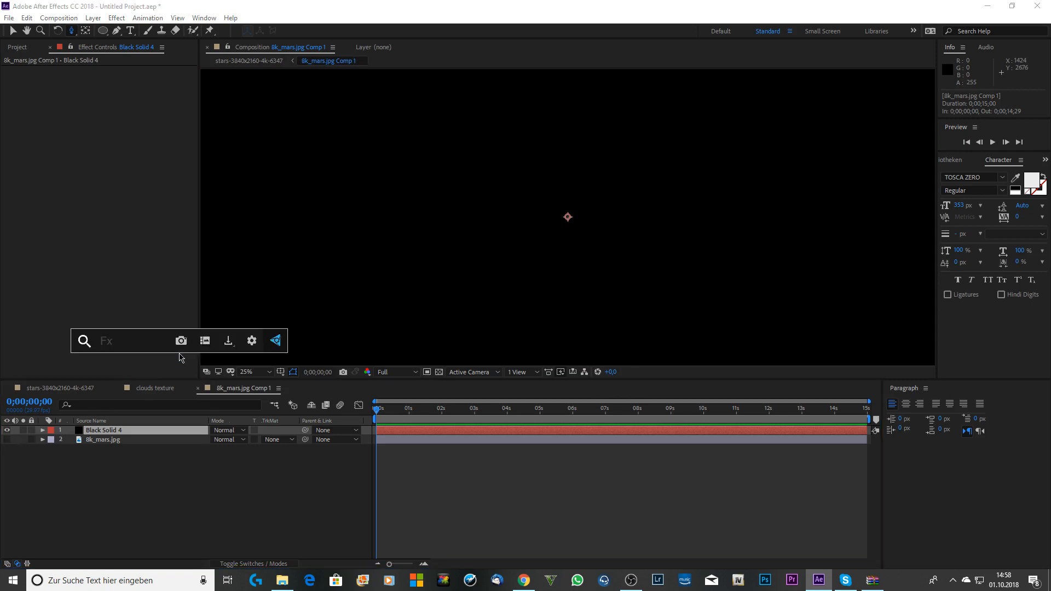
pyautogui.write('gr')
pyautogui.click(119, 389)
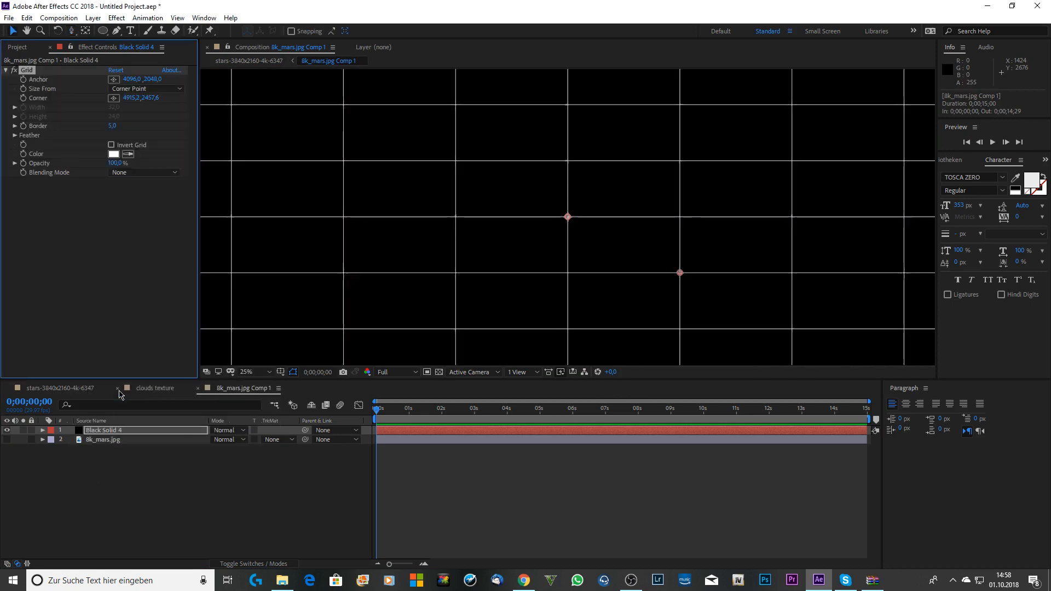
# Turn on the transparency grid in the Mars precomp's viewer to check the grid solid.
pyautogui.press(',')
pyautogui.press(',')
pyautogui.press('.')
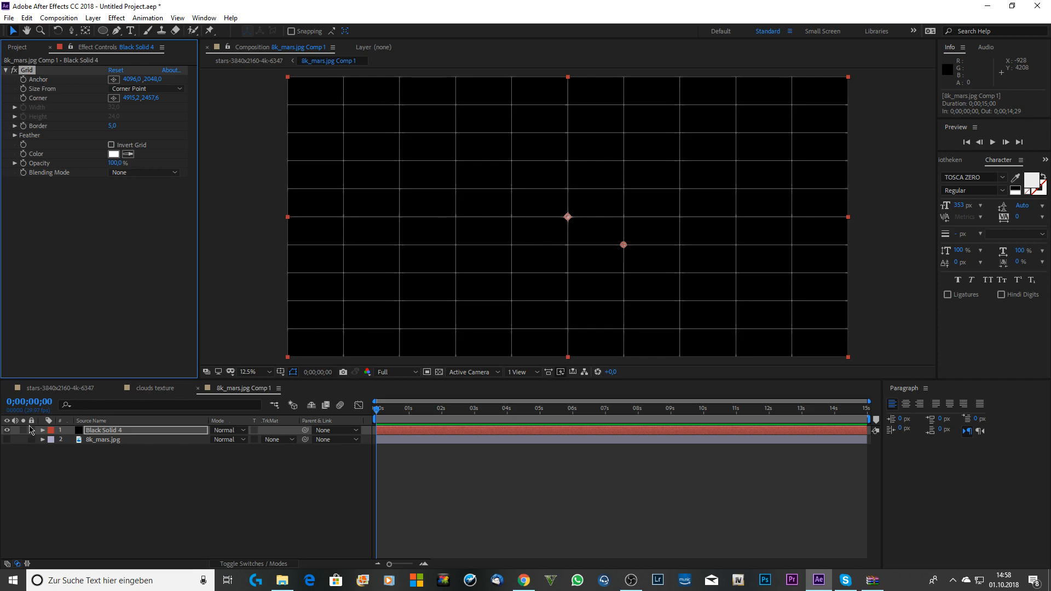
pyautogui.click(6, 430)
pyautogui.click(6, 430)
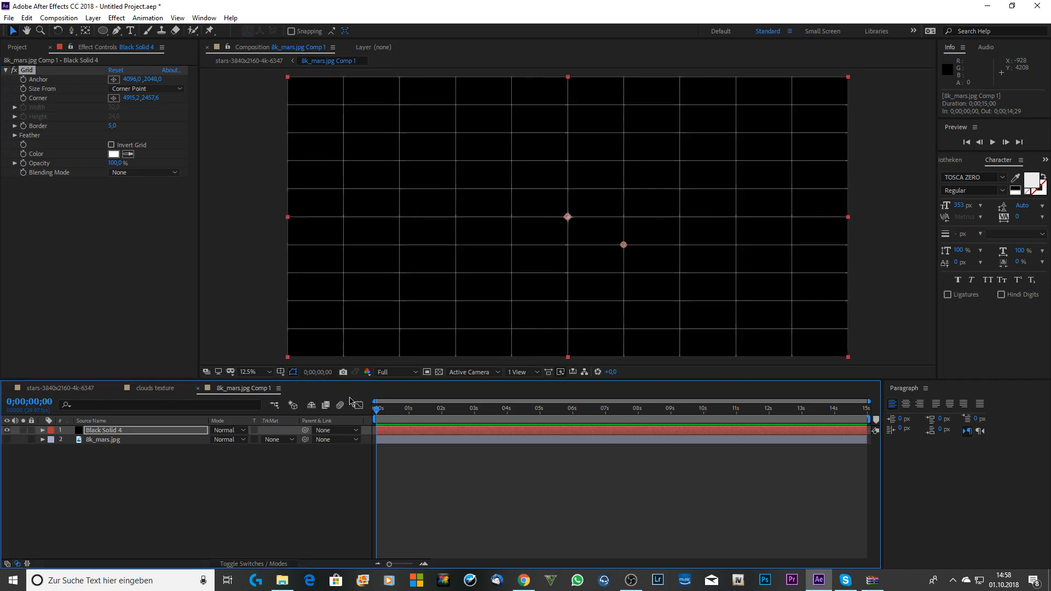
pyautogui.click(439, 372)
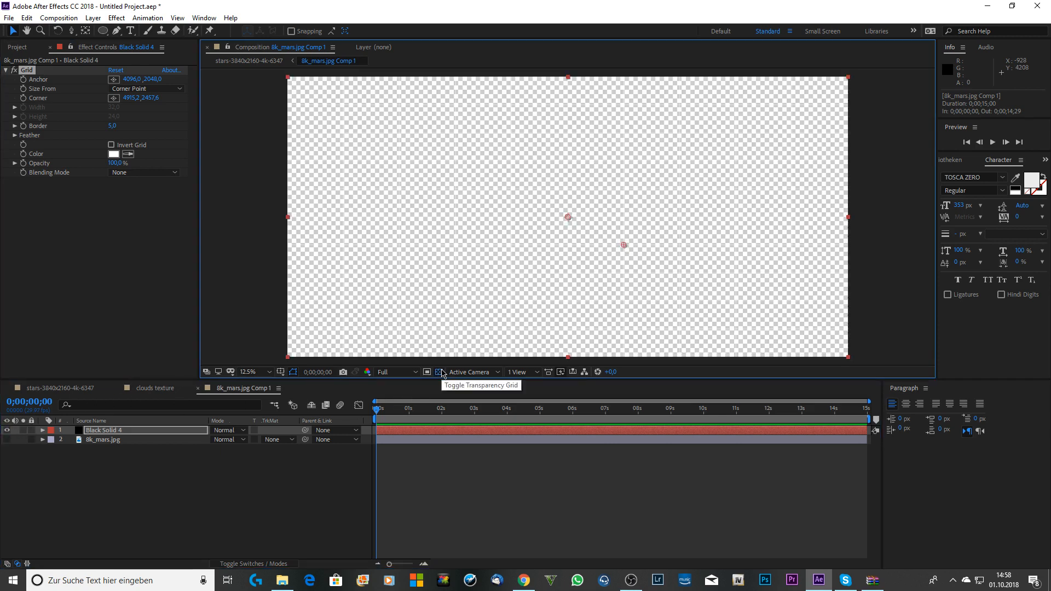
pyautogui.press('.')
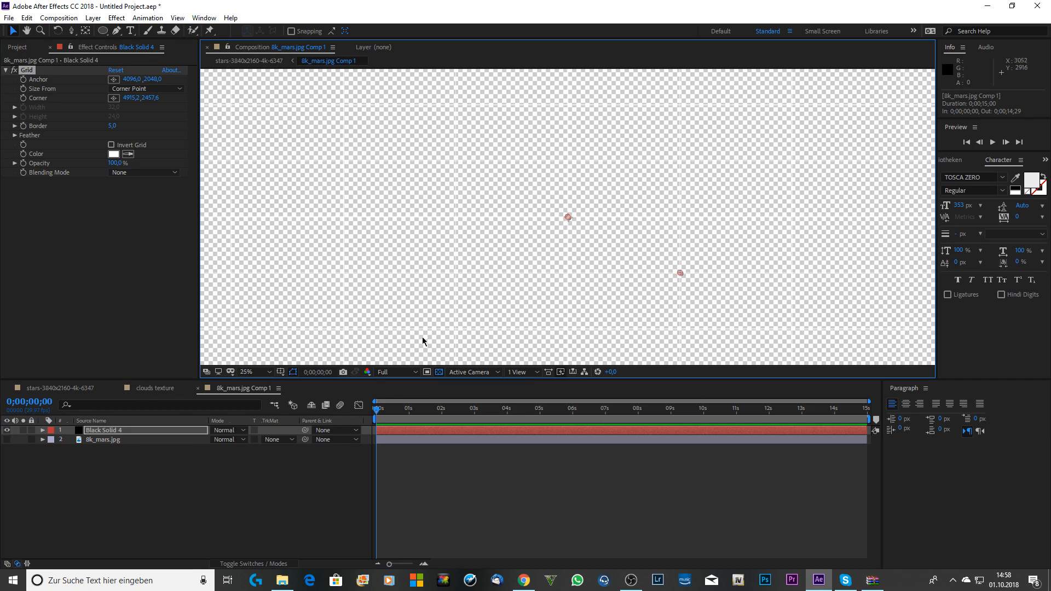
pyautogui.press(',')
pyautogui.press(',')
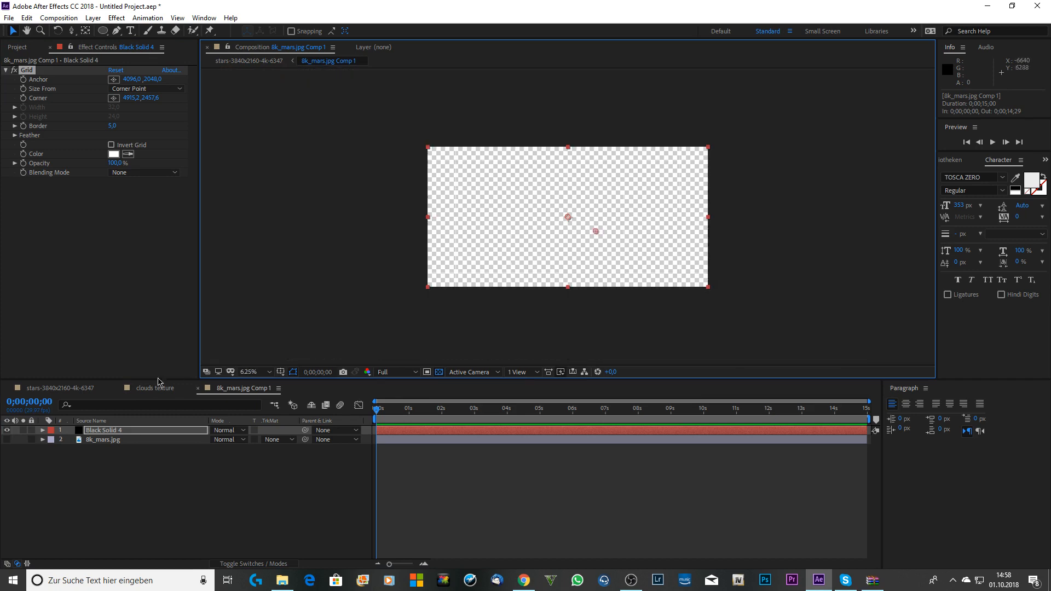
# In the main stars composition, set the planet layer's VC Orb Surface to All.
pyautogui.click(64, 388)
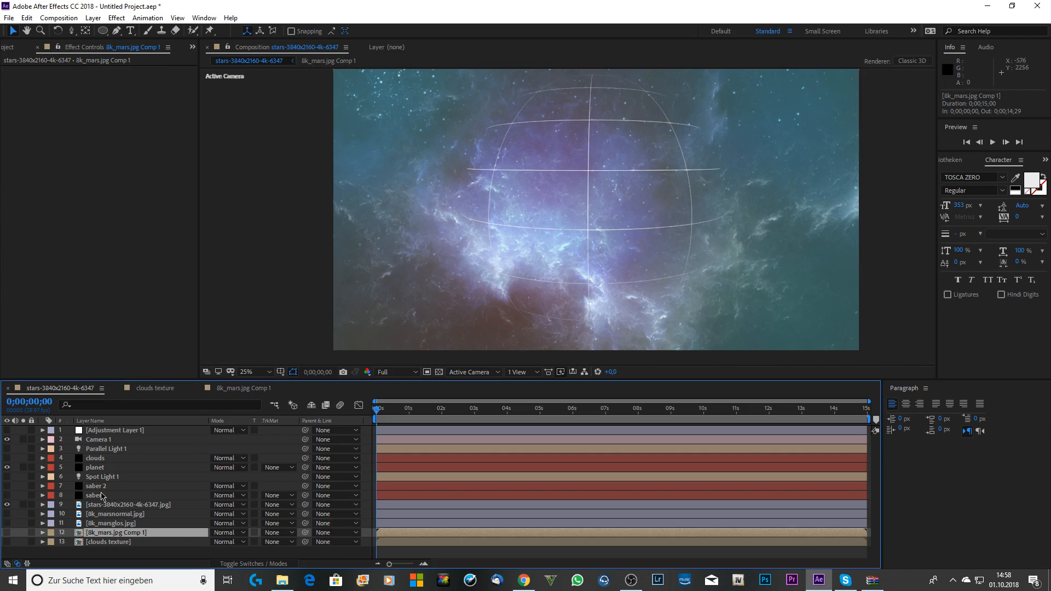
pyautogui.click(105, 469)
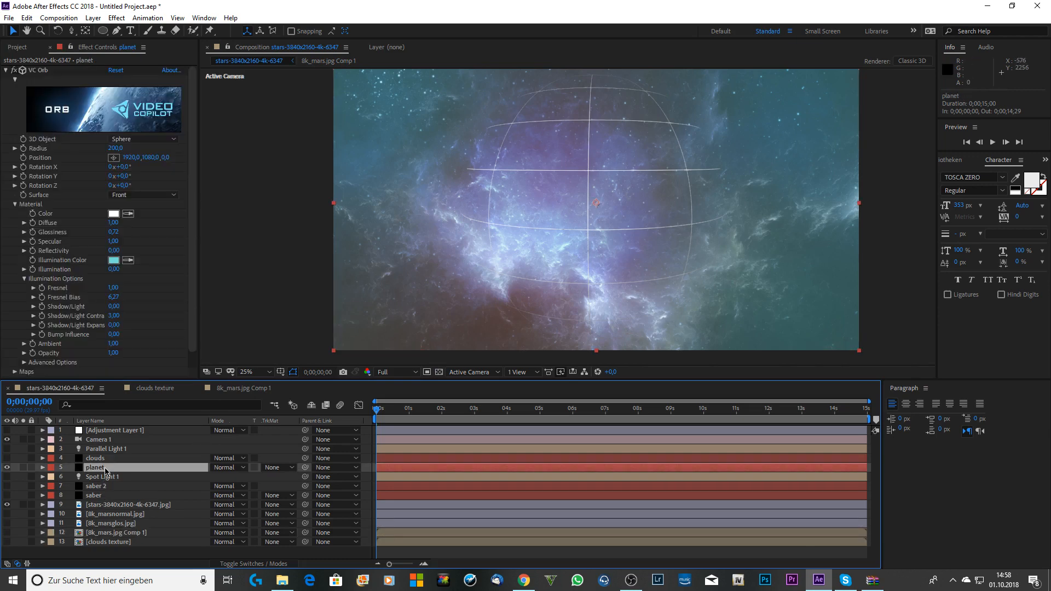
pyautogui.click(159, 199)
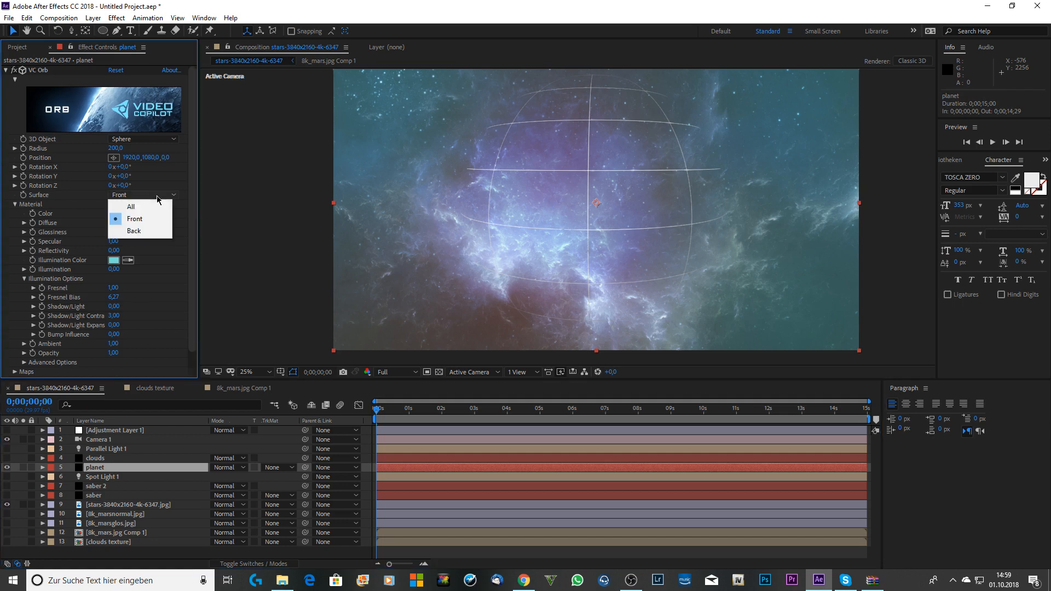
pyautogui.click(148, 209)
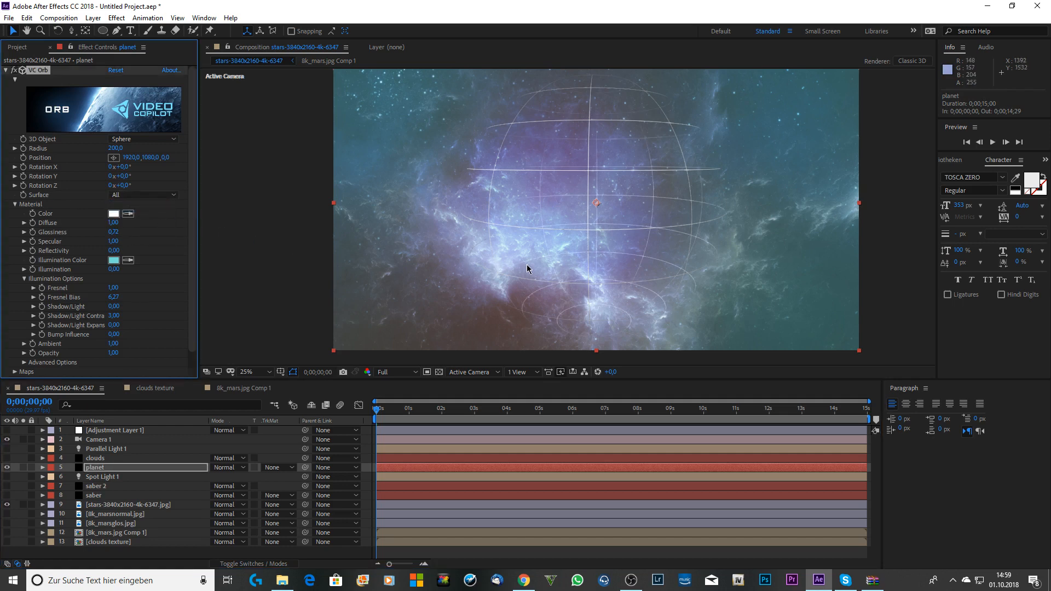
# Orbit the camera around the grid planet and set its VC Orb Illumination to 0.28.
pyautogui.press('c')
pyautogui.moveTo(522, 225); pyautogui.dragTo(561, 221)
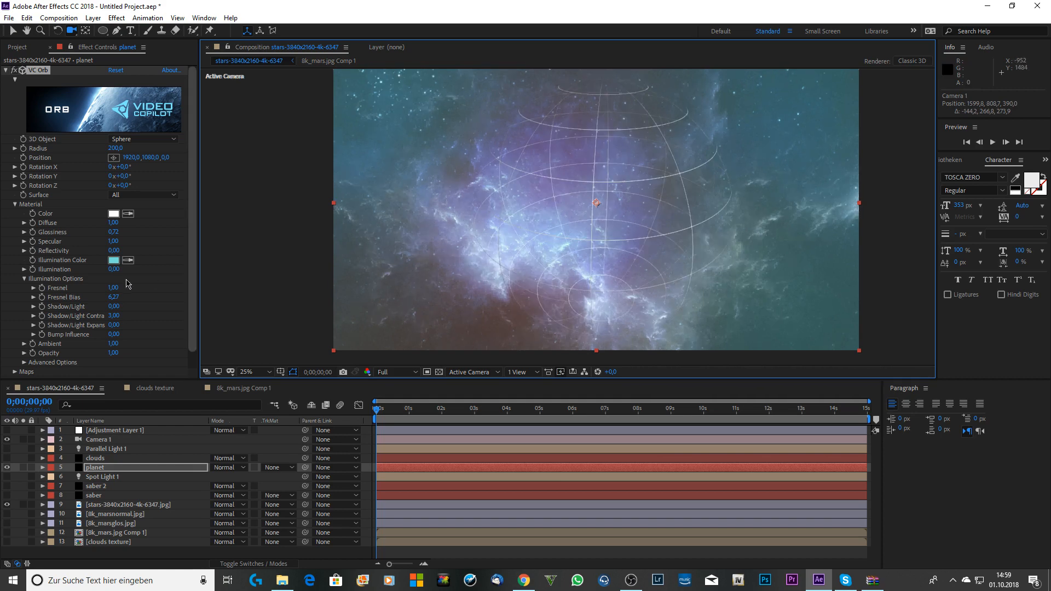
pyautogui.moveTo(113, 268); pyautogui.dragTo(133, 270)
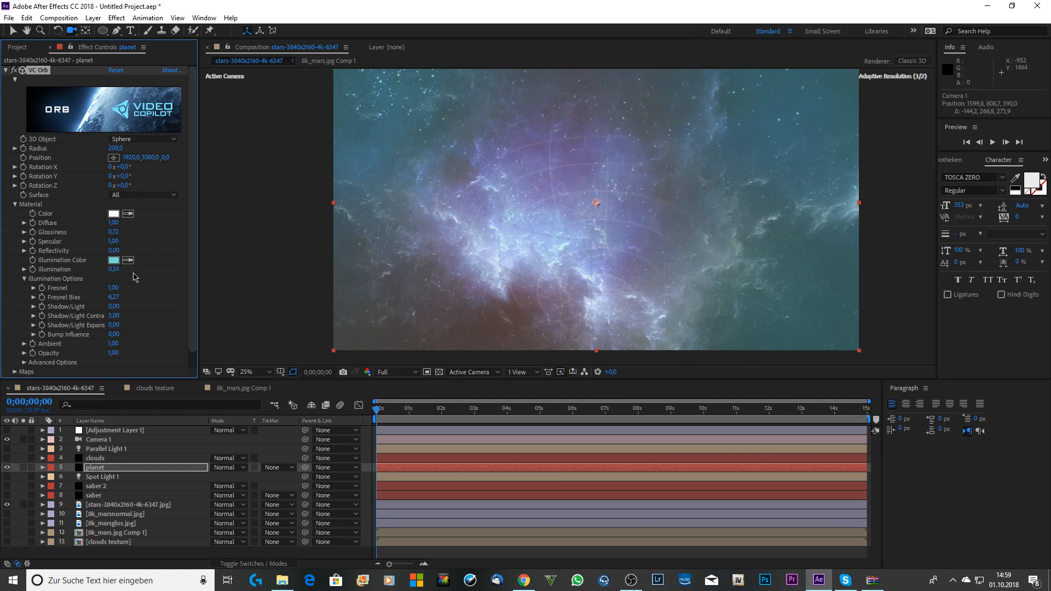
# Apply the Glow effect to the black solid in 8k_mars.jpg Comp 1.
pyautogui.click(241, 388)
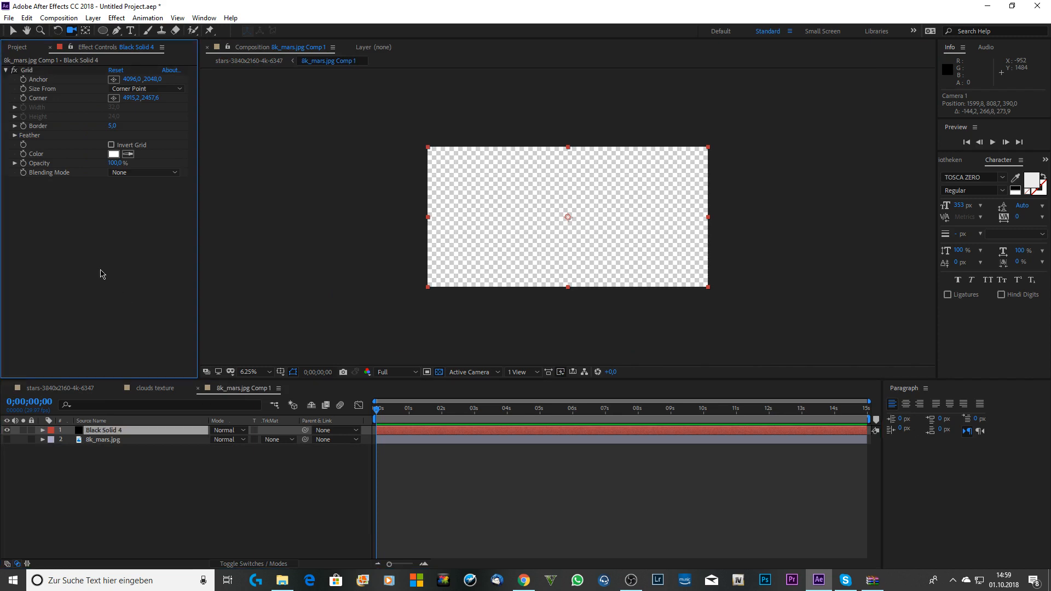
pyautogui.hotkey('ctrl', 'space')
pyautogui.write('glo')
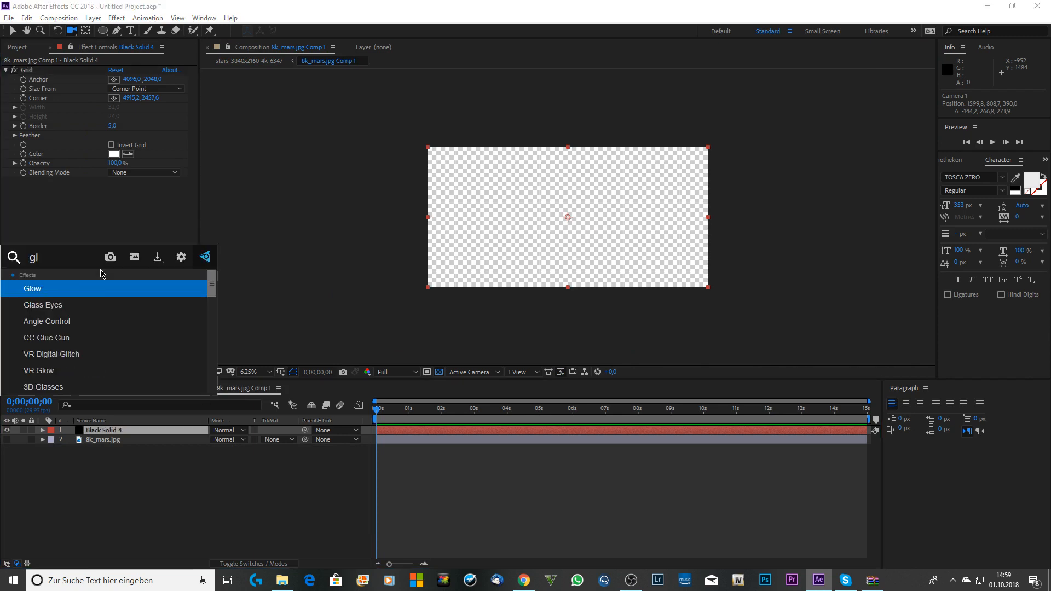
pyautogui.click(75, 290)
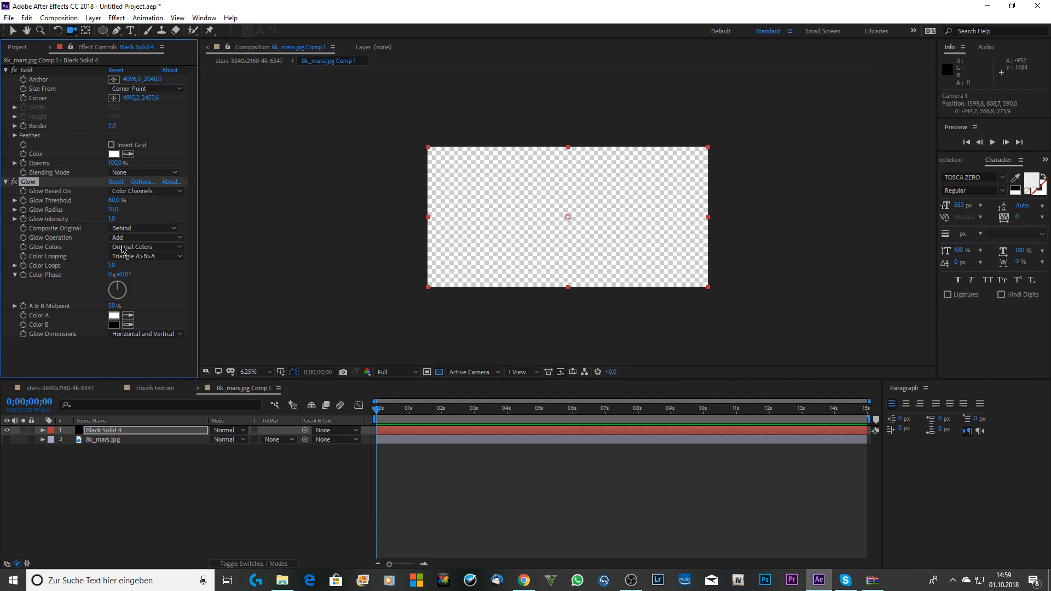
# Set the grid color to red and the Glow to threshold 89%, radius 35 and intensity 2.5.
pyautogui.click(113, 154)
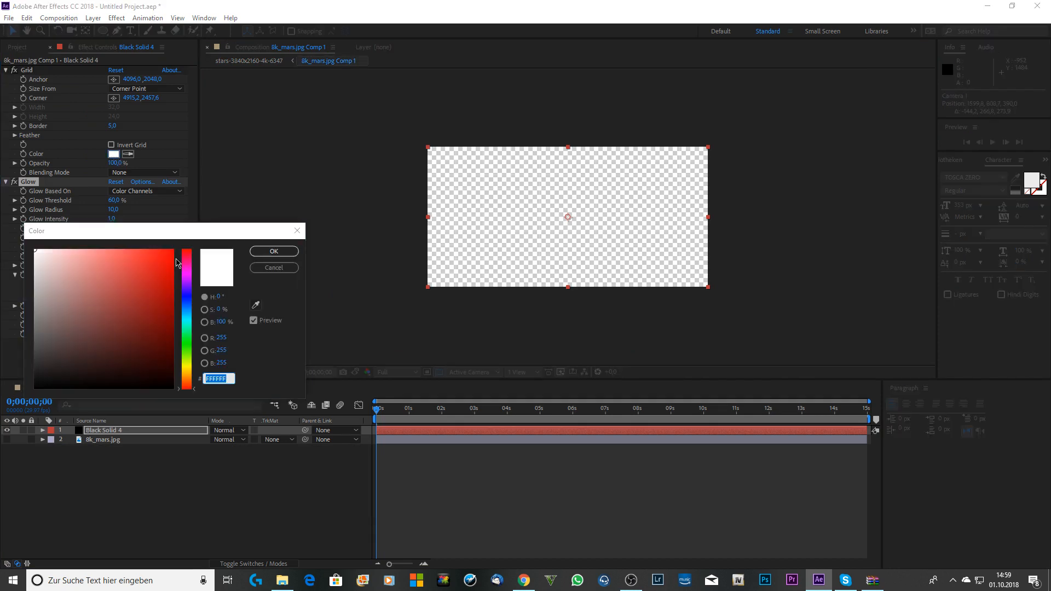
pyautogui.click(178, 256)
pyautogui.click(262, 250)
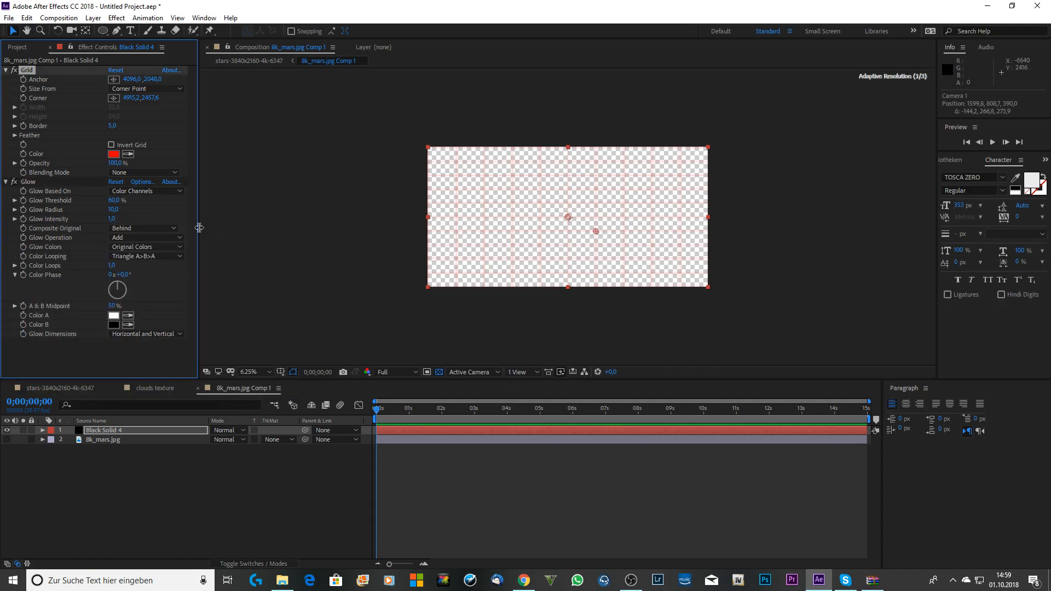
pyautogui.press('.')
pyautogui.moveTo(114, 200)
pyautogui.mouseDown()
pyautogui.moveTo(154, 203)
pyautogui.moveTo(119, 219)
pyautogui.mouseUp()
# Orbit the camera around the red grid planet in the main stars composition.
pyautogui.click(62, 388)
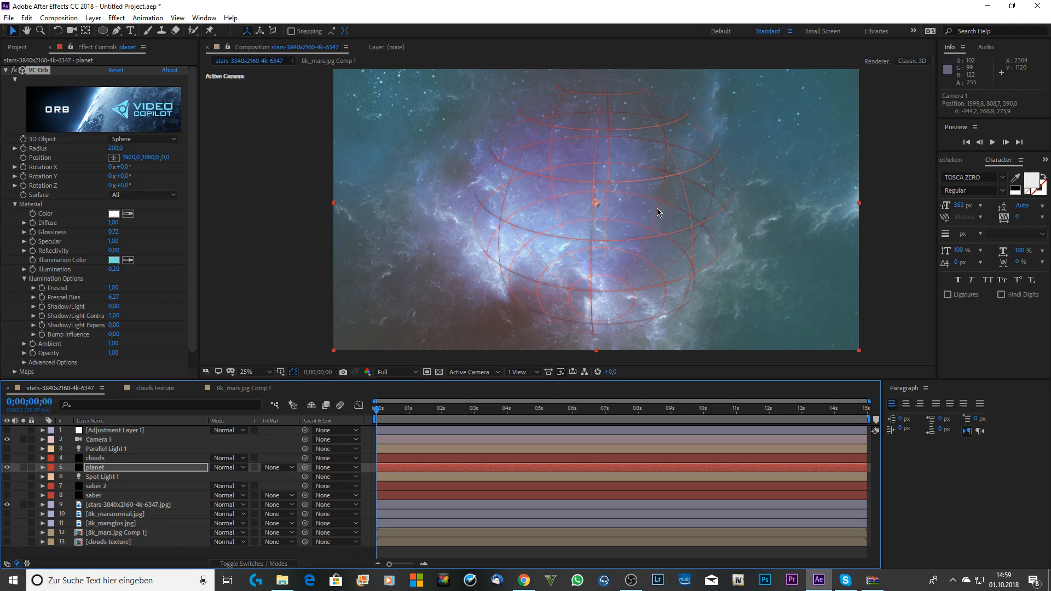
pyautogui.press('c')
pyautogui.moveTo(648, 227); pyautogui.dragTo(679, 204)
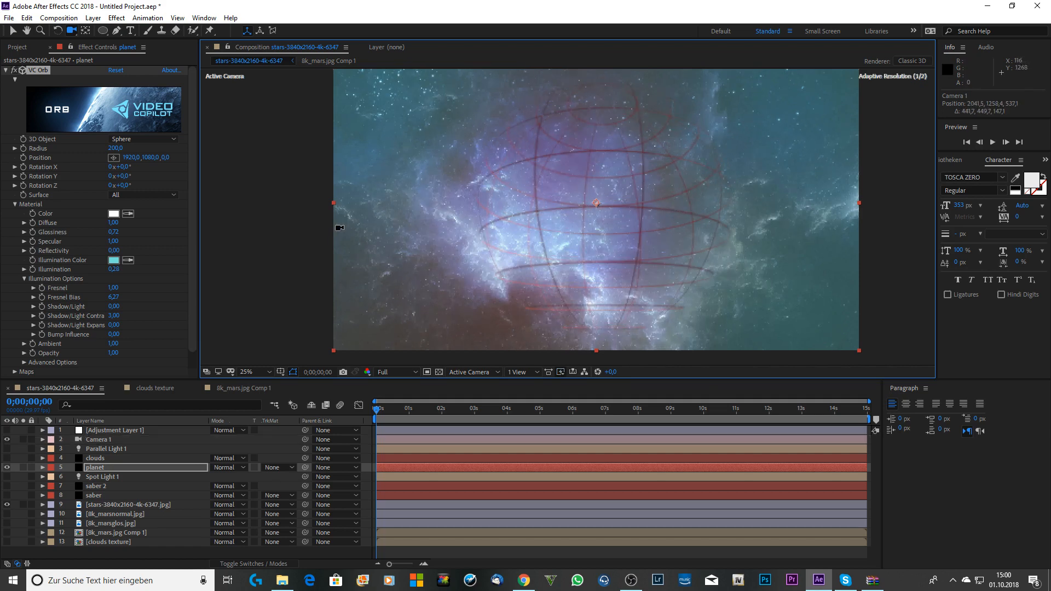
# Try the Front and Back Surface options on the planet, then return to All and orbit around it.
pyautogui.click(136, 196)
pyautogui.click(146, 219)
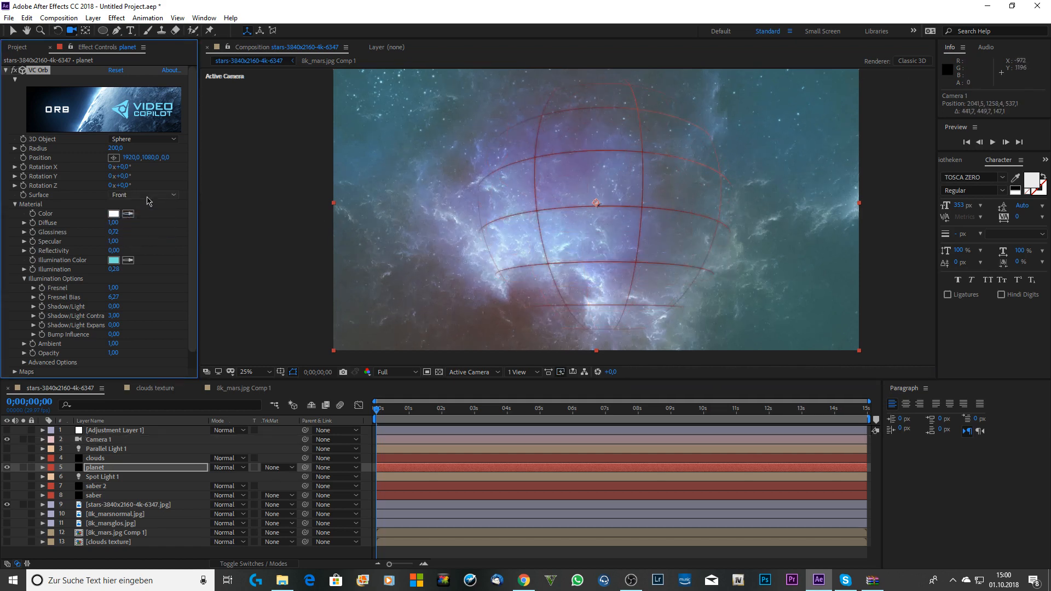
pyautogui.click(145, 196)
pyautogui.click(153, 232)
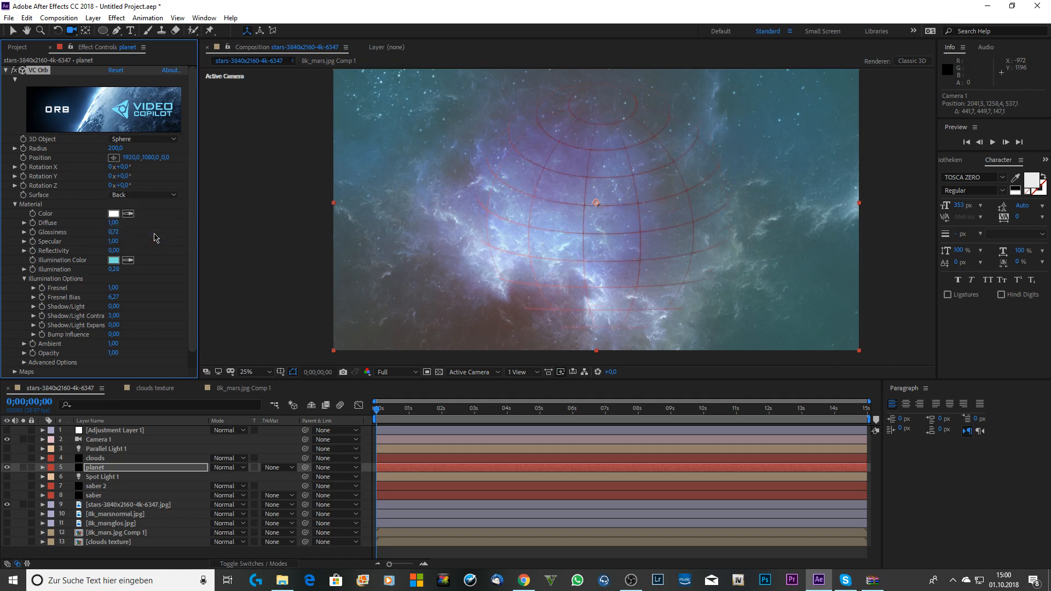
pyautogui.click(145, 196)
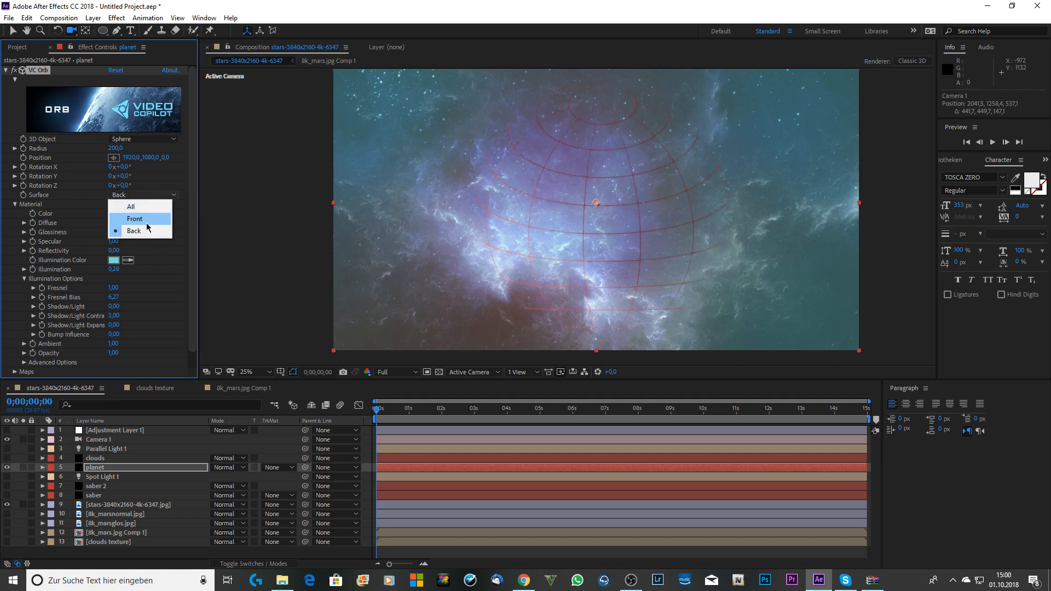
pyautogui.click(146, 219)
pyautogui.click(145, 196)
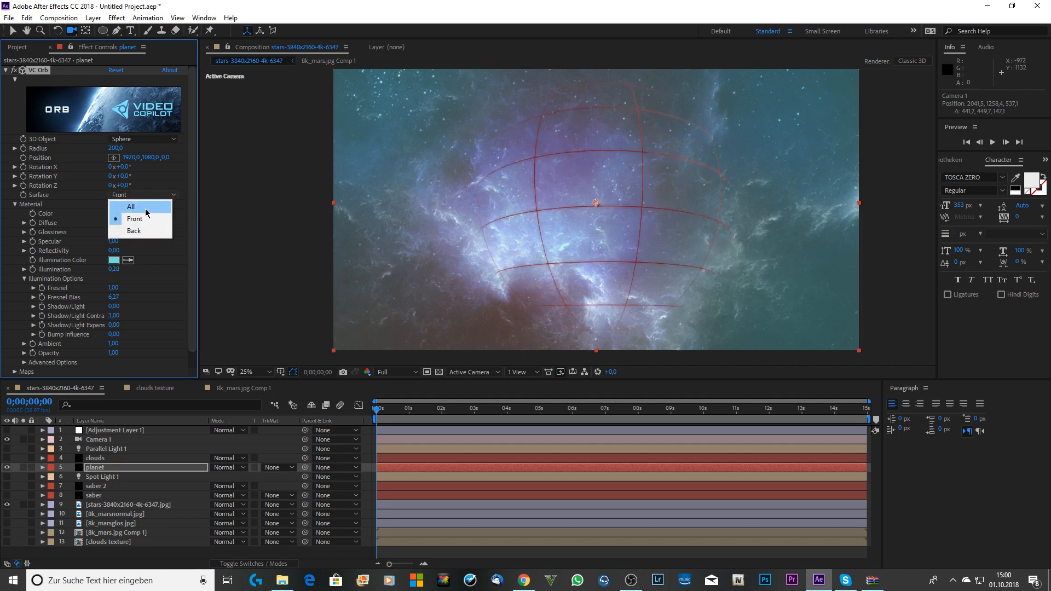
pyautogui.click(145, 206)
pyautogui.moveTo(576, 192); pyautogui.dragTo(541, 225)
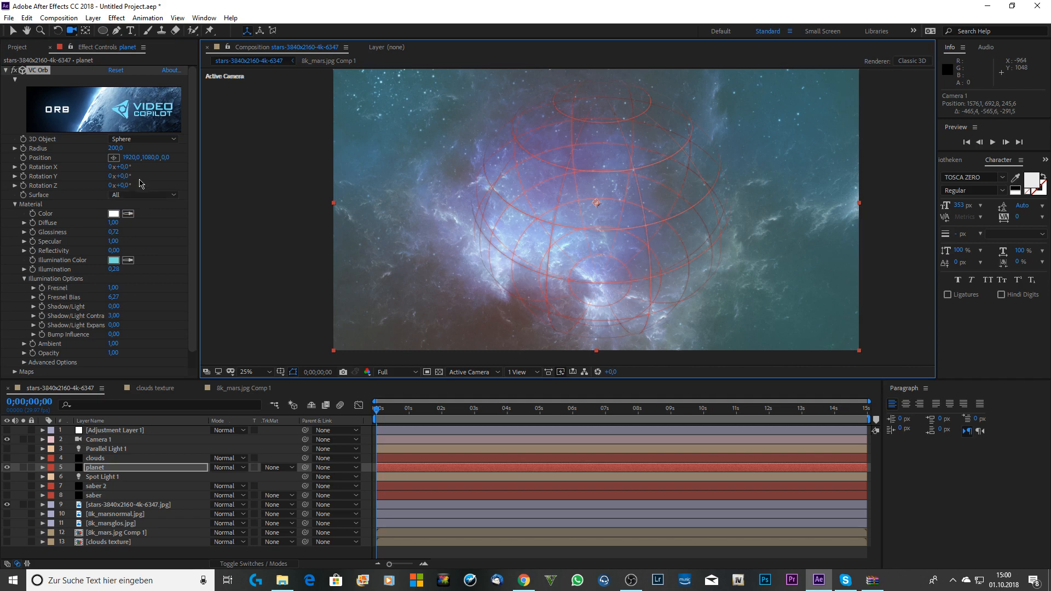
# Change the planet's 3D Object to Hemisphere and orbit the camera around the dome.
pyautogui.click(144, 141)
pyautogui.click(144, 163)
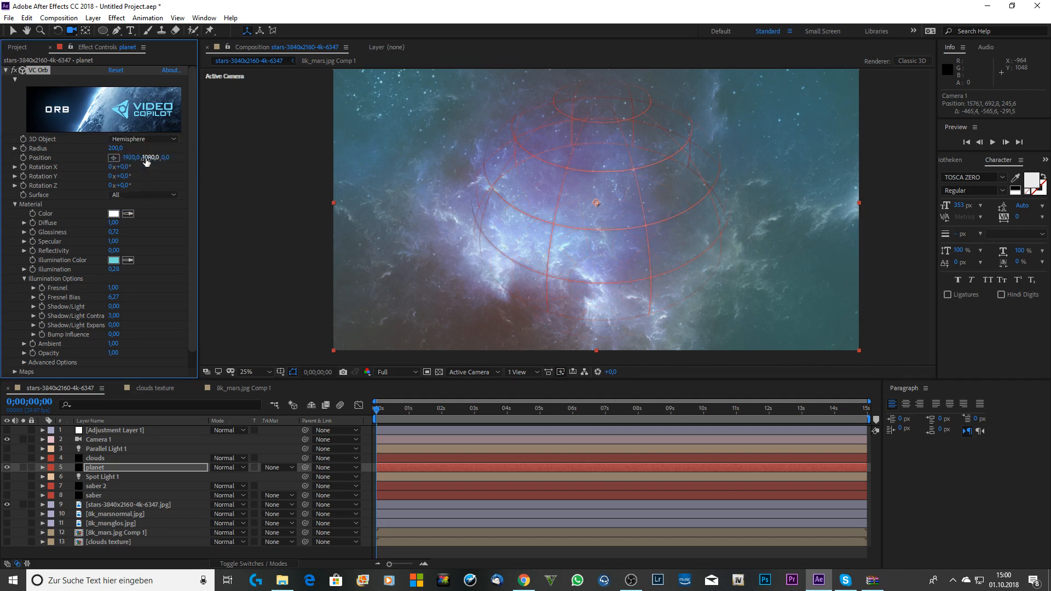
pyautogui.moveTo(598, 295); pyautogui.dragTo(522, 180)
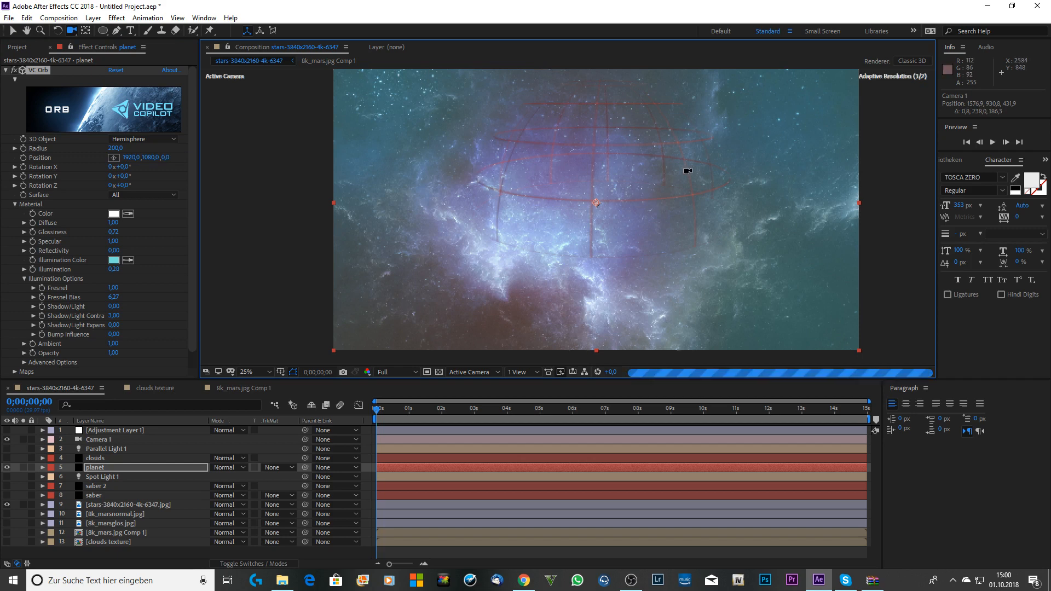
pyautogui.moveTo(569, 168); pyautogui.dragTo(475, 279)
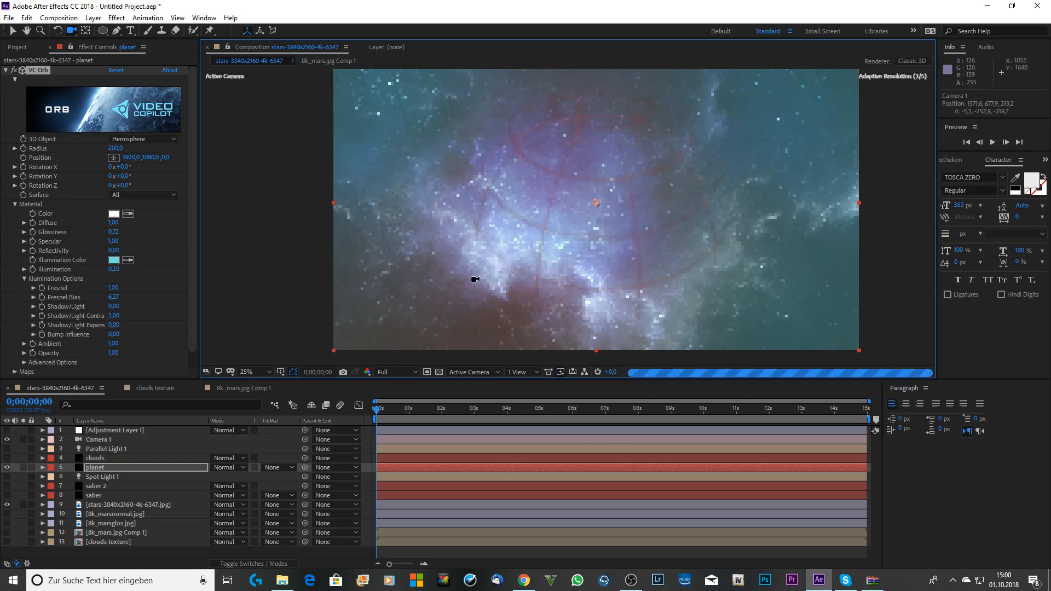
# Apply the Turbulent Displace effect to the grid solid in 8k_mars.jpg Comp 1.
pyautogui.click(234, 389)
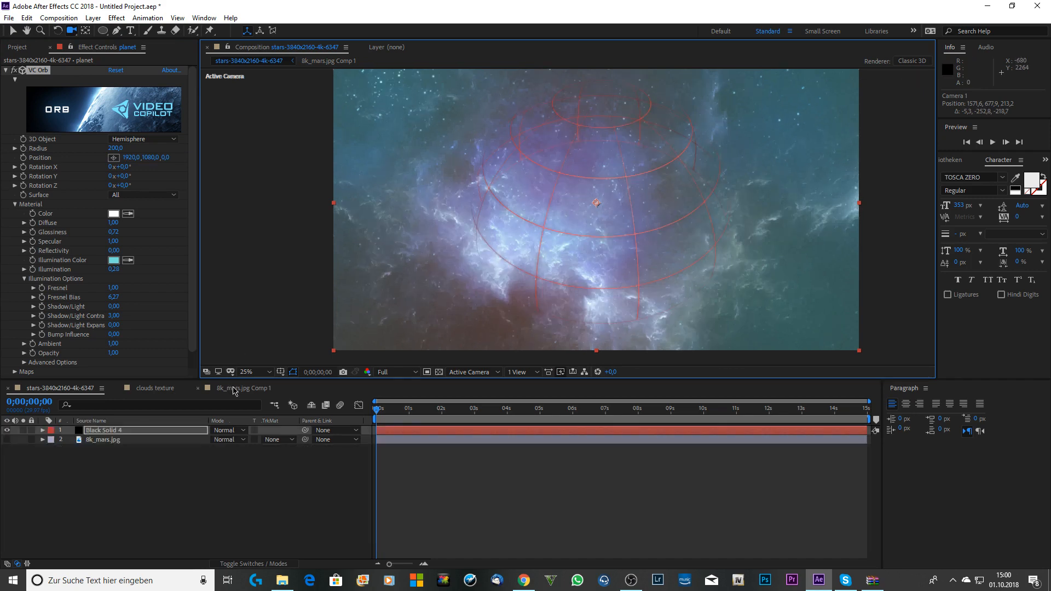
pyautogui.click(102, 431)
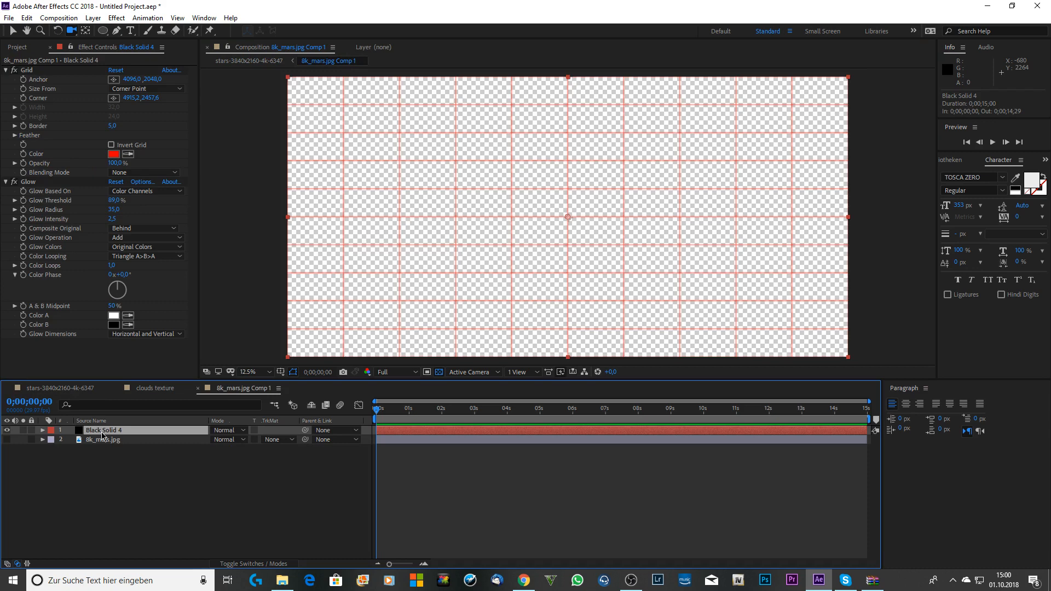
pyautogui.hotkey('ctrl', 'space')
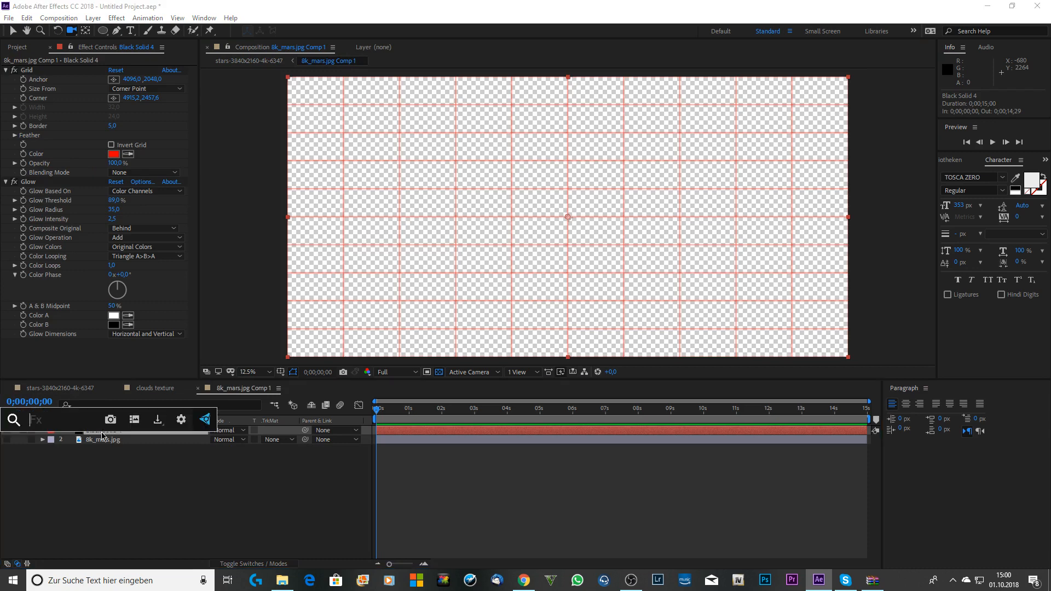
pyautogui.write('t')
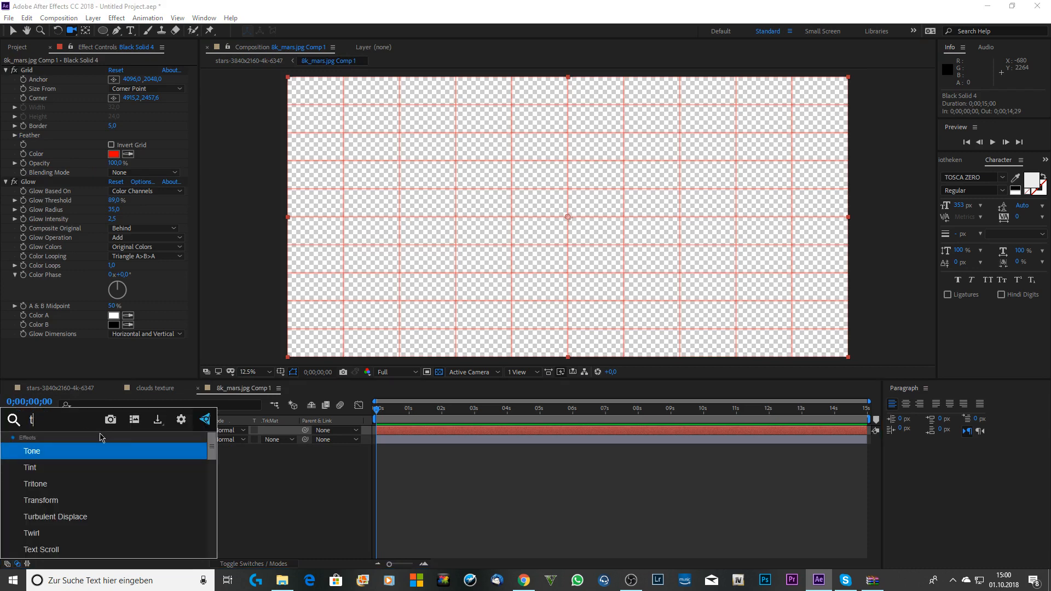
pyautogui.click(93, 517)
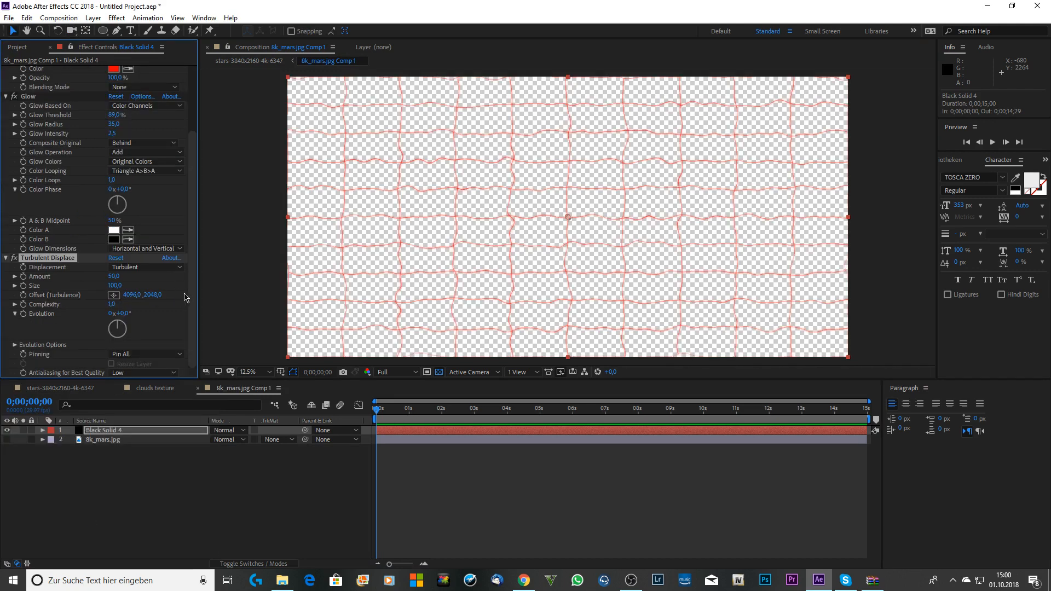
# Animate the Turbulent Displace Evolution with a keyframe at the start and 1x+8° at the last frame.
pyautogui.moveTo(376, 411); pyautogui.dragTo(346, 413)
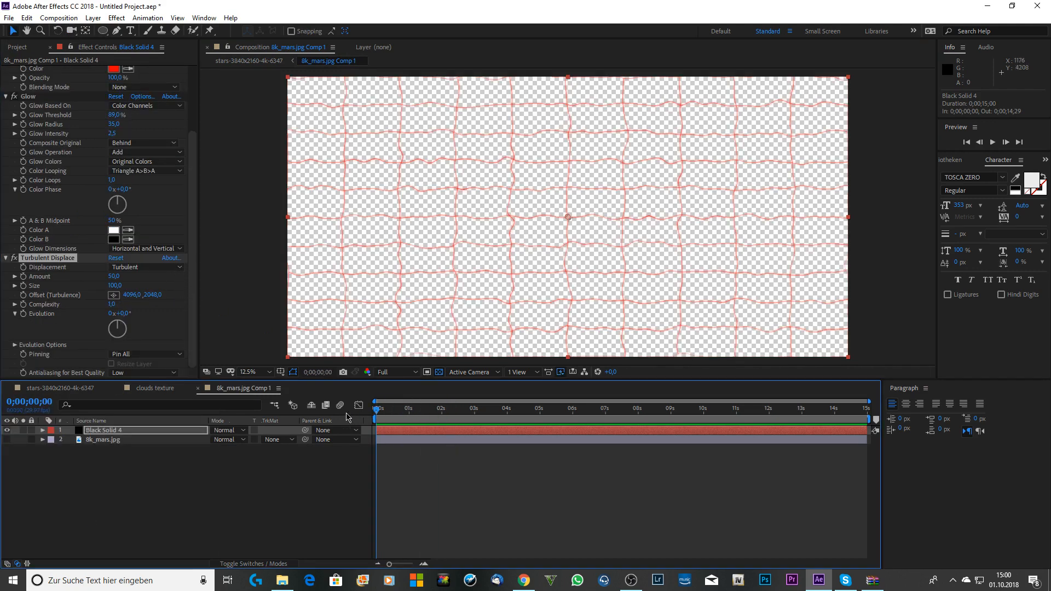
pyautogui.click(24, 314)
pyautogui.moveTo(377, 410); pyautogui.dragTo(931, 434)
pyautogui.moveTo(121, 313); pyautogui.dragTo(337, 326)
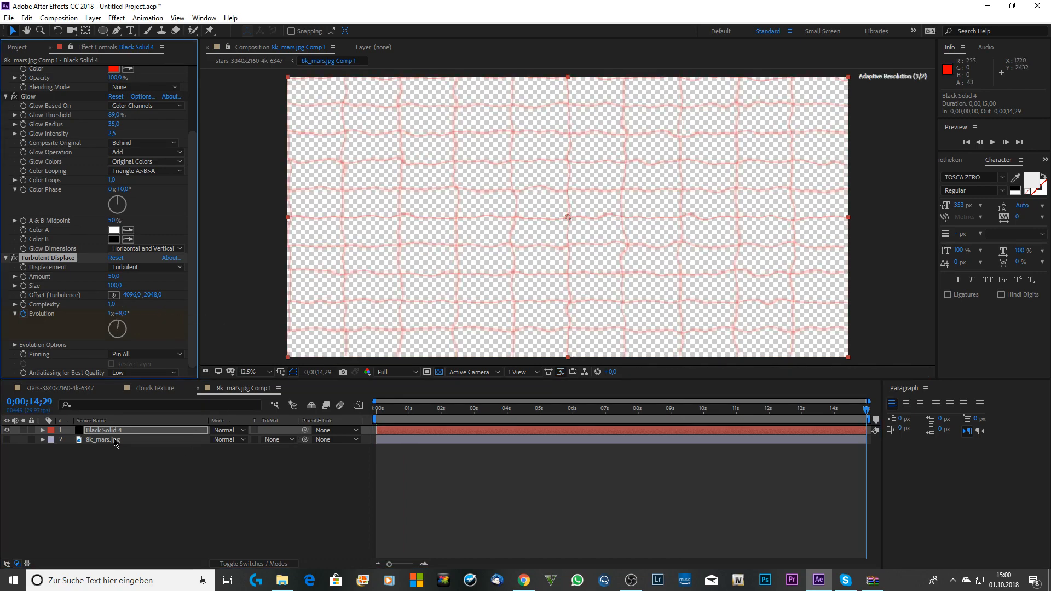
# Lower the main stars composition's preview resolution to Quarter.
pyautogui.click(54, 388)
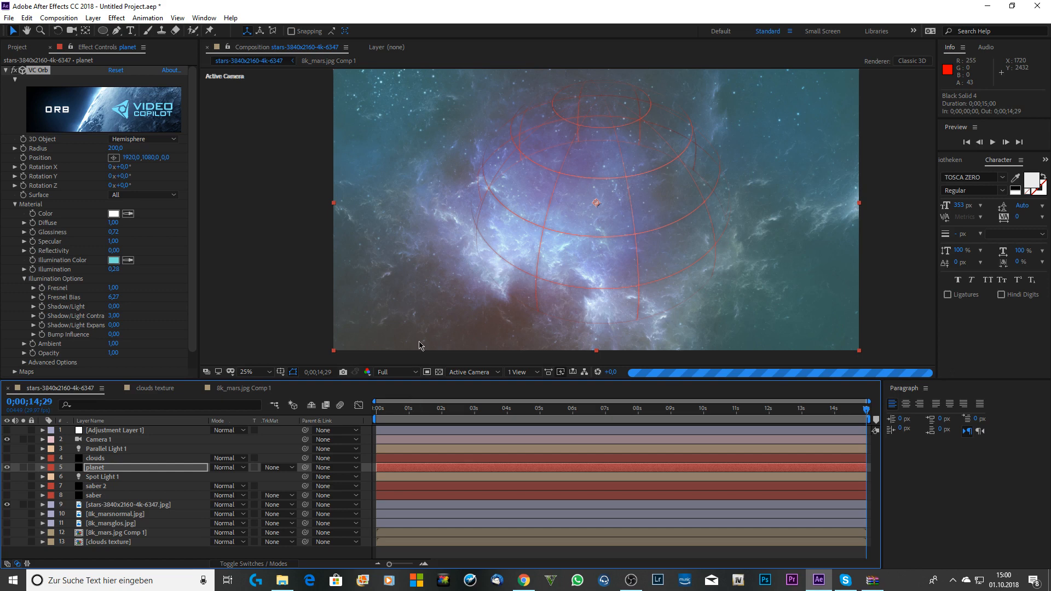
pyautogui.click(383, 372)
pyautogui.click(397, 434)
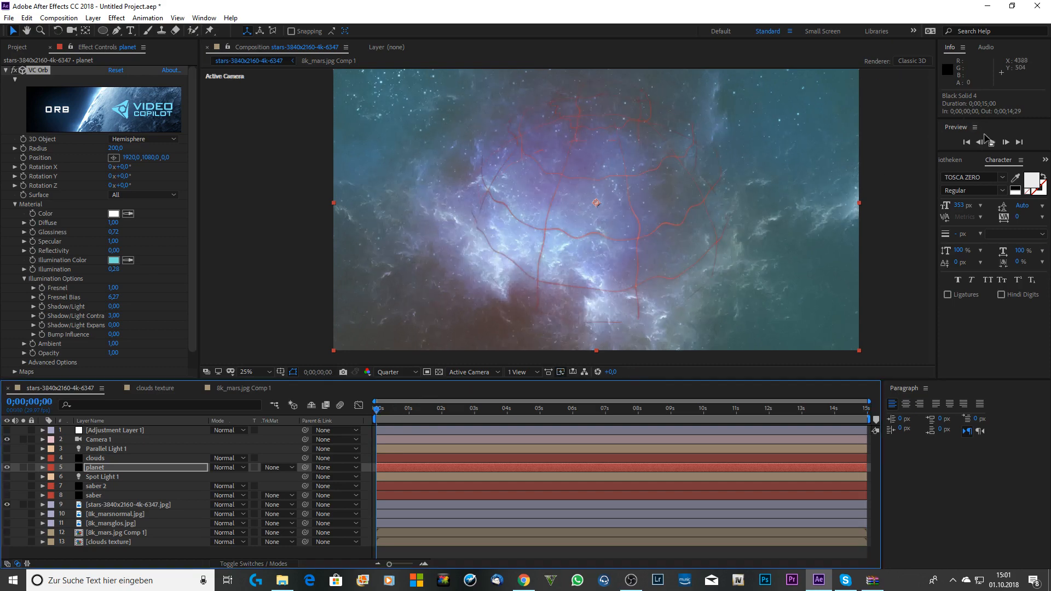
# Play the main composition from the start to preview the animated grid distortion.
pyautogui.click(992, 142)
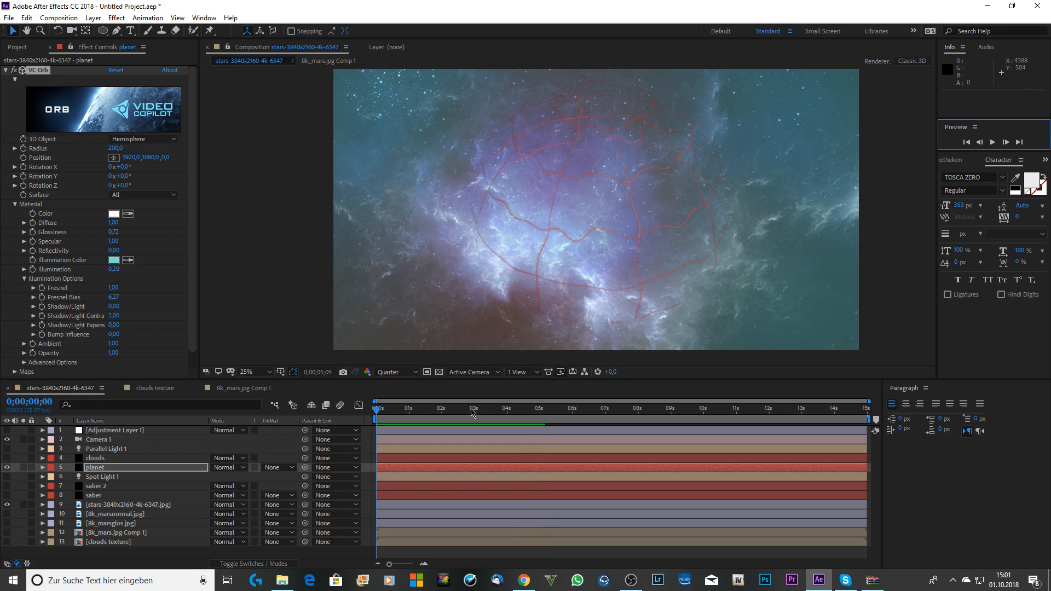
pyautogui.moveTo(471, 412); pyautogui.dragTo(361, 426)
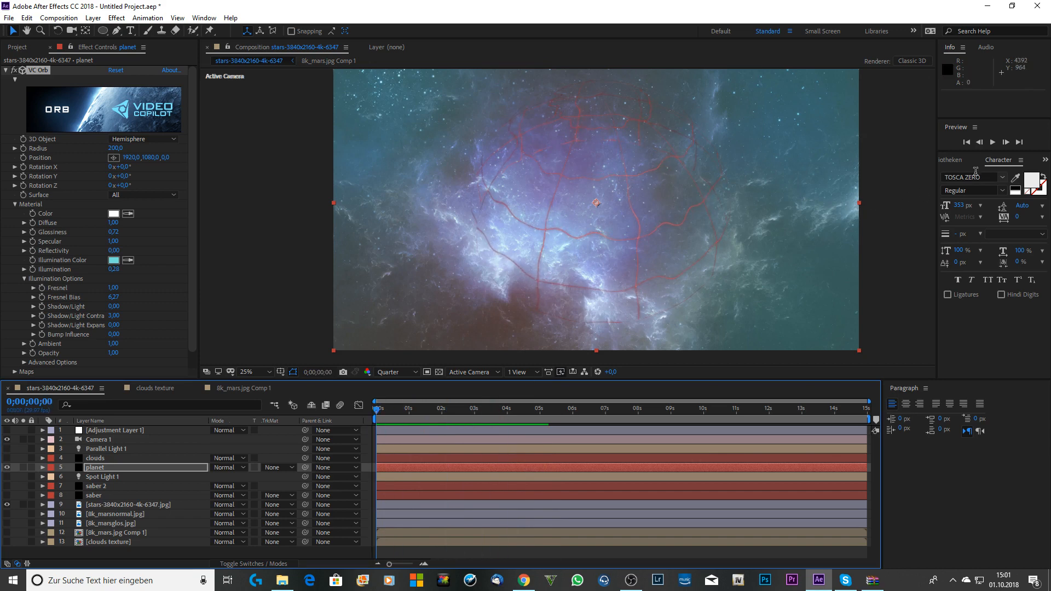
pyautogui.click(992, 142)
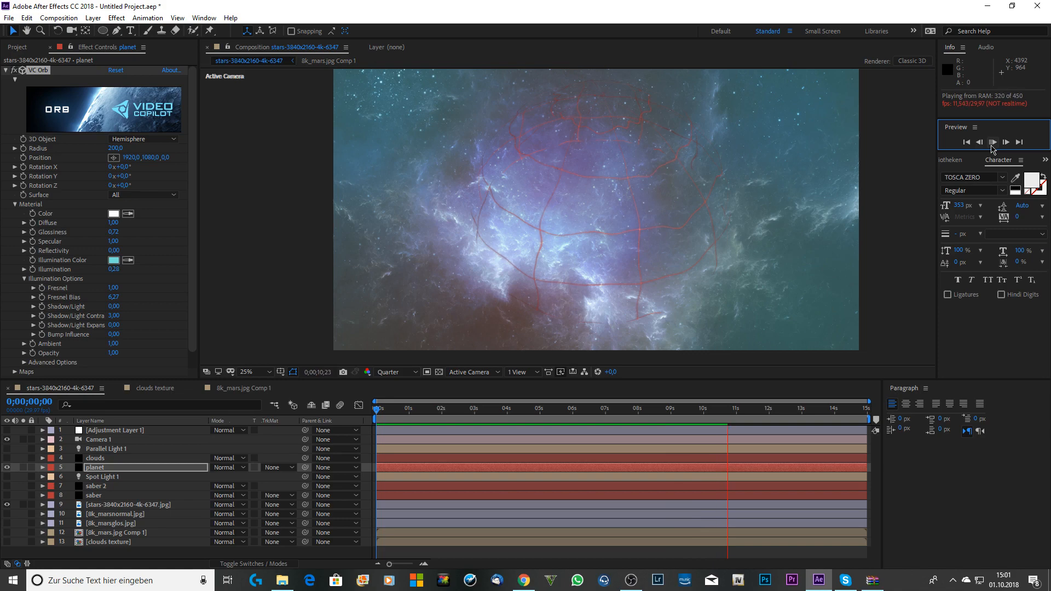
pyautogui.click(991, 145)
# Reopen the 8k_mars.jpg Comp 1 grid composition.
pyautogui.click(156, 388)
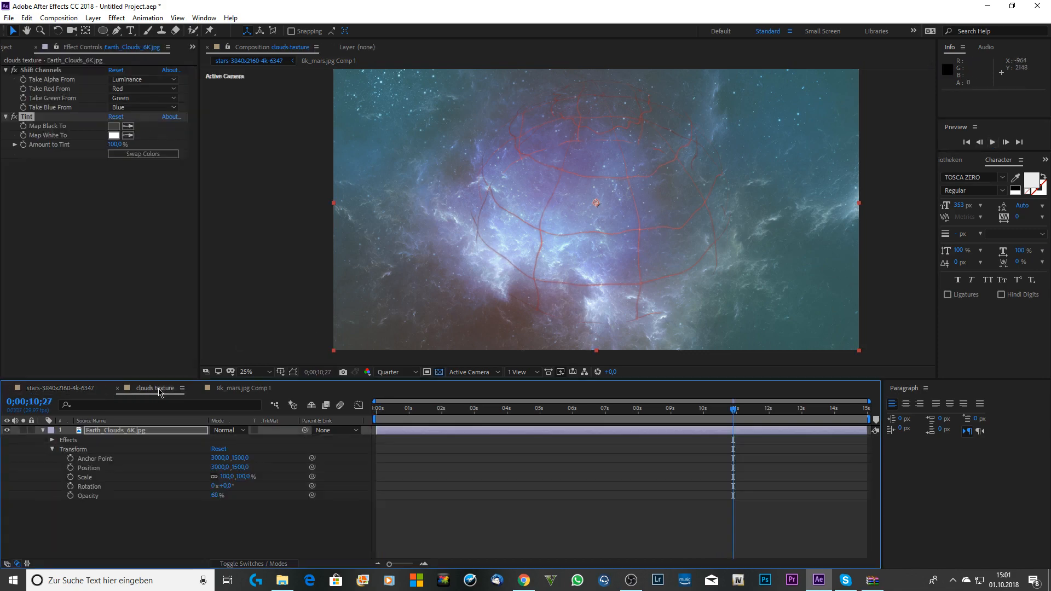
pyautogui.click(246, 388)
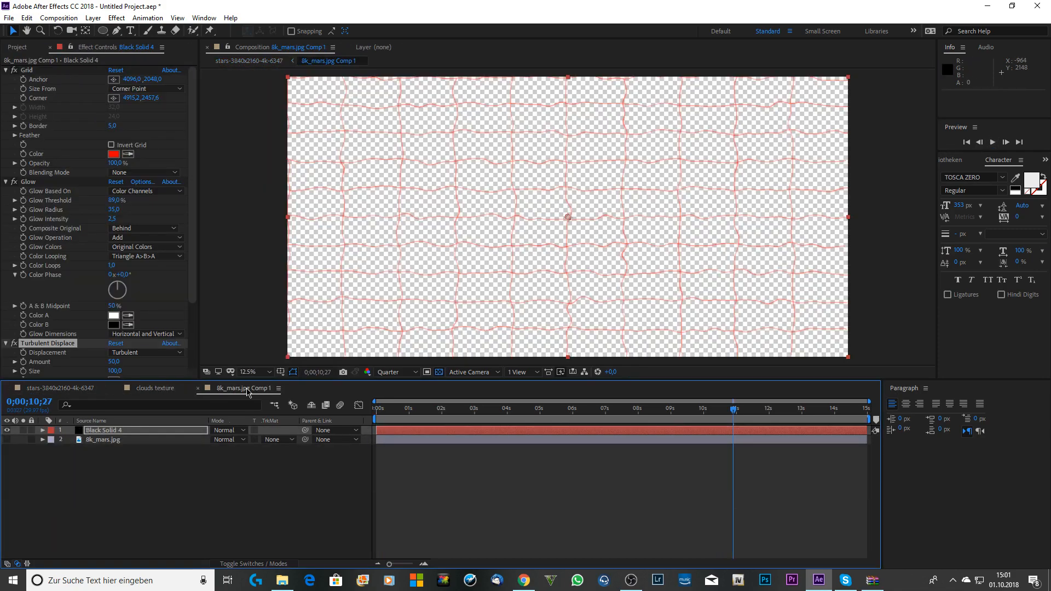